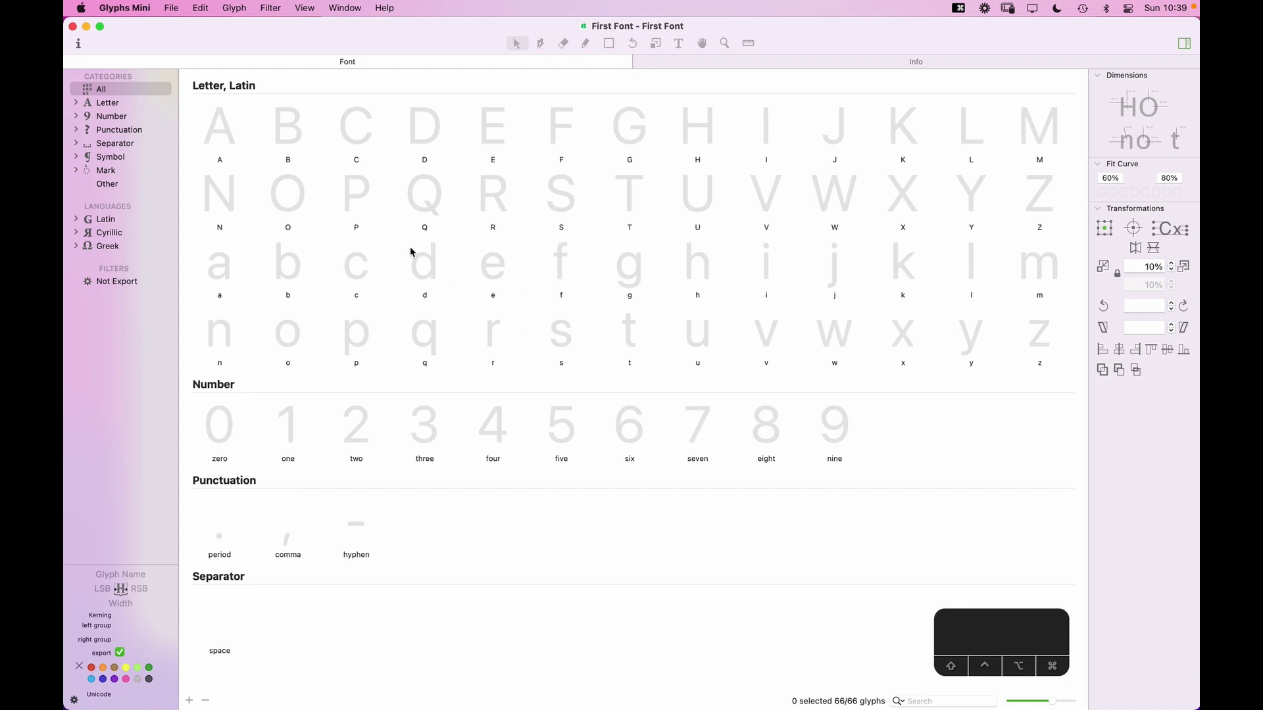
Step: Examine the font's vertical metrics, alignment zones and general settings in Font Info, and close it again
click(224, 44)
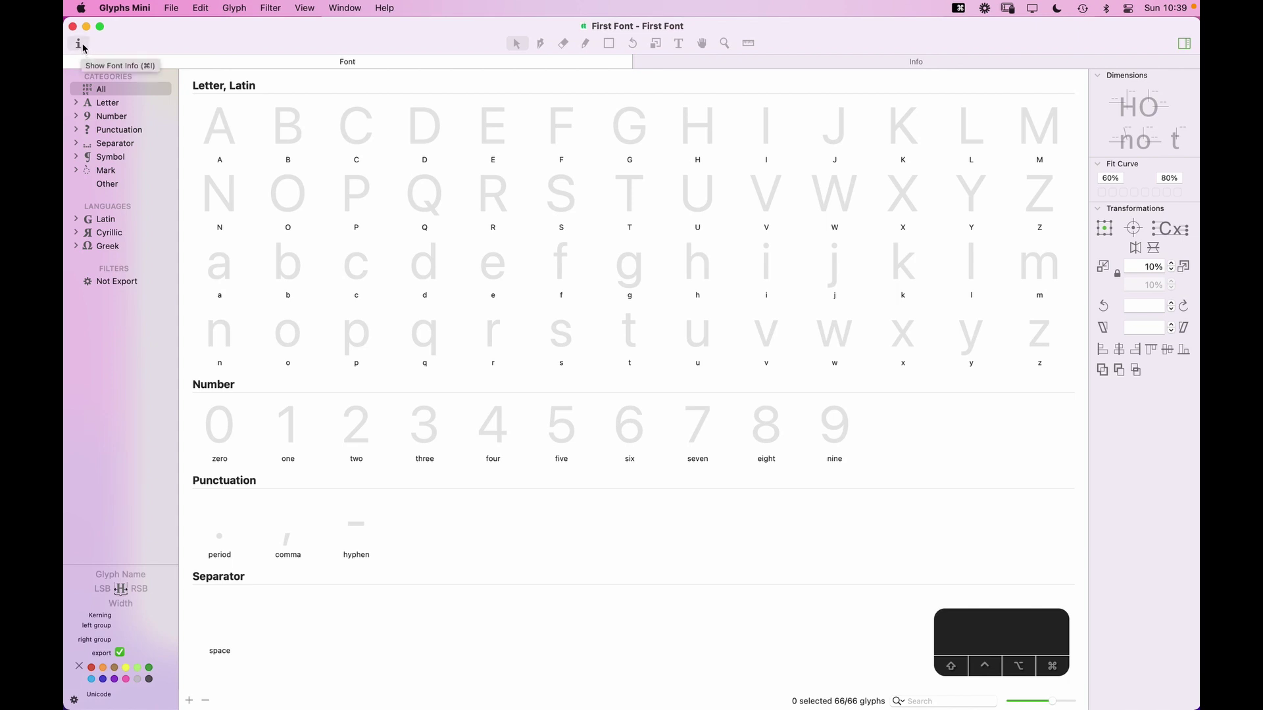
click(777, 58)
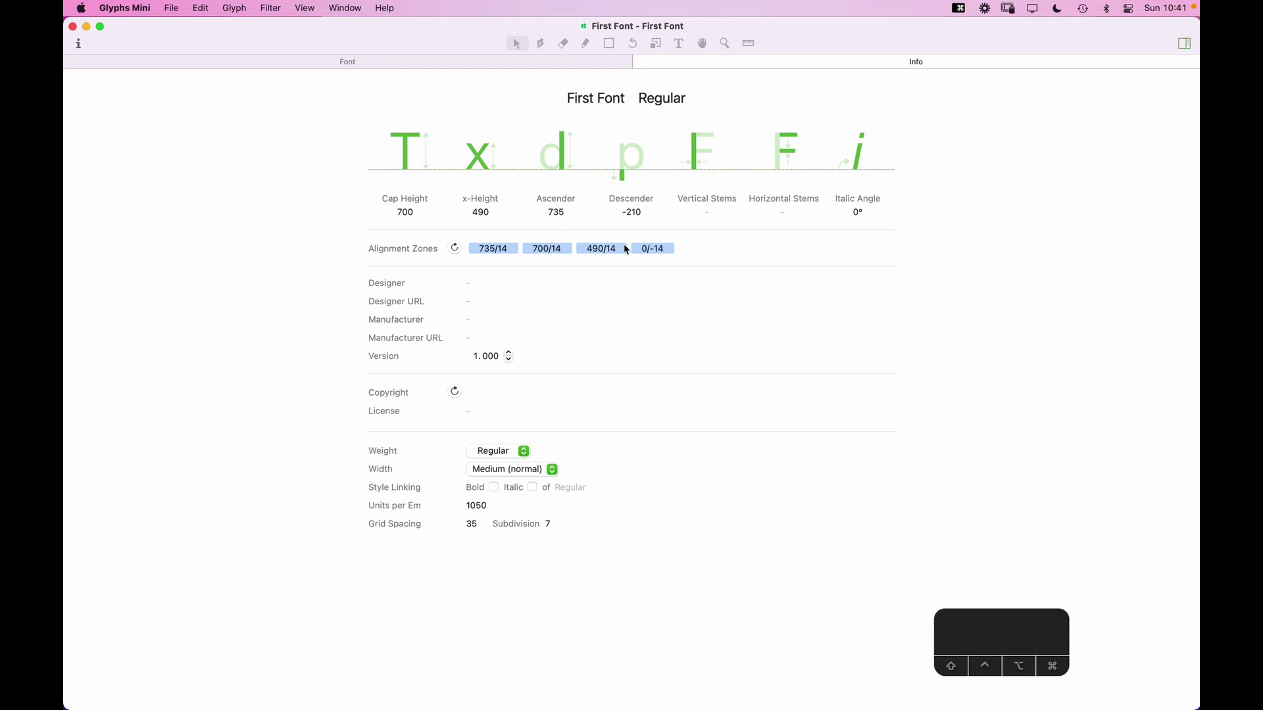
mouse_move(642, 62)
click(640, 61)
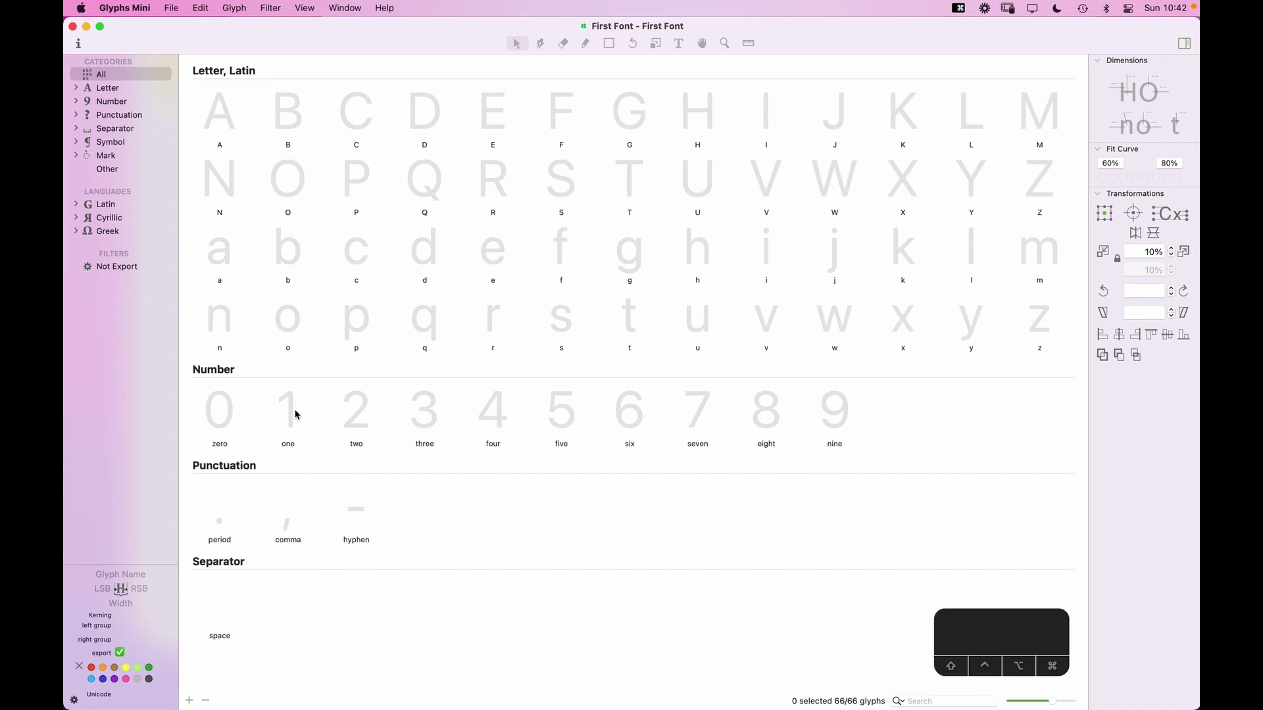
Step: Open the lowercase n glyph for editing and enlarge it to 1000 pt
double_click(222, 331)
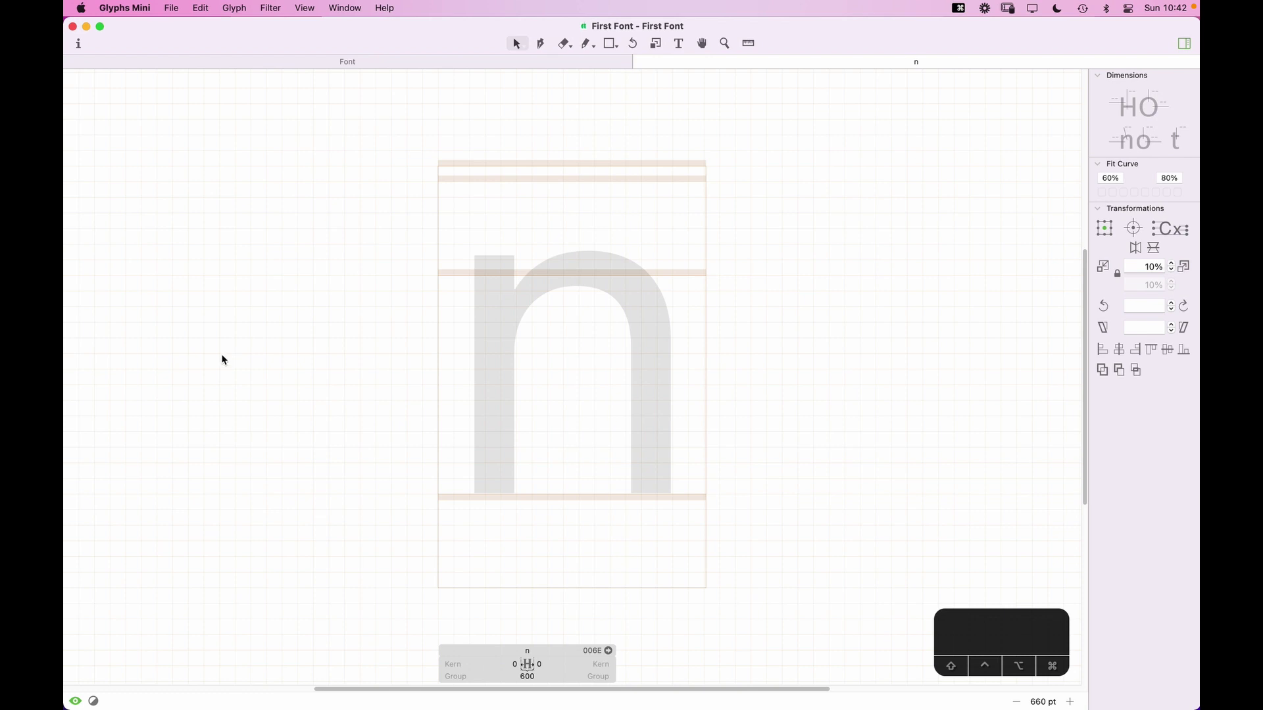
key(super+equal)
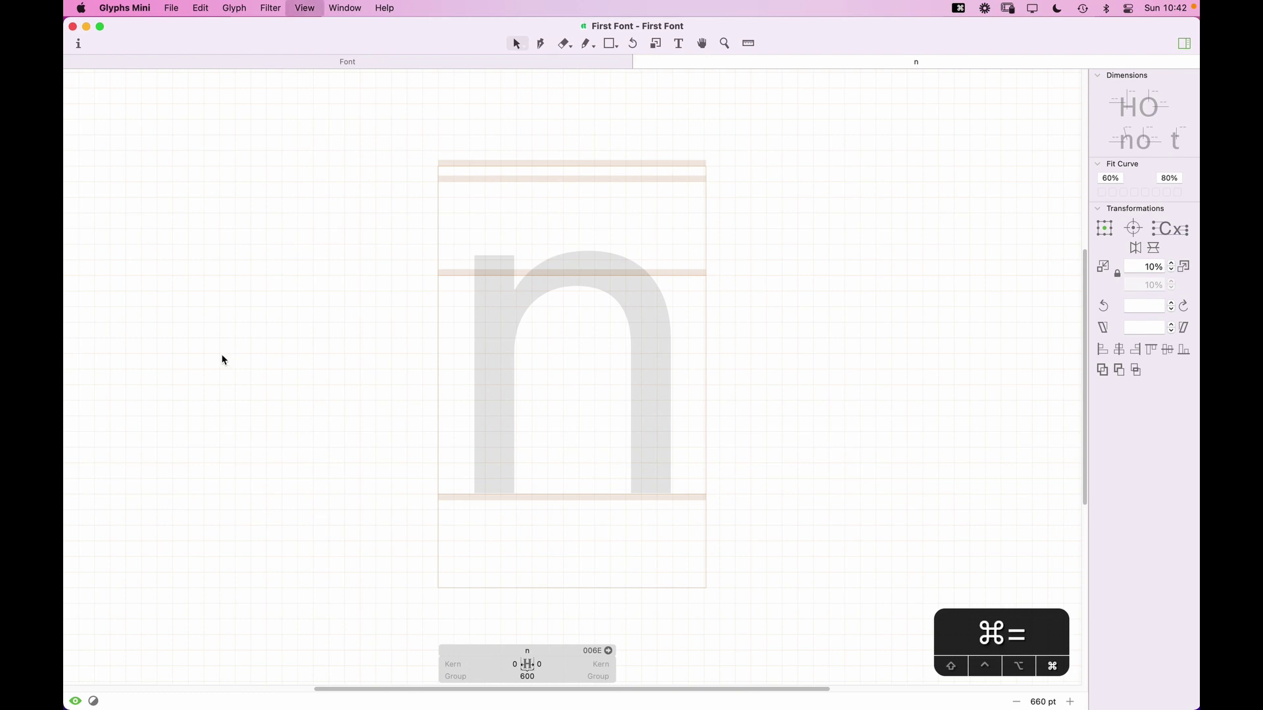
key(space)
drag(621, 197, 643, 217)
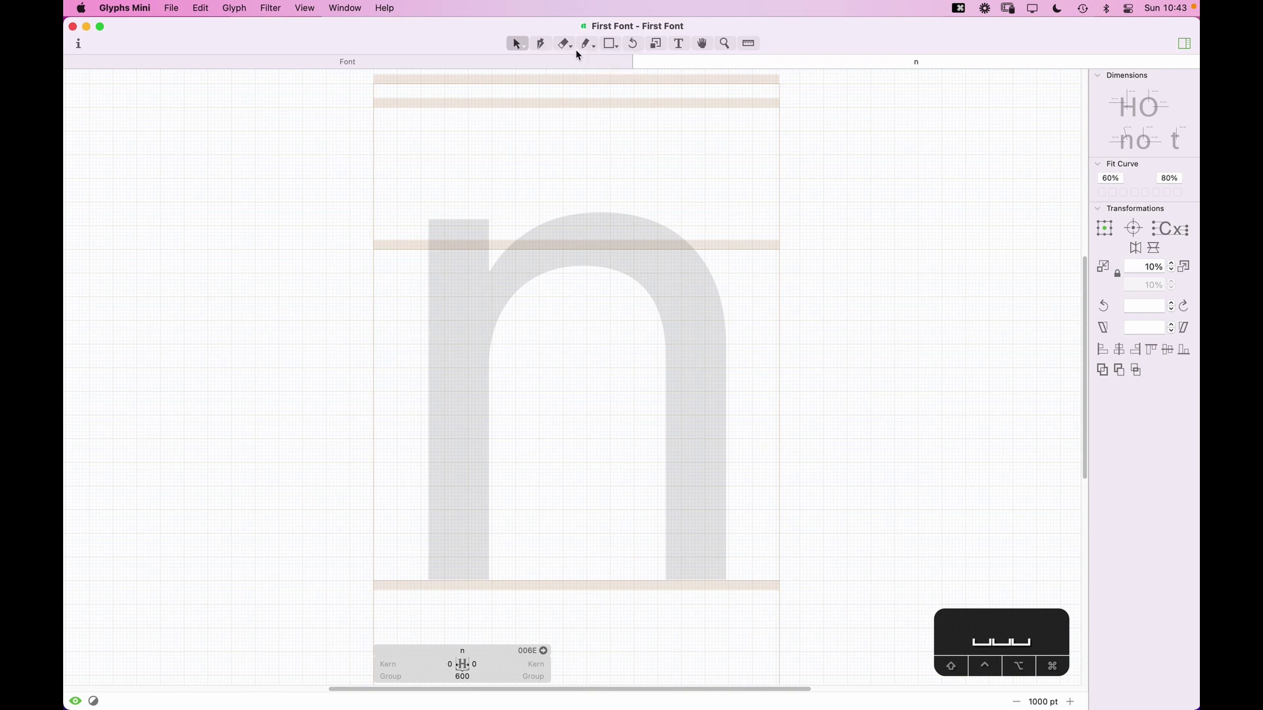
click(614, 46)
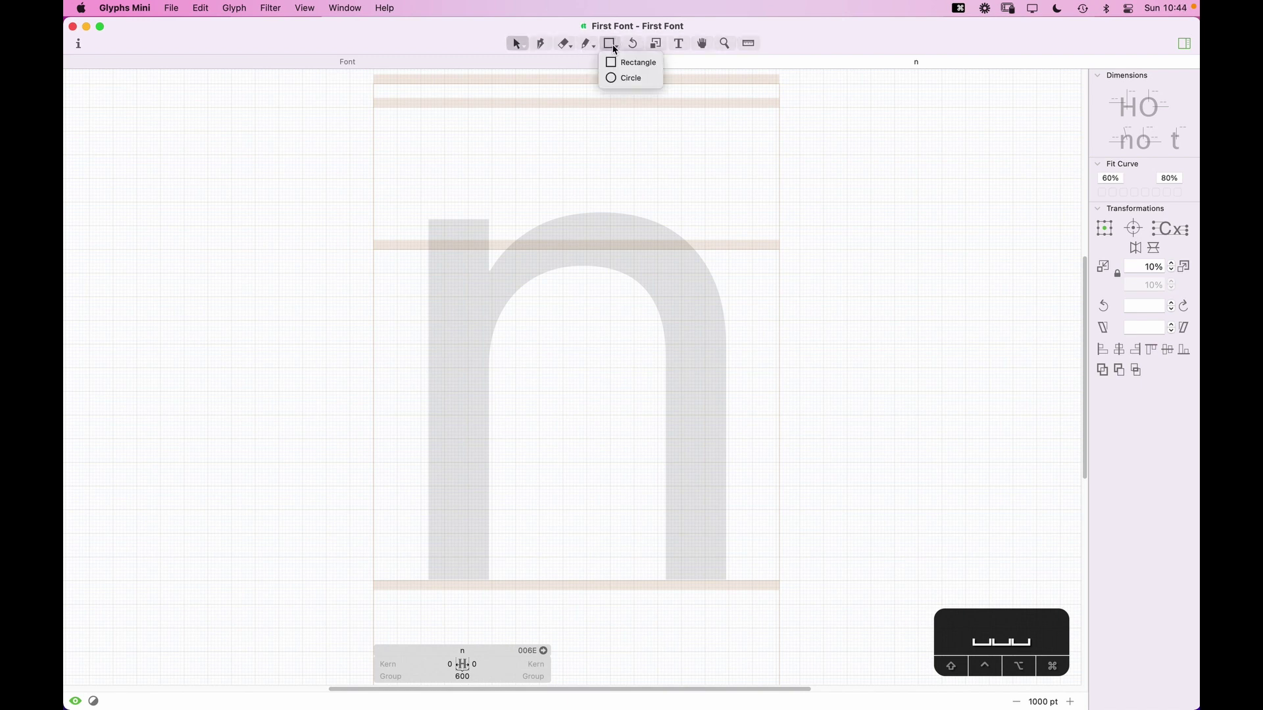
click(615, 47)
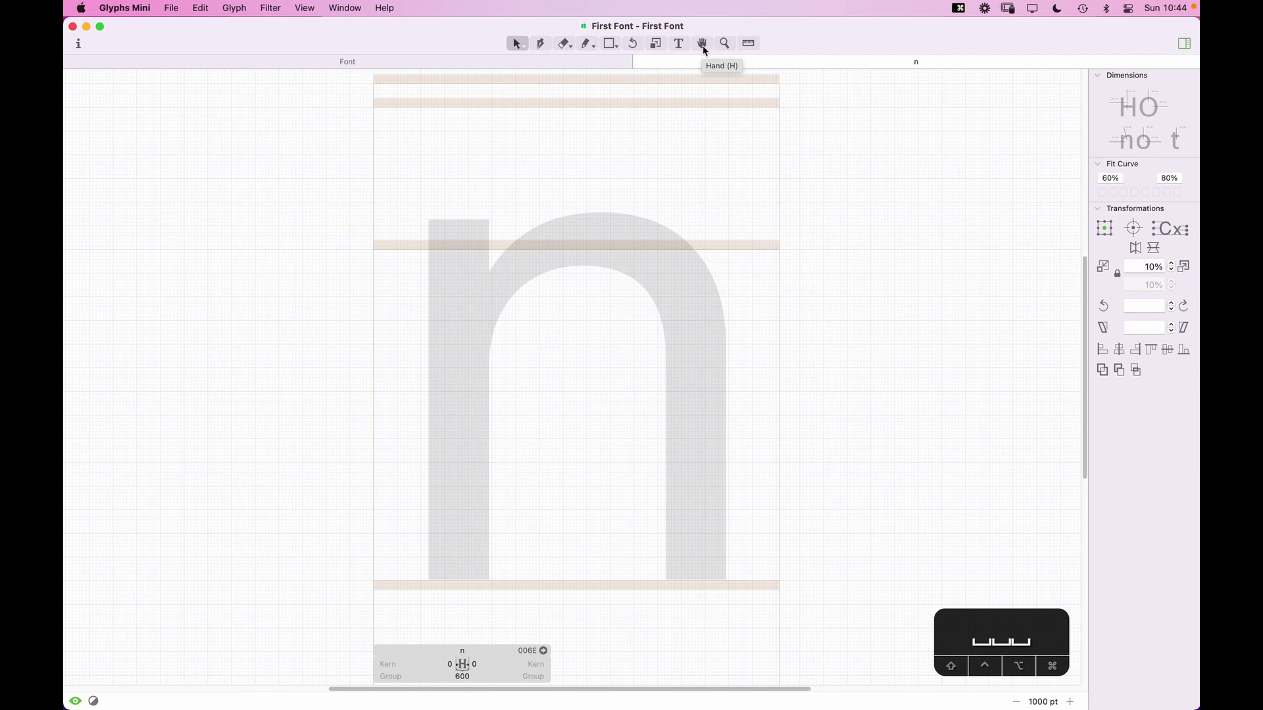
key(space)
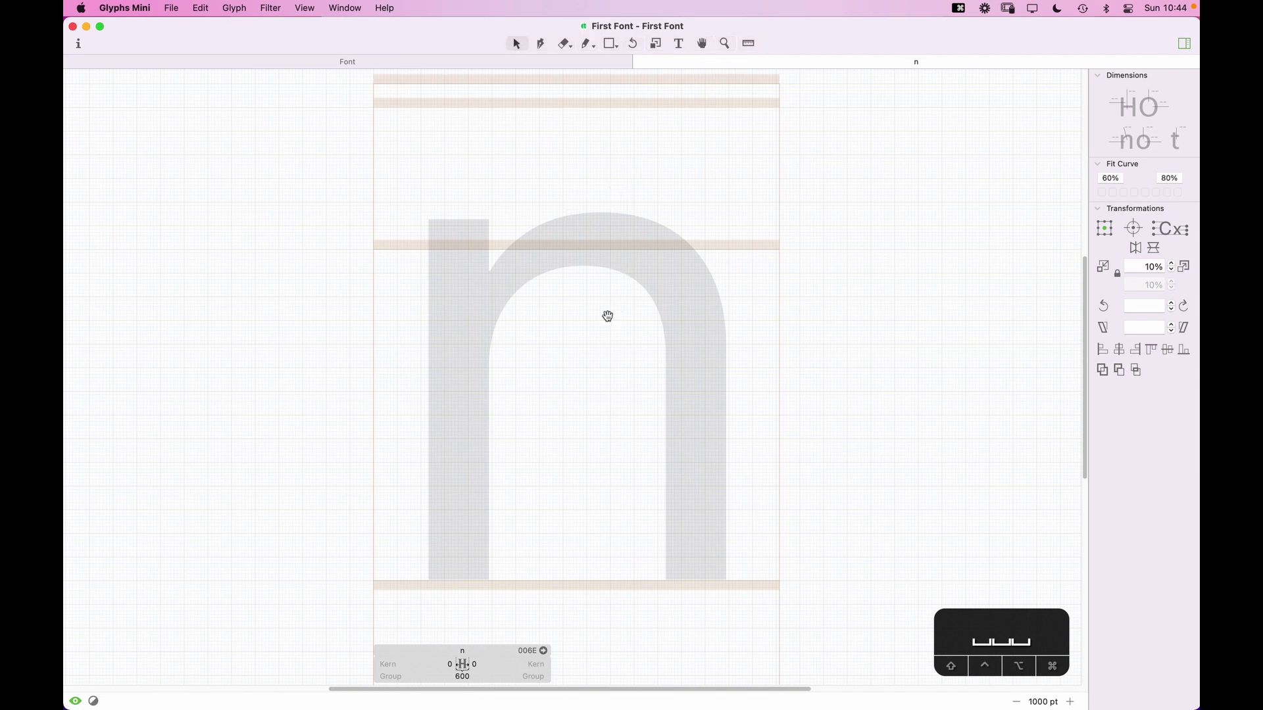
mouse_move(631, 289)
mouse_down()
mouse_move(639, 281)
mouse_move(583, 322)
mouse_move(625, 290)
mouse_up()
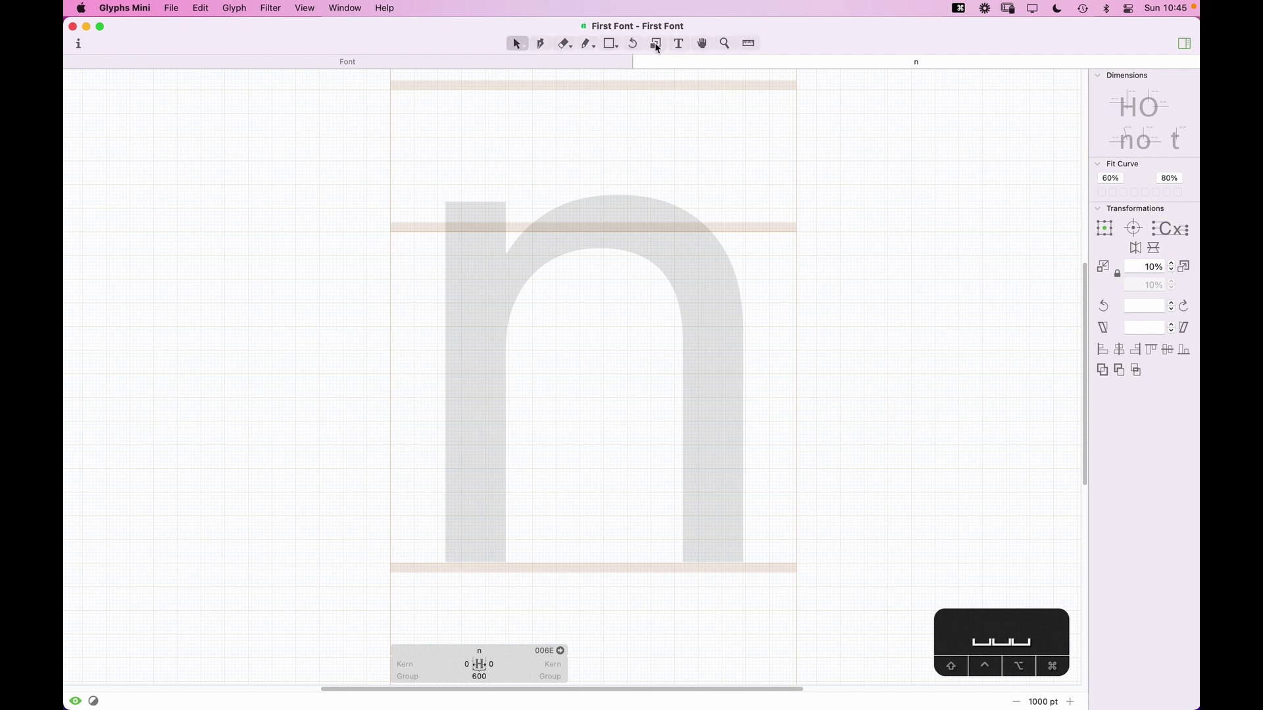
Step: Unlink the horizontal and vertical scale values, set the vertical scale to 20%, and link them again
click(1117, 273)
click(1143, 284)
key(shift+Right)
text(2)
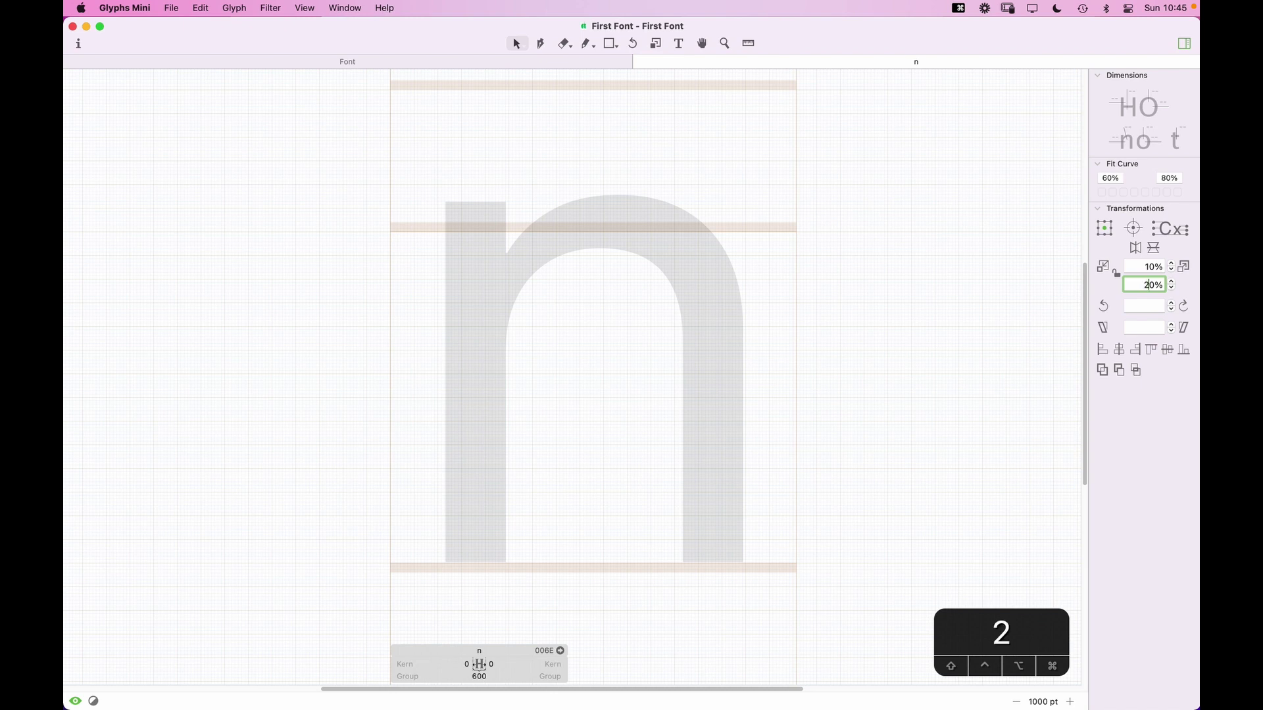
click(1117, 273)
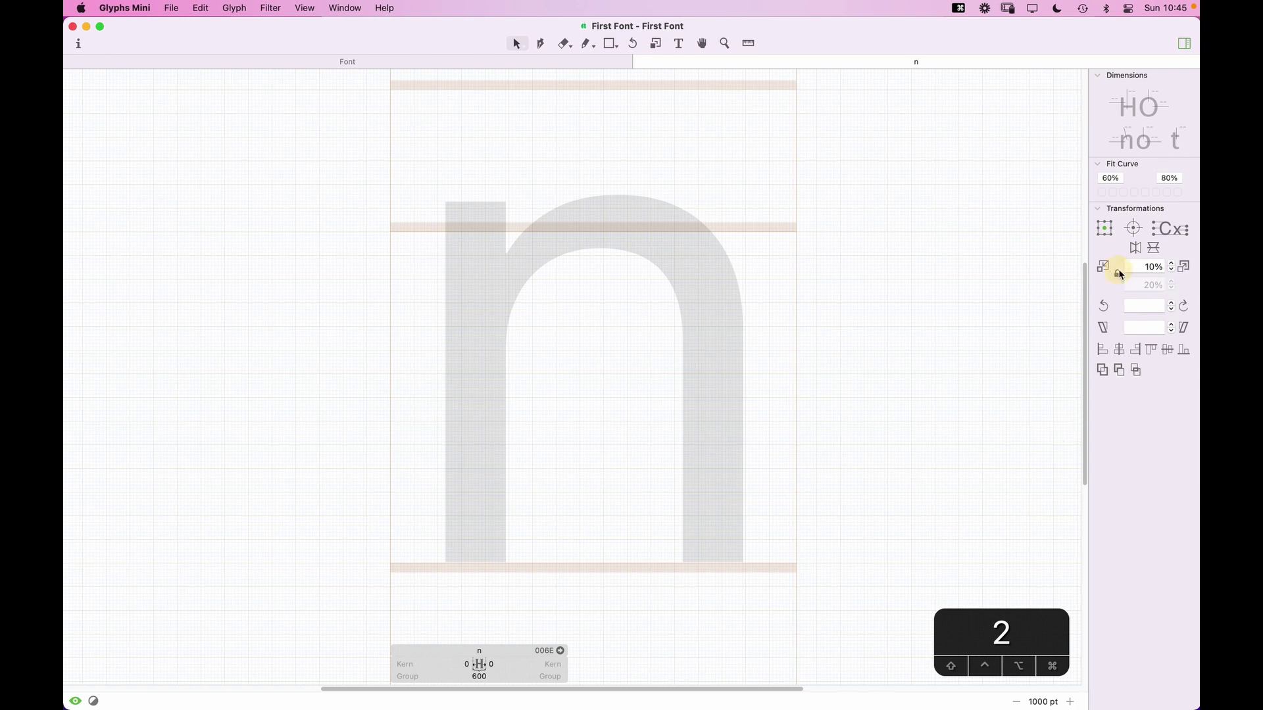
Step: Set the transformation rotation angle to 15° and the slant angle to 5°
click(1153, 308)
text(15)
key(Tab)
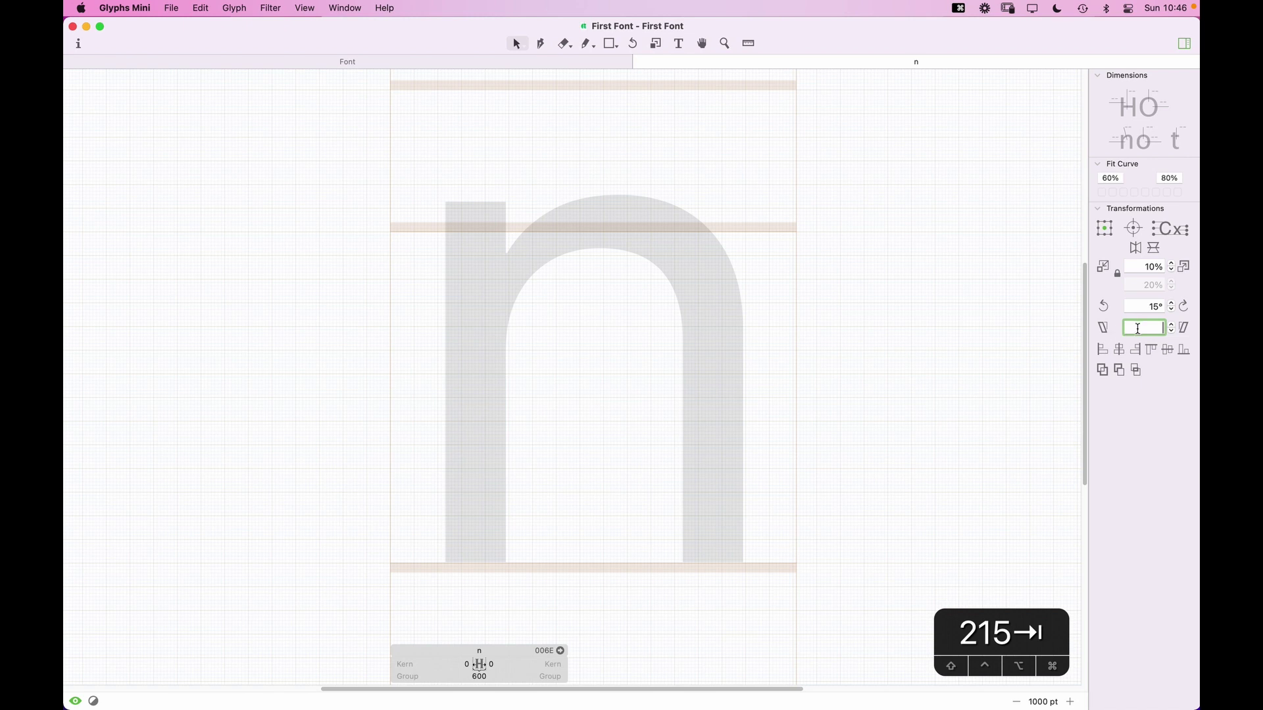
text(5)
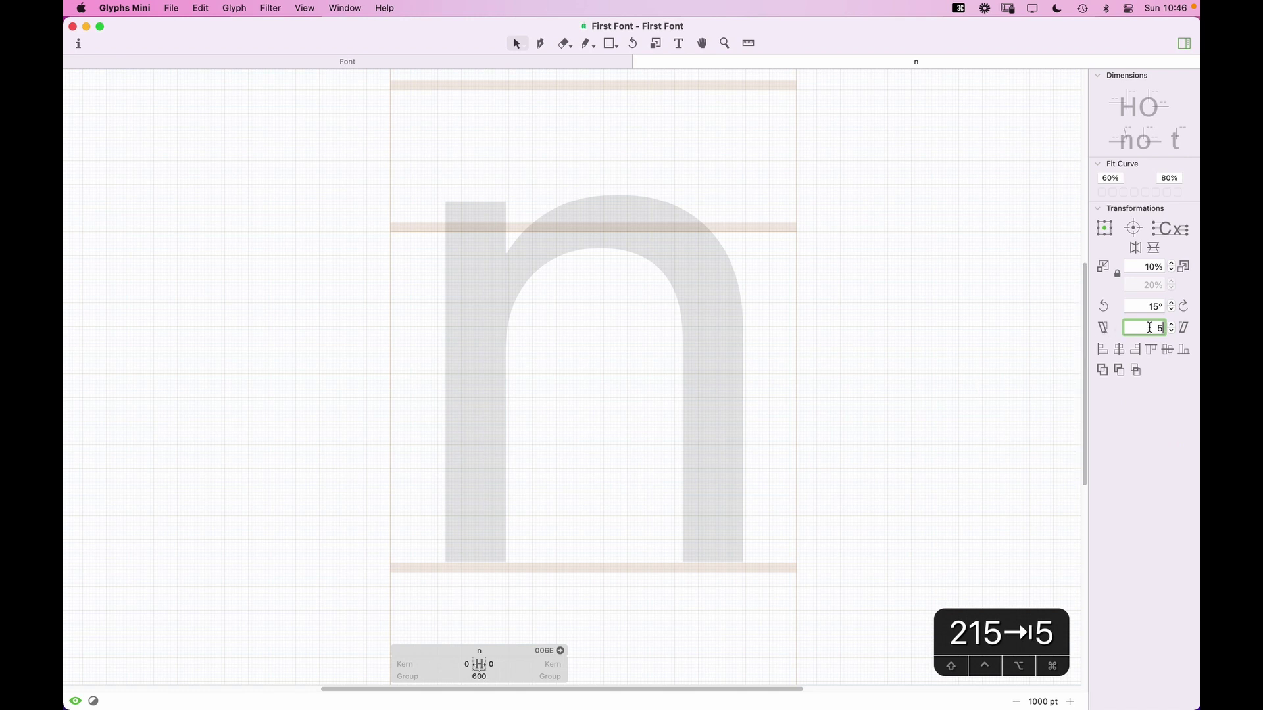
click(1150, 306)
click(981, 456)
Step: Show the glyph preview area below the drawing canvas and enlarge it
click(77, 702)
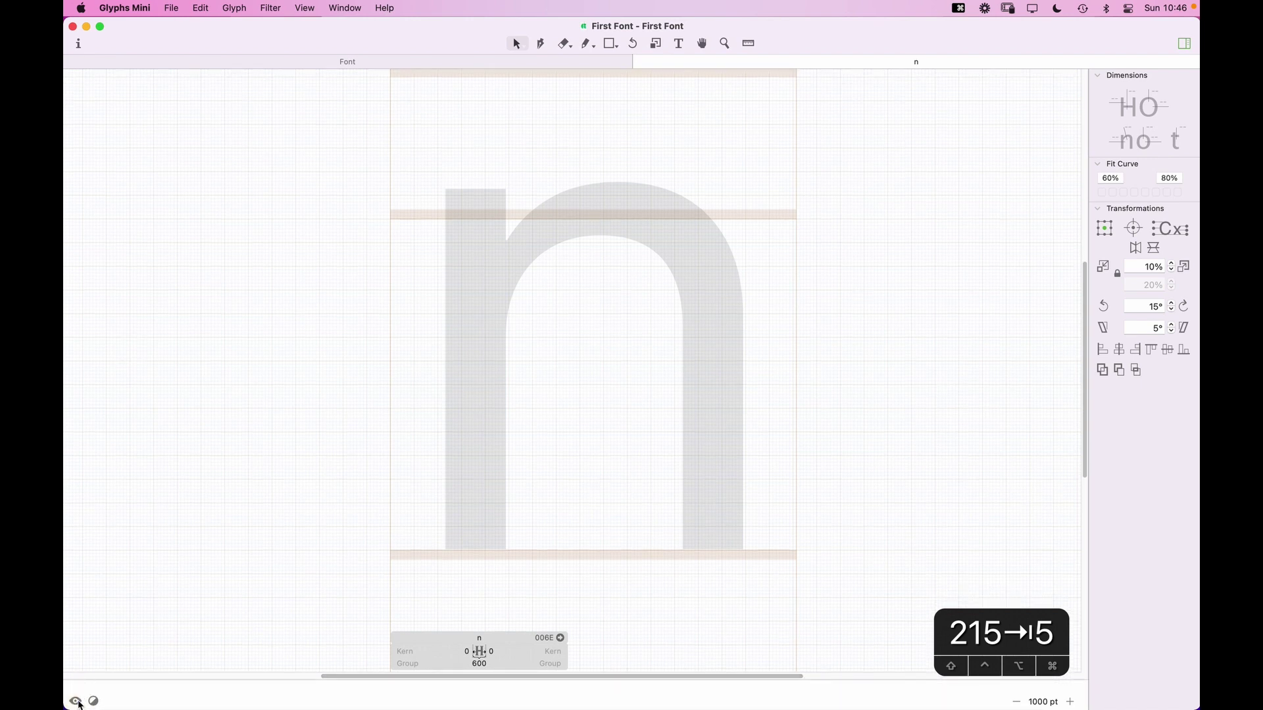
drag(103, 680, 96, 612)
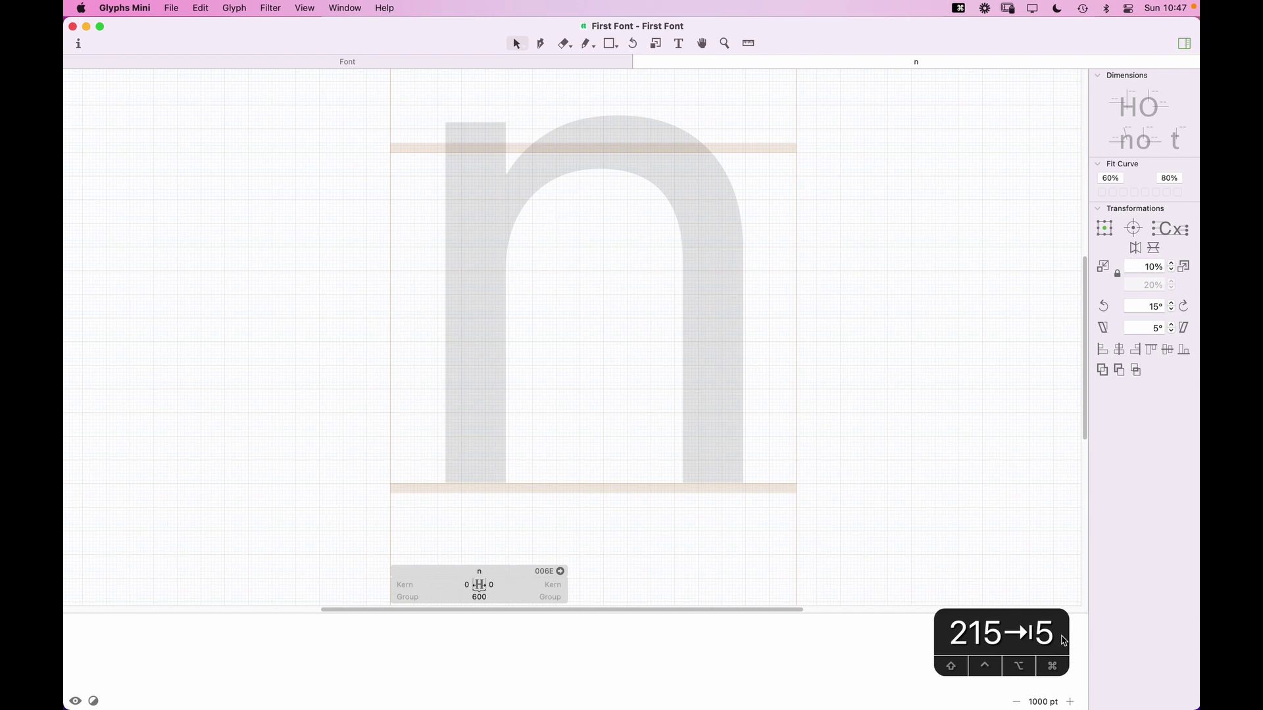
Step: Draw a square of about 70 by 70 units inside the n glyph with the Rectangle tool
click(609, 43)
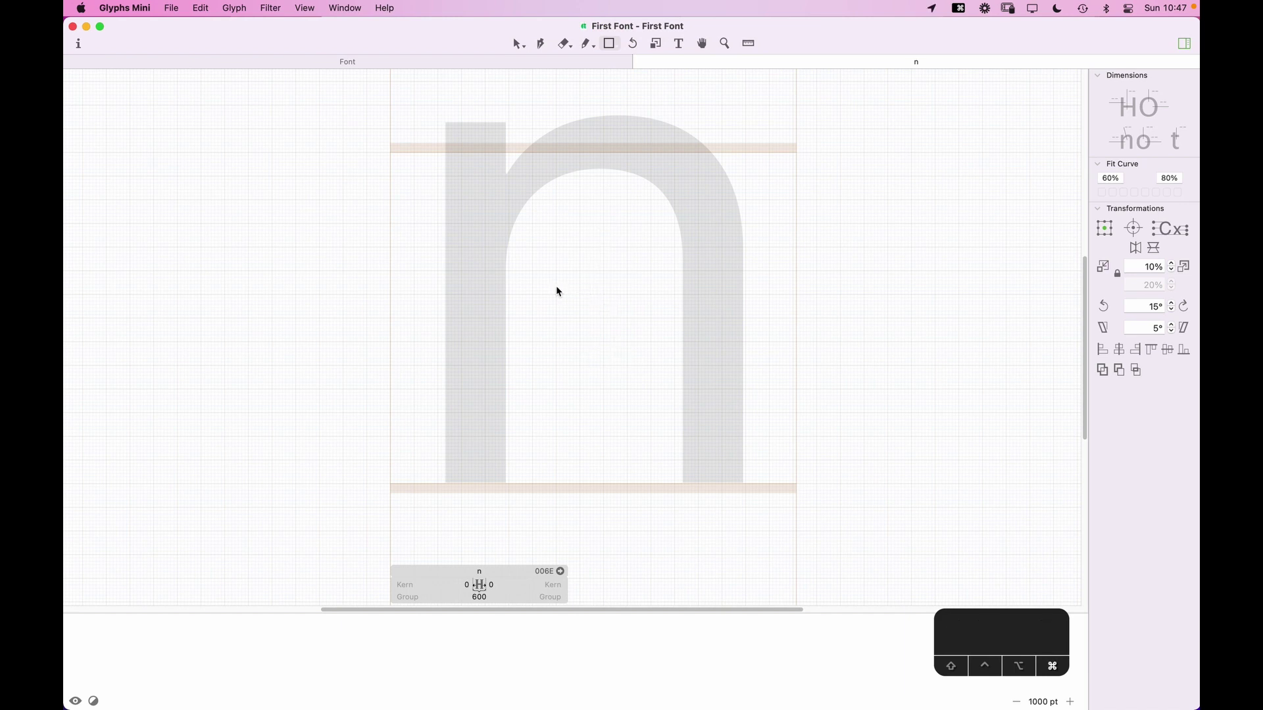
key(super+equal)
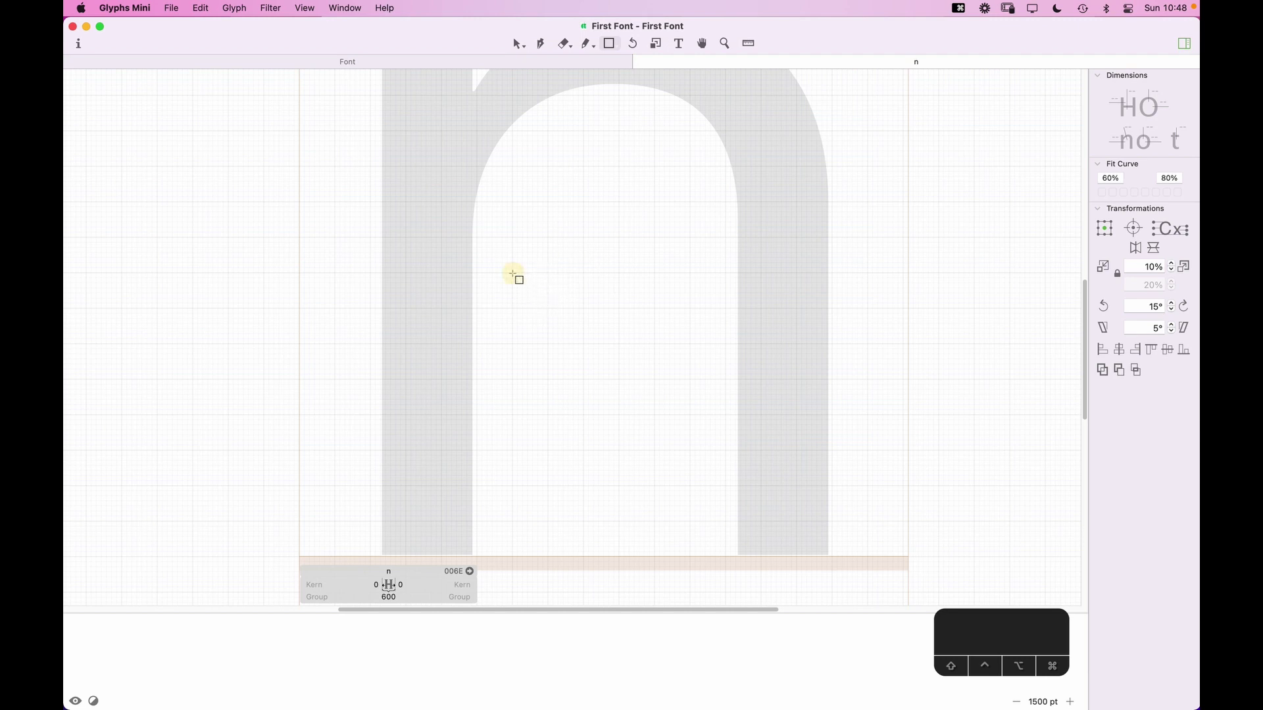
drag(513, 273, 597, 359)
key(v)
click(621, 380)
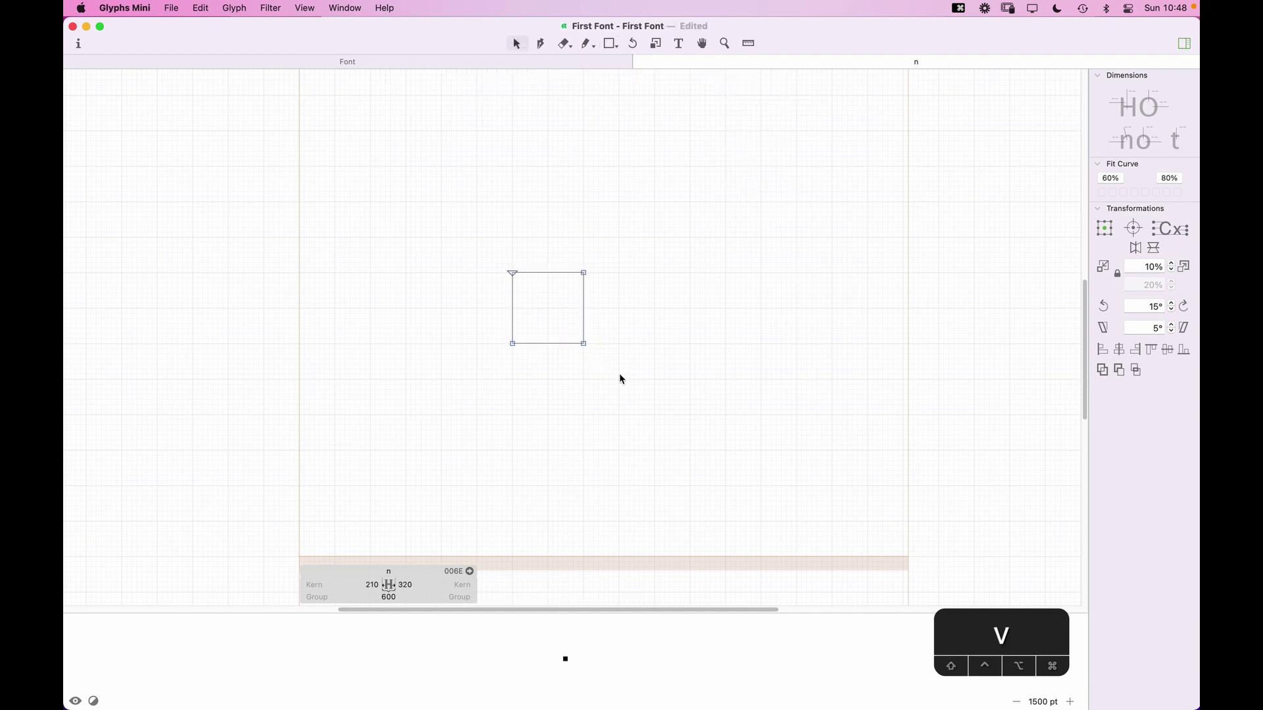
key(space)
Step: Move the square down onto the baseline near the glyph's left side, centred at about X 140, Y 35
key(super+minus)
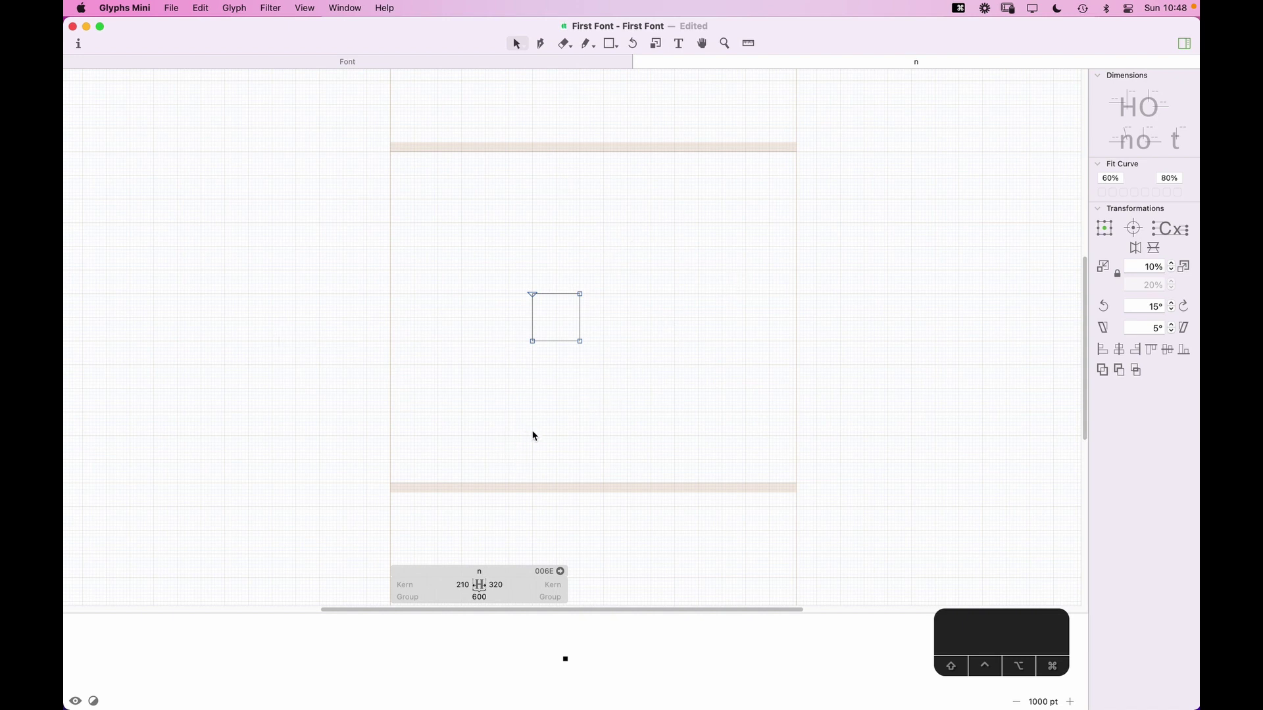
drag(503, 373, 616, 263)
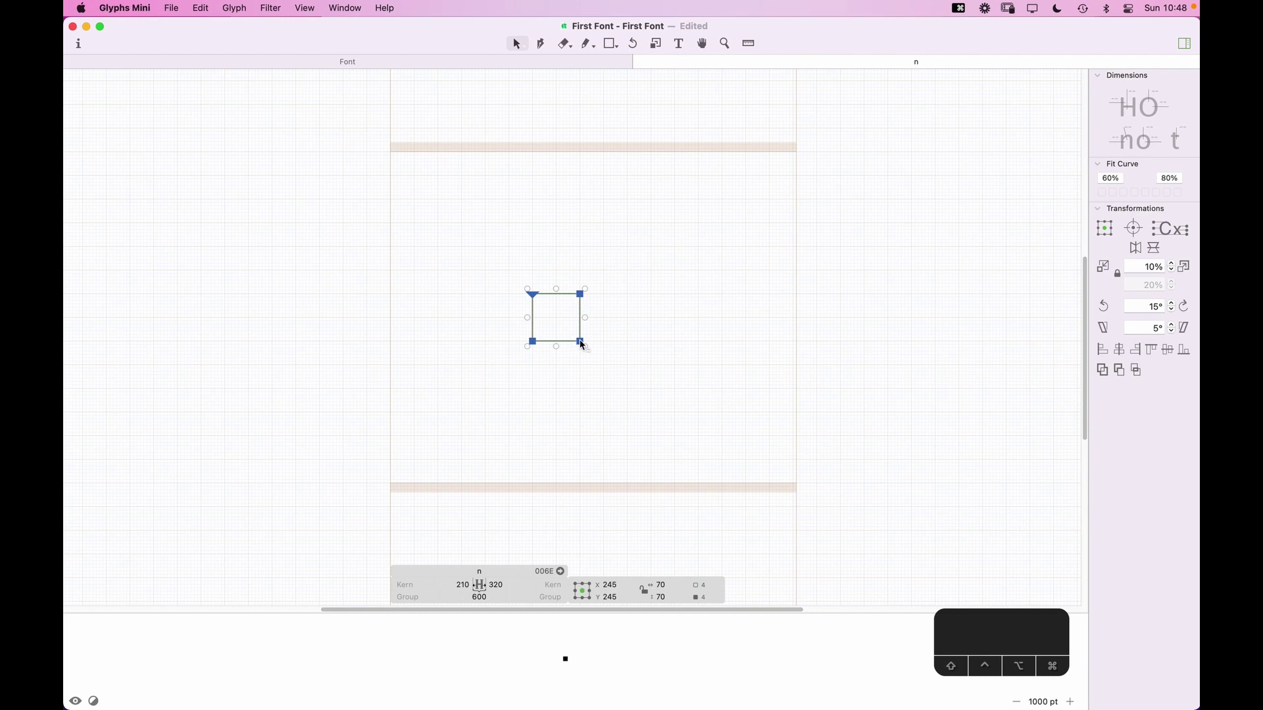
drag(573, 343, 513, 481)
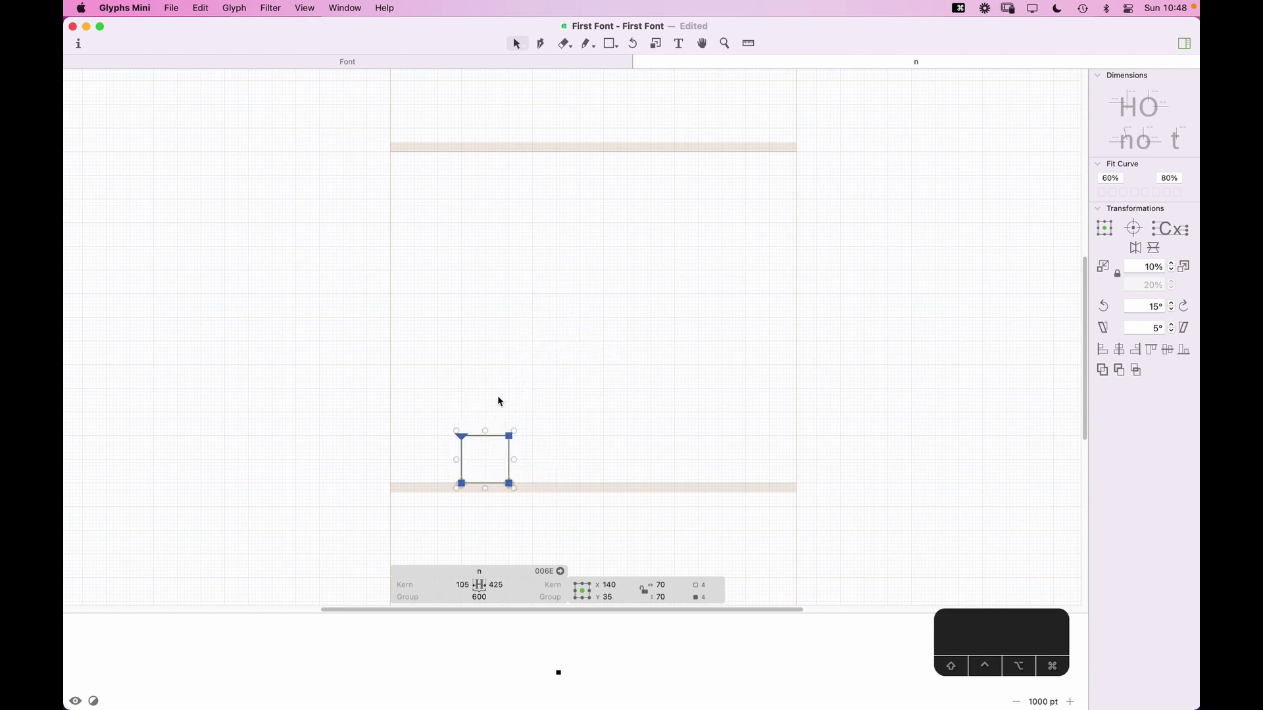
click(571, 446)
Step: Stretch the square's top edge up to the x-height line to form a stem 490 units tall
click(485, 436)
drag(509, 434, 509, 152)
click(556, 181)
Step: Duplicate the stem in place by copying and pasting the whole outline
key(super+a)
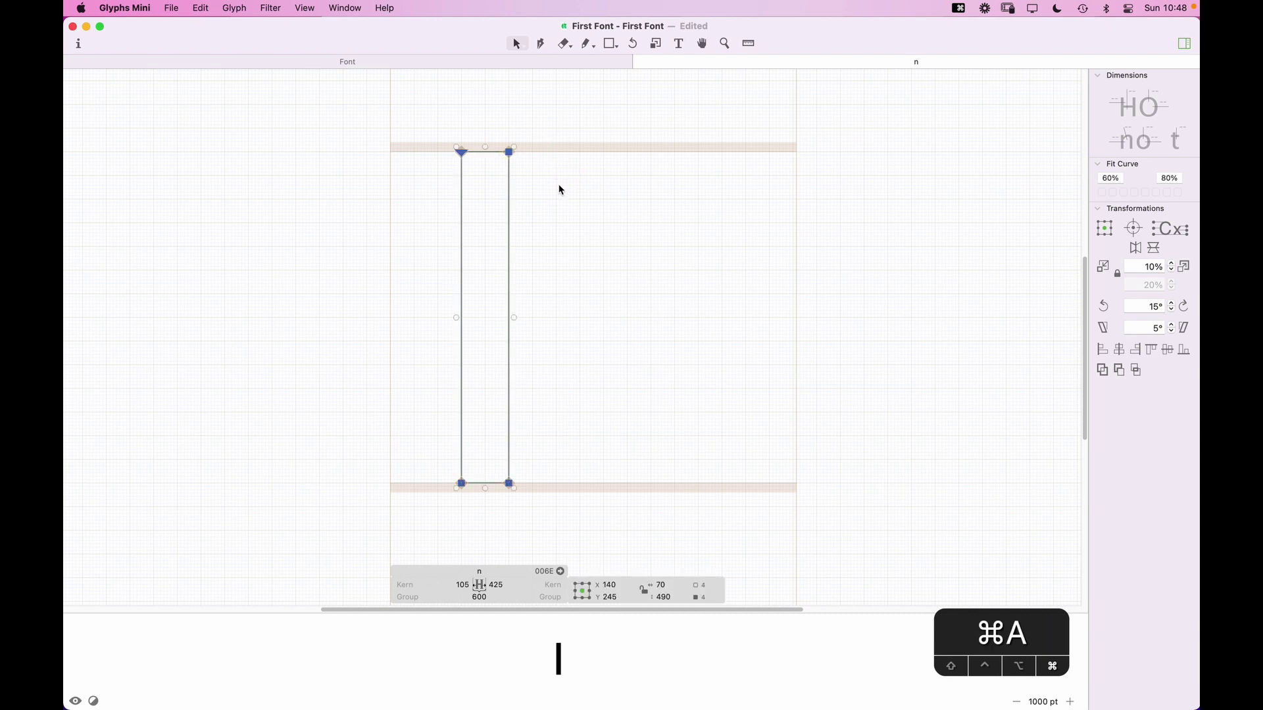
key(super+c)
click(577, 96)
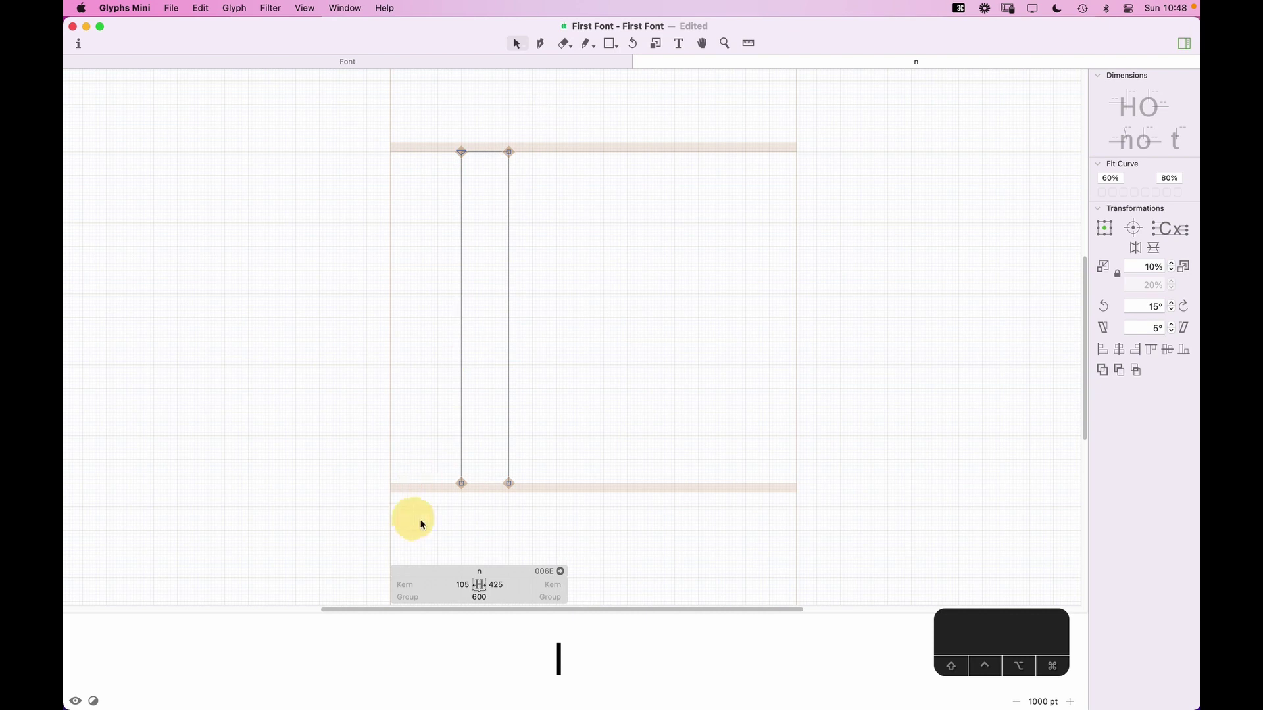
key(super+a)
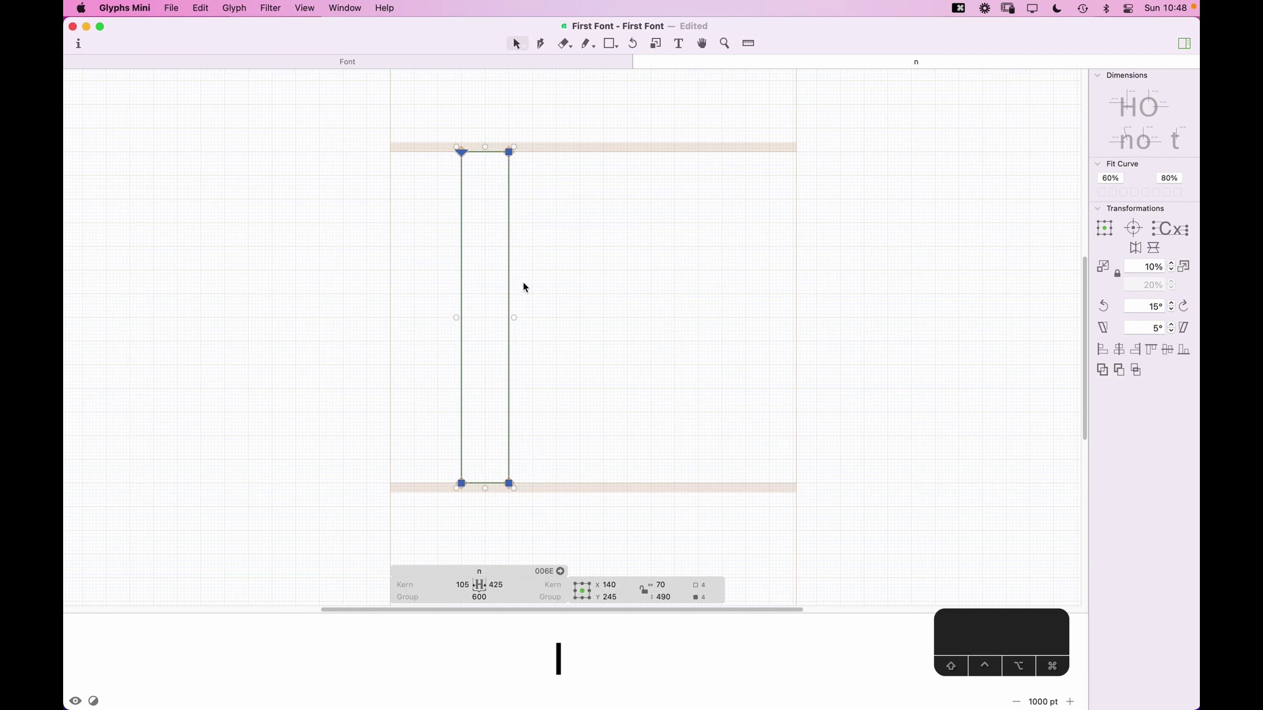
click(554, 211)
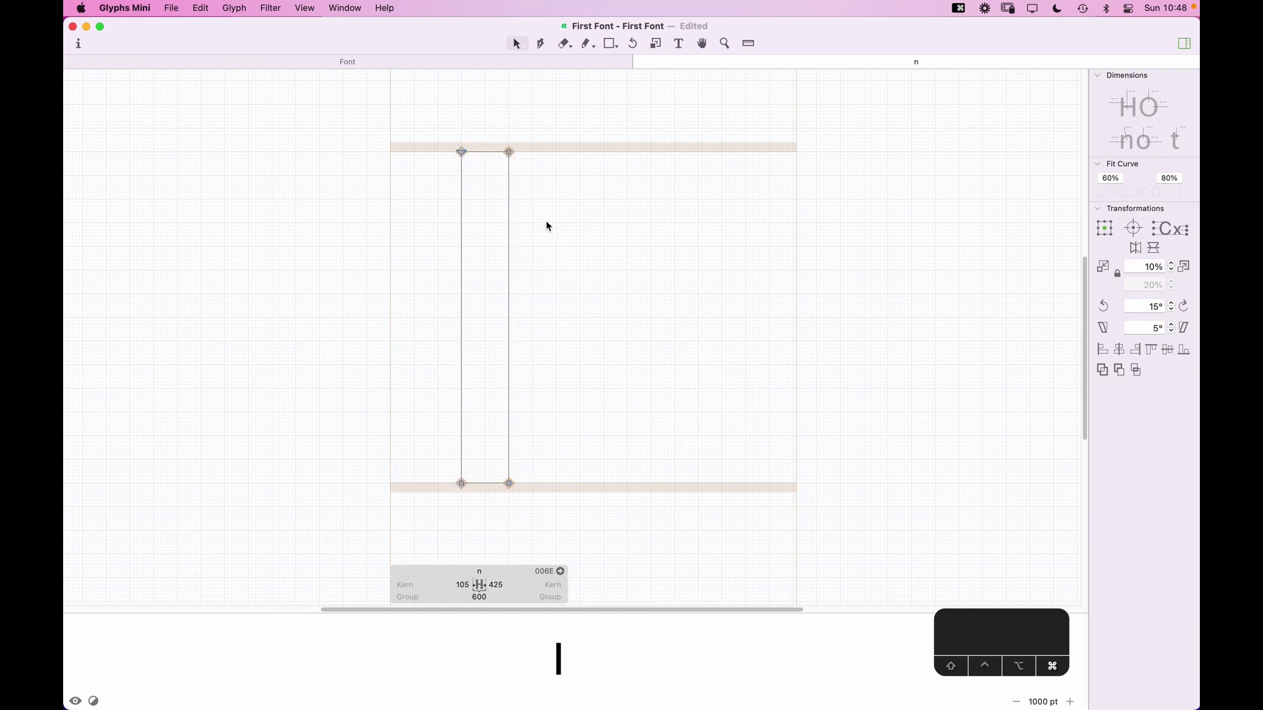
key(super+a)
key(super+c)
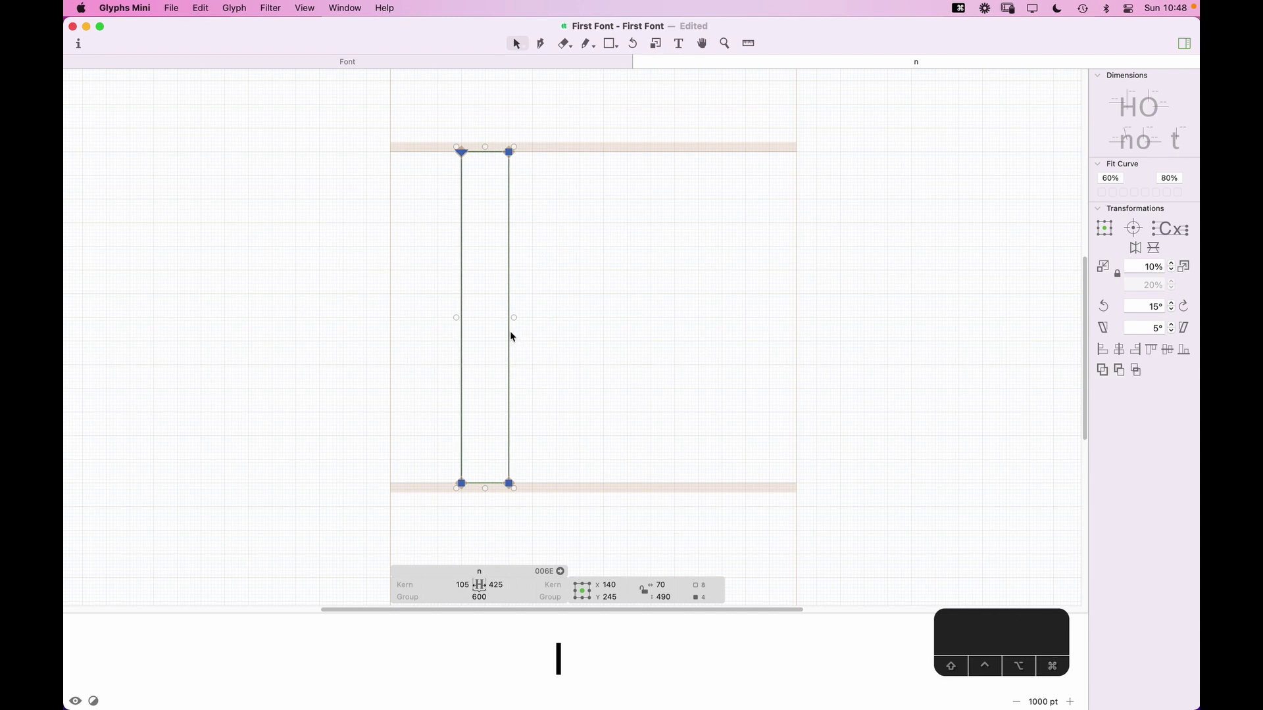
Step: Move the duplicate stem horizontally to the right of the original, centred at about X 390
click(516, 492)
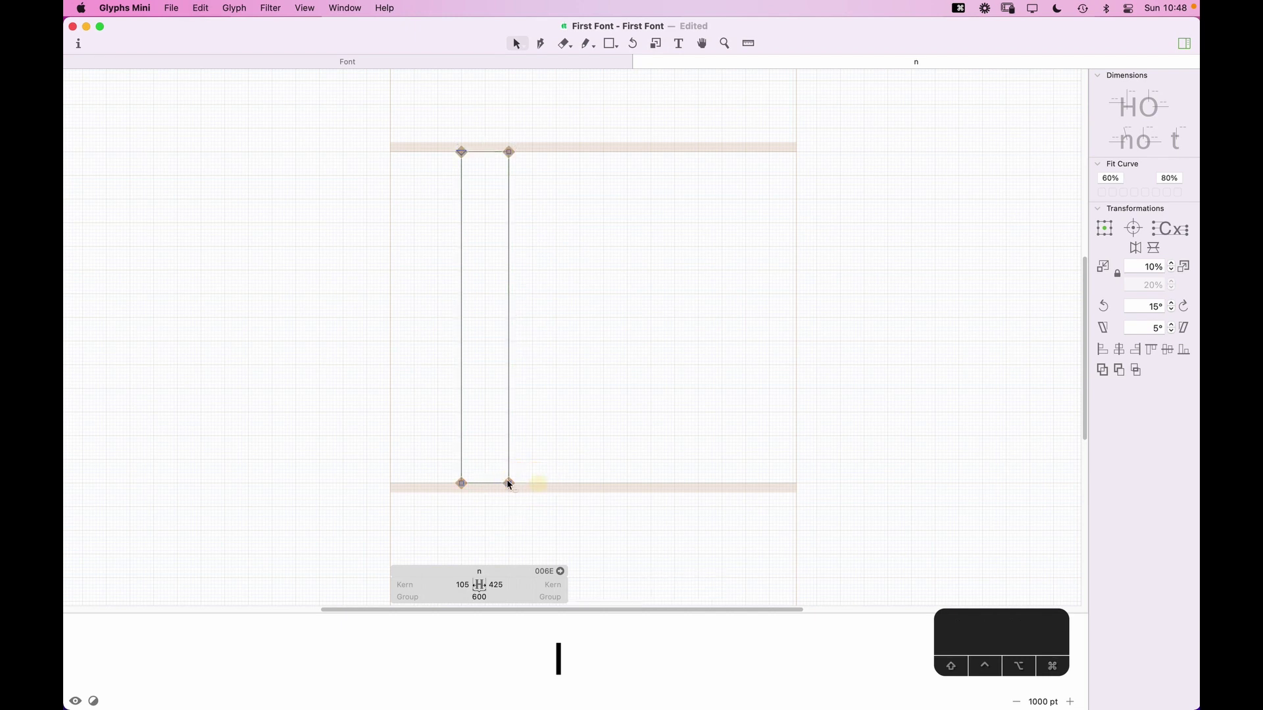
double_click(511, 461)
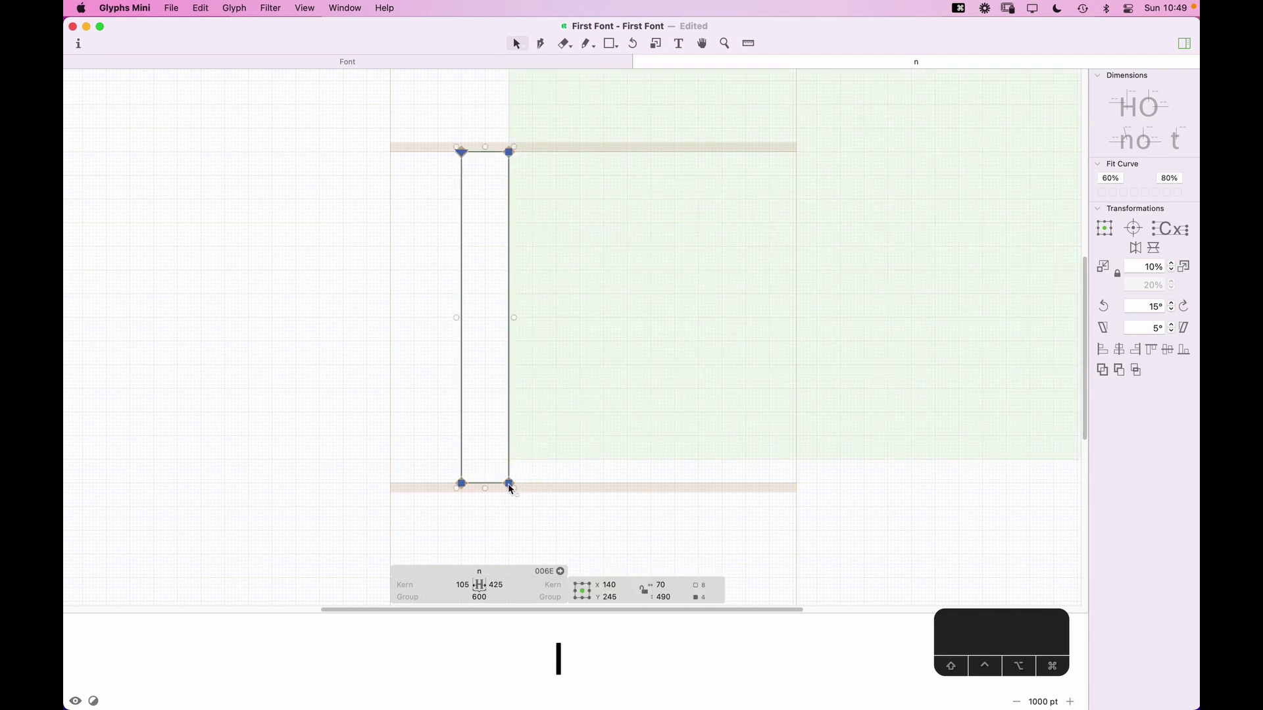
drag(529, 488, 698, 487)
shift+click(504, 487)
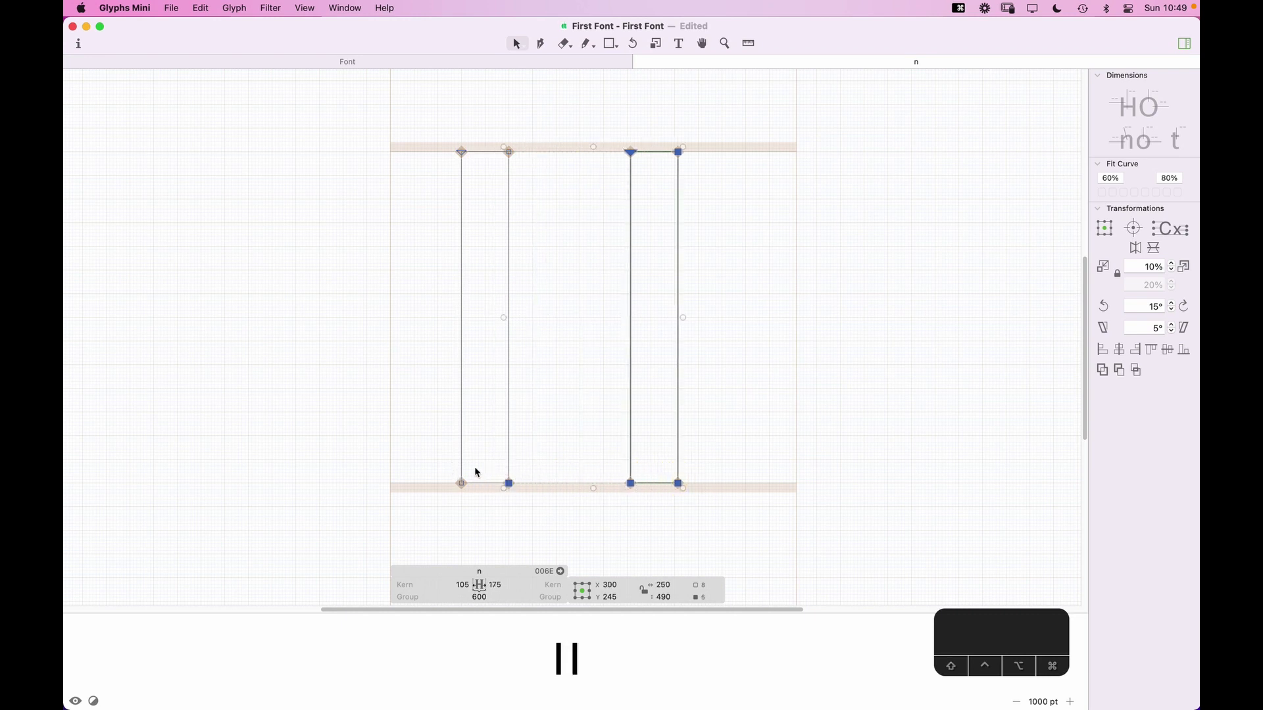
click(559, 475)
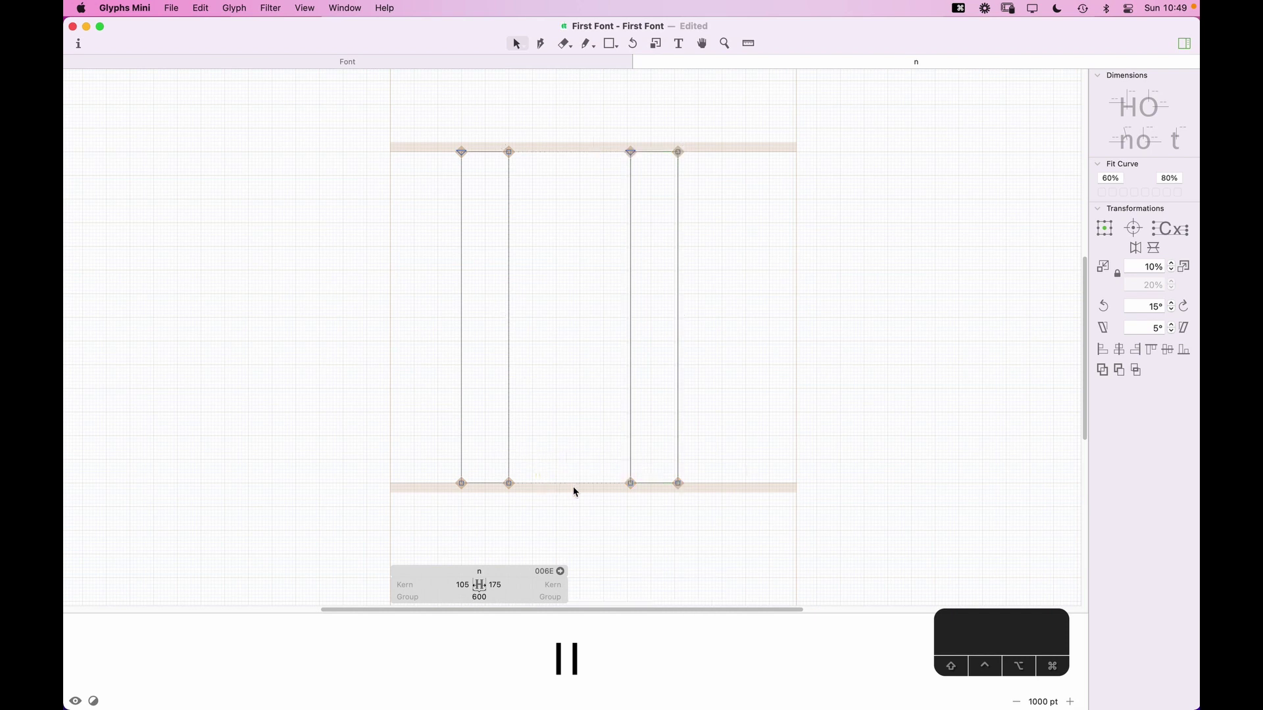
Step: Nudge the right stem horizontally until its centre is at X 420
drag(716, 121, 622, 508)
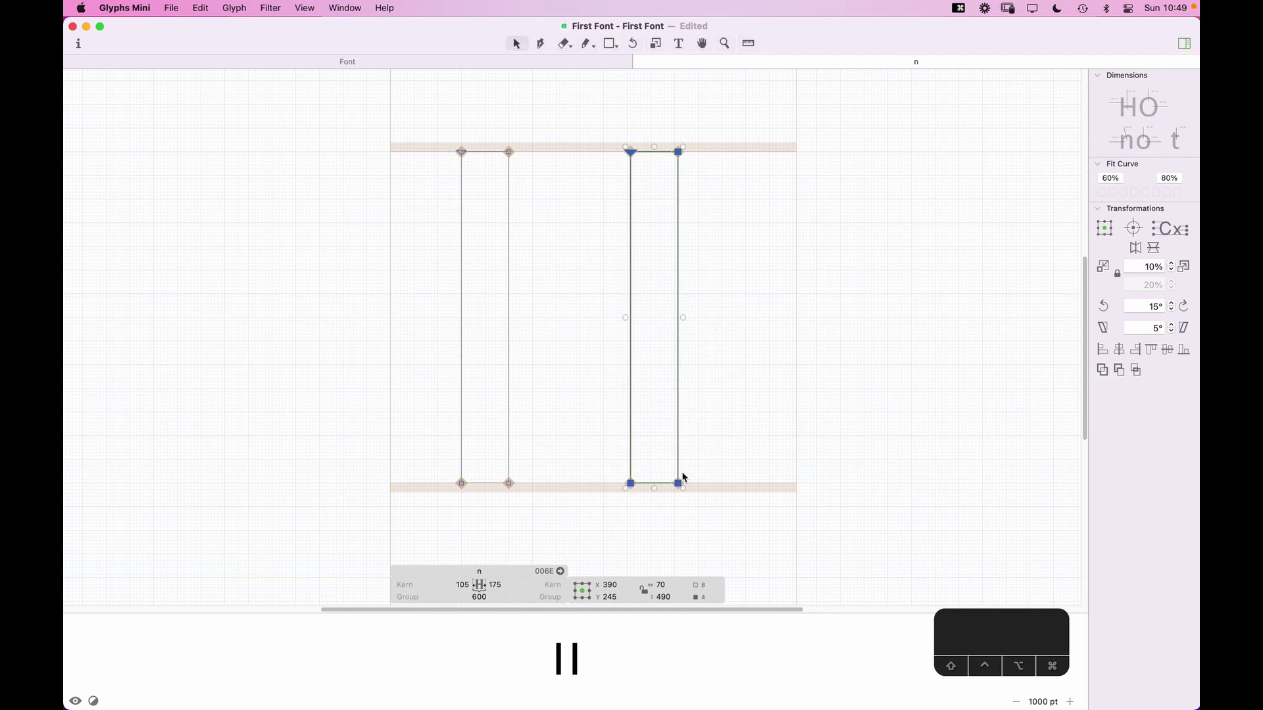
key(shift+Right)
key(shift+Right)
key(shift+Right)
key(shift+Right)
key(Left)
key(Left)
key(Left)
key(Left)
key(Left)
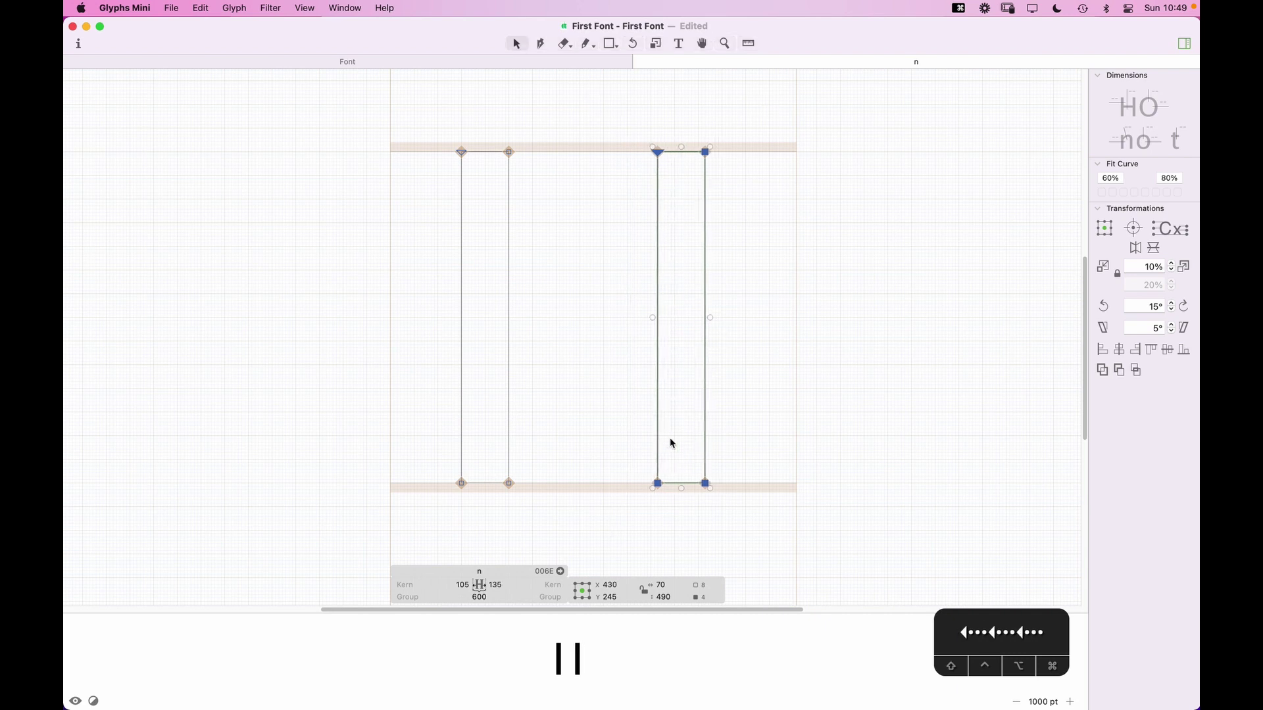
key(Left)
key(Left)
key(Left)
key(Left)
key(Left)
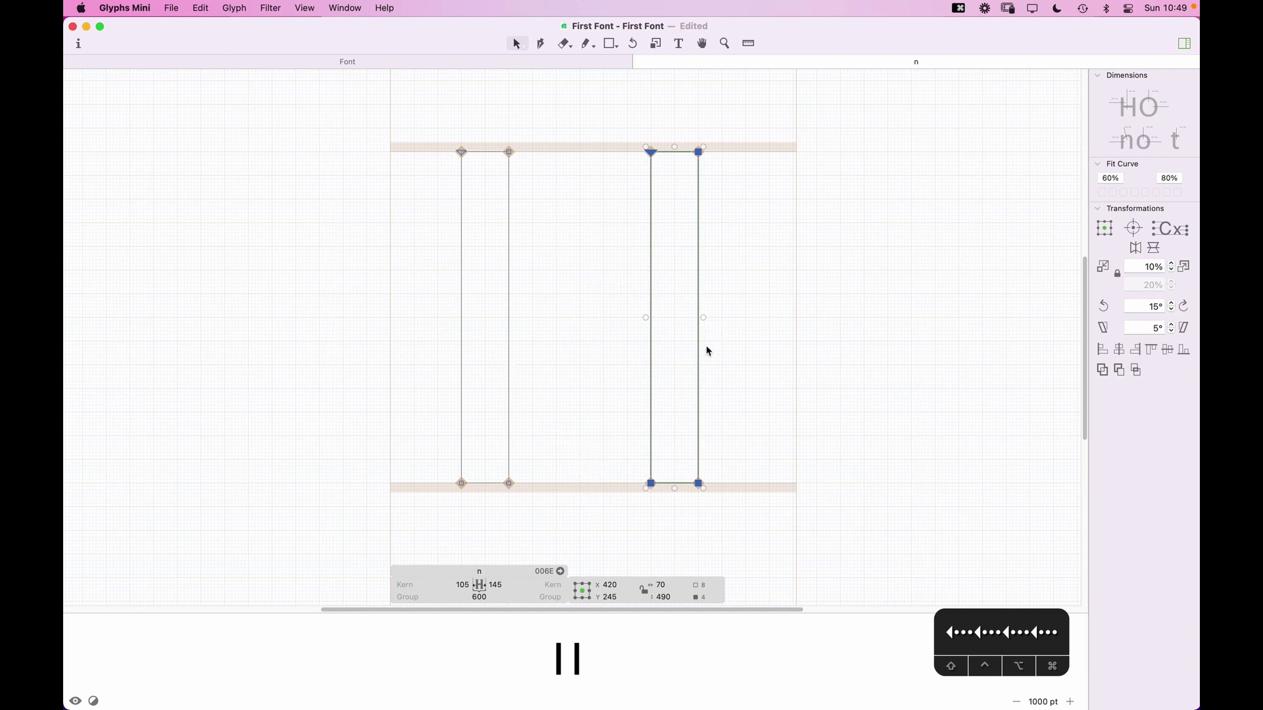
click(570, 380)
Step: Draw a 70-unit square between the stems and align it against the left stem's inner edge, centred at X 210, Y 245
click(611, 43)
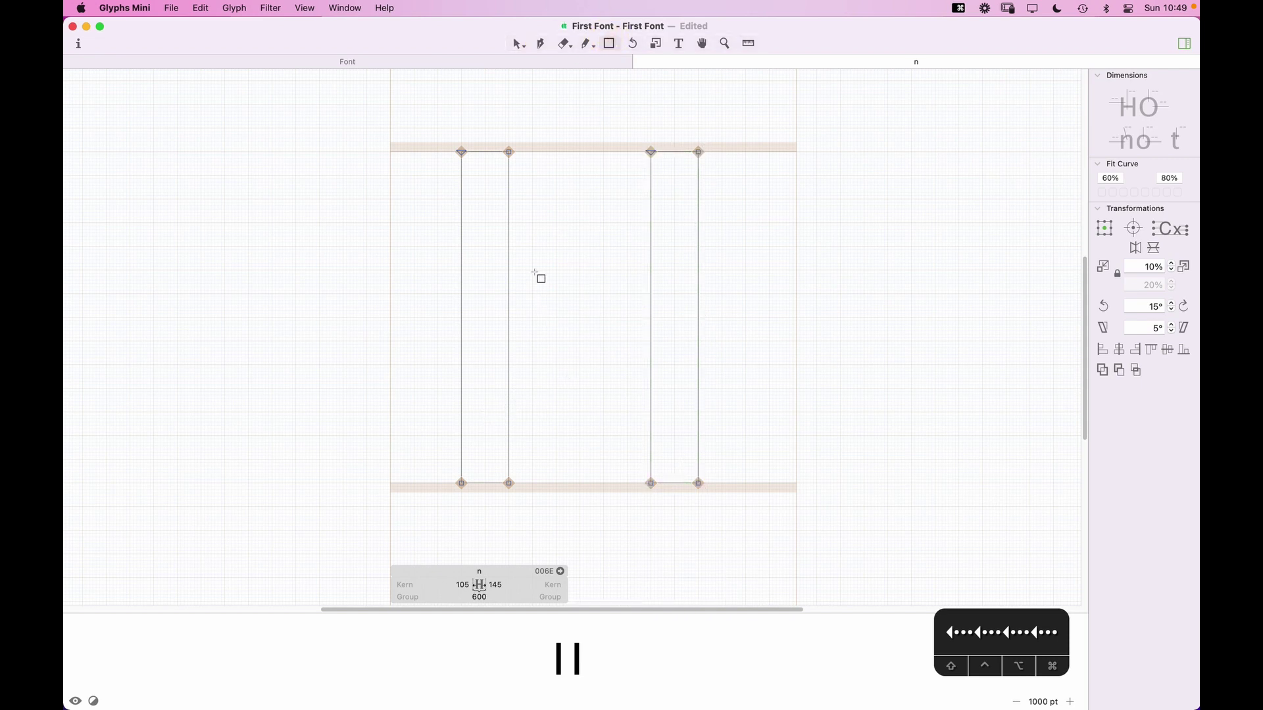
drag(536, 270, 561, 297)
key(v)
key(Right)
key(Up)
key(Left)
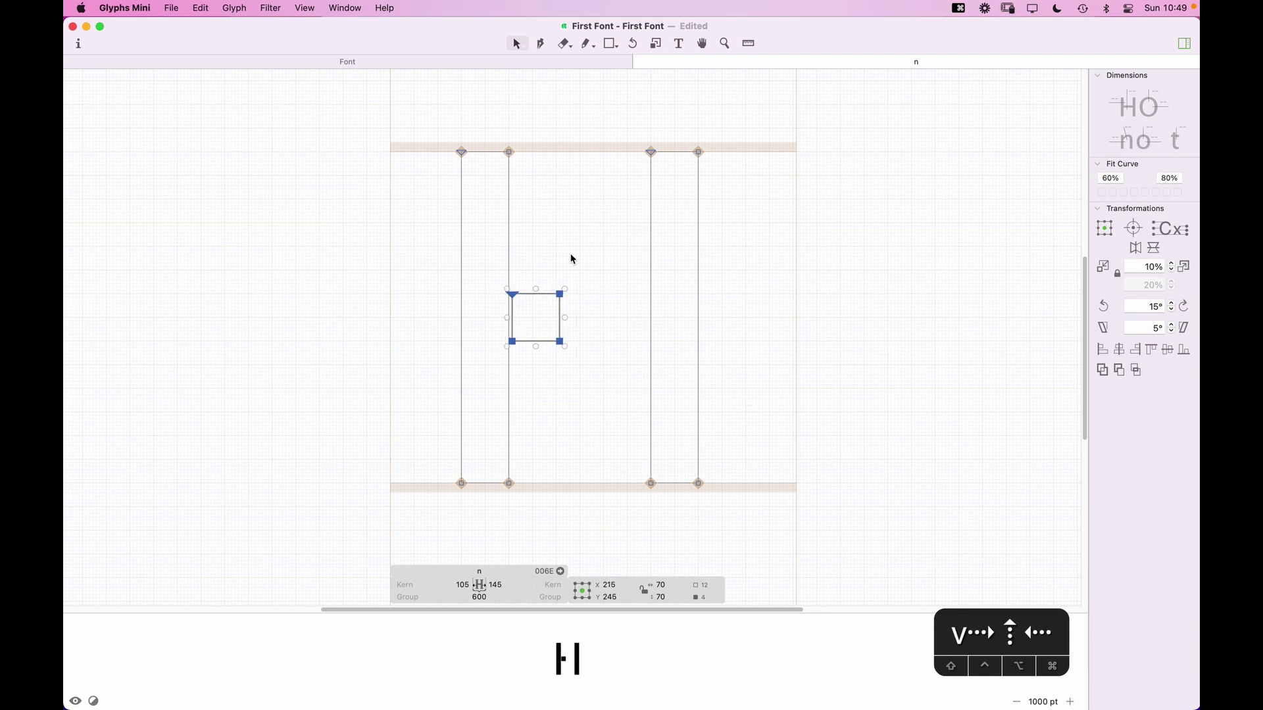
key(Left)
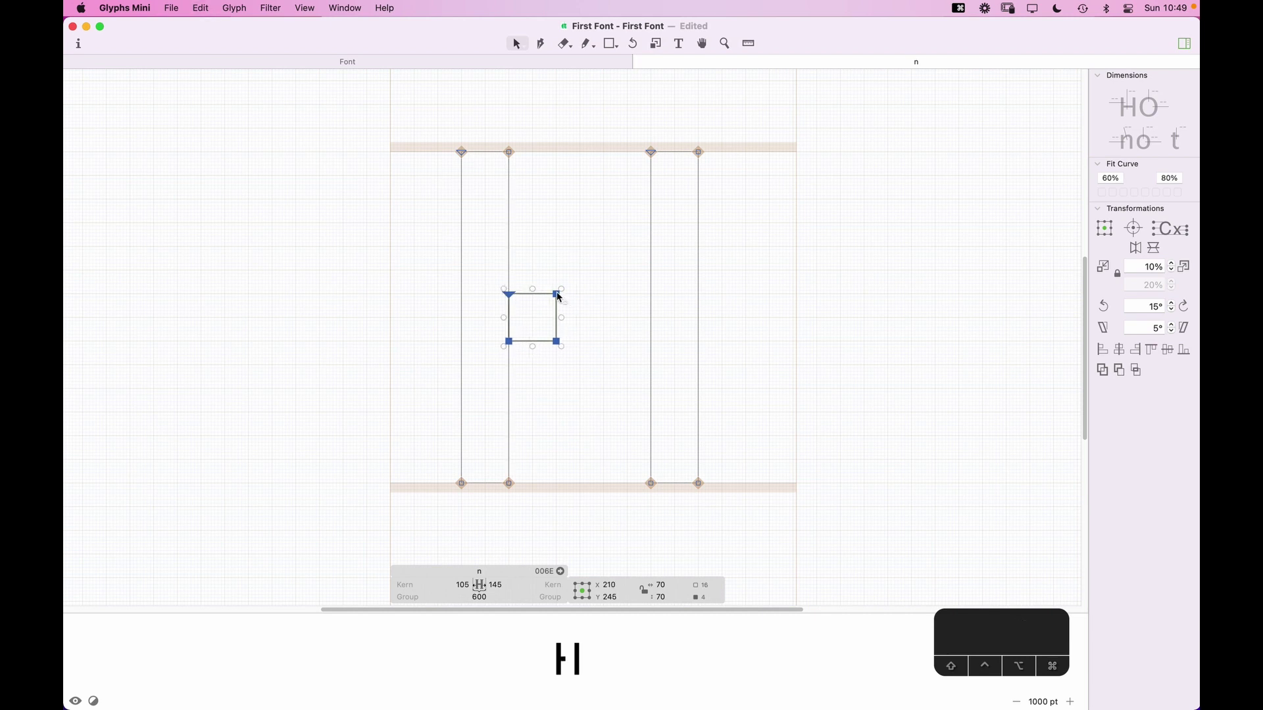
Step: Step two copies of the square across the gap to the right stem to gauge its width, and delete all three squares
drag(558, 297, 604, 343)
key(cmd+v)
drag(559, 296, 651, 298)
click(750, 270)
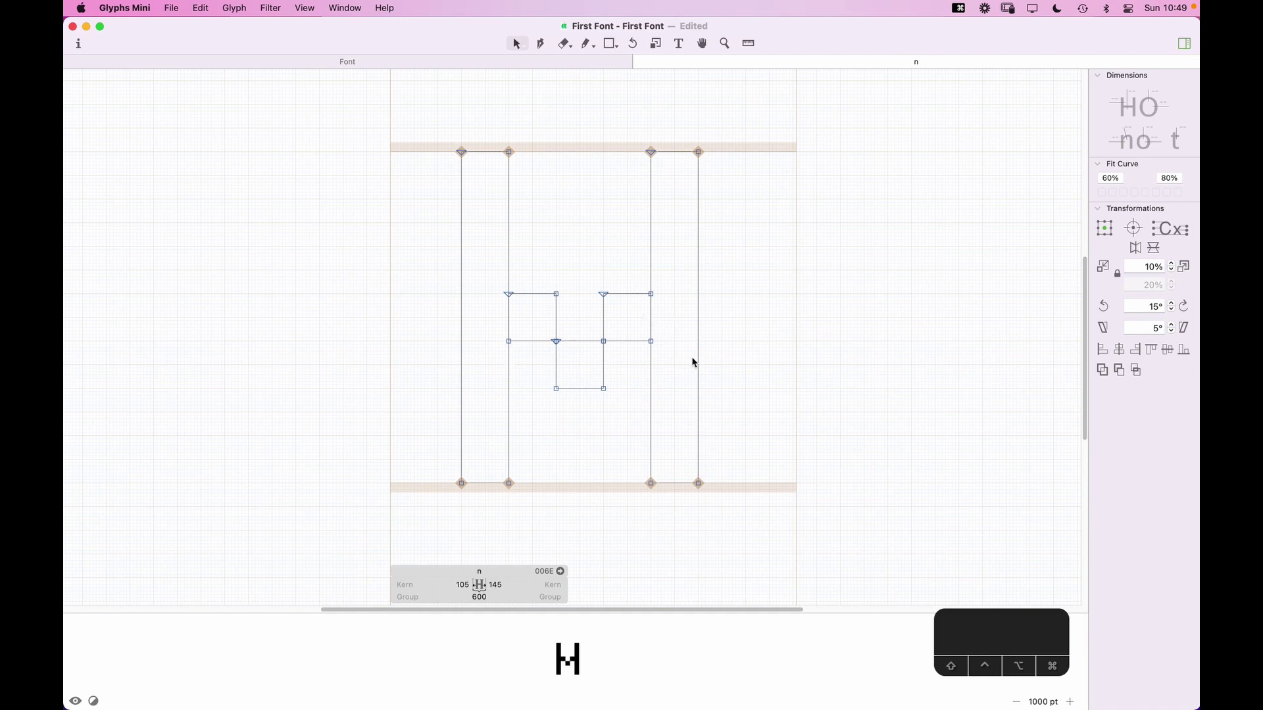
drag(673, 269, 482, 407)
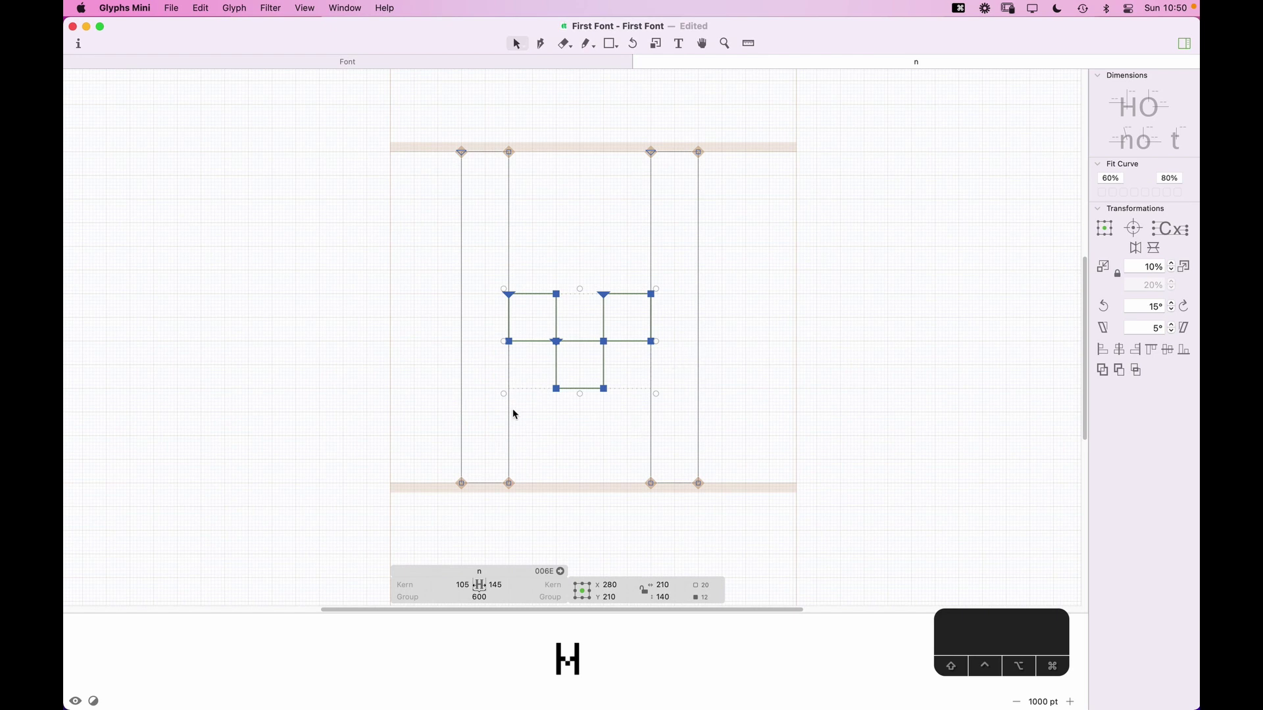
key(BackSpace)
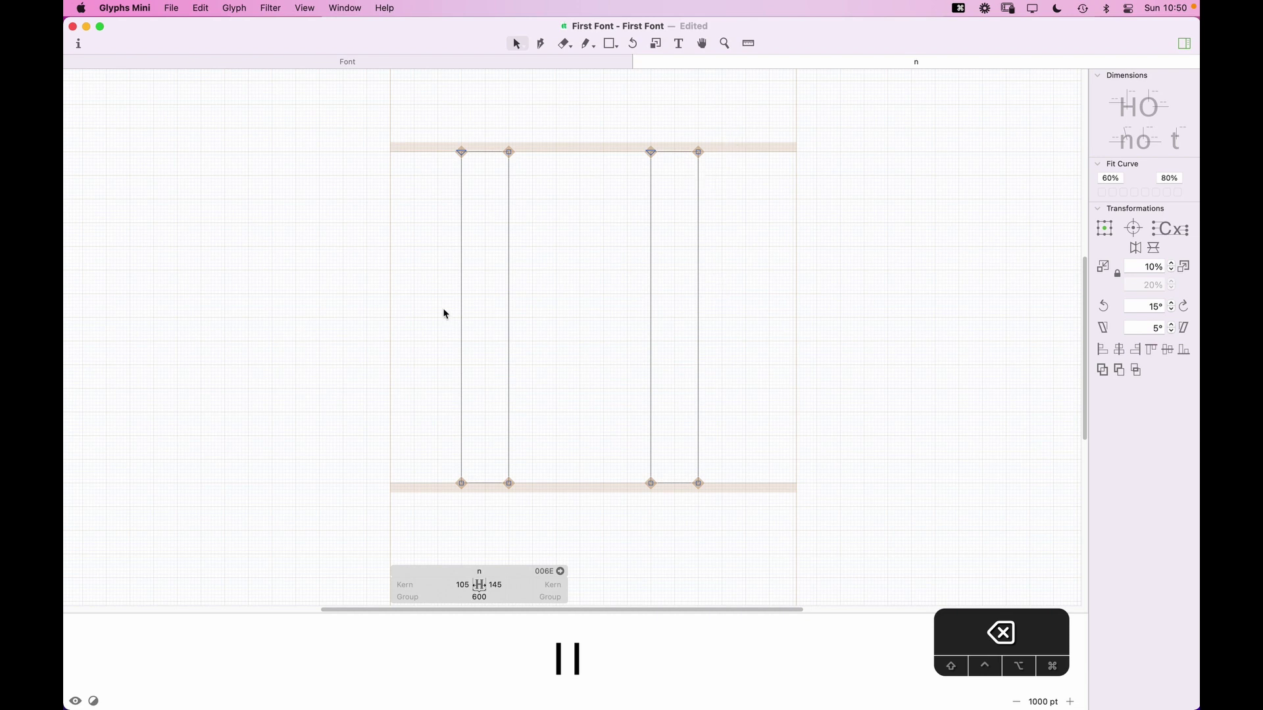
Step: Lower the right stem's top edge to Y 315
drag(720, 141, 638, 166)
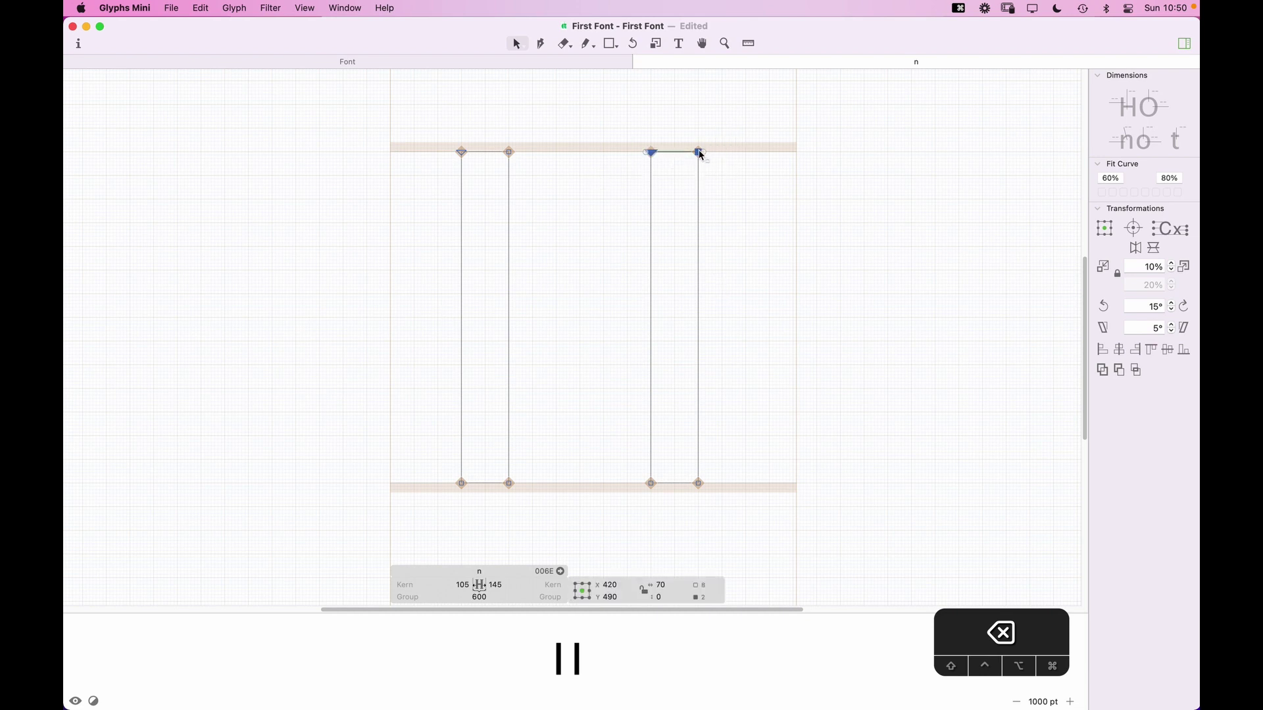
drag(700, 155, 700, 272)
click(729, 278)
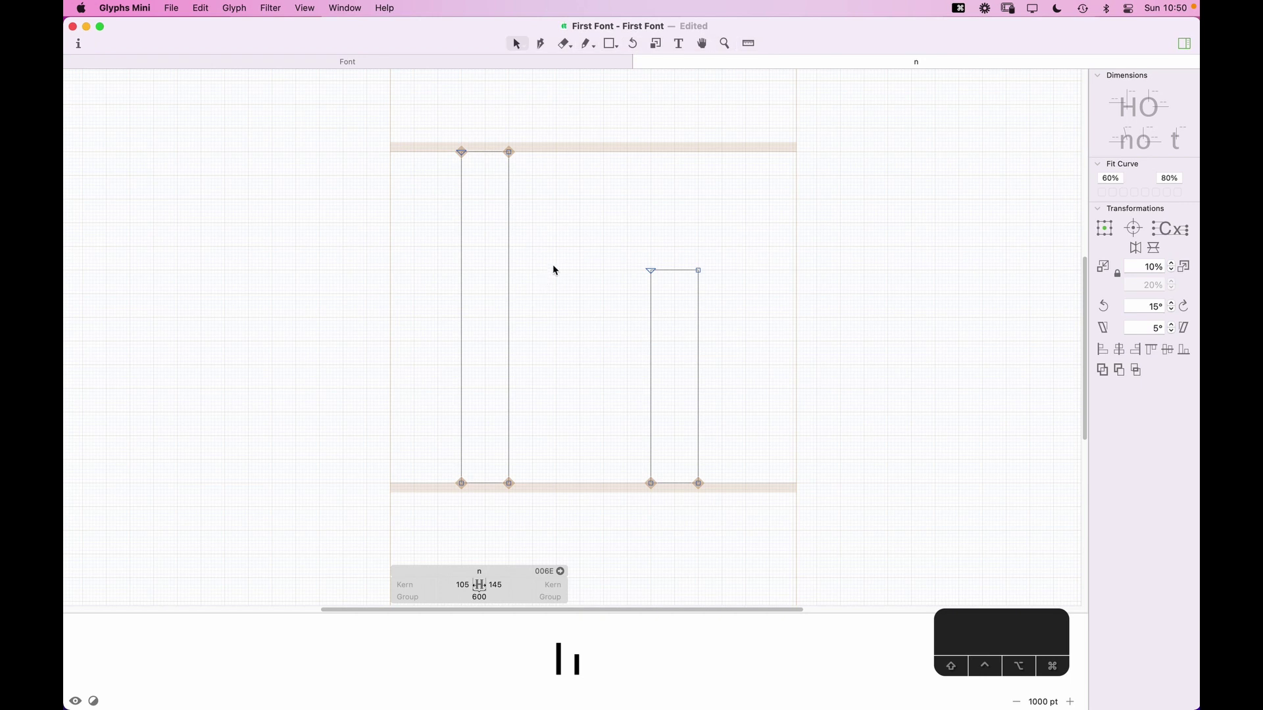
Step: Draw a closed, angular arch with the Pen tool from X 385–455, Y 350, peaking above the x-height line and ending inside the left stem
key(p)
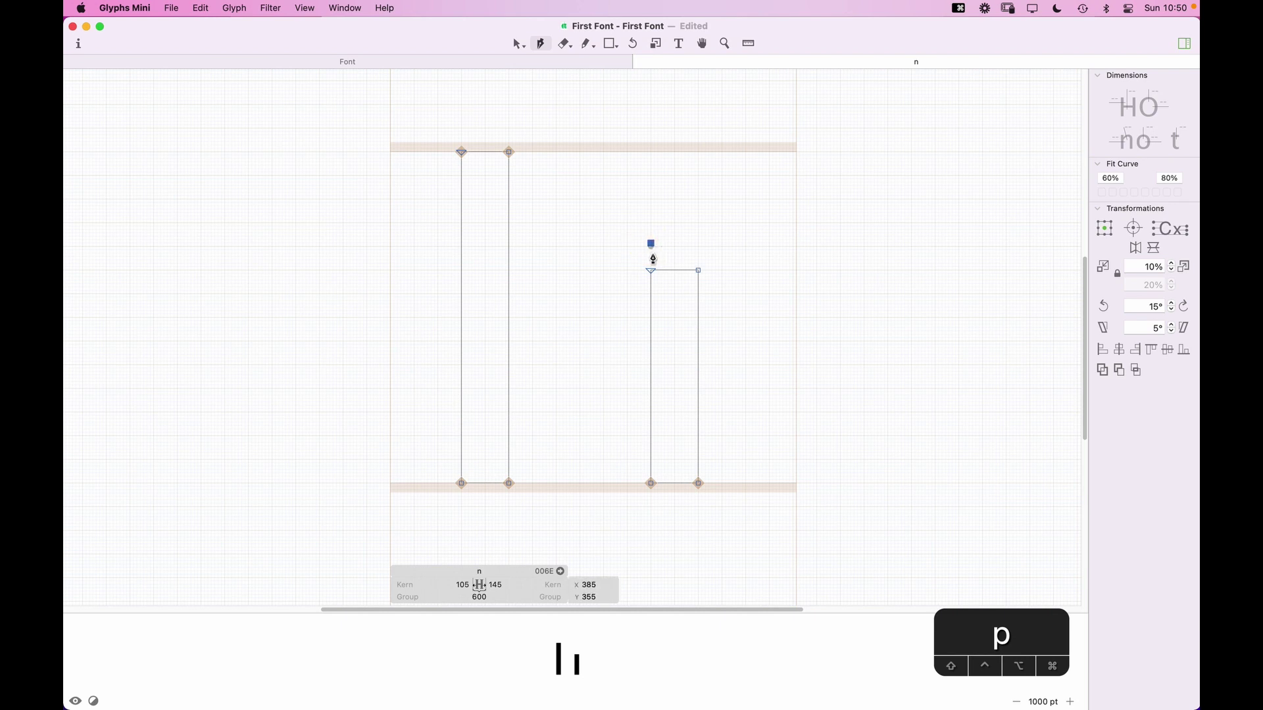
key(super+z)
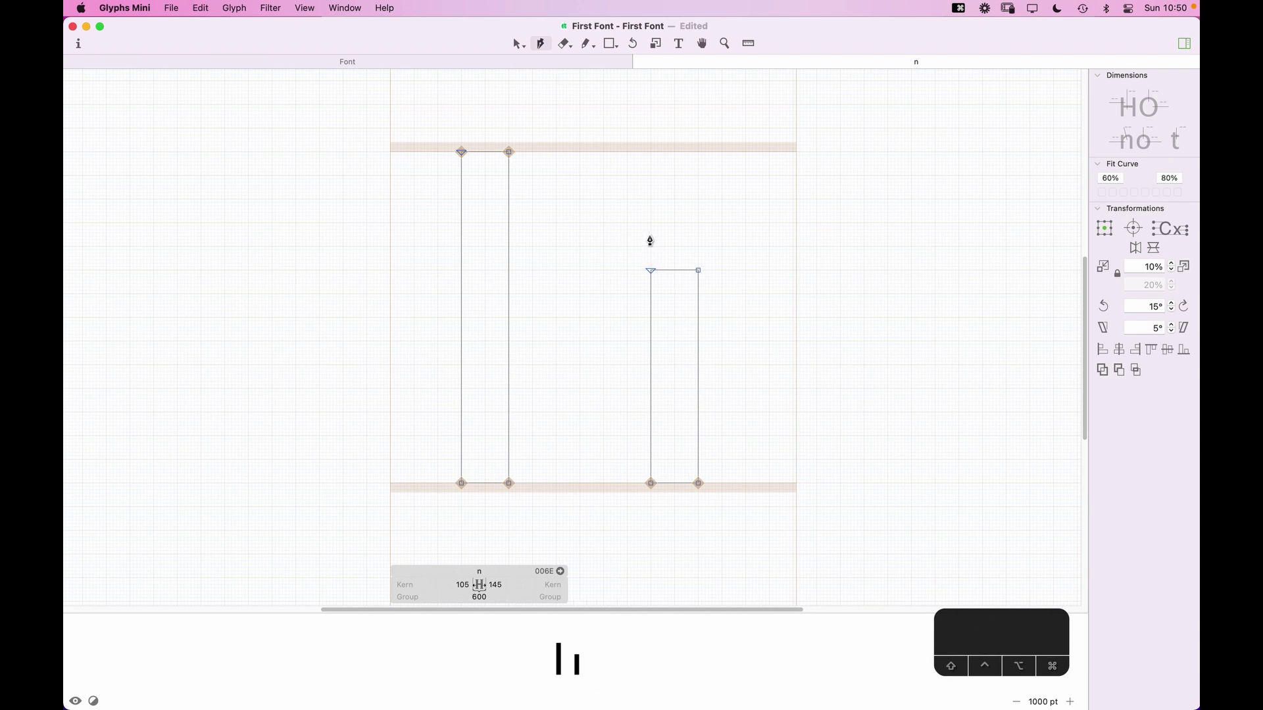
click(652, 246)
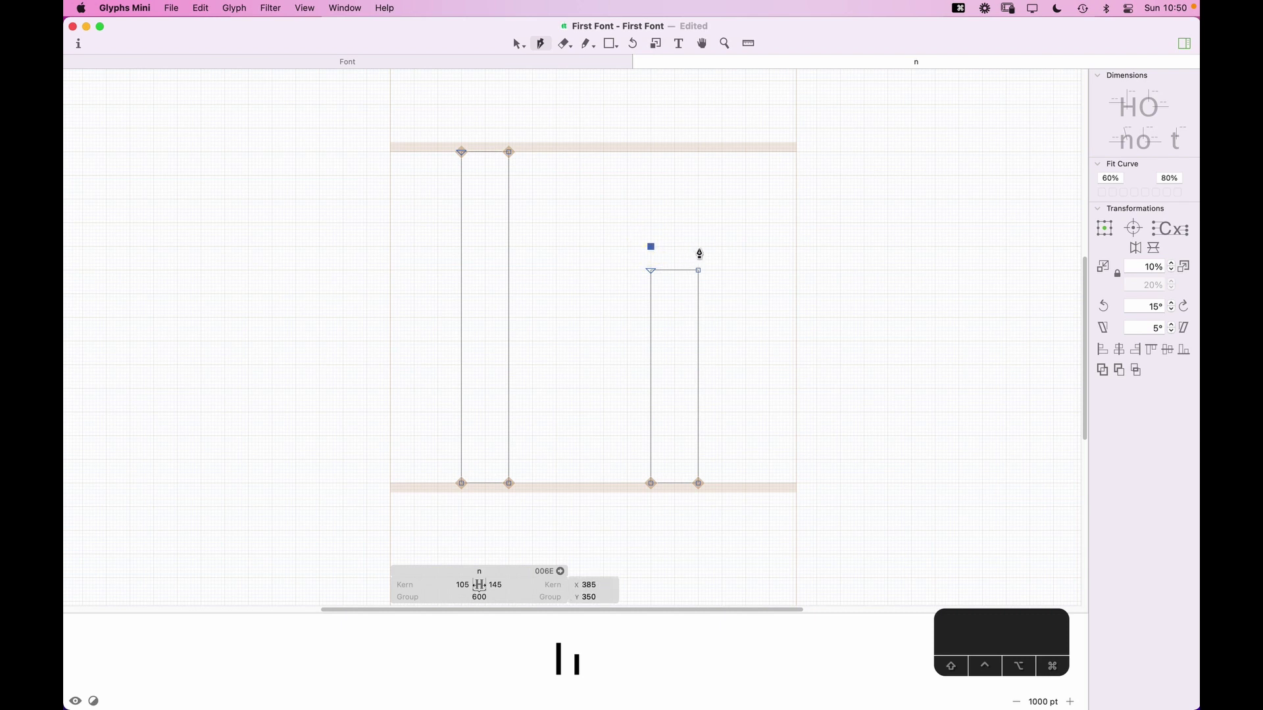
click(698, 247)
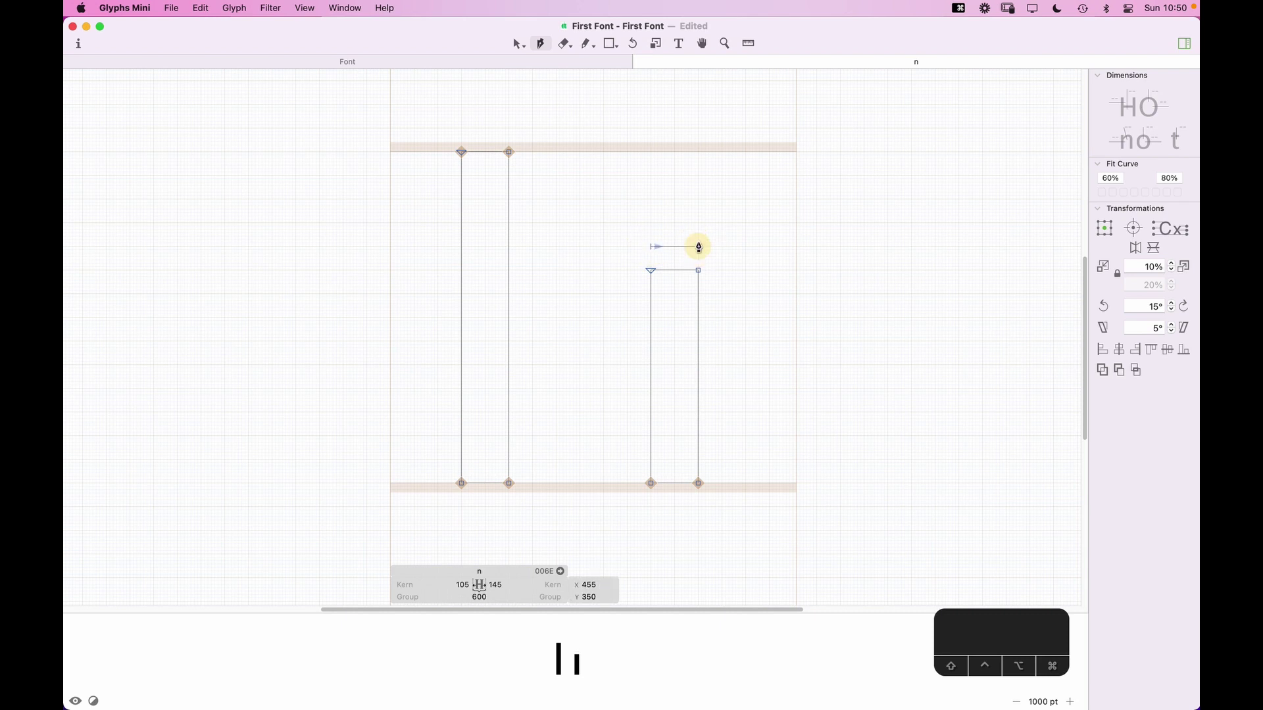
click(594, 142)
click(482, 244)
click(492, 253)
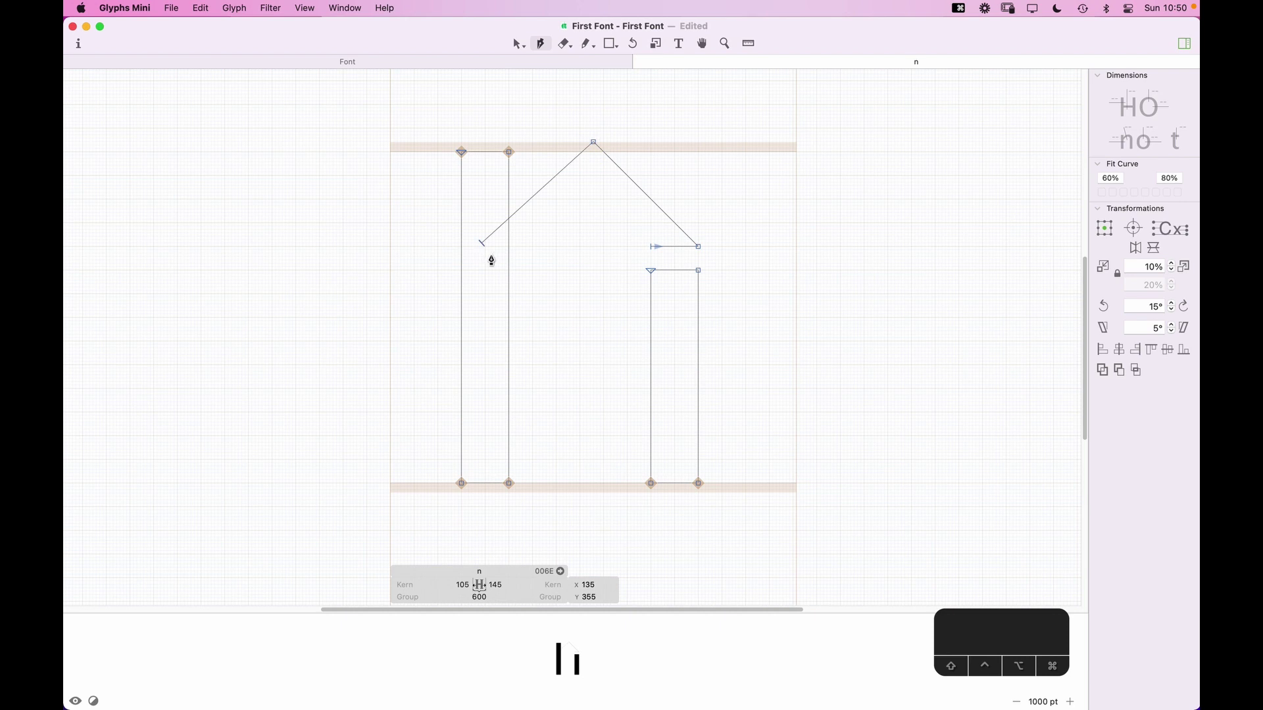
click(587, 192)
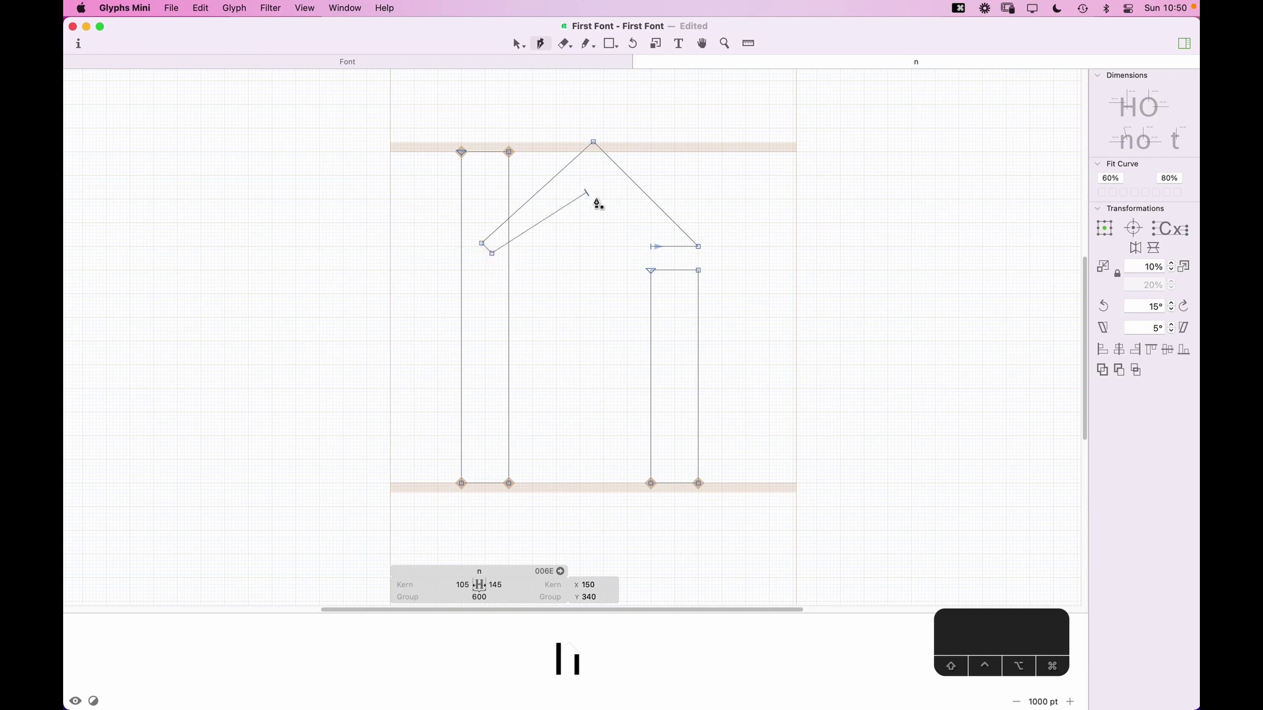
click(651, 247)
key(v)
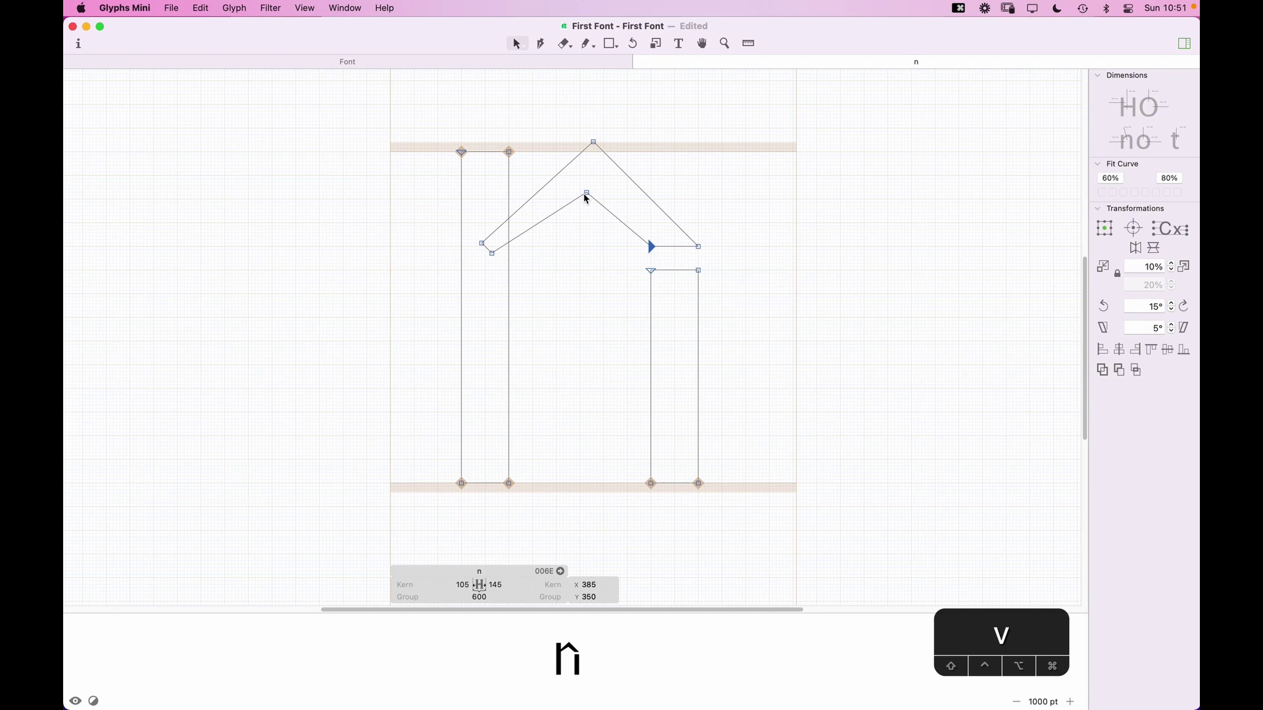
Step: Move the arch's inner peak to X 280, Y 420 and its inner corner onto the right stem's upper-left node at X 385, Y 315
drag(586, 194, 581, 203)
drag(724, 233, 651, 274)
click(653, 247)
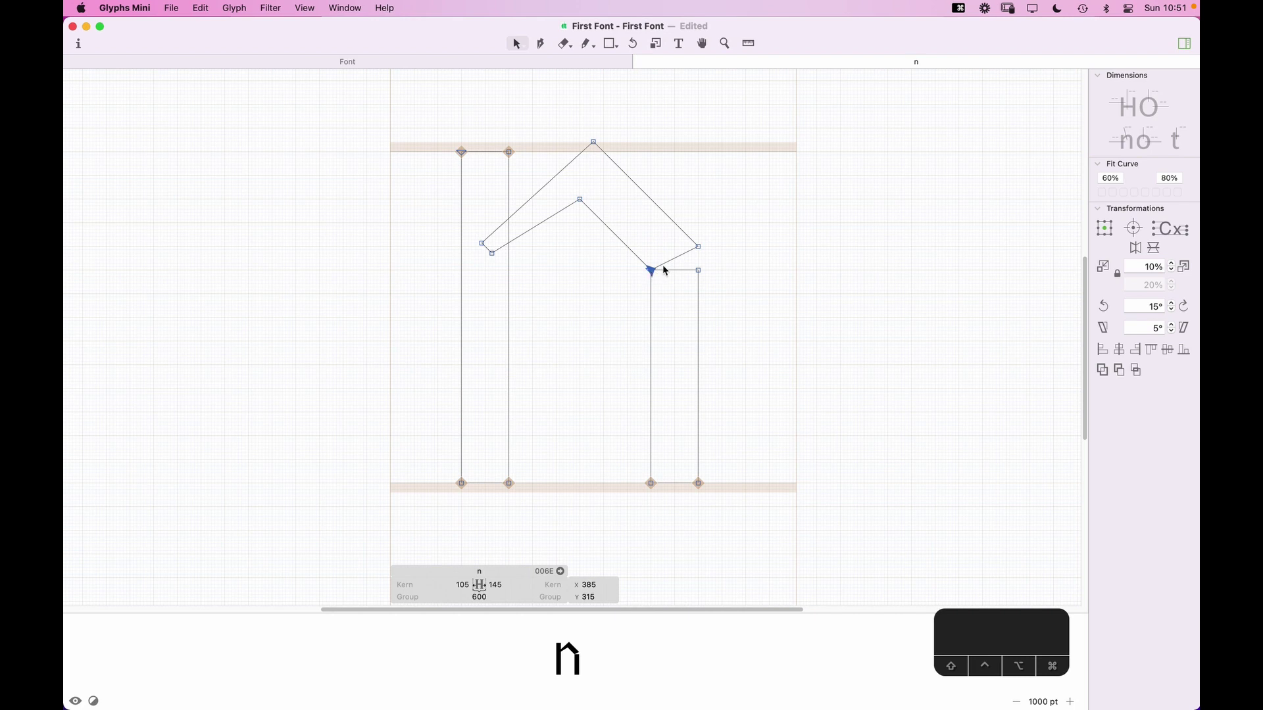
Step: Raise the right stem's upper-right node to meet the arch's outer corner
key(z)
click(583, 332)
key(v)
key(space)
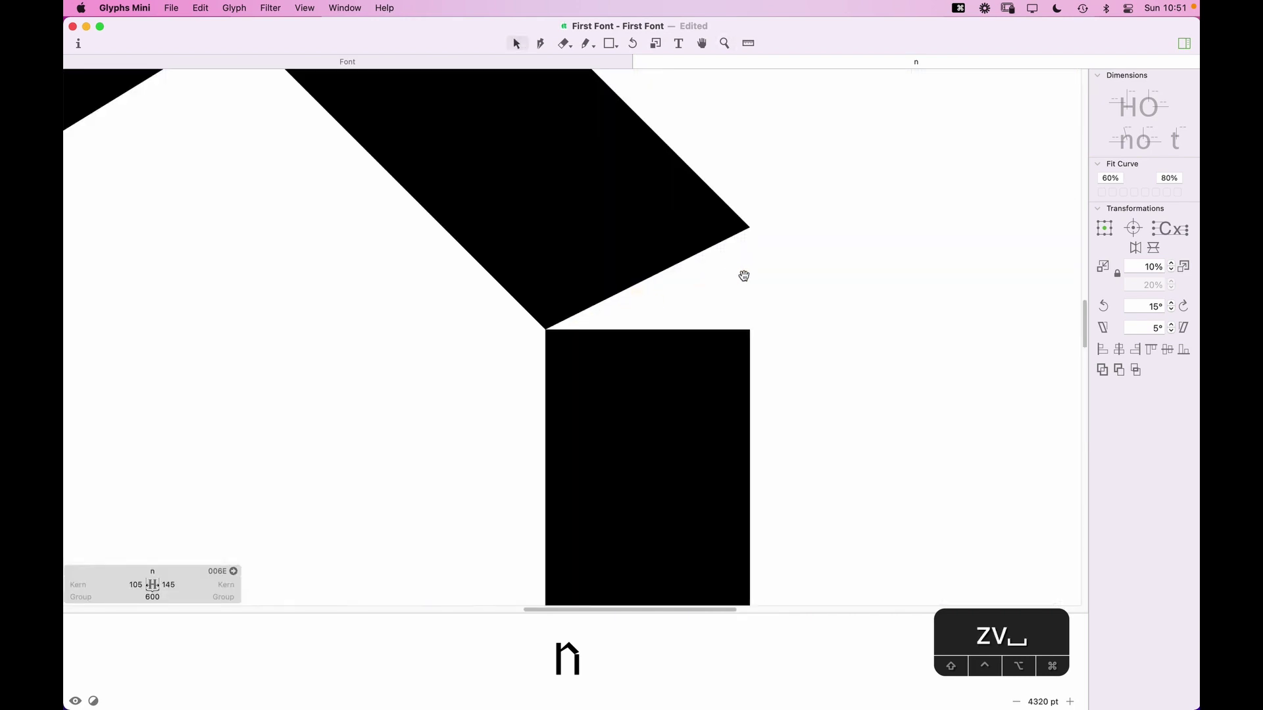
drag(744, 273, 868, 268)
click(883, 313)
drag(885, 313, 883, 211)
Step: Shift the arch's inner peak and inner corner, with the stem node beneath, up until the selection's centre is at Y 377.5
key(super+minus)
key(super+minus)
key(super+minus)
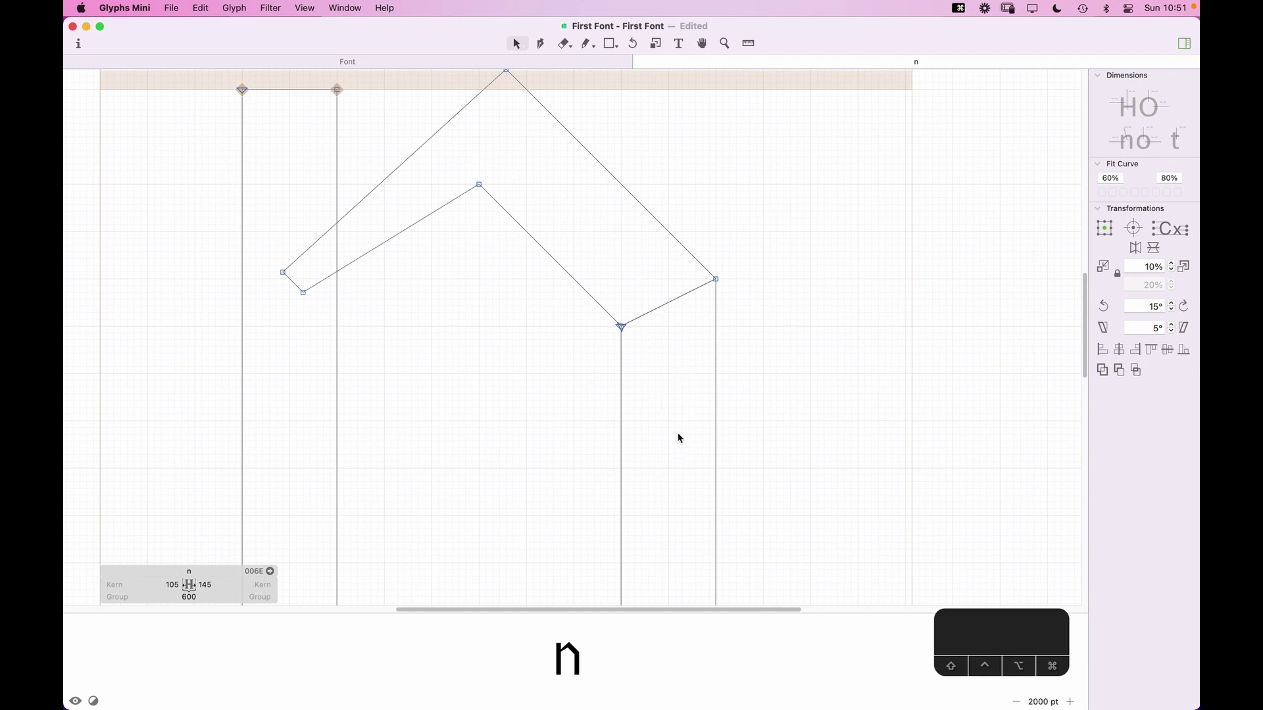
click(469, 189)
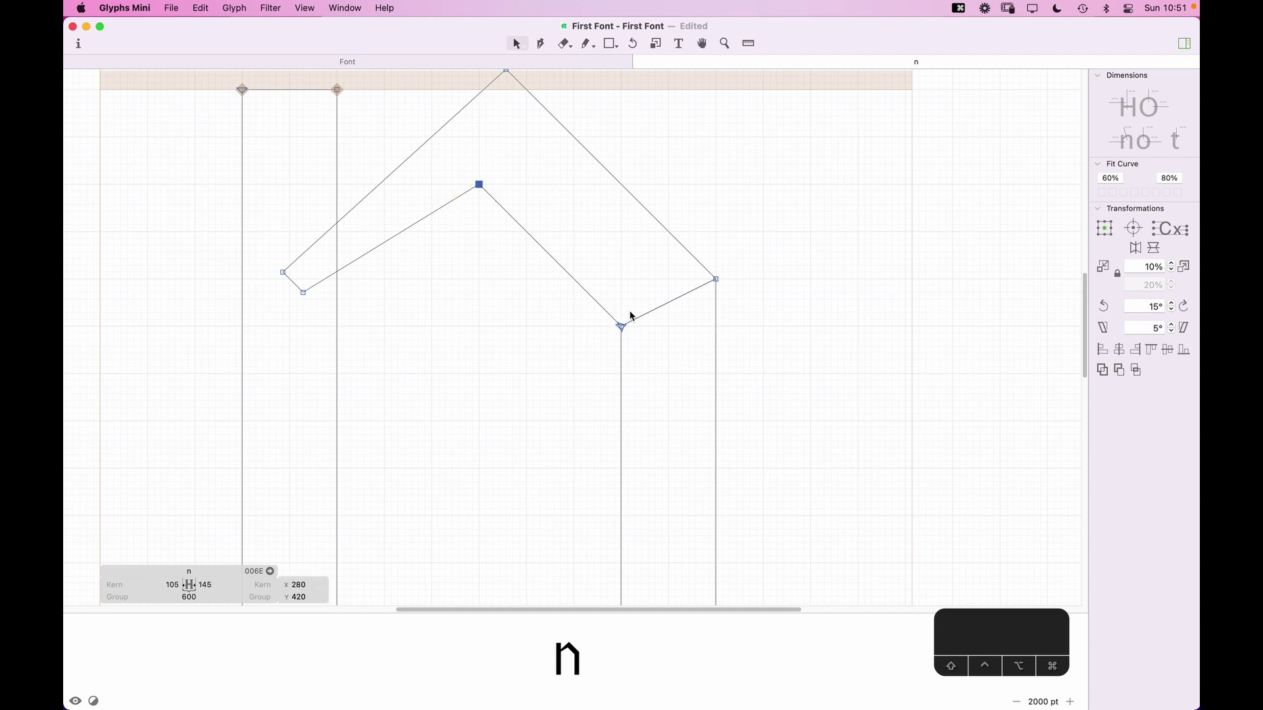
shift+click(601, 344)
key(Up)
key(Up)
key(Up)
key(Up)
key(Up)
key(Up)
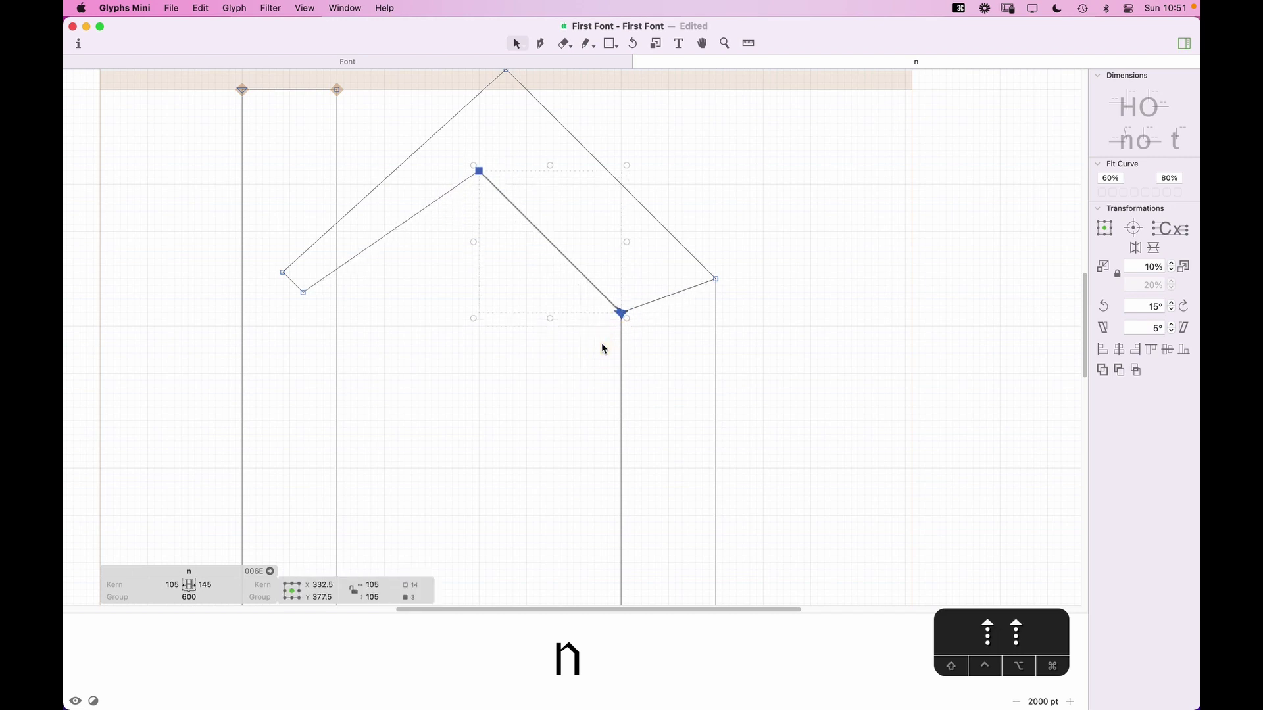
Step: Nudge the arch's inner peak and inner corner down one step, placing the peak at Y 425
key(super+minus)
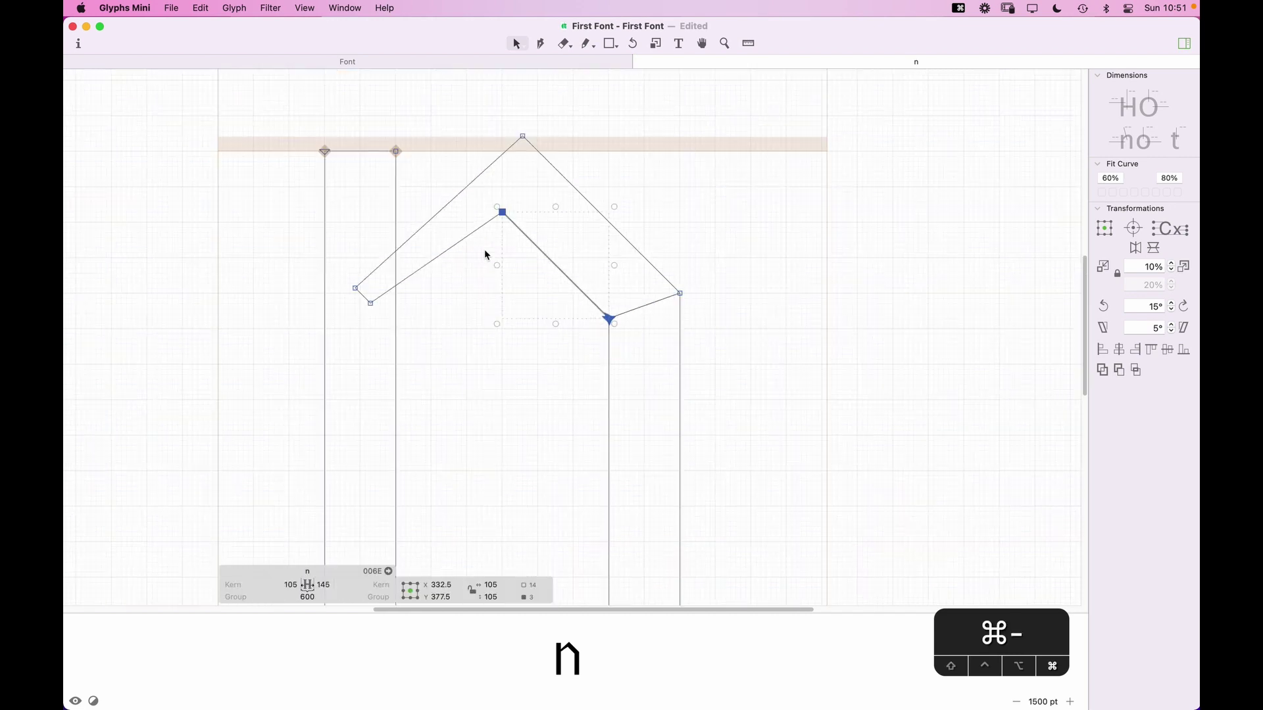
click(528, 380)
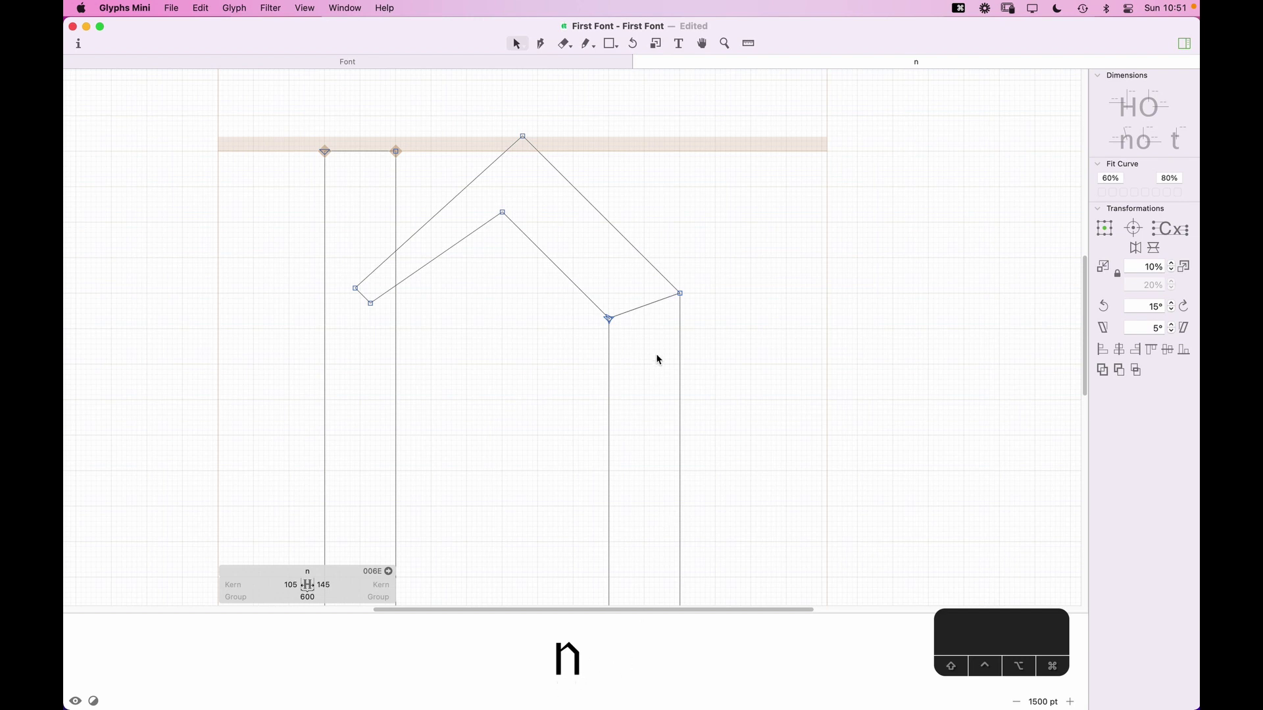
click(502, 212)
shift+click(609, 319)
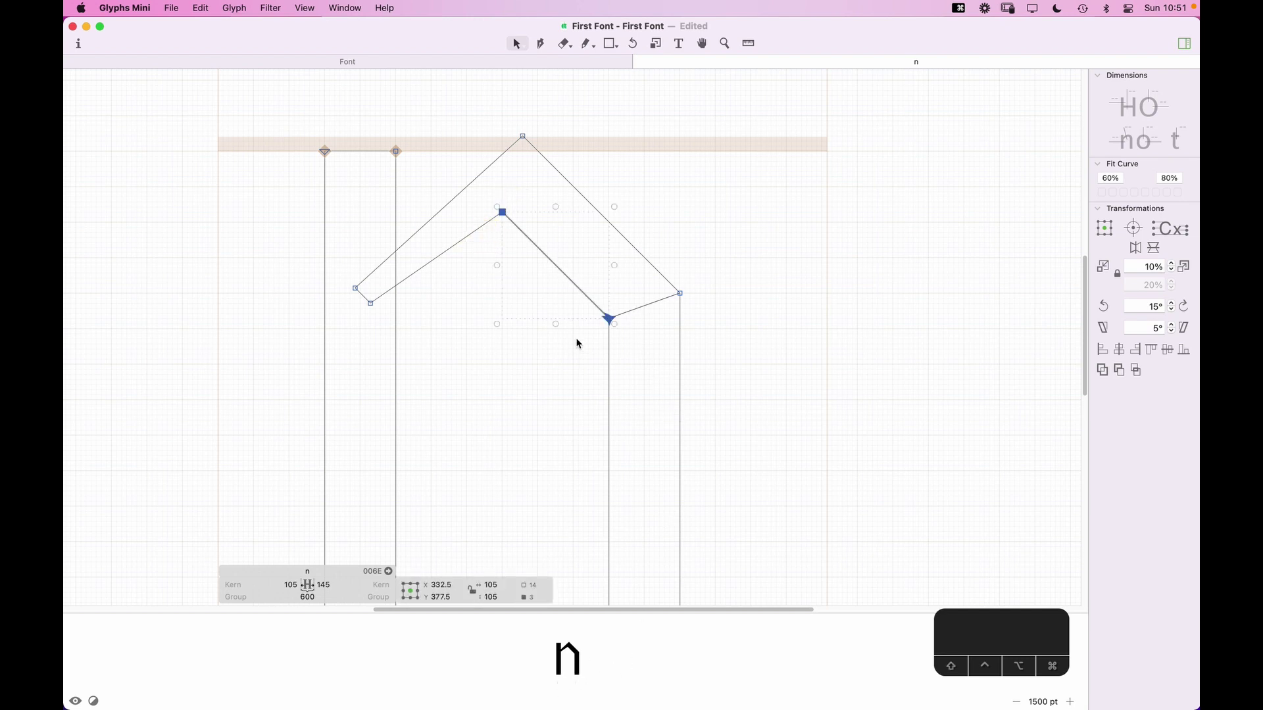
key(Down)
click(509, 439)
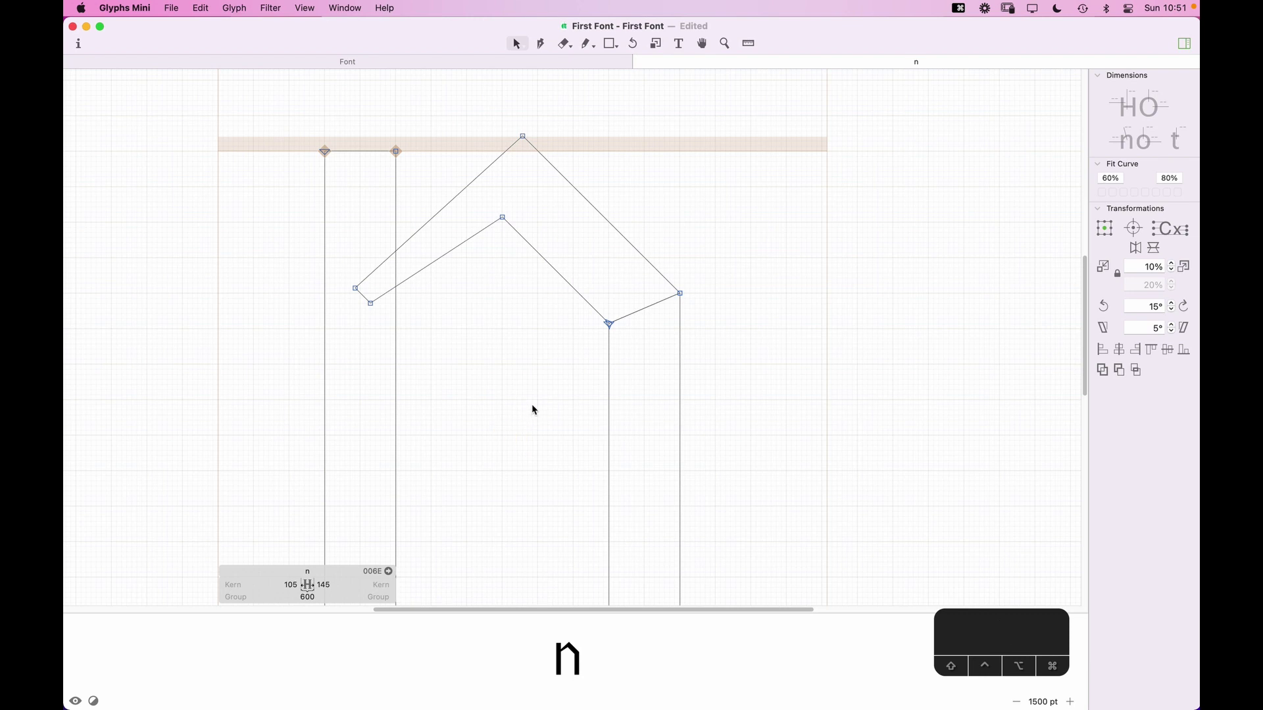
Step: Raise the two nodes at the arch's left end together until their centre is at Y 397.5
key(super+minus)
key(space)
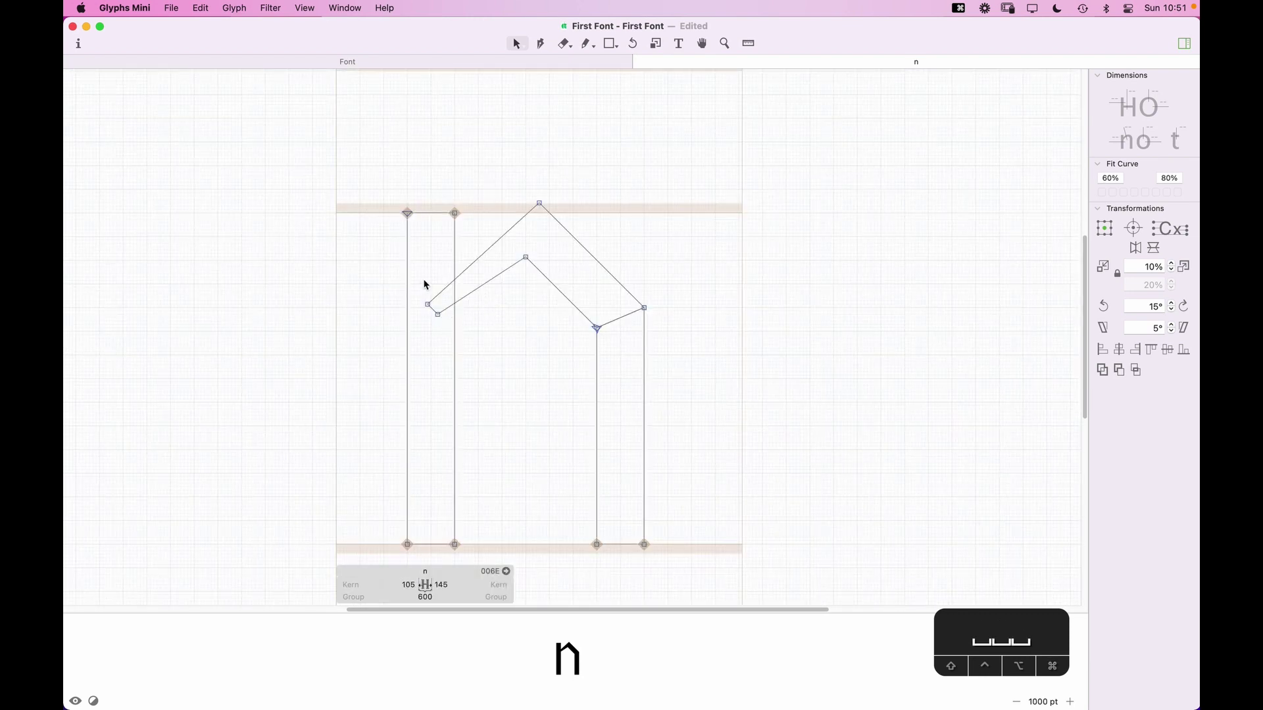
drag(464, 334, 460, 329)
key(shift+Up)
key(shift+Up)
key(shift+Up)
key(shift+Up)
key(shift+Up)
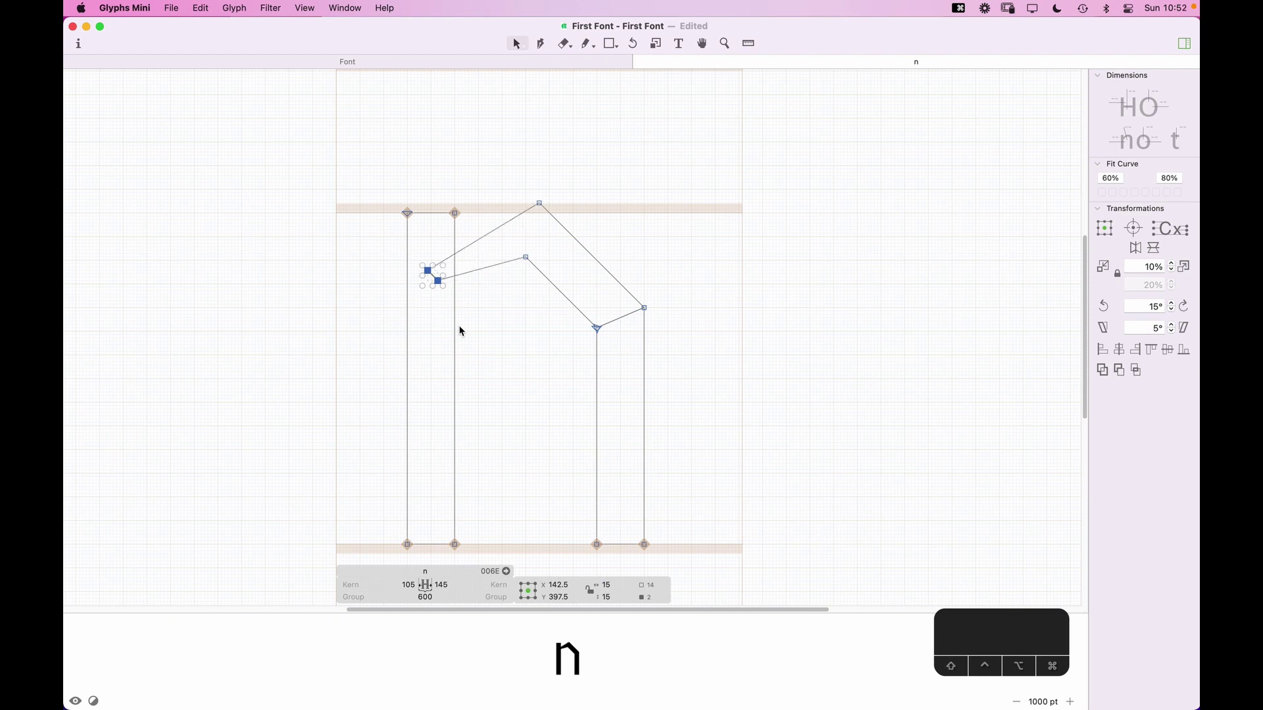
click(499, 363)
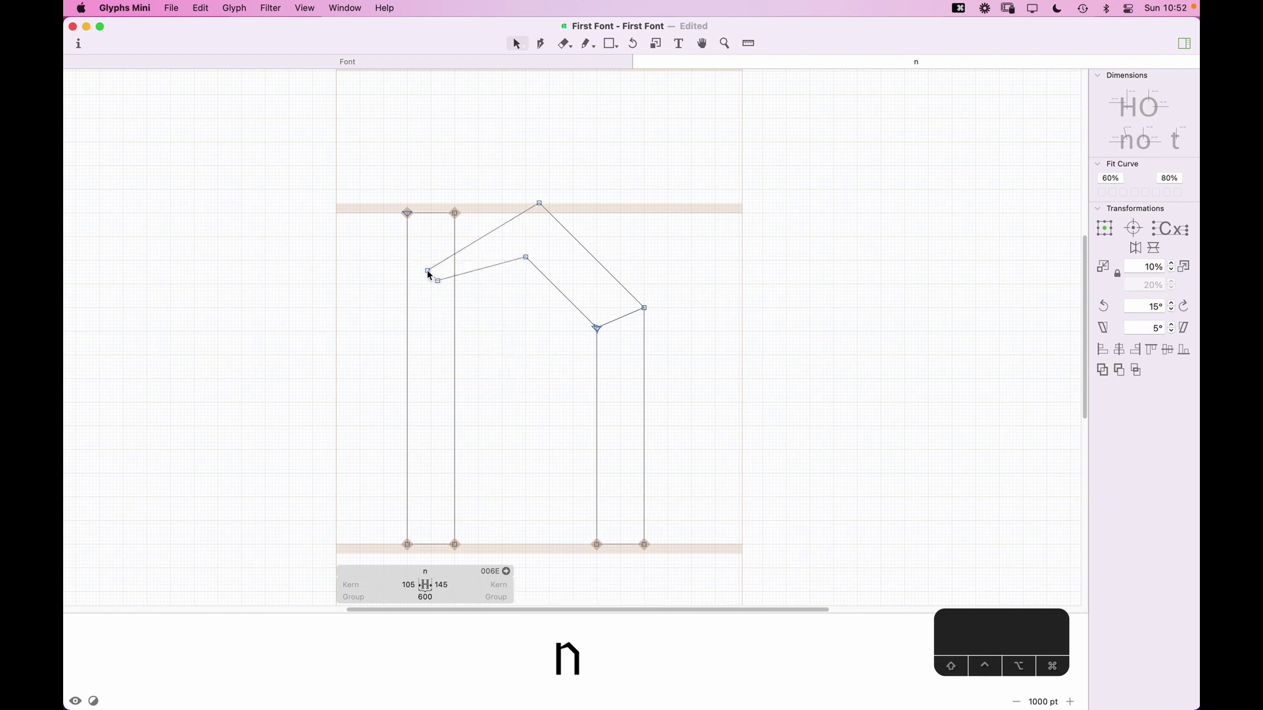
Step: Raise the upper node of the arch's left end to Y 455
click(429, 275)
key(shift+Up)
key(shift+Up)
key(shift+Up)
key(shift+Up)
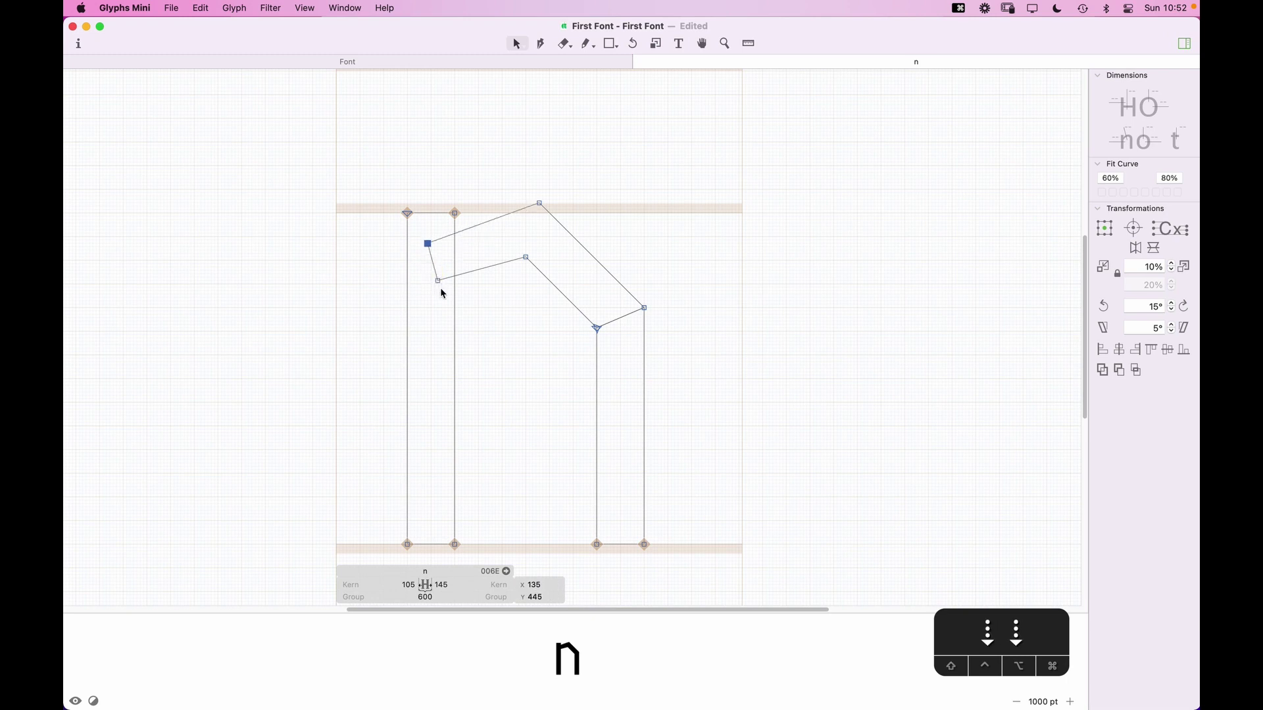
key(shift+Up)
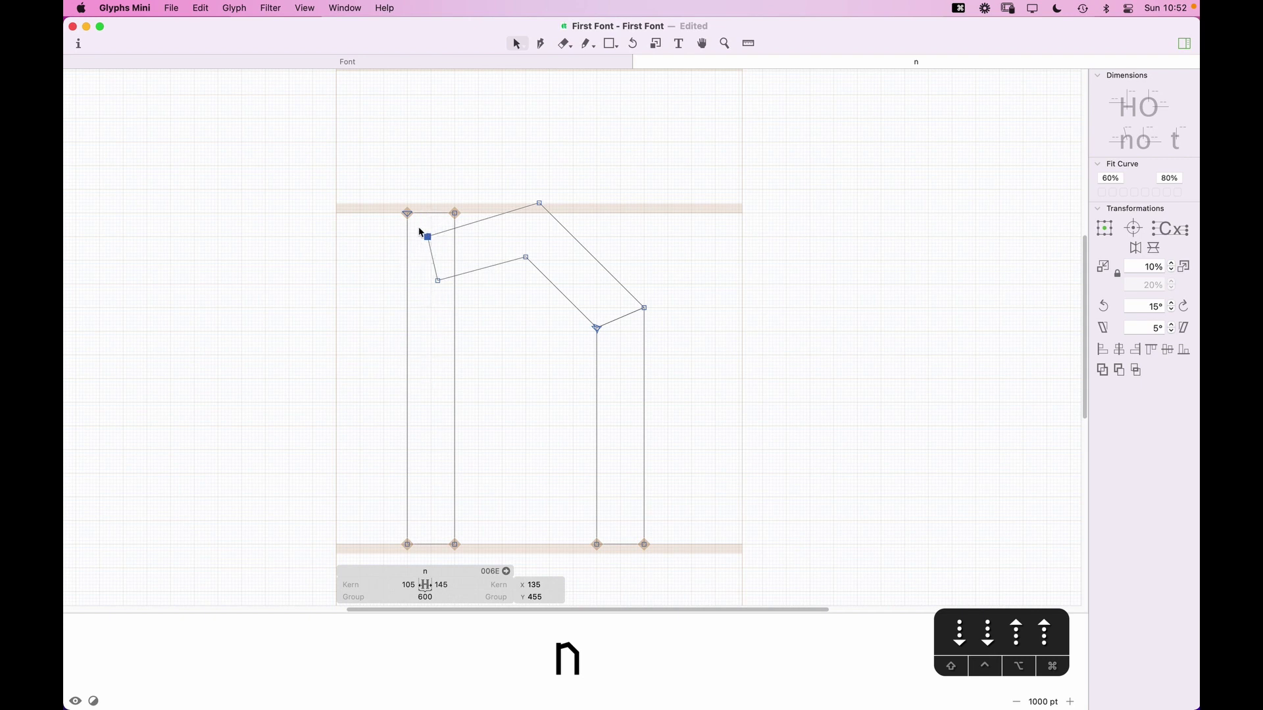
Step: Move the upper node of the arch's left end to X 150, Y 430, directly above the lower node, and preview the filled letter
key(shift+Down)
key(shift+Down)
key(shift+Down)
key(shift+Down)
key(shift+Down)
key(shift+Up)
key(shift+Up)
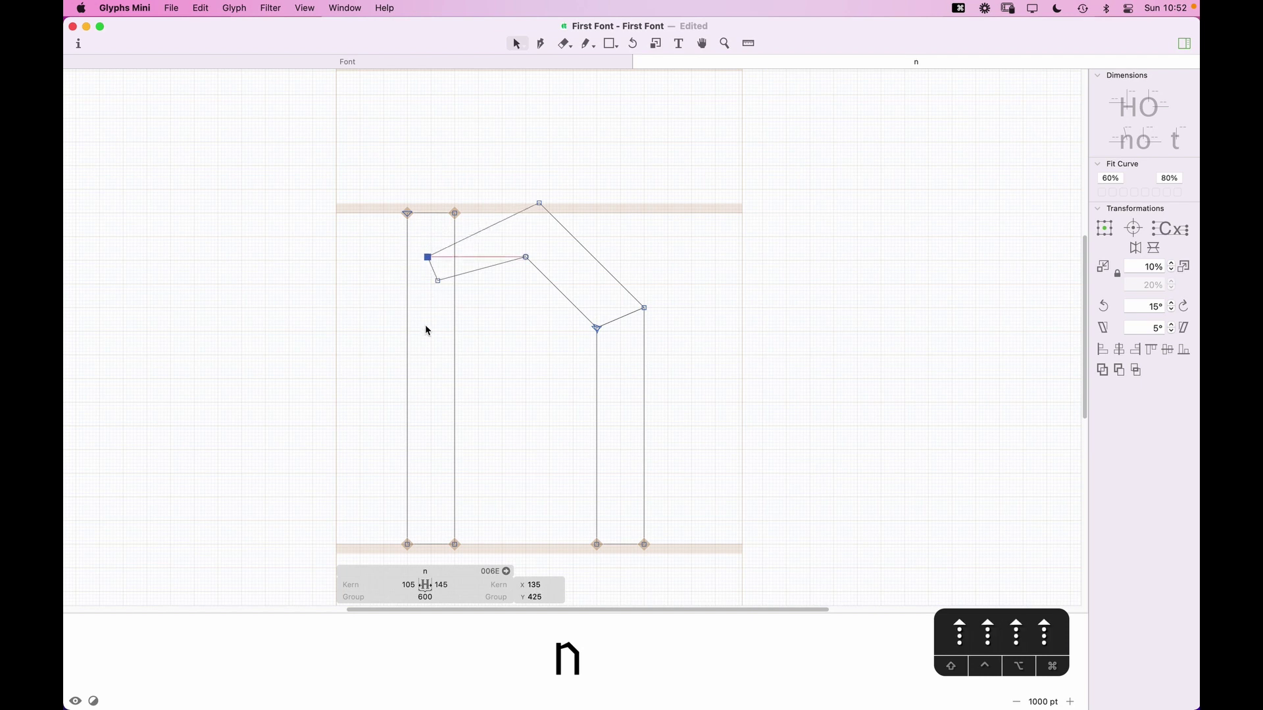
key(Right)
key(Right)
key(Right)
key(Up)
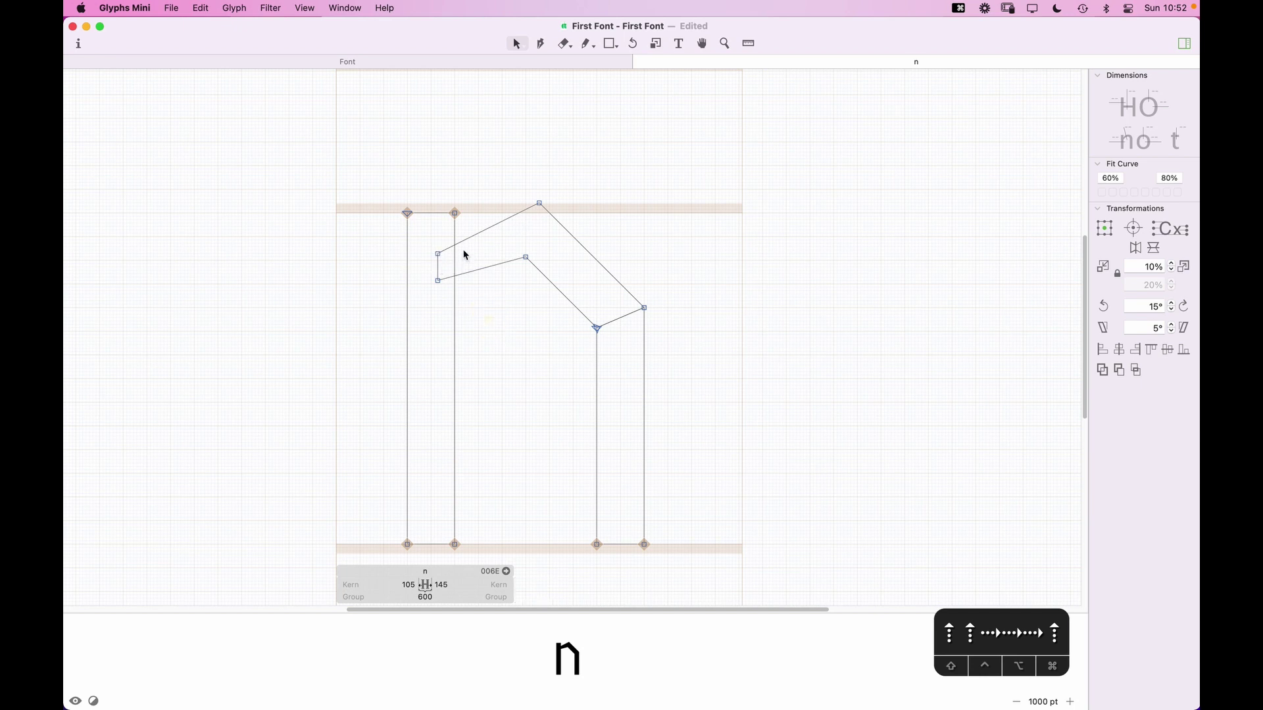
key(space)
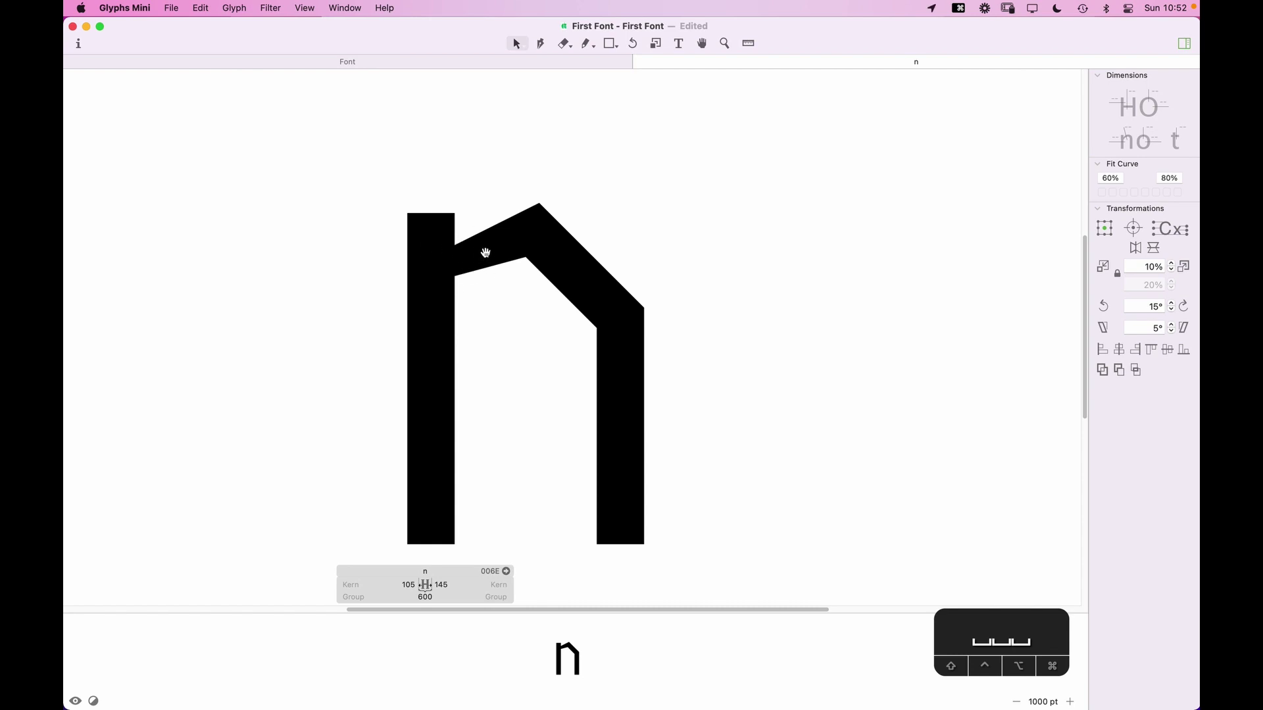
Step: Nudge the upper node of the arch's left end slightly upward to thicken the joint with the stem
click(437, 254)
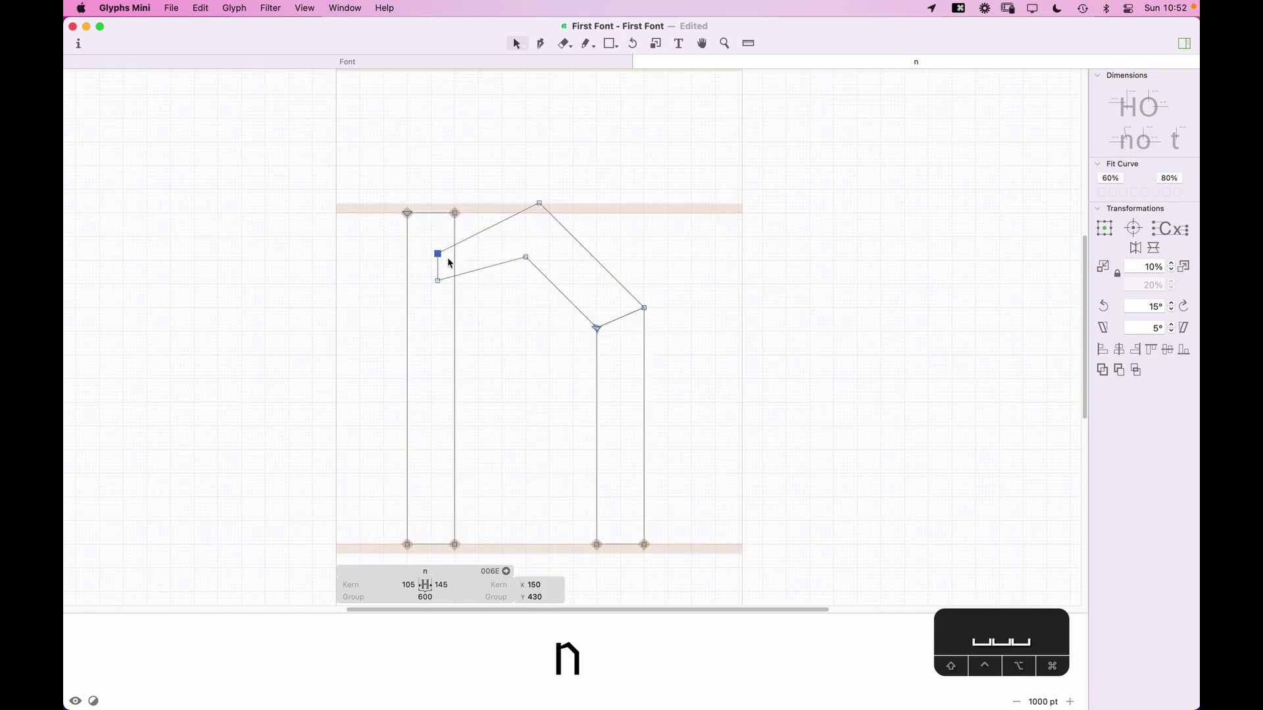
key(Up)
key(Up)
key(Up)
key(Up)
key(Up)
Step: Lower the bottom node of the arch's left end to Y 375 and preview the filled letter
key(Tab)
key(Down)
key(Down)
key(Down)
key(Down)
key(Down)
key(Down)
key(Down)
key(Down)
key(Down)
key(Down)
key(Down)
key(Down)
key(Down)
key(Down)
key(Down)
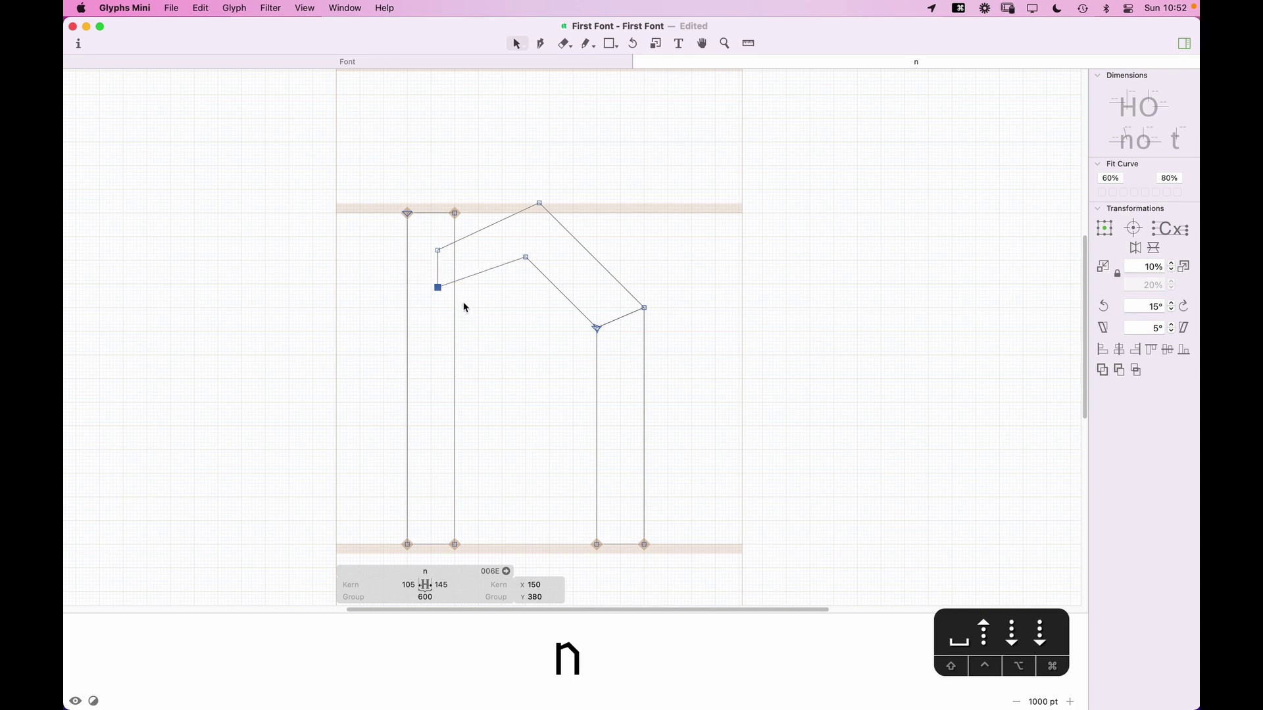
key(space)
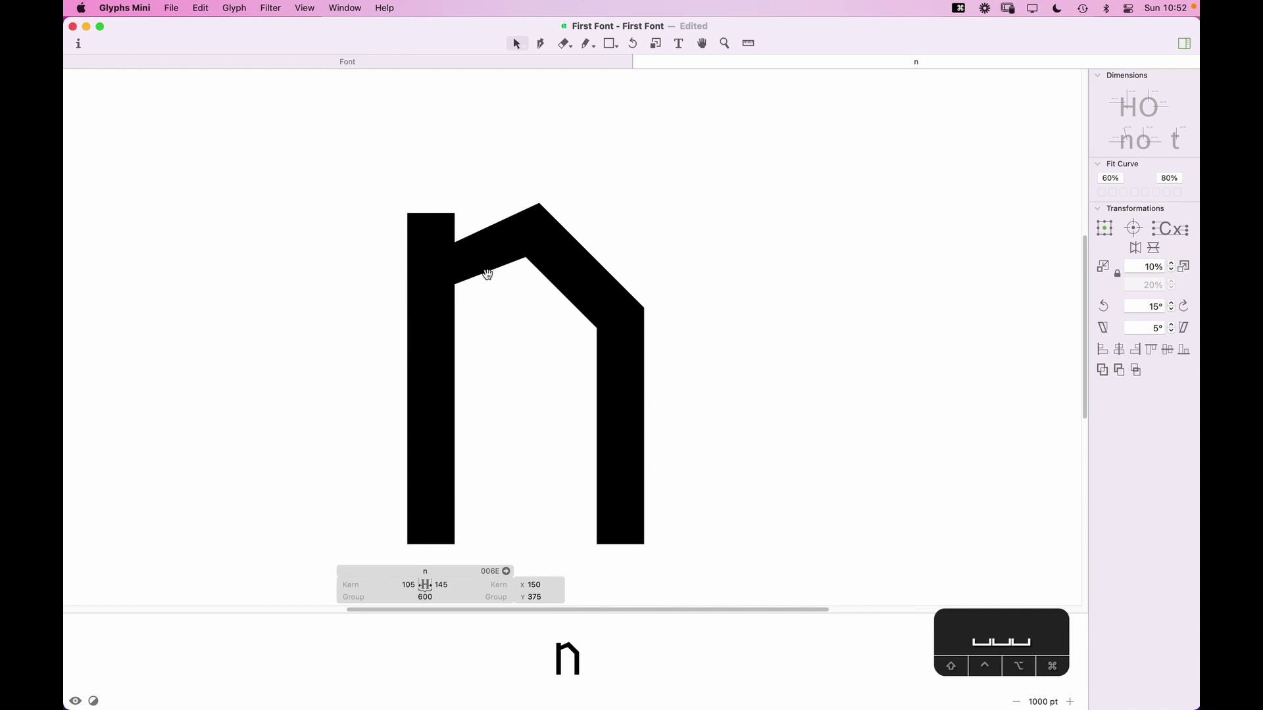
Step: Raise the two nodes at the arch's right end together with the right stem's top by 50 units
key(space)
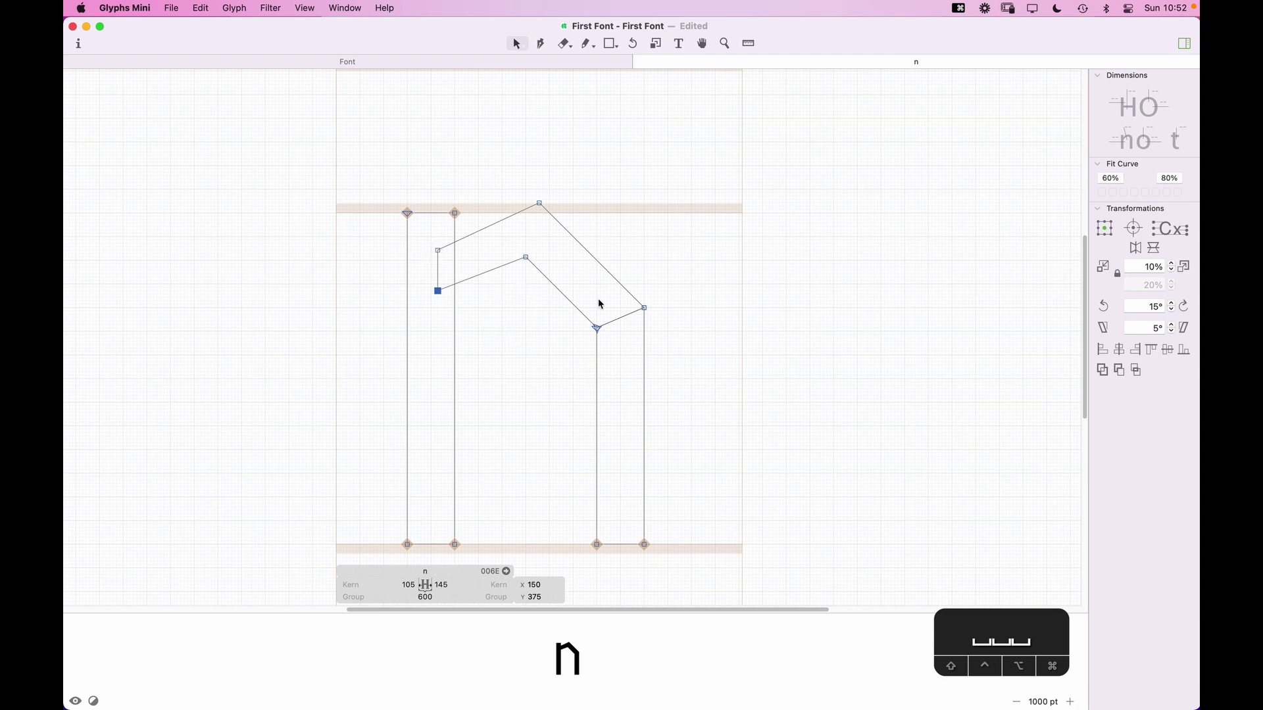
click(612, 322)
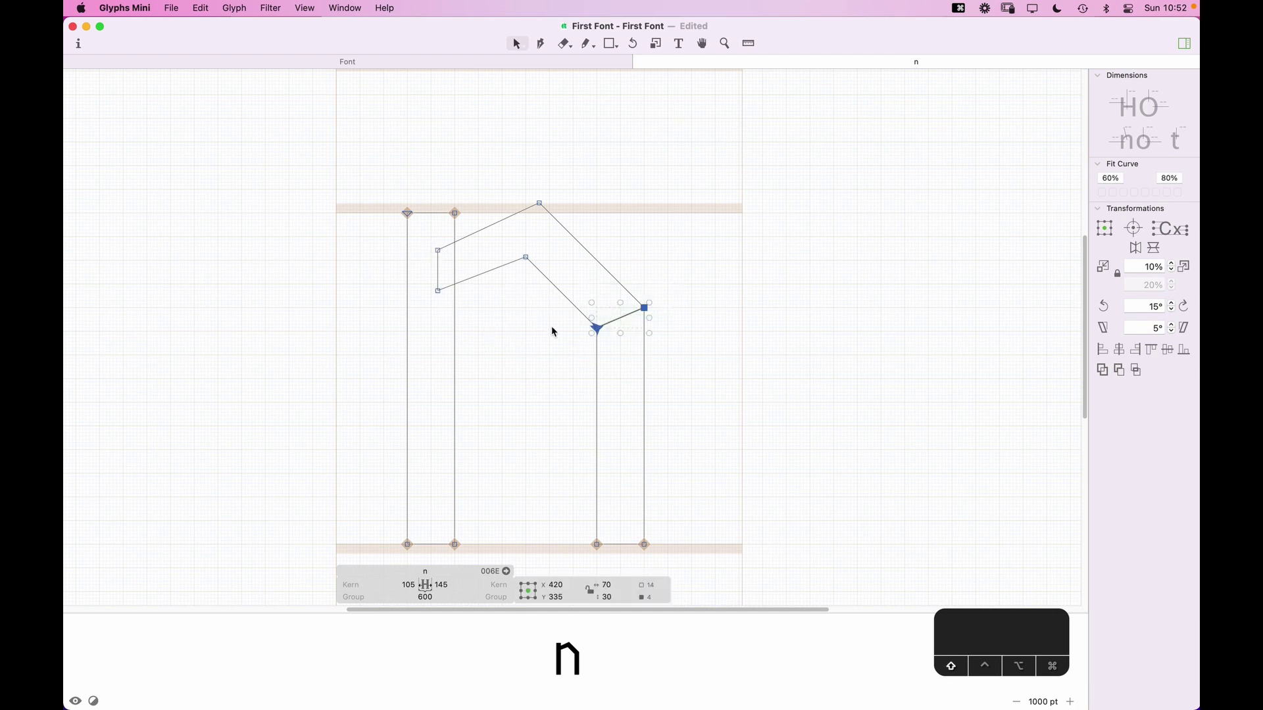
key(shift+Up)
key(shift+Up)
key(shift+Up)
key(shift+Up)
key(shift+Up)
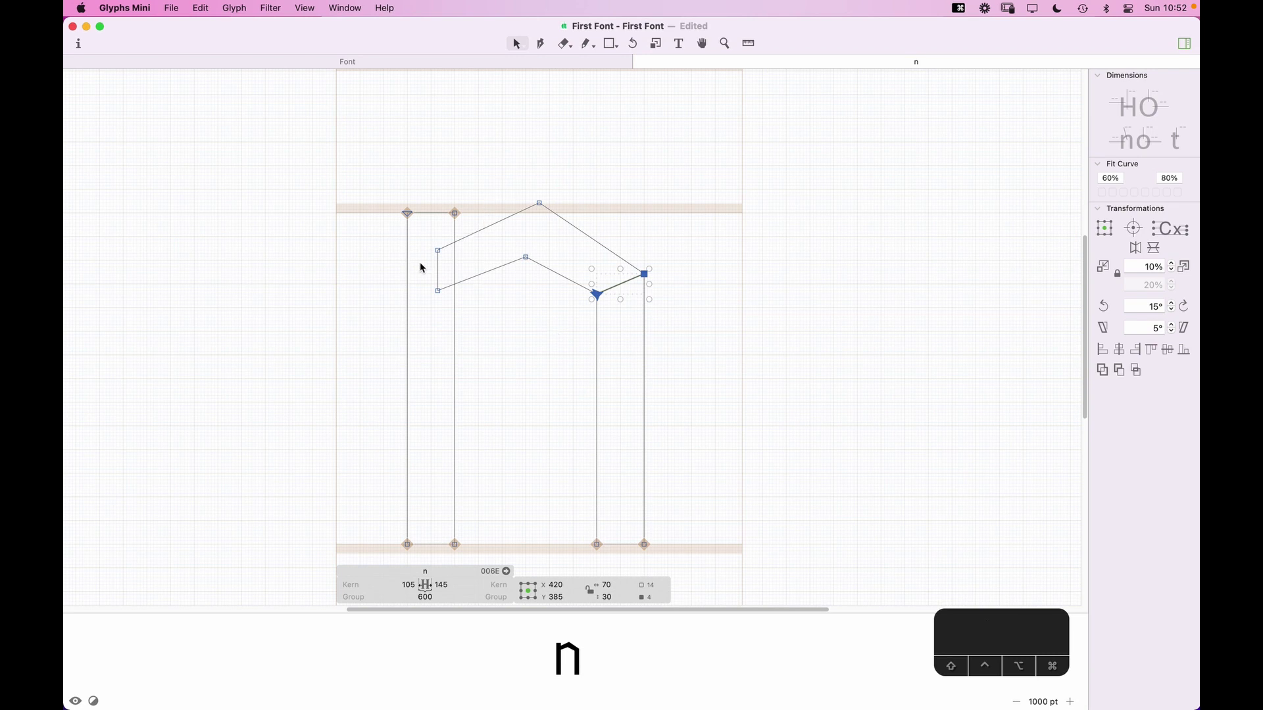
drag(438, 251, 441, 278)
key(space)
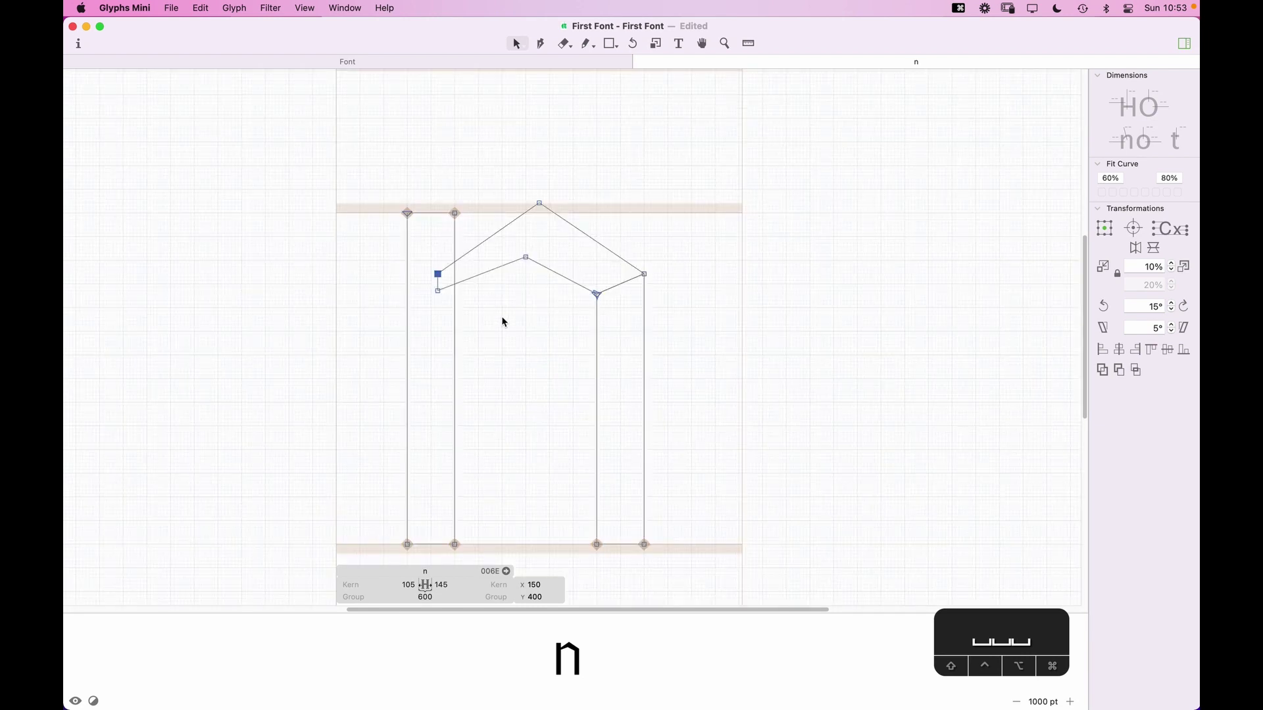
key(super+z)
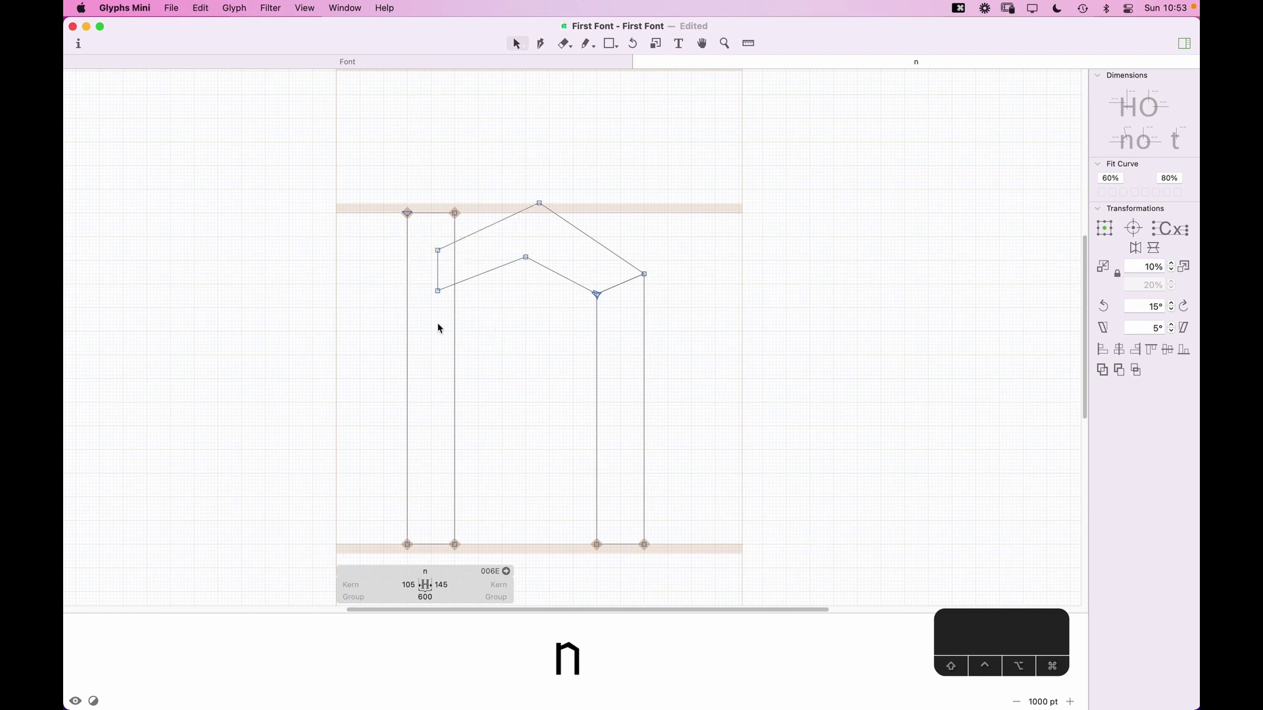
Step: Raise the lower node of the arch's left end to Y 385
click(438, 290)
key(Up)
key(Up)
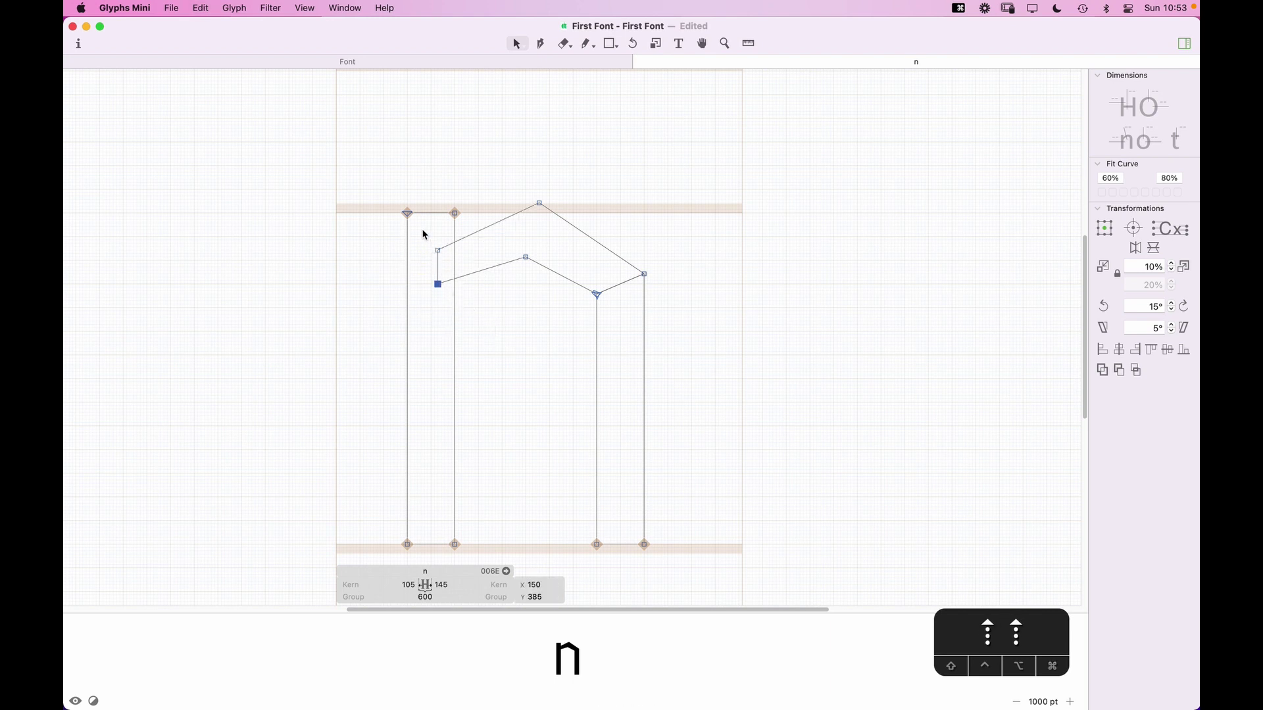
Step: Lower both nodes of the arch's left end together by 15 units and preview the filled letter
drag(424, 248, 455, 302)
key(Down)
key(Down)
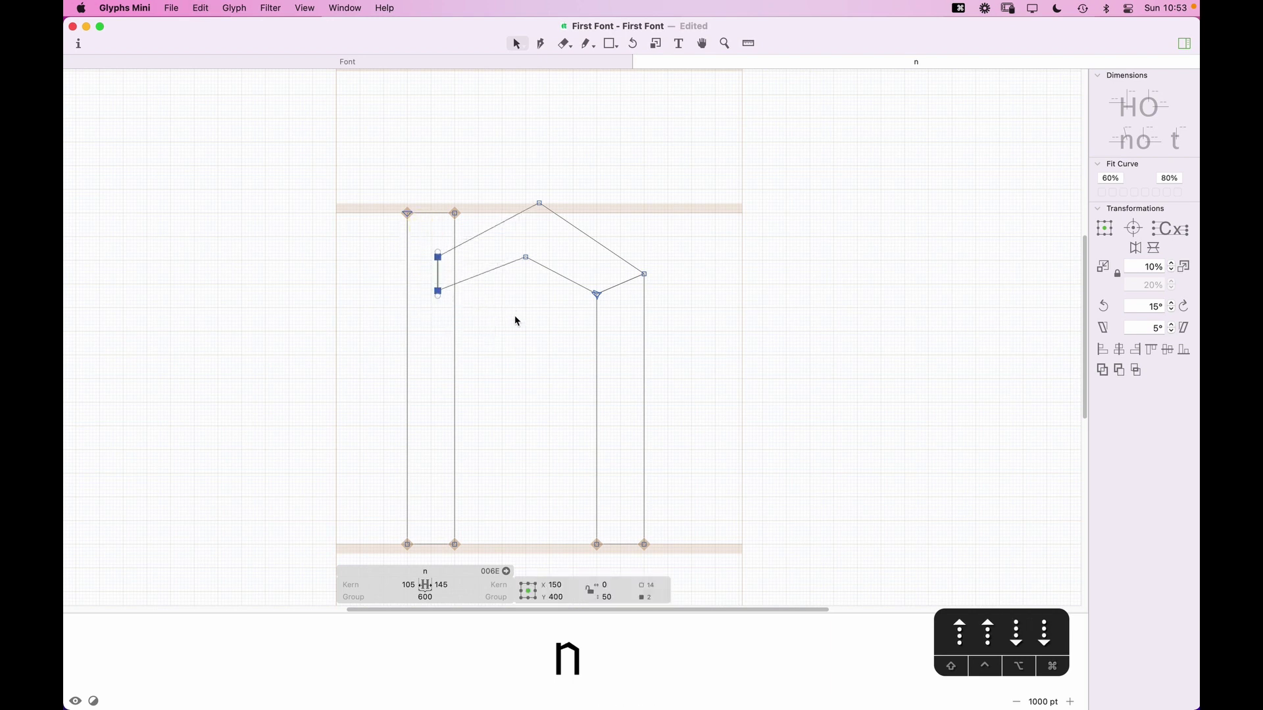
key(space)
click(508, 328)
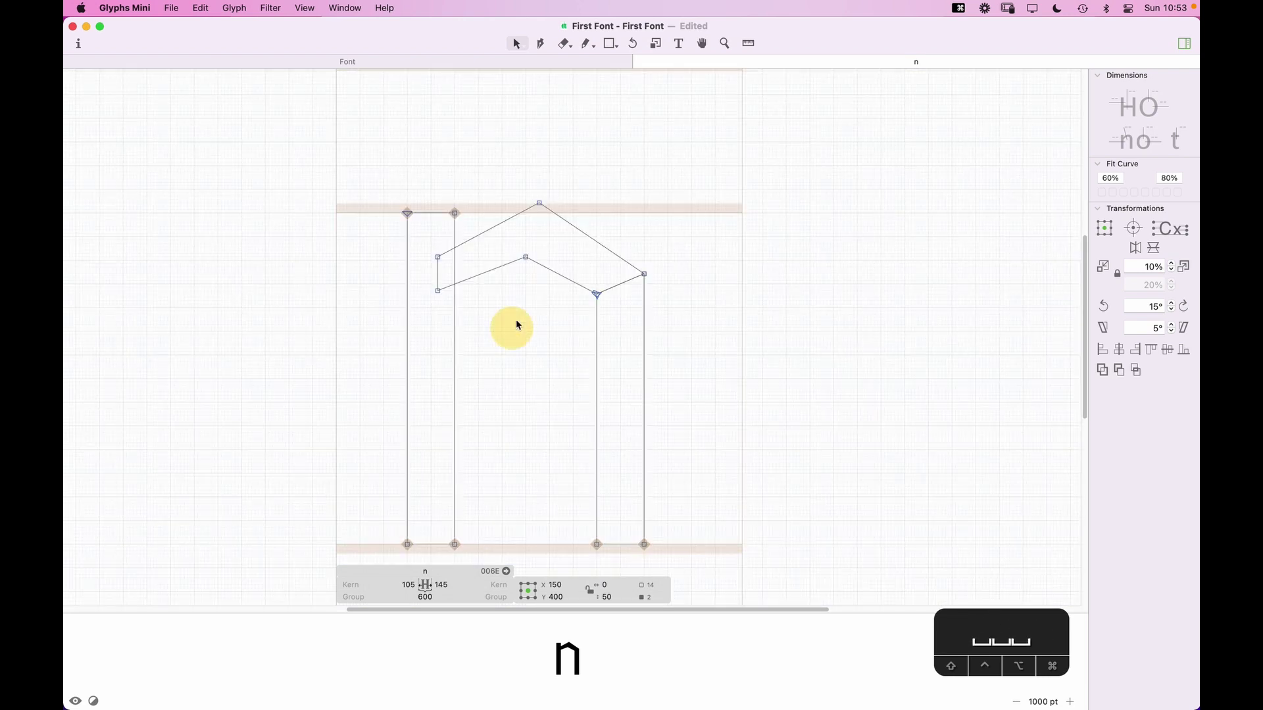
drag(461, 315, 444, 302)
key(Down)
click(477, 343)
key(space)
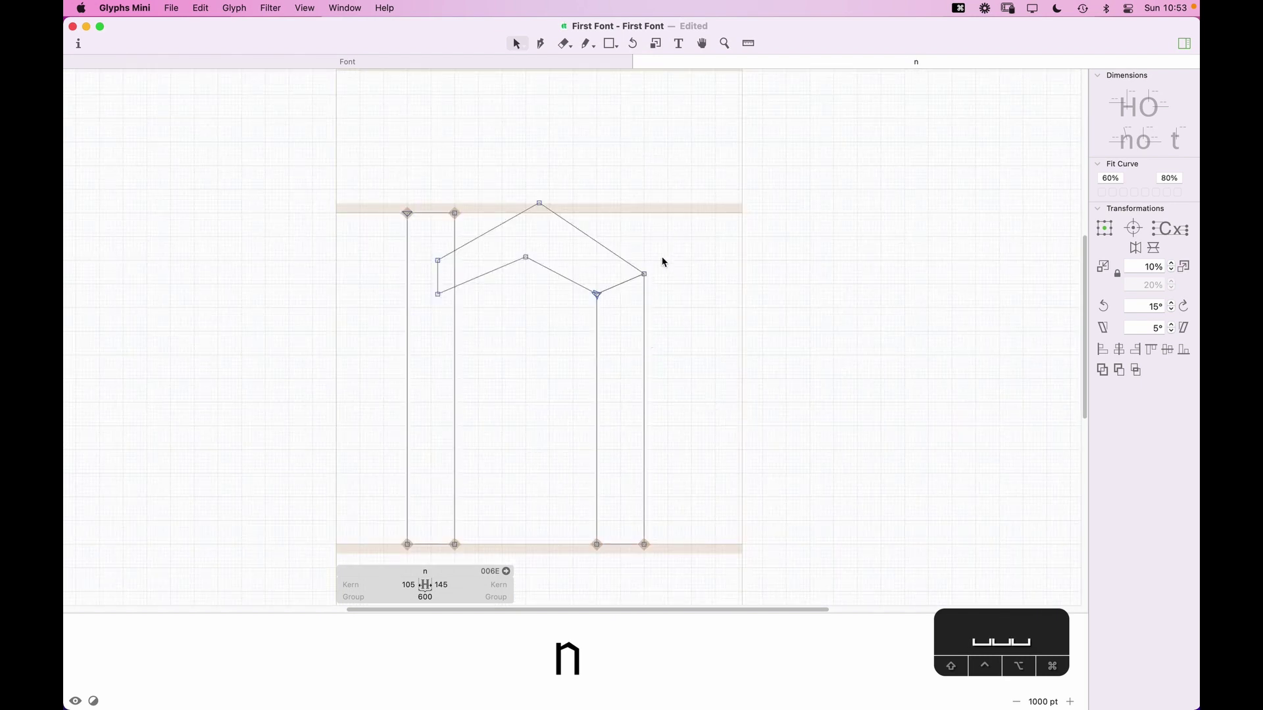
Step: Raise the outer node of the arch's right end to Y 410 and lower its inner node to Y 365
drag(658, 264, 606, 322)
key(Up)
key(Up)
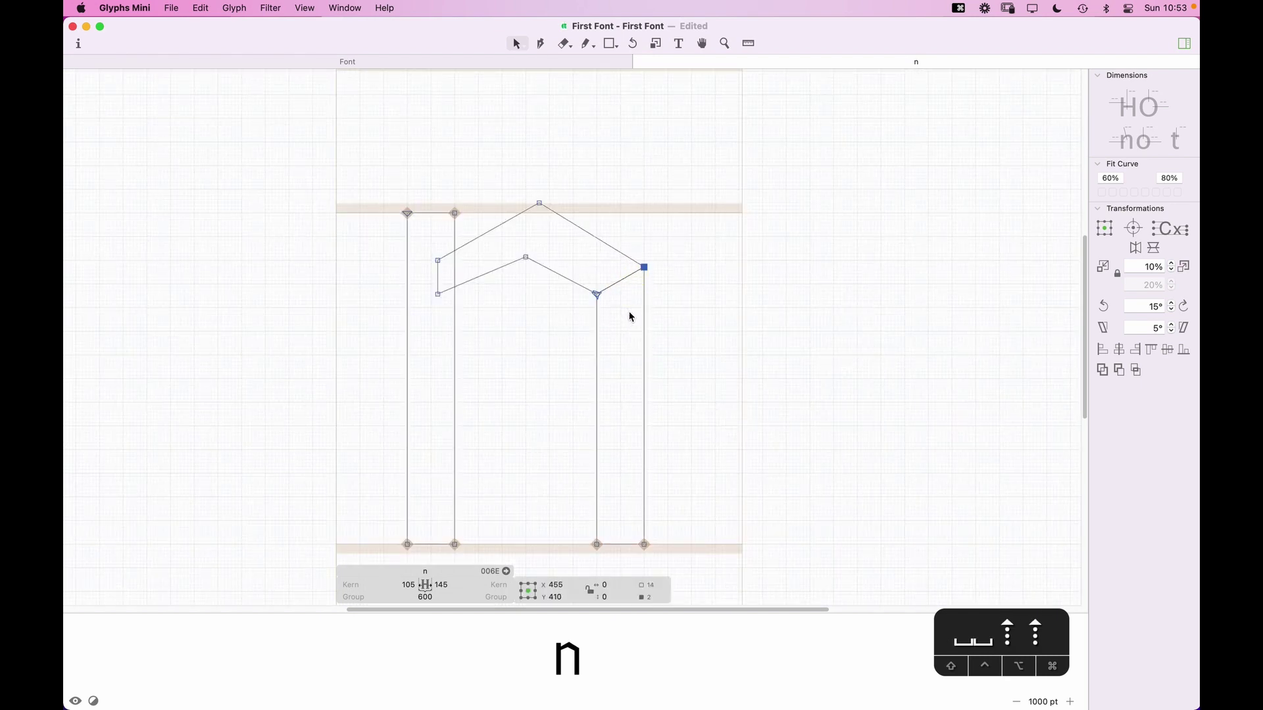
click(596, 295)
key(Down)
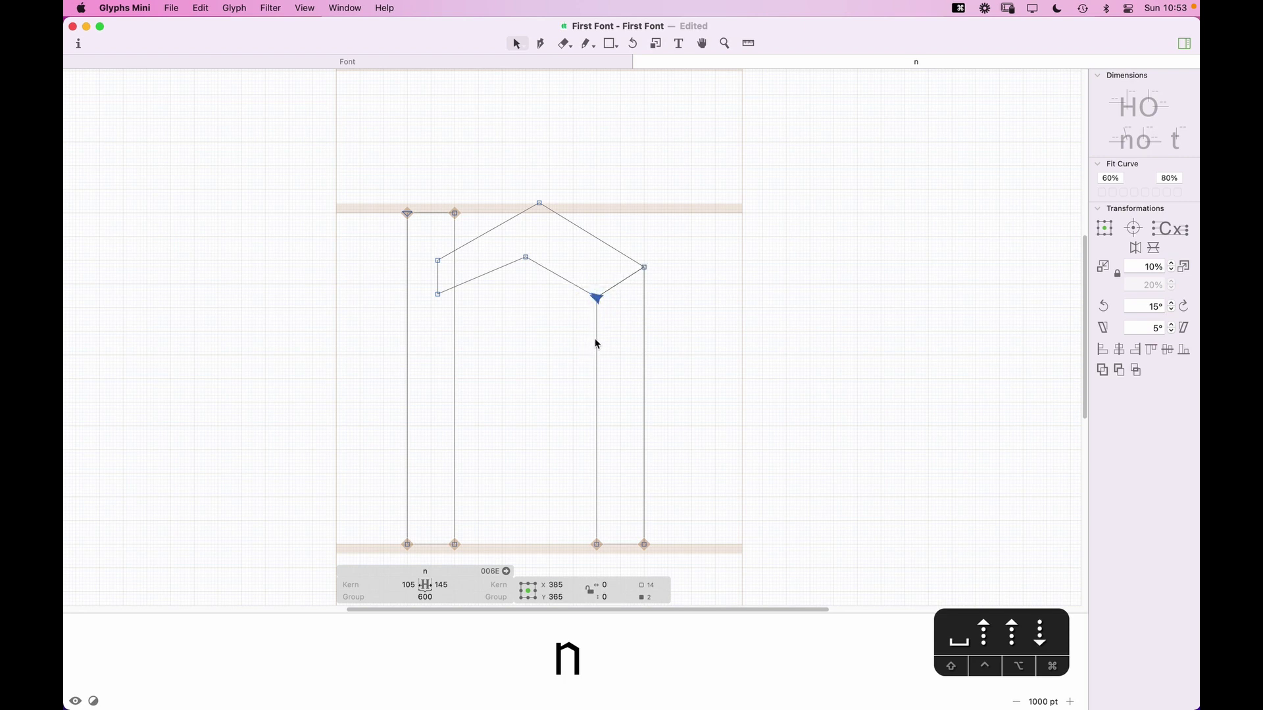
Step: Raise the arch's inner peak node to Y 430 and preview the filled letter
click(559, 294)
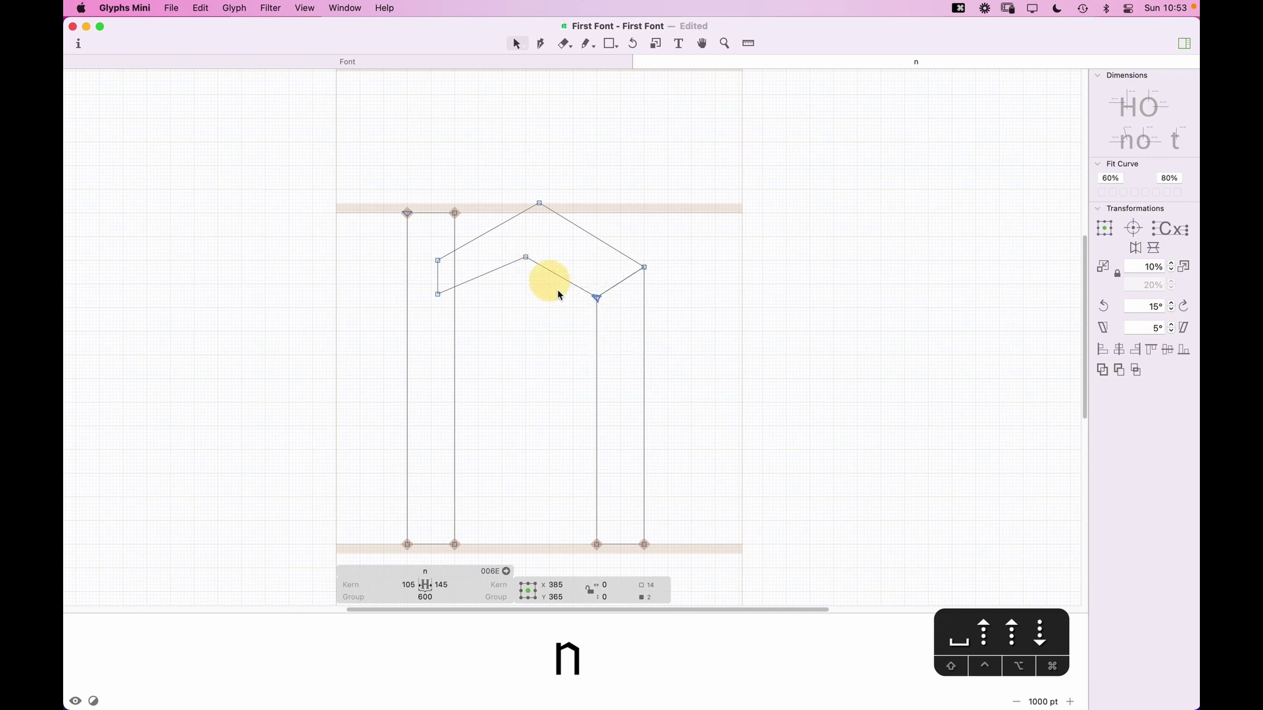
key(Up)
click(578, 346)
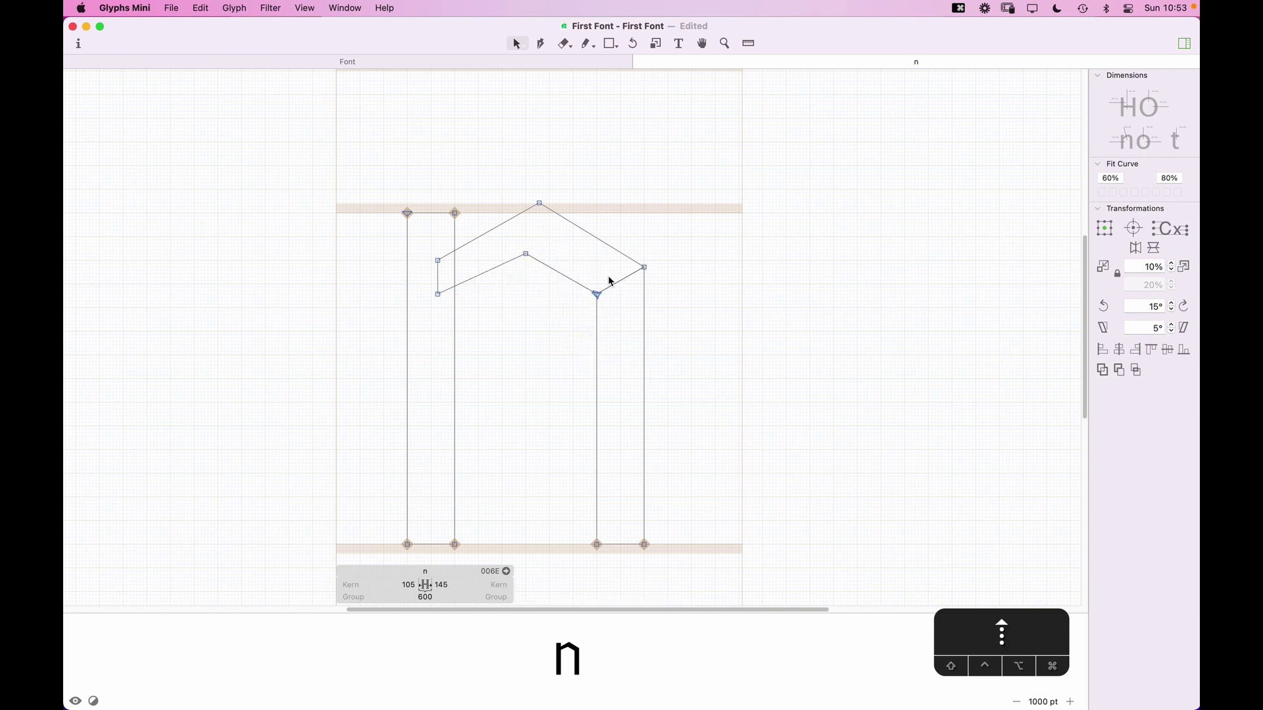
key(space)
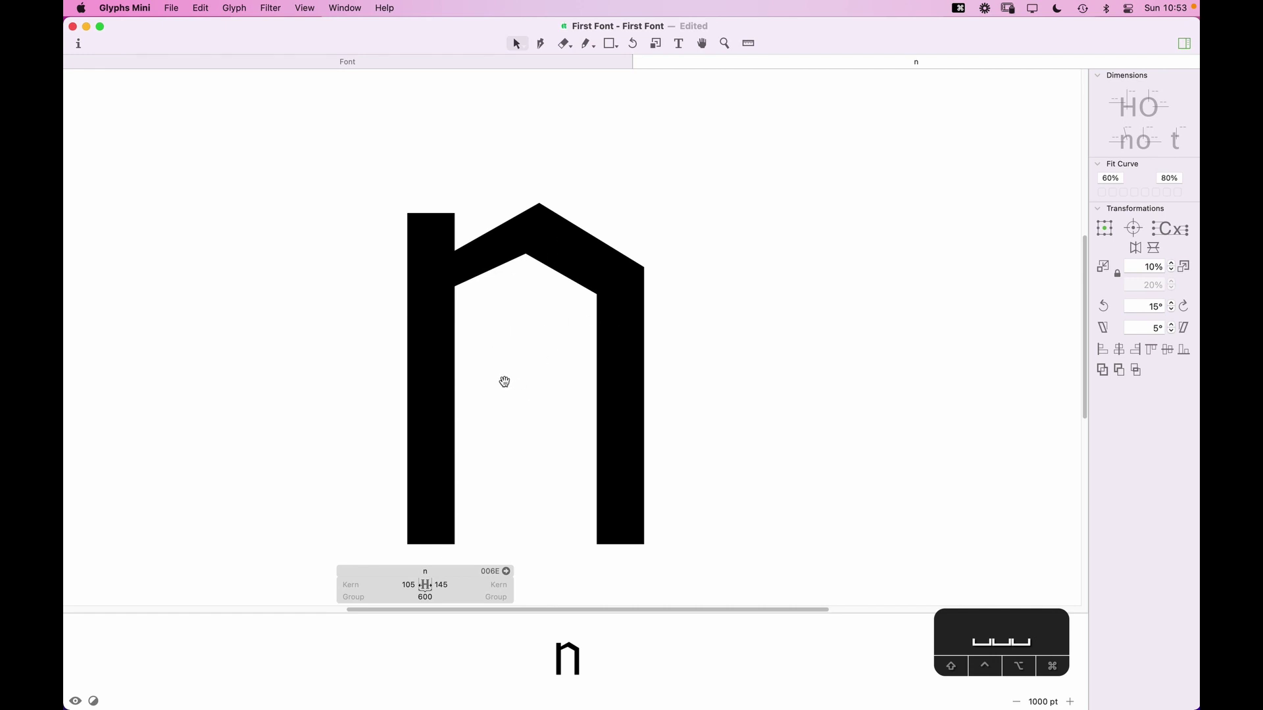
key(space)
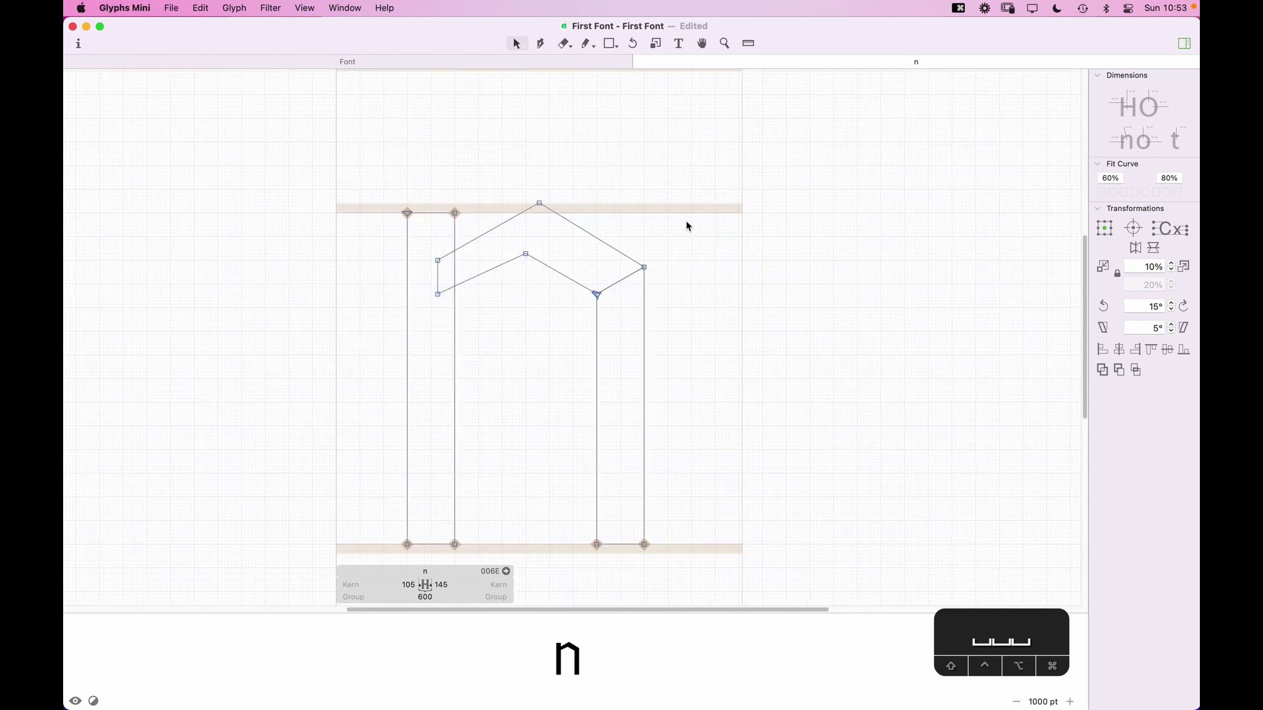
Step: Convert the arch's four sloping straight segments, two outer and two inner, into curve segments with handles
key(z)
drag(702, 152, 353, 412)
key(v)
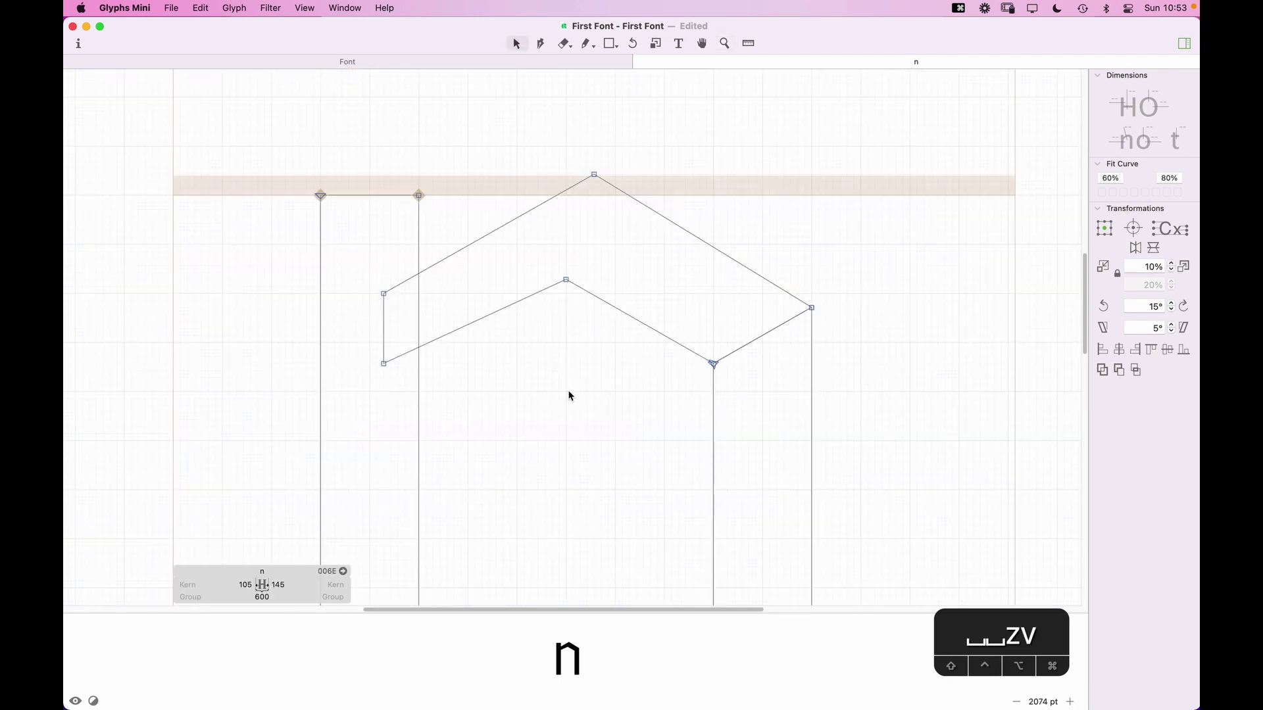
key(space)
alt+click(513, 224)
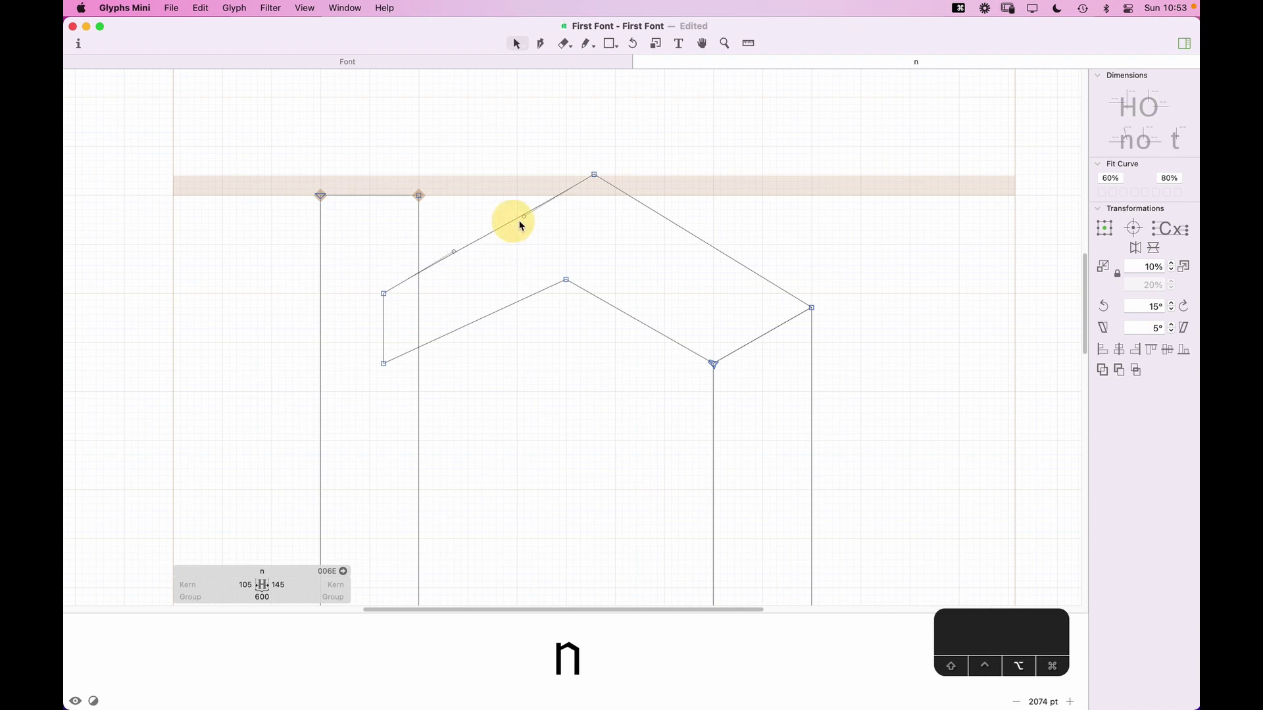
alt+click(678, 227)
alt+click(647, 326)
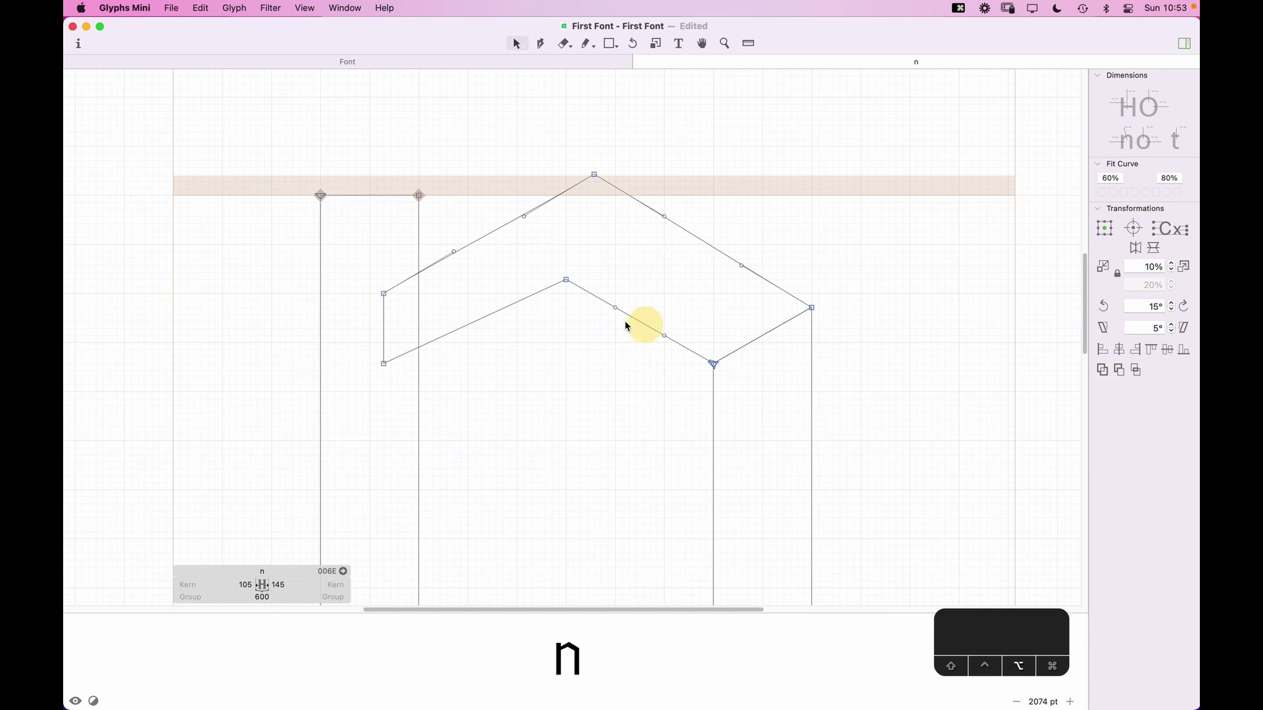
alt+click(498, 316)
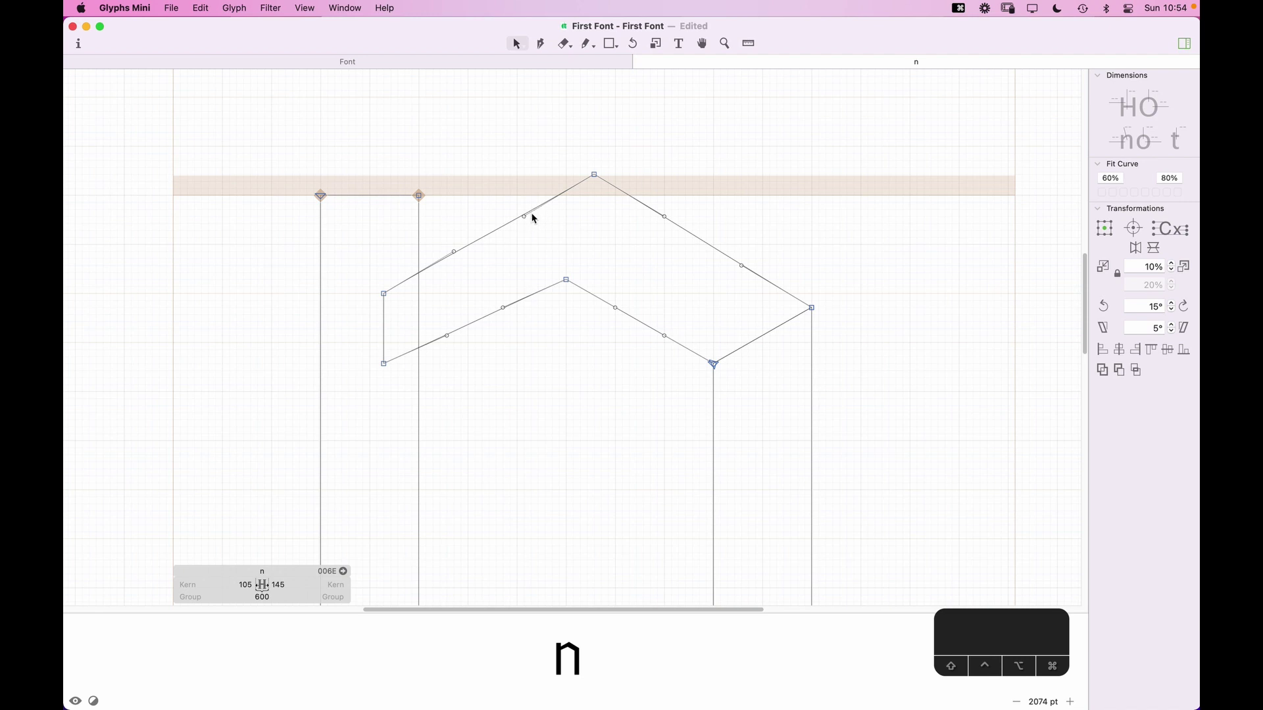
Step: Round the outer arch with horizontal handles at its peak, the peak node at X 295, and a vertical right-end handle at X 455, Y 460
drag(524, 216, 496, 175)
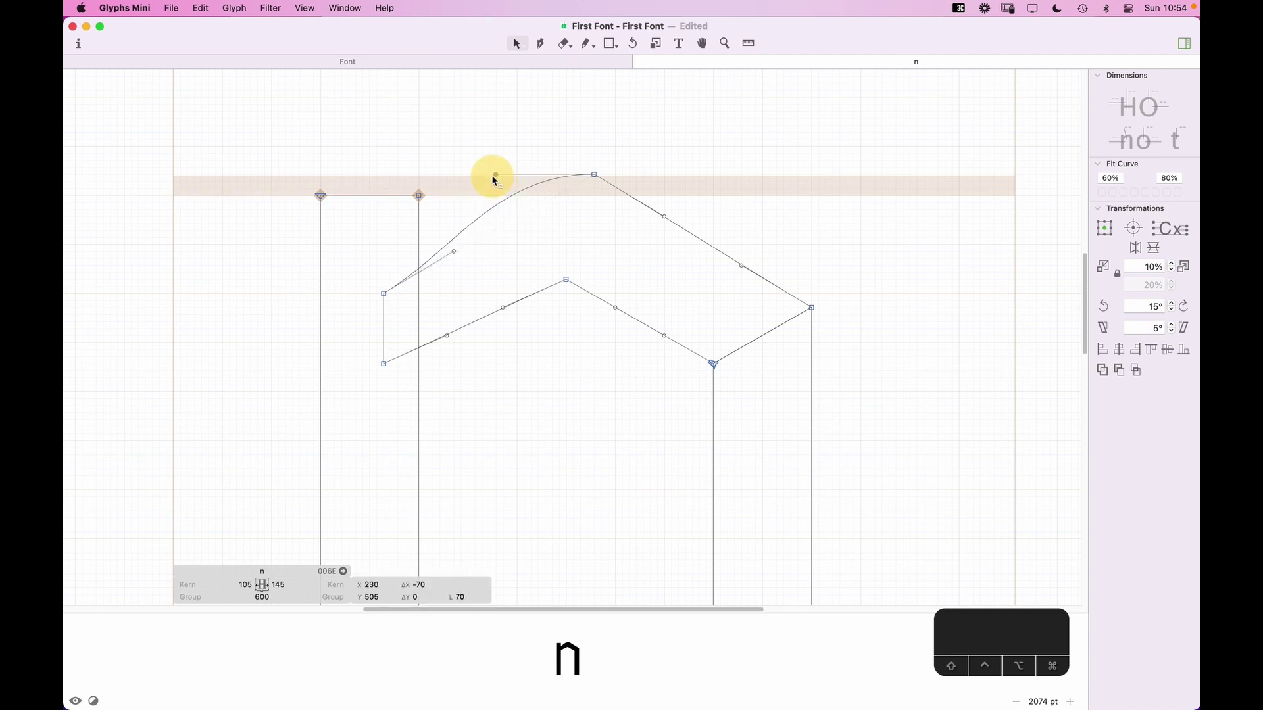
drag(594, 175, 590, 179)
drag(658, 216, 686, 179)
drag(742, 267, 811, 238)
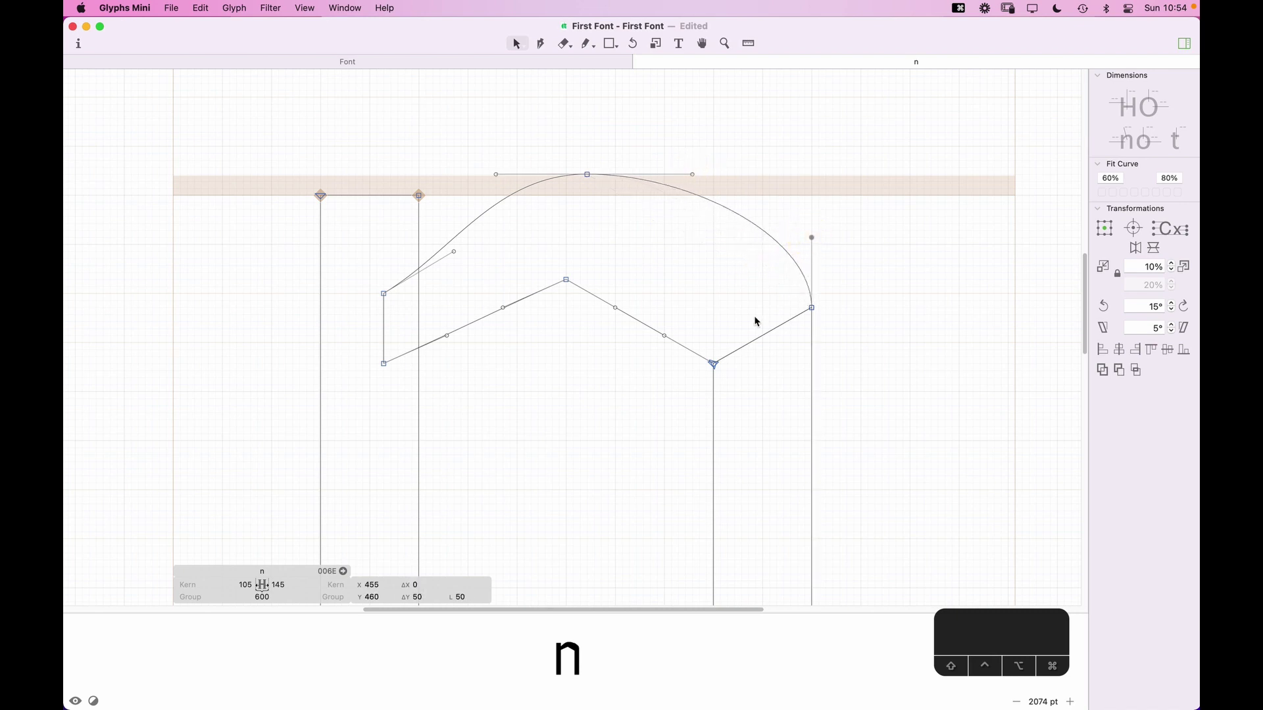
Step: Round the inner arch with a vertical right-end handle at X 385, Y 420 and the peak's left handle at X 225, Y 430
drag(670, 340, 713, 293)
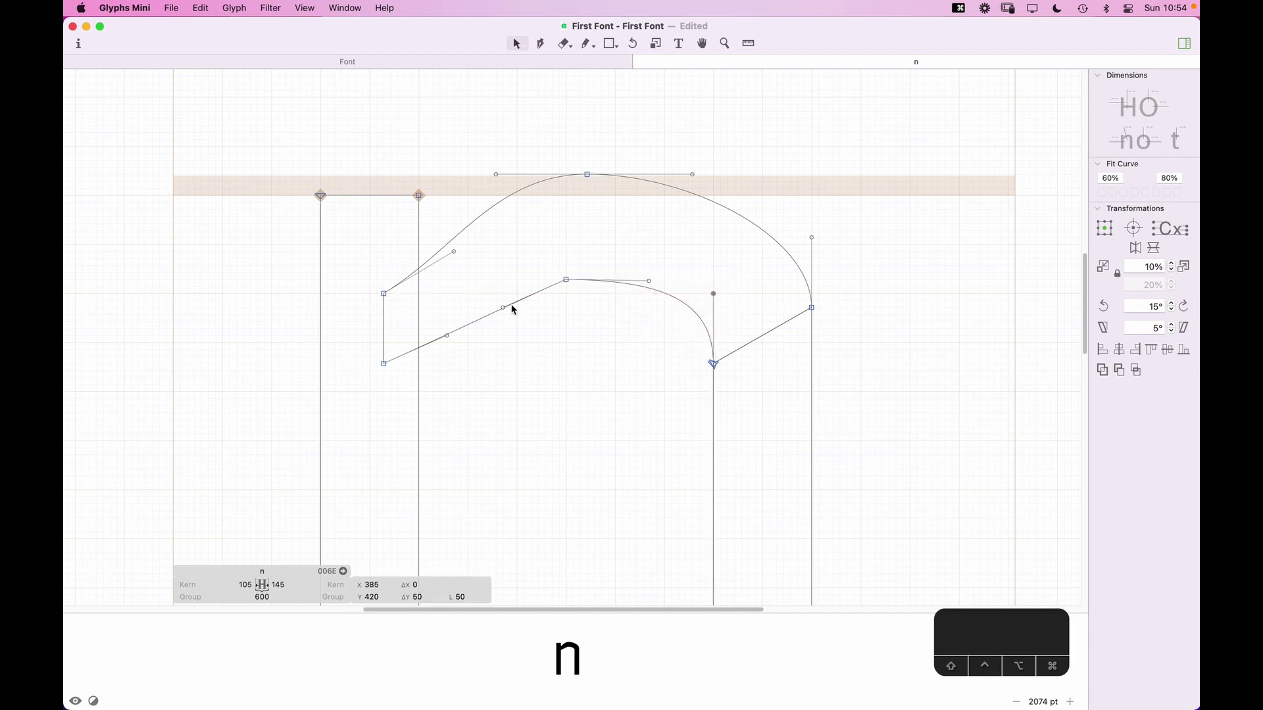
drag(503, 307, 491, 287)
click(493, 287)
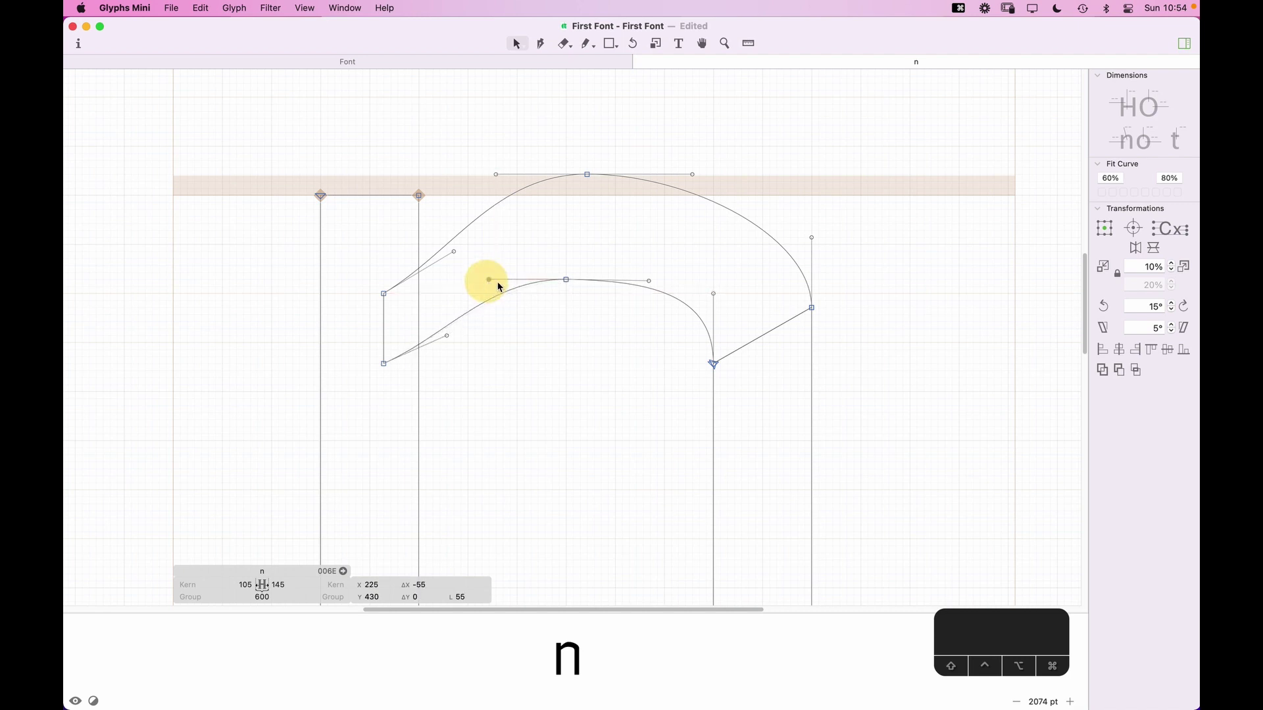
Step: Steepen the left-end handles, upper to X 170, Y 450 and lower to X 180, Y 410, and preview the filled letter
drag(457, 251, 419, 258)
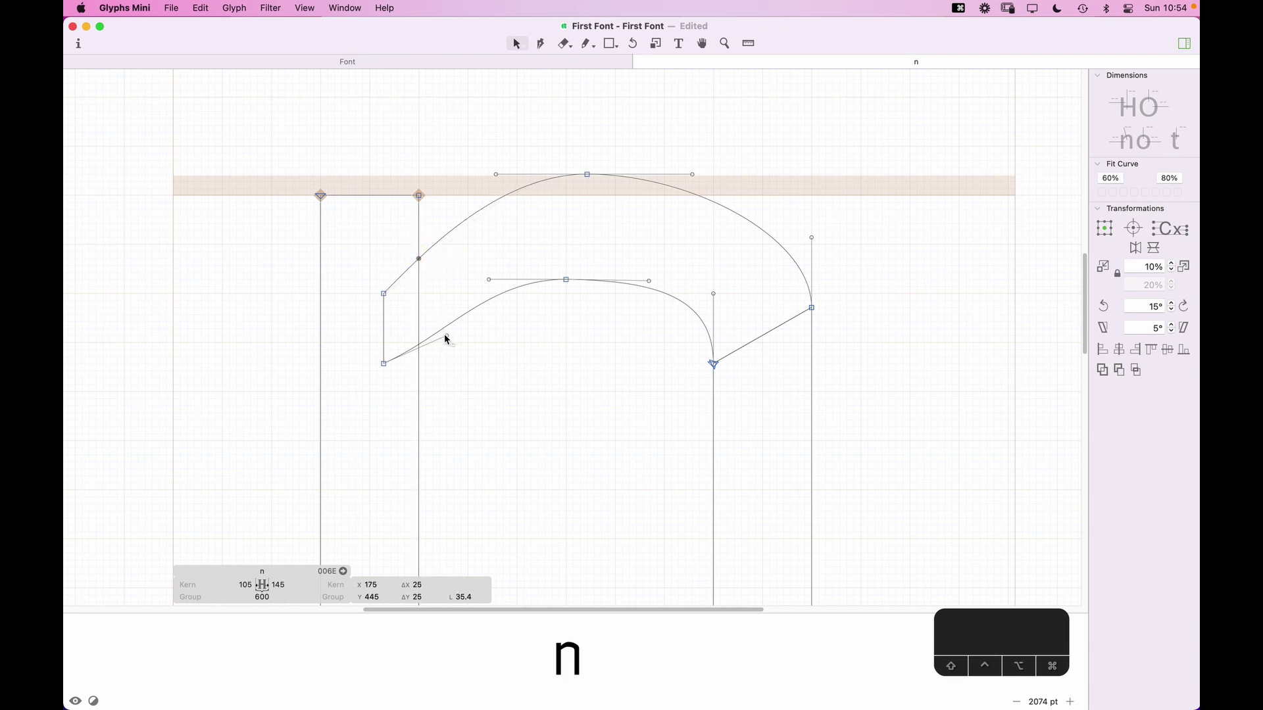
drag(446, 339, 434, 316)
drag(408, 241, 430, 316)
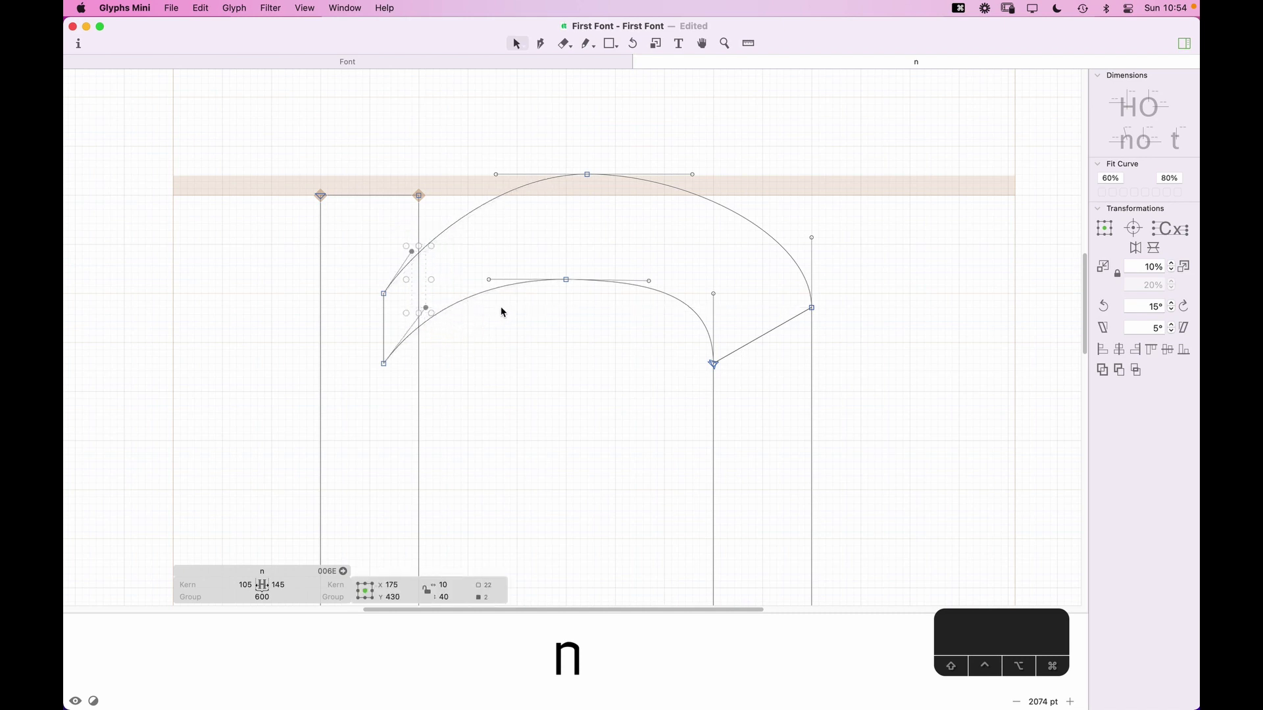
scroll(524, 361, down, 1)
click(527, 366)
key(space)
drag(572, 386, 618, 364)
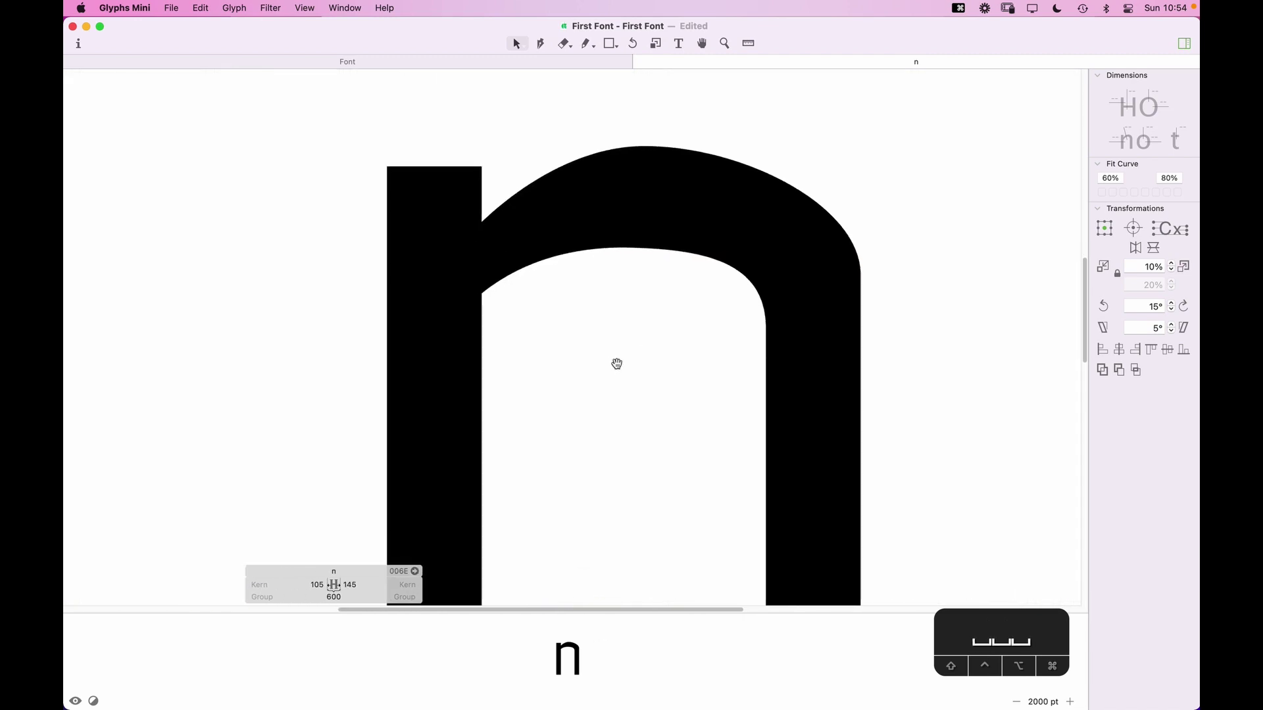
Step: Move the arch's upper left-end handle to X 175, Y 450 and the lower one to X 180, Y 405
drag(475, 222, 481, 221)
click(502, 251)
drag(488, 274, 488, 281)
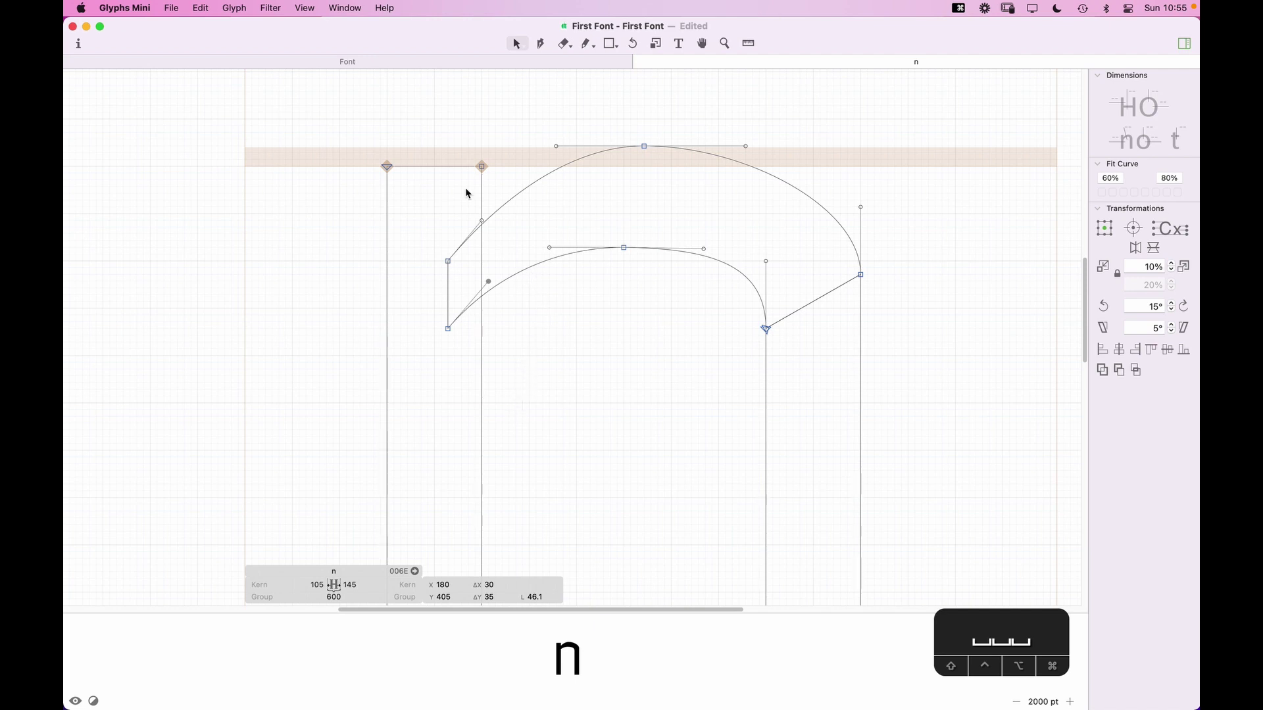
drag(508, 206, 476, 229)
key(super+z)
Step: Nudge both left-end handles together up and to the right, centring the pair at X 183.5, Y 433.5
shift+click(484, 221)
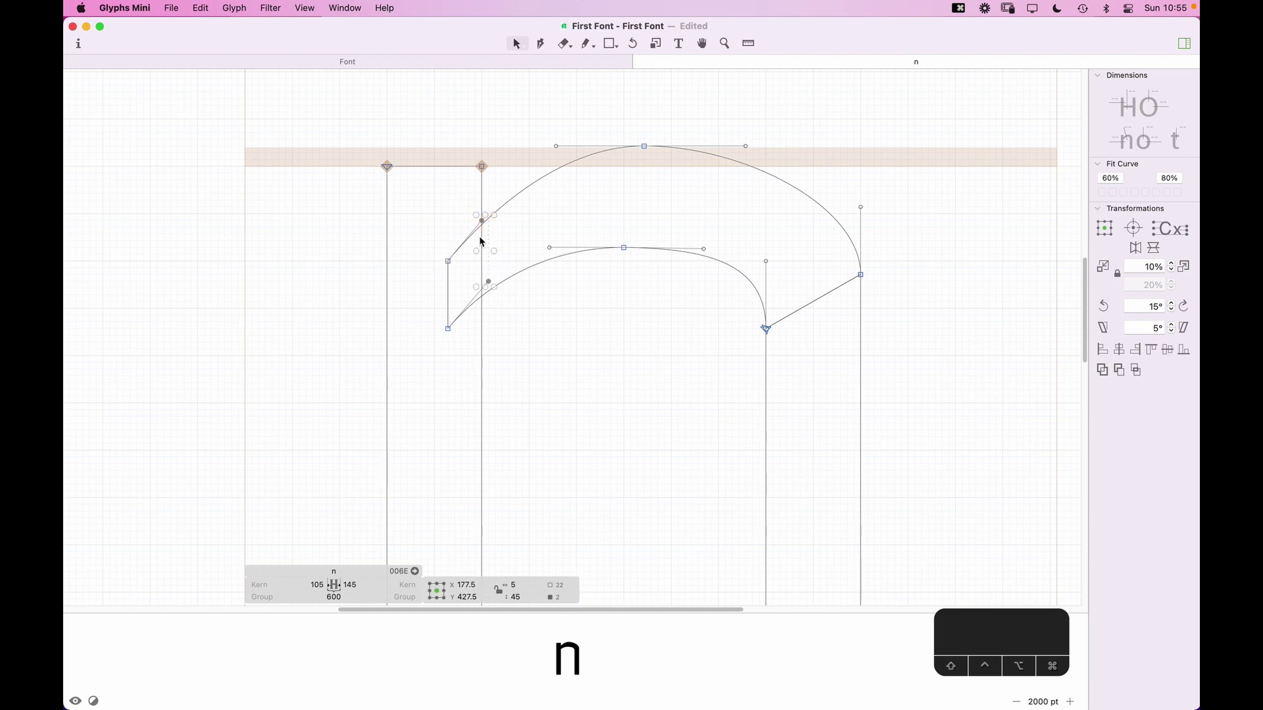
key(Down)
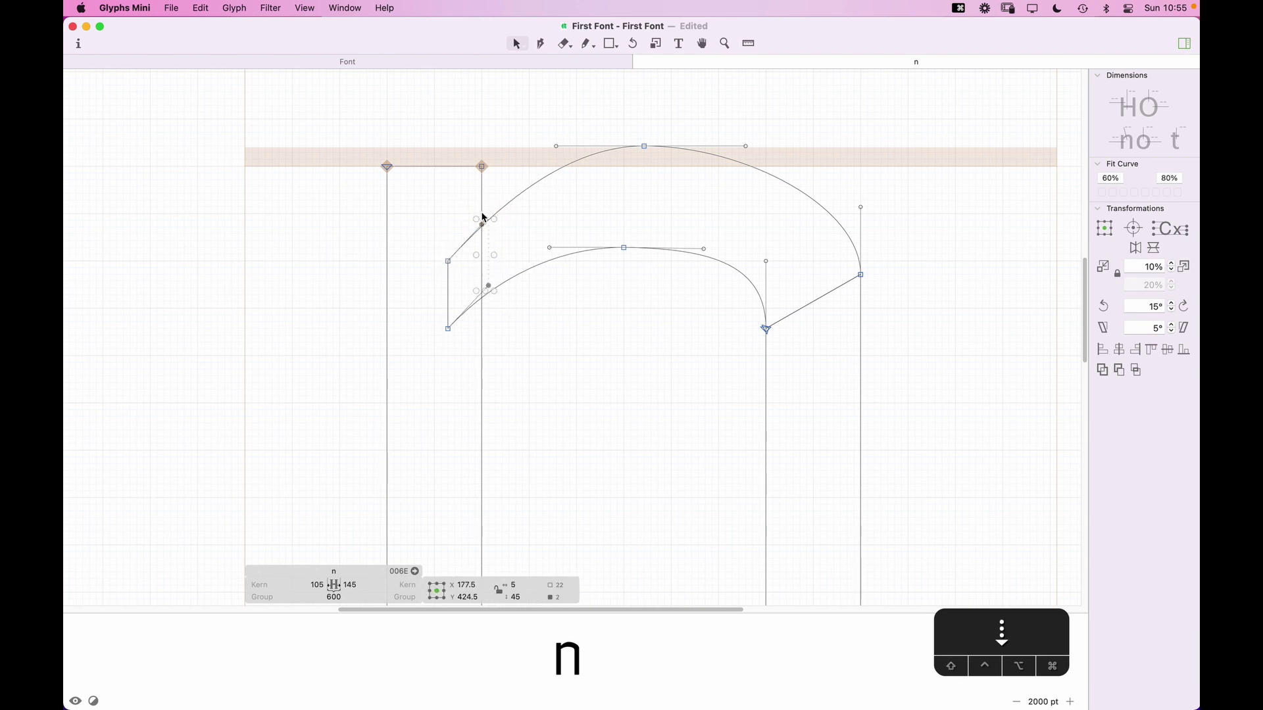
key(Up)
key(Up)
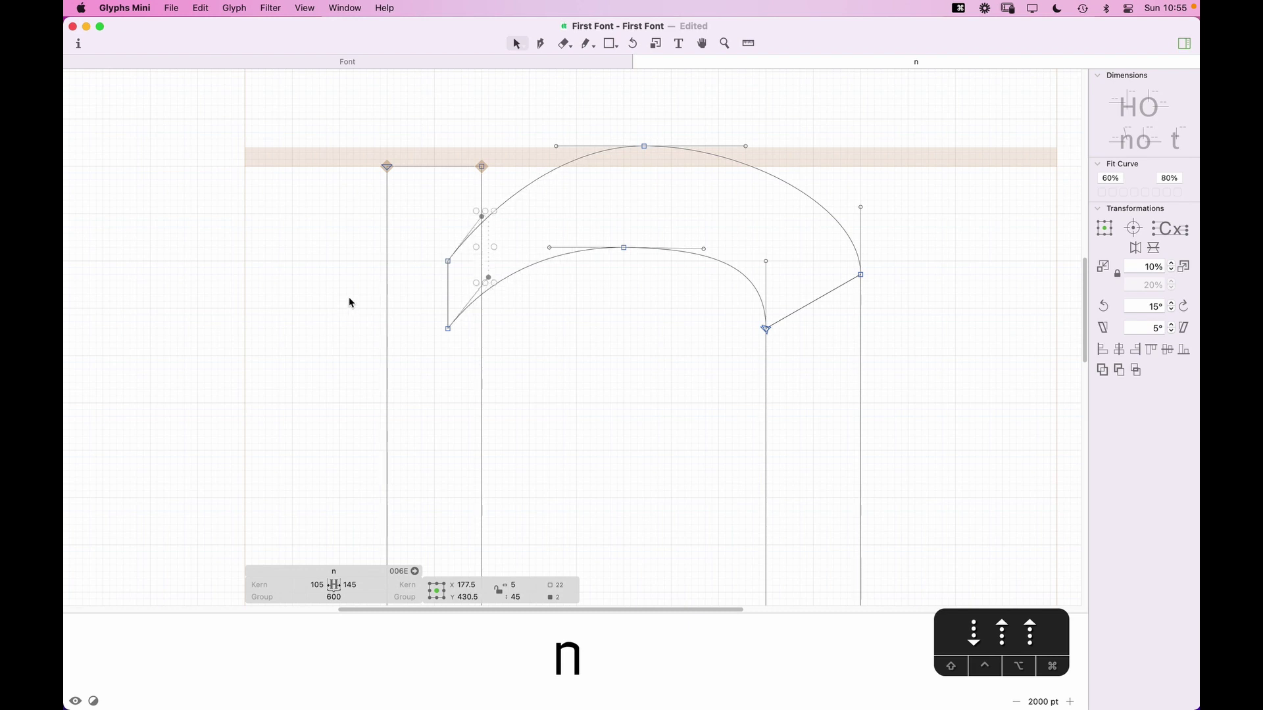
key(Up)
key(Up)
key(Up)
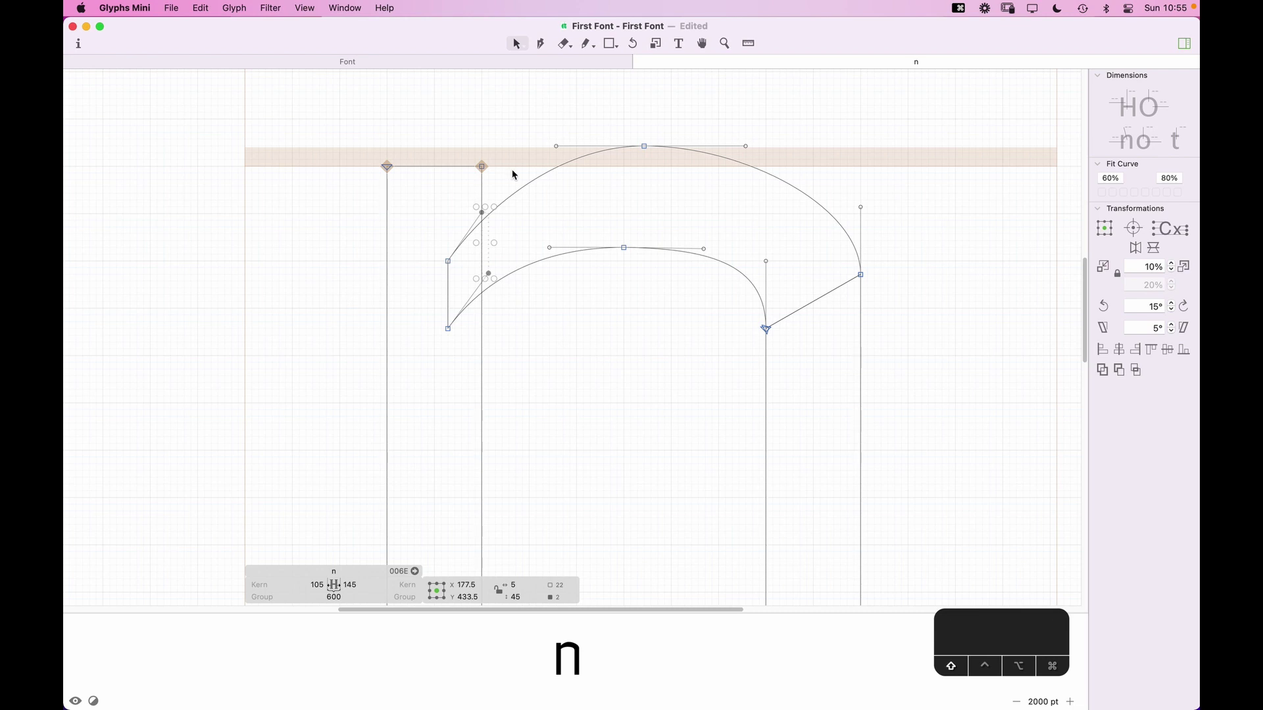
key(shift+Right)
key(shift+Right)
key(Right)
key(Right)
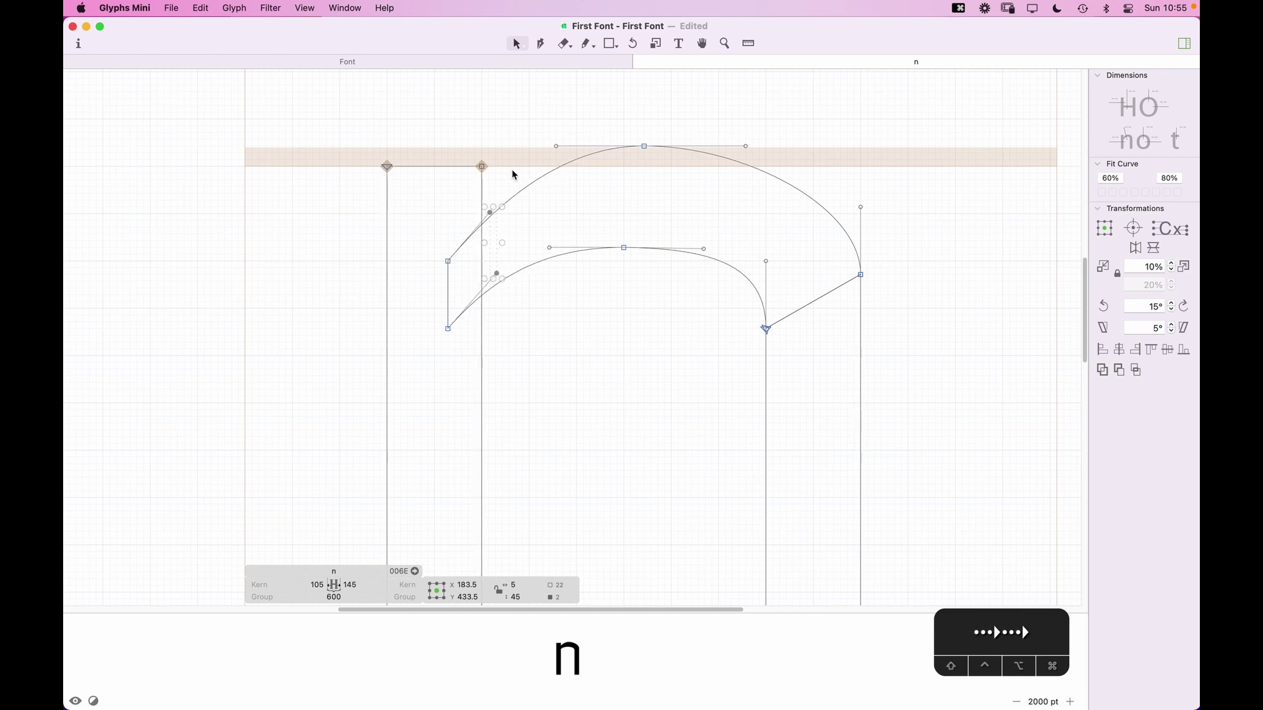
click(581, 363)
Step: Move the arch's outer peak node to X 310, keeping it at Y 505
key(super+minus)
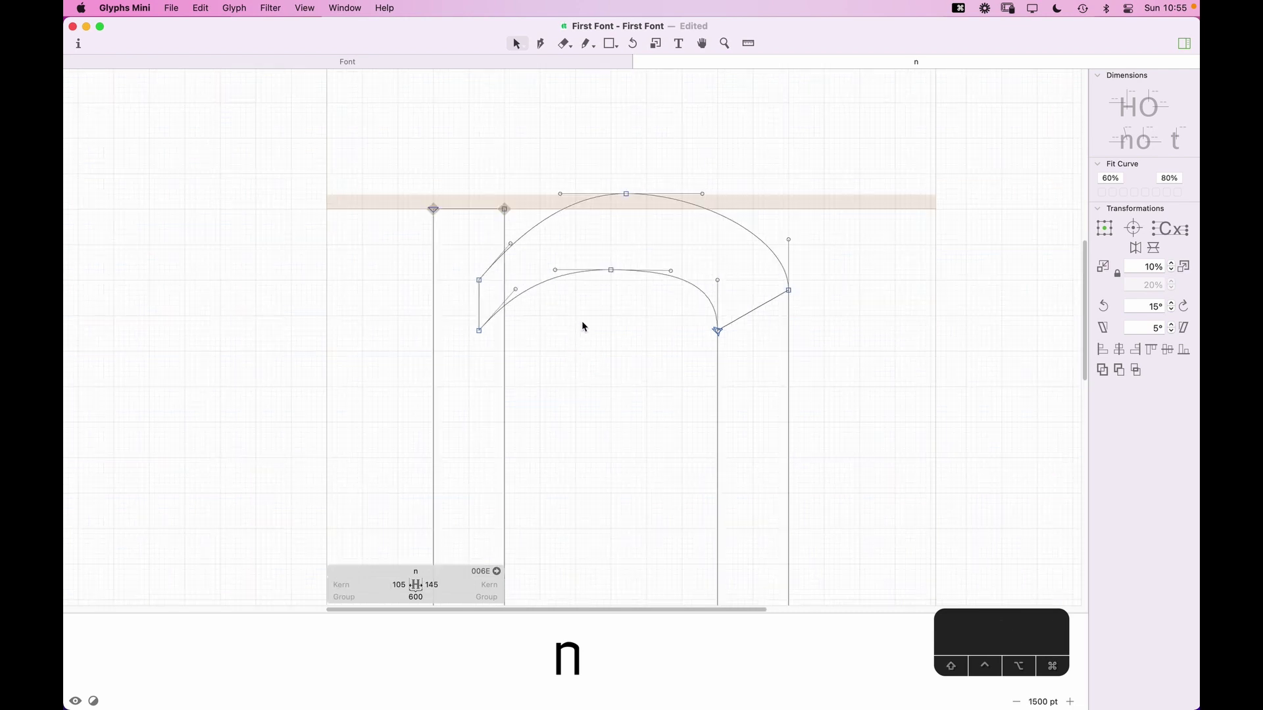
click(617, 208)
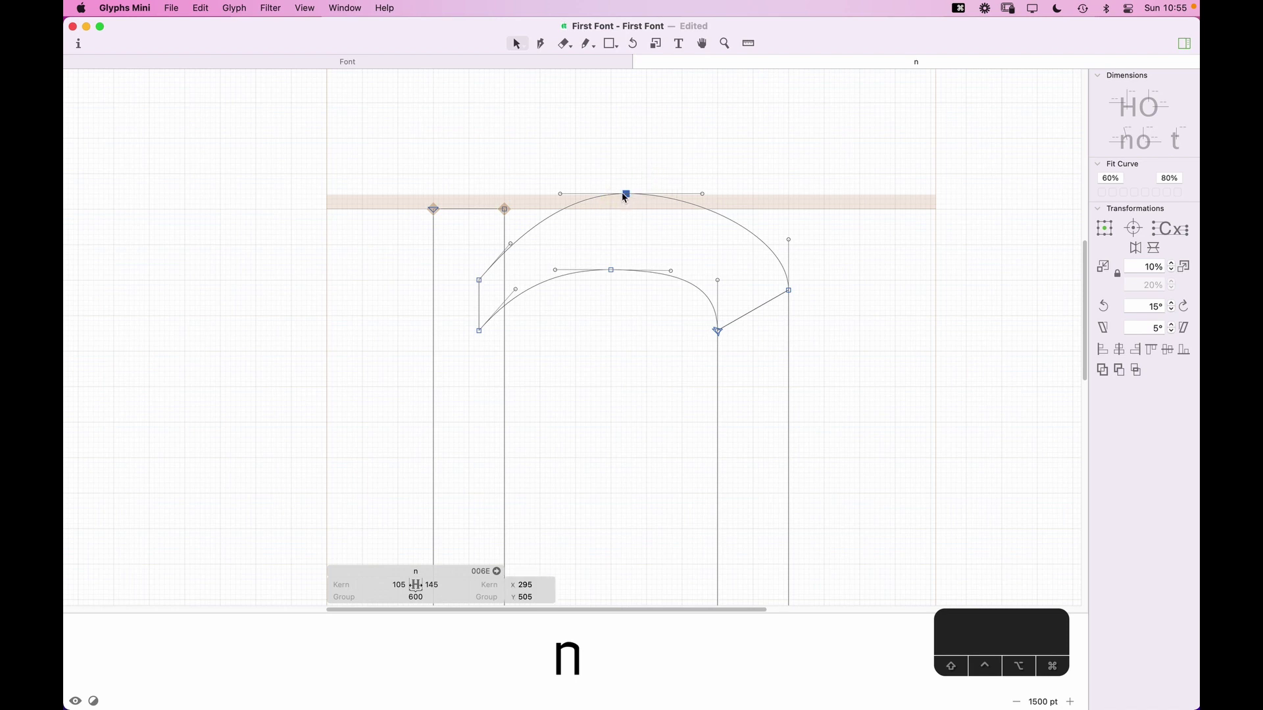
key(shift+Right)
key(shift+Right)
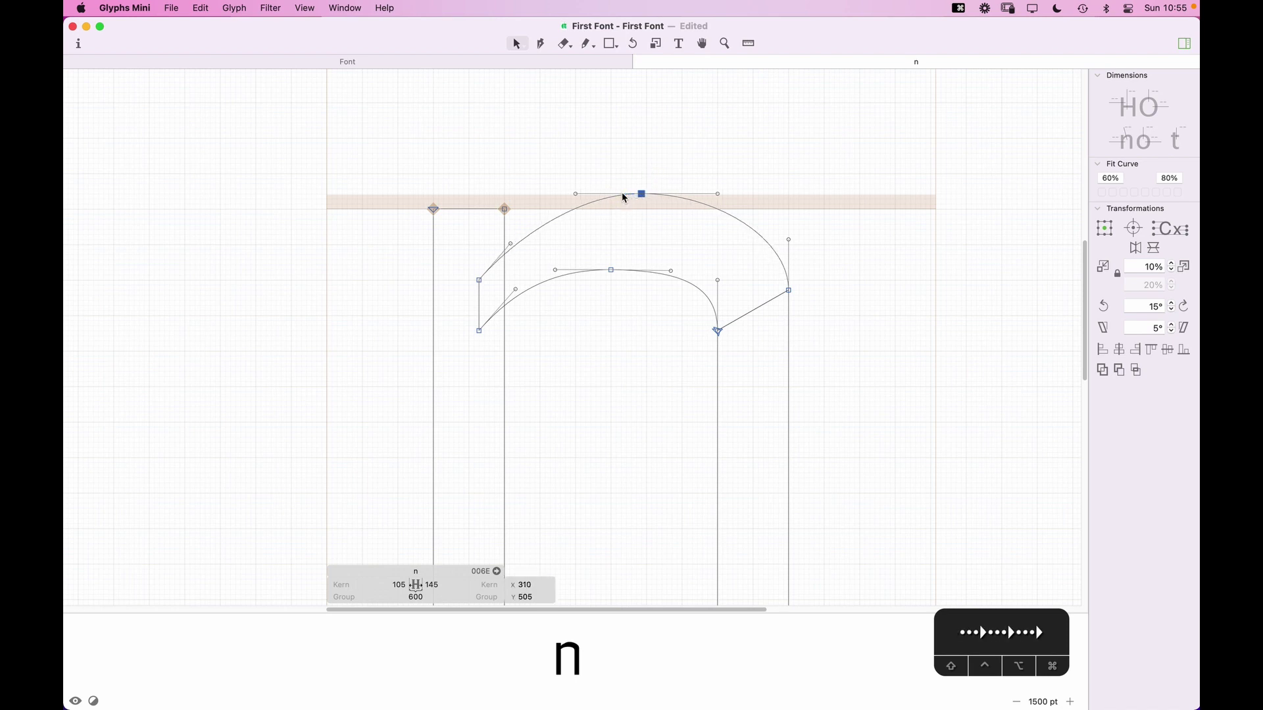
Step: Move the arch's outer peak node to X 305 at Y 505 and preview the filled letter
key(shift+Left)
key(space)
scroll(668, 204, down, 2)
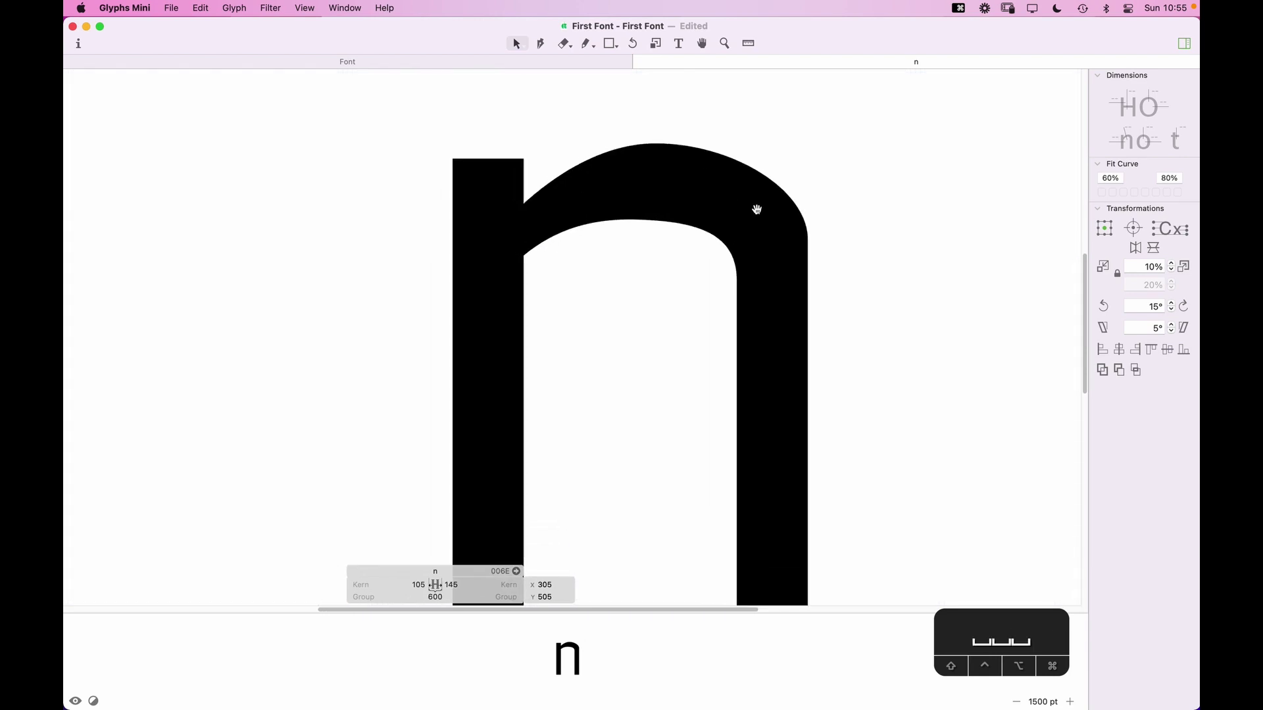
Step: Lower the arch's two right-end nodes together, centring the pair at X 420, Y 370
drag(840, 230, 724, 311)
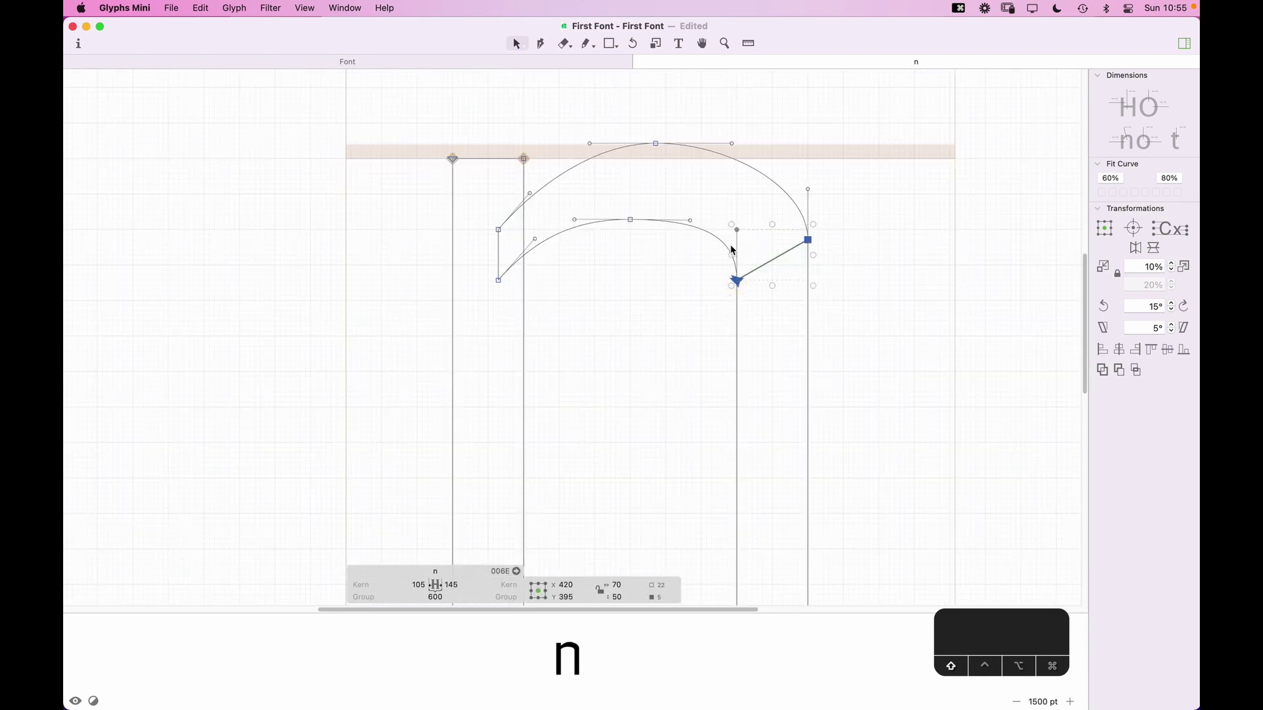
key(shift+Down)
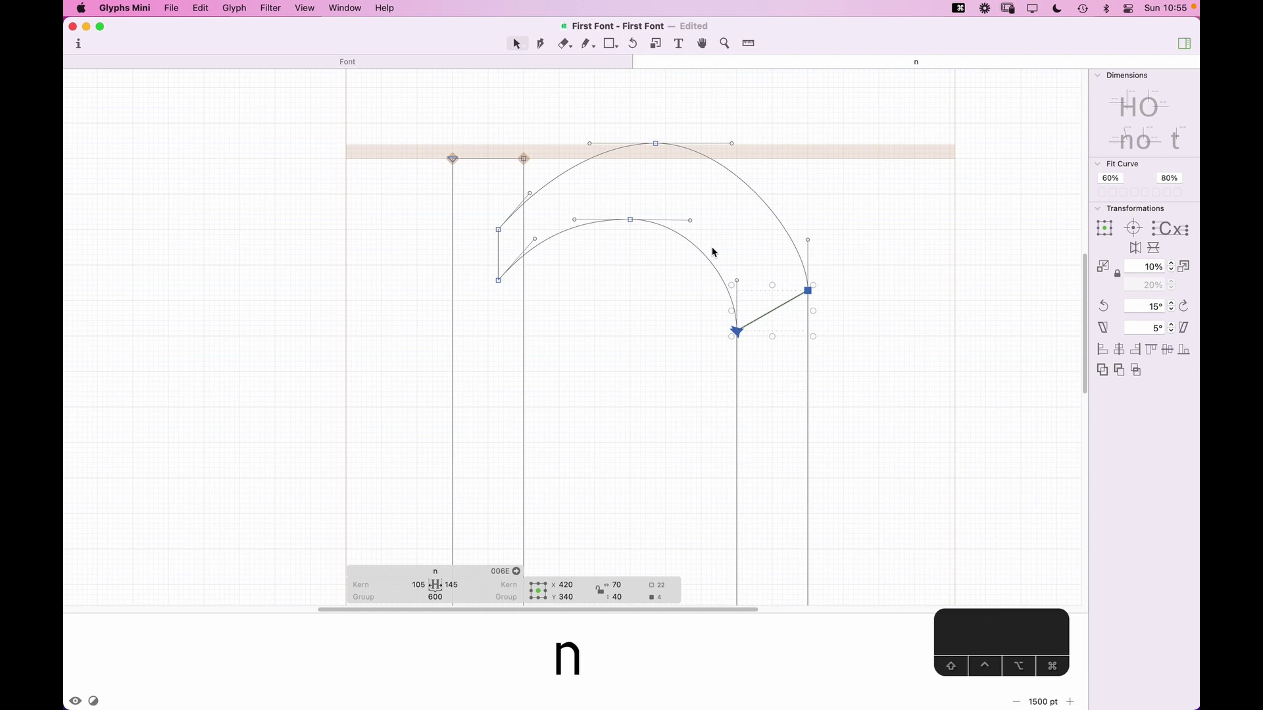
key(shift+Up)
key(Down)
key(Down)
key(Down)
key(Down)
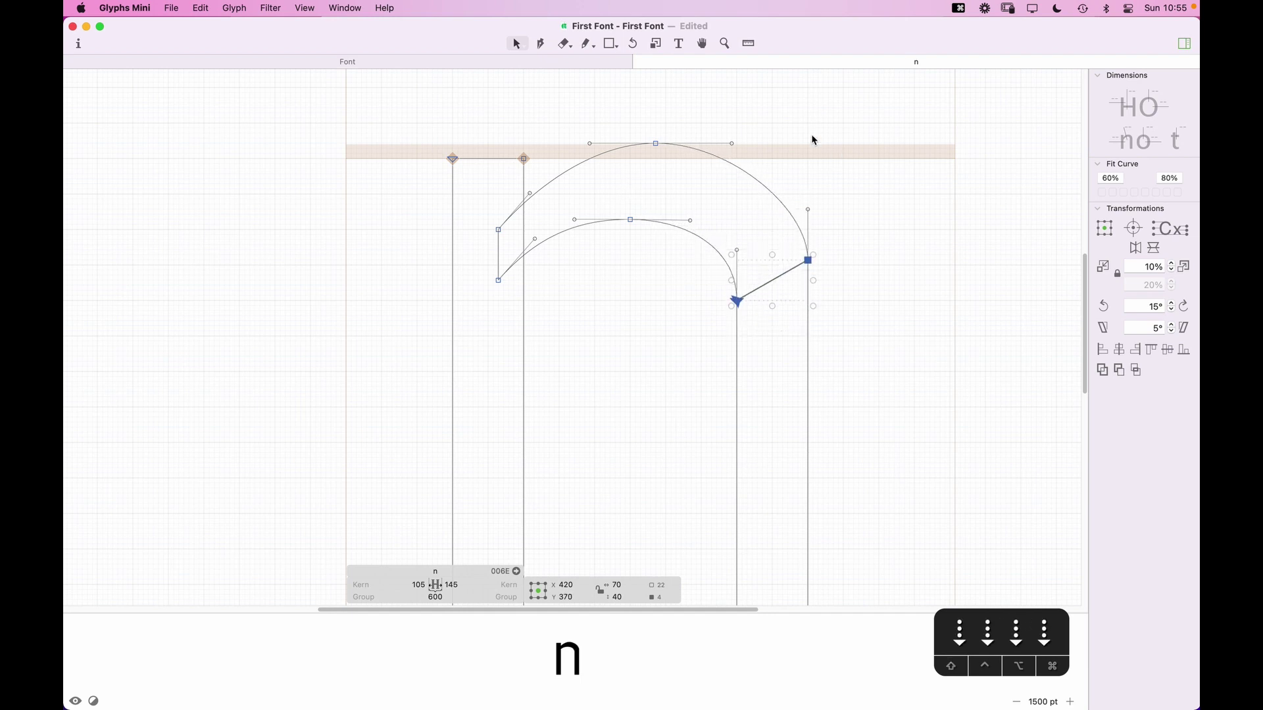
Step: Lengthen the outer curve's handles: right-end handle to Y 445, the peak's left handle to X 225, and its right handle slightly outward
click(732, 143)
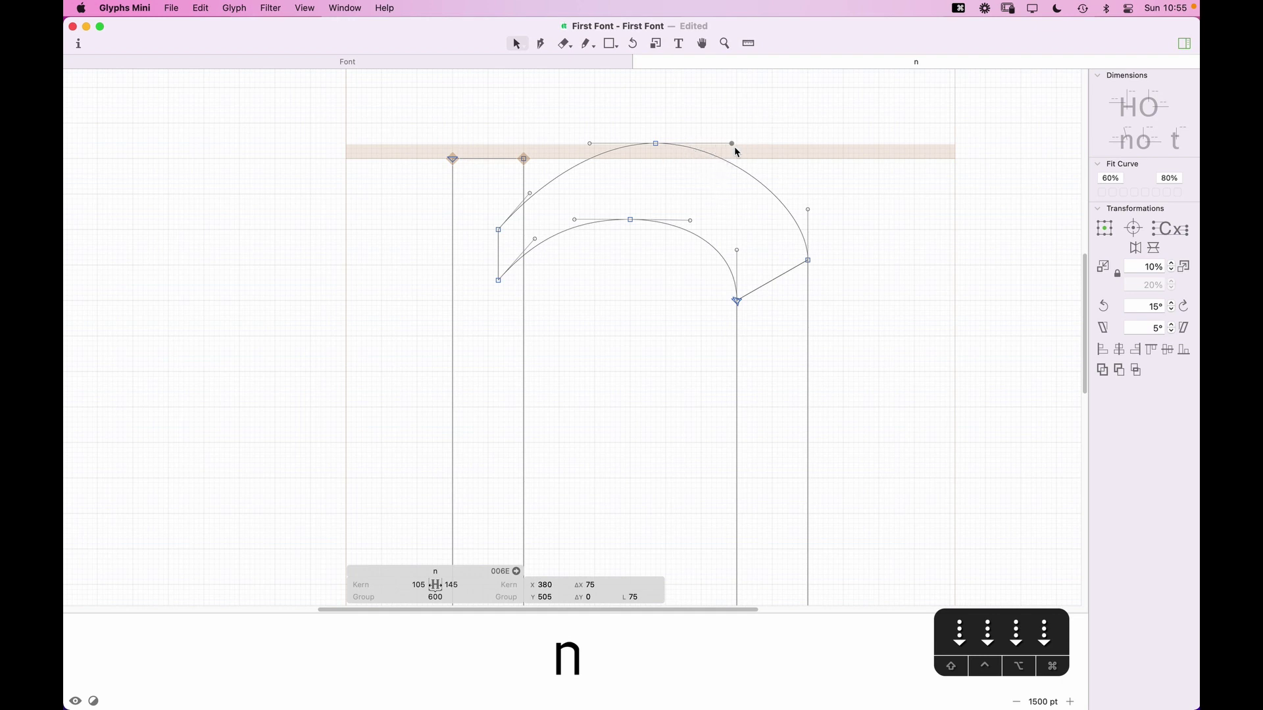
drag(808, 210, 808, 204)
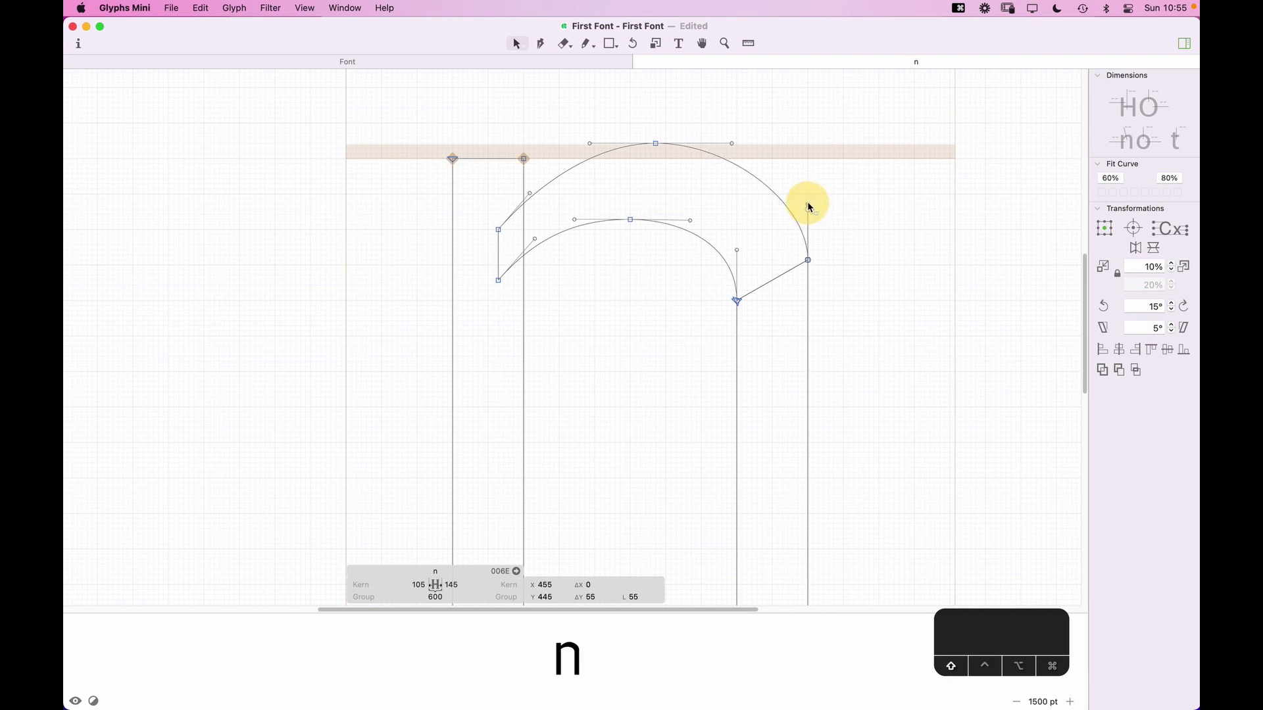
drag(732, 144, 740, 147)
click(578, 146)
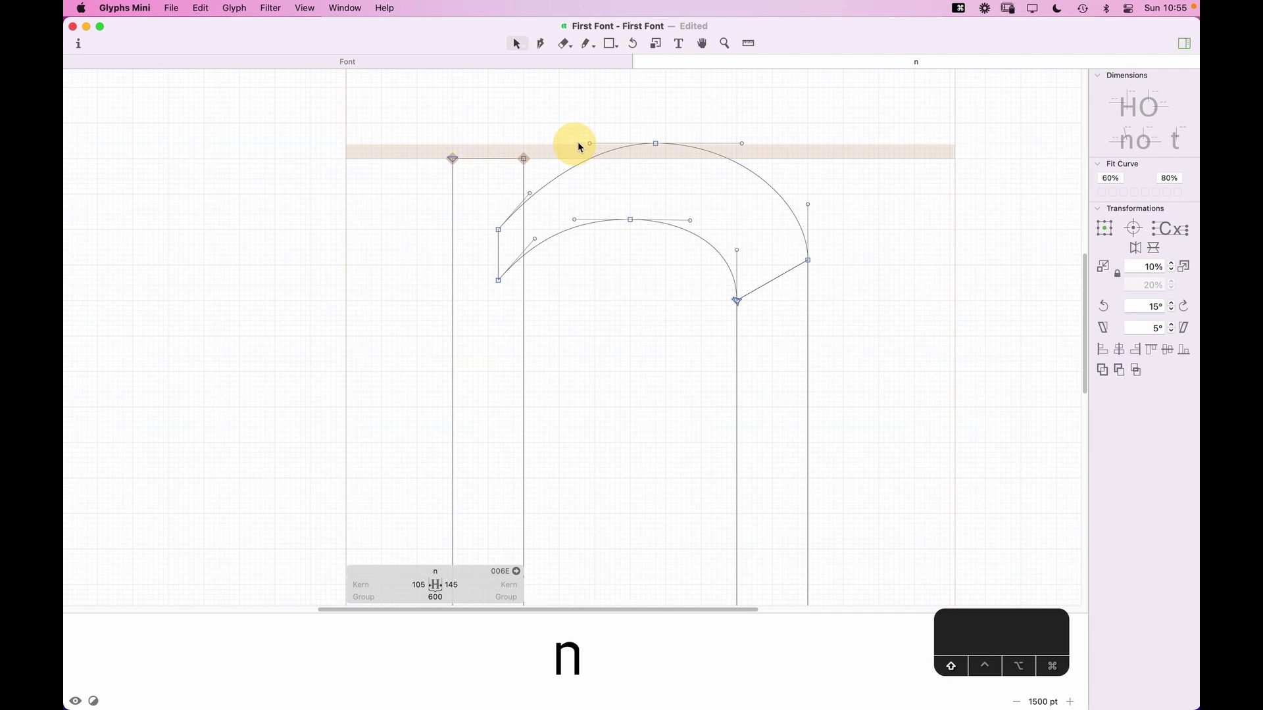
drag(584, 146, 574, 144)
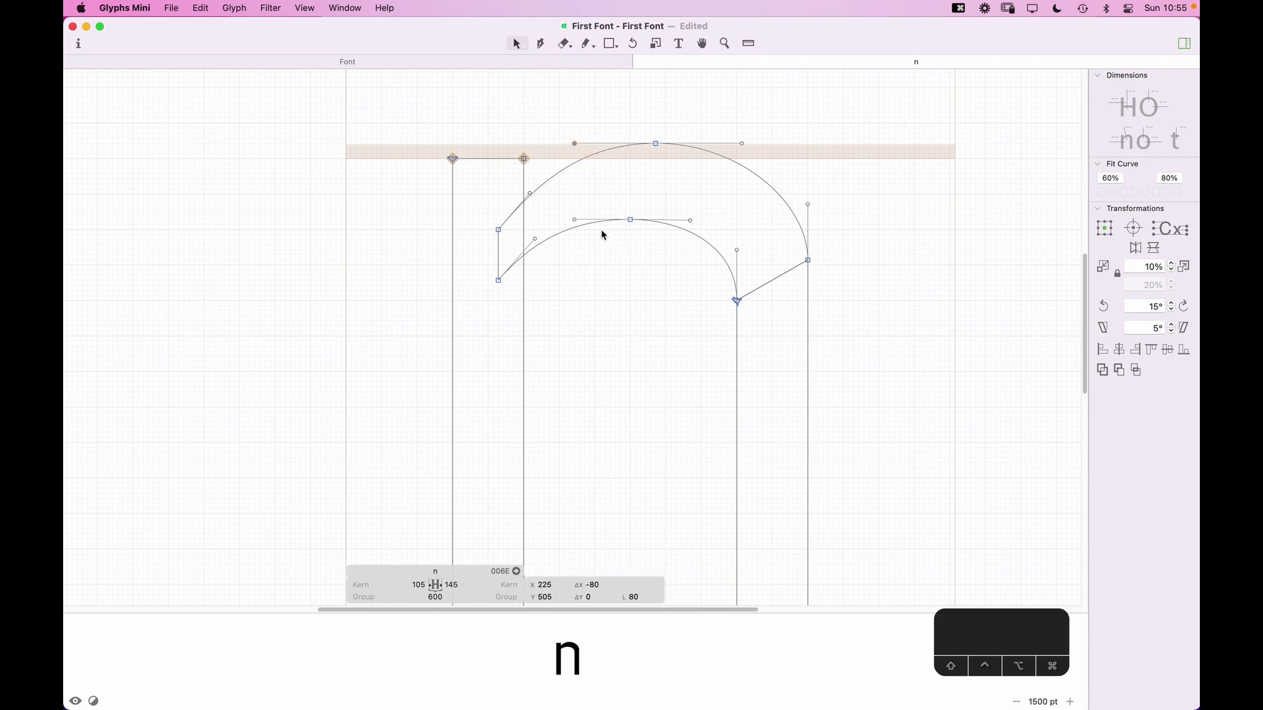
Step: Lower the arch's inner right-end node to Y 340, keeping it at X 385
click(755, 315)
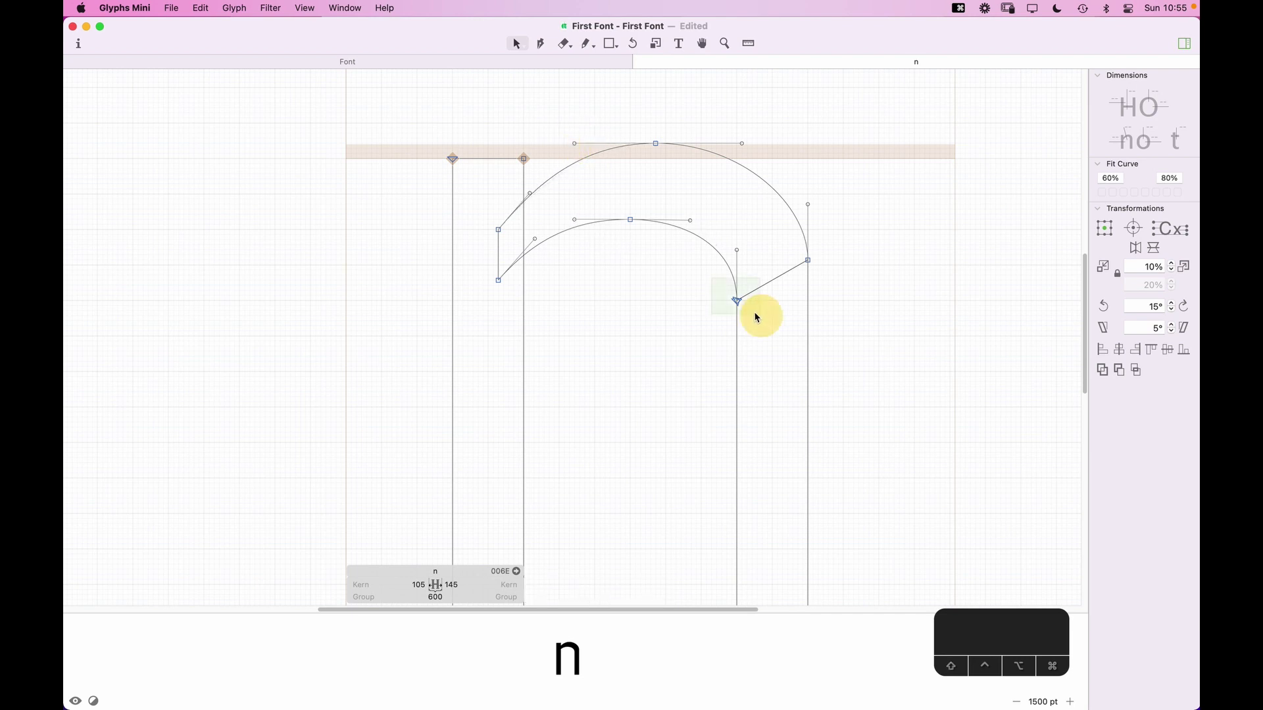
click(738, 302)
key(shift+Down)
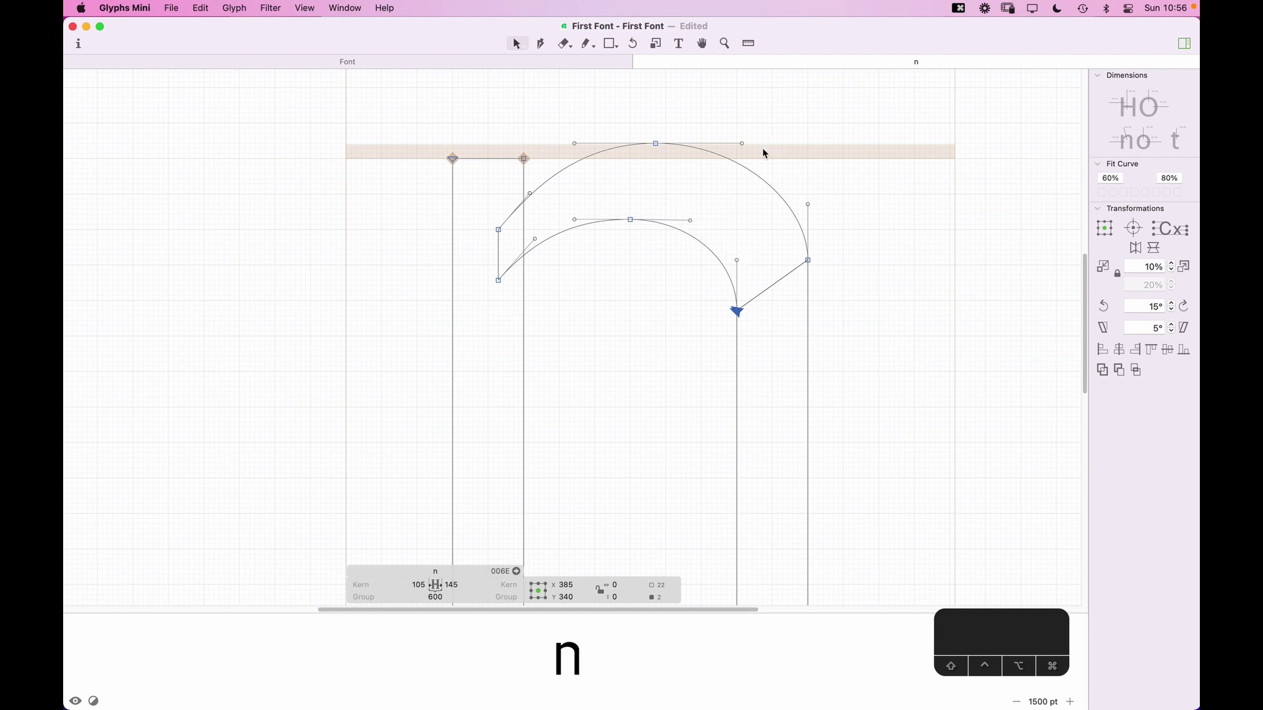
Step: Lower both right-end nodes of the arch together, centring the pair at Y 360, and preview the filled letter
click(808, 260)
shift+click(735, 313)
key(Down)
key(Down)
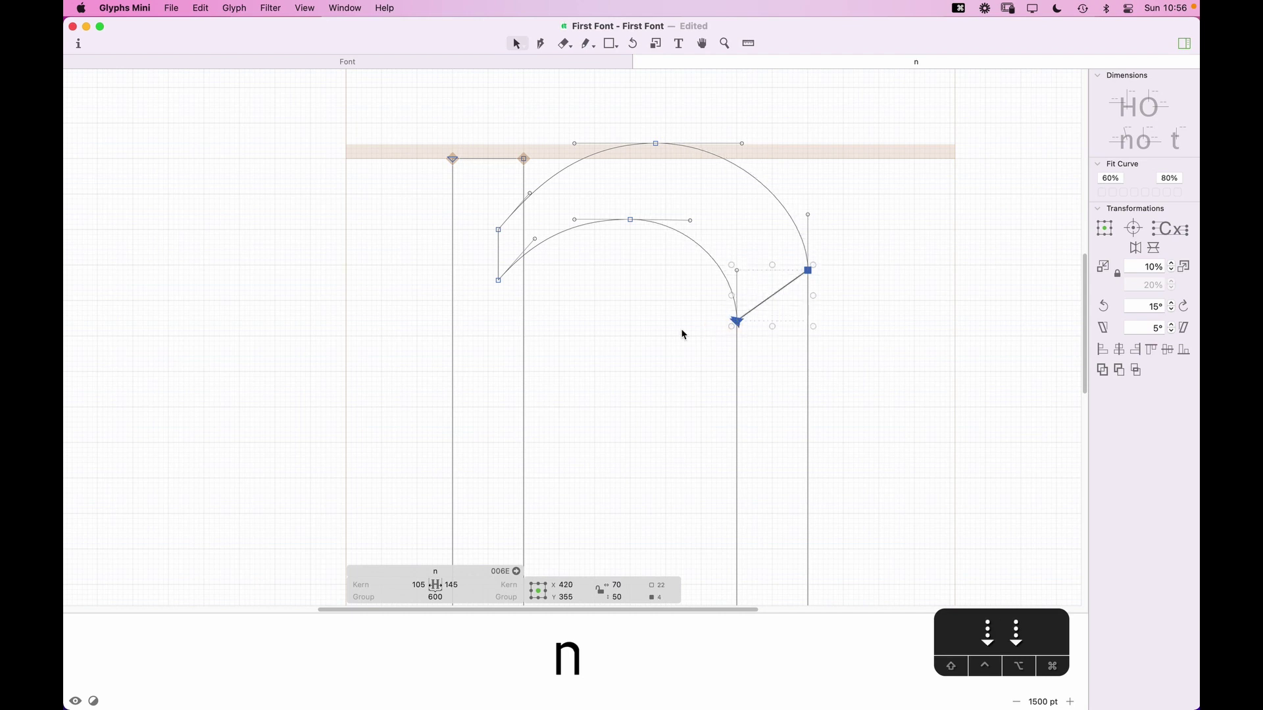
key(Up)
click(654, 346)
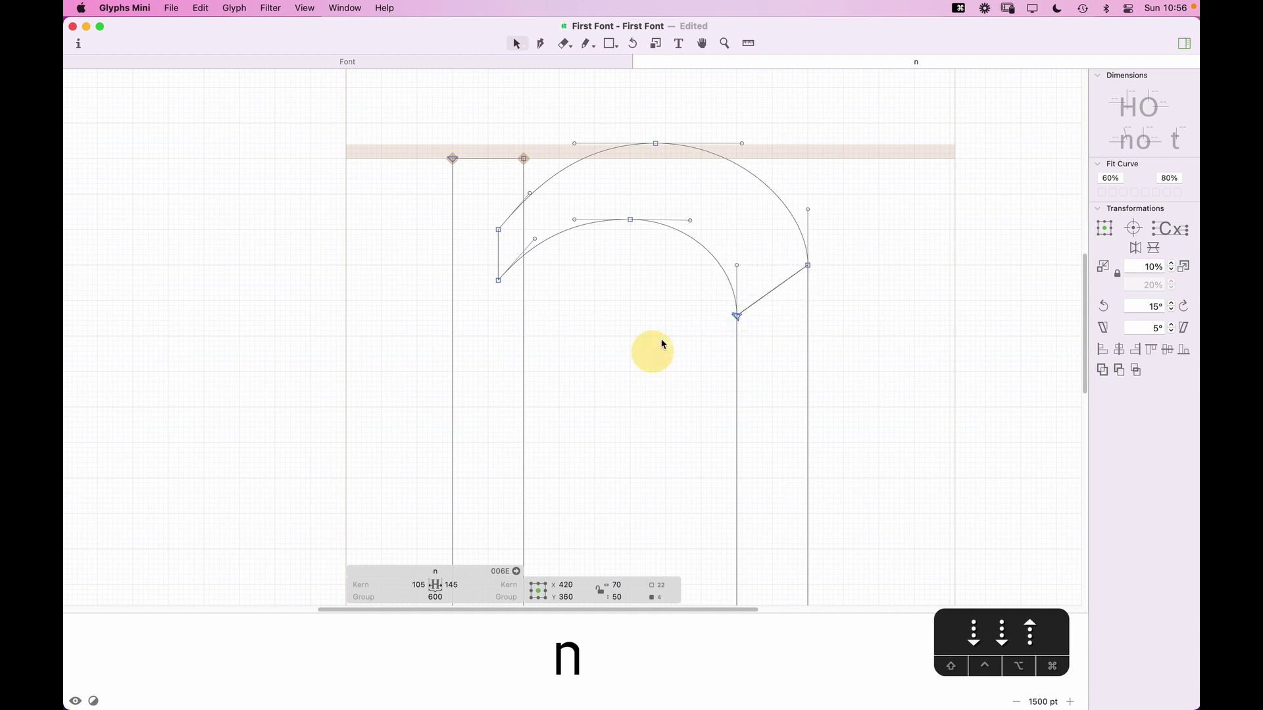
key(space)
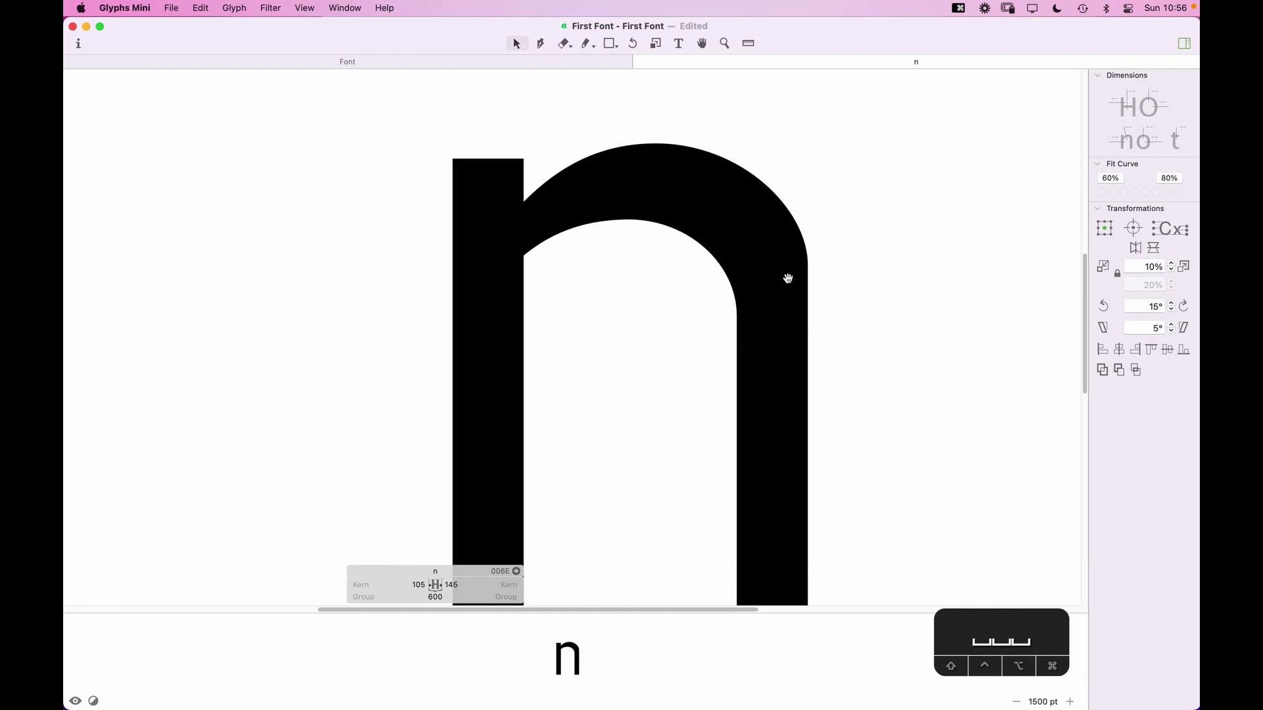
Step: Lengthen the right-hand handle of the arch's inner peak node by 9 units
click(689, 221)
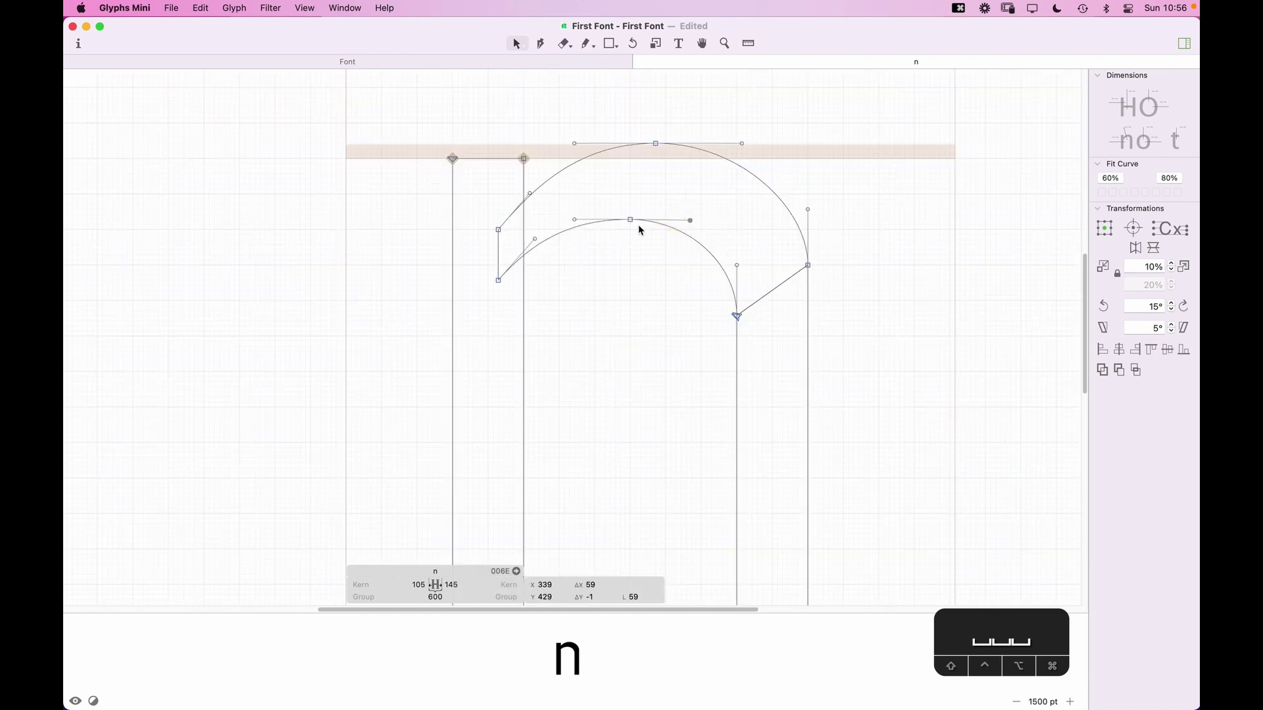
click(689, 222)
key(Right)
key(Right)
key(Right)
key(Right)
key(Right)
key(Right)
key(Right)
key(Right)
key(Right)
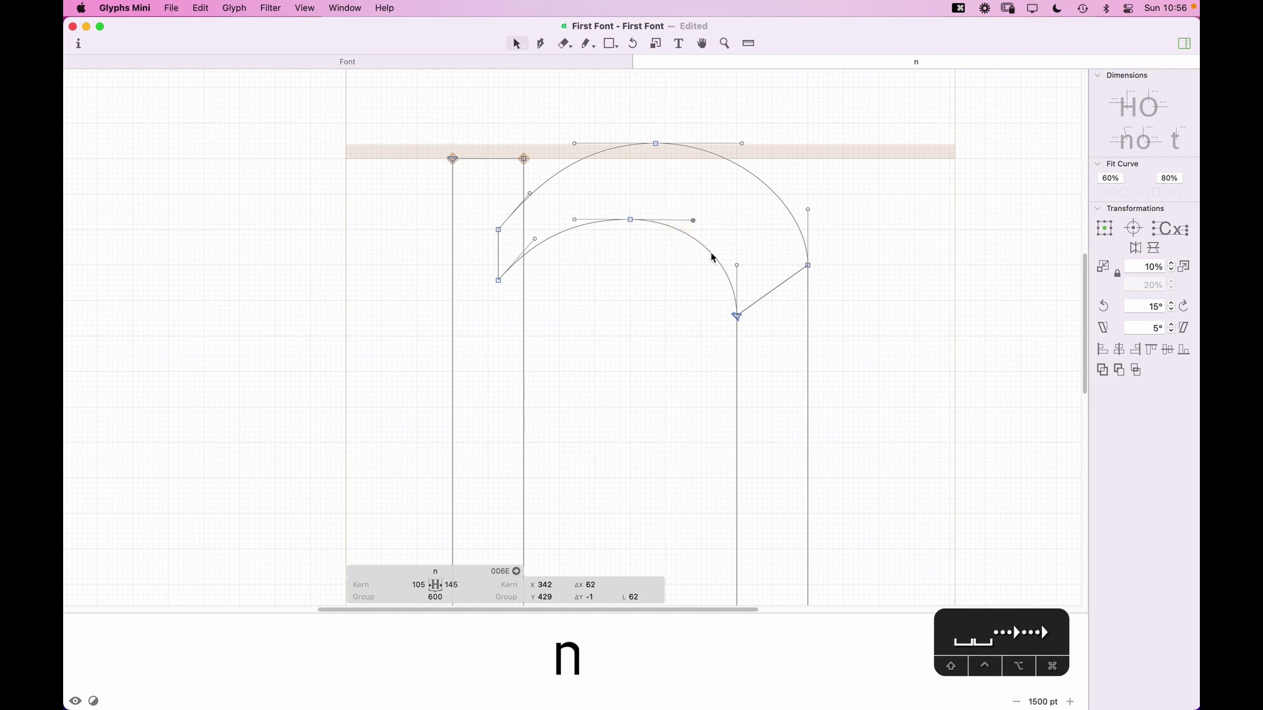
Step: Raise the handle of the inner right-end node to Y 394 and preview the filled letter
click(728, 288)
click(737, 265)
key(Up)
key(Up)
key(Up)
key(Up)
key(Up)
key(Up)
key(Up)
key(Up)
key(Up)
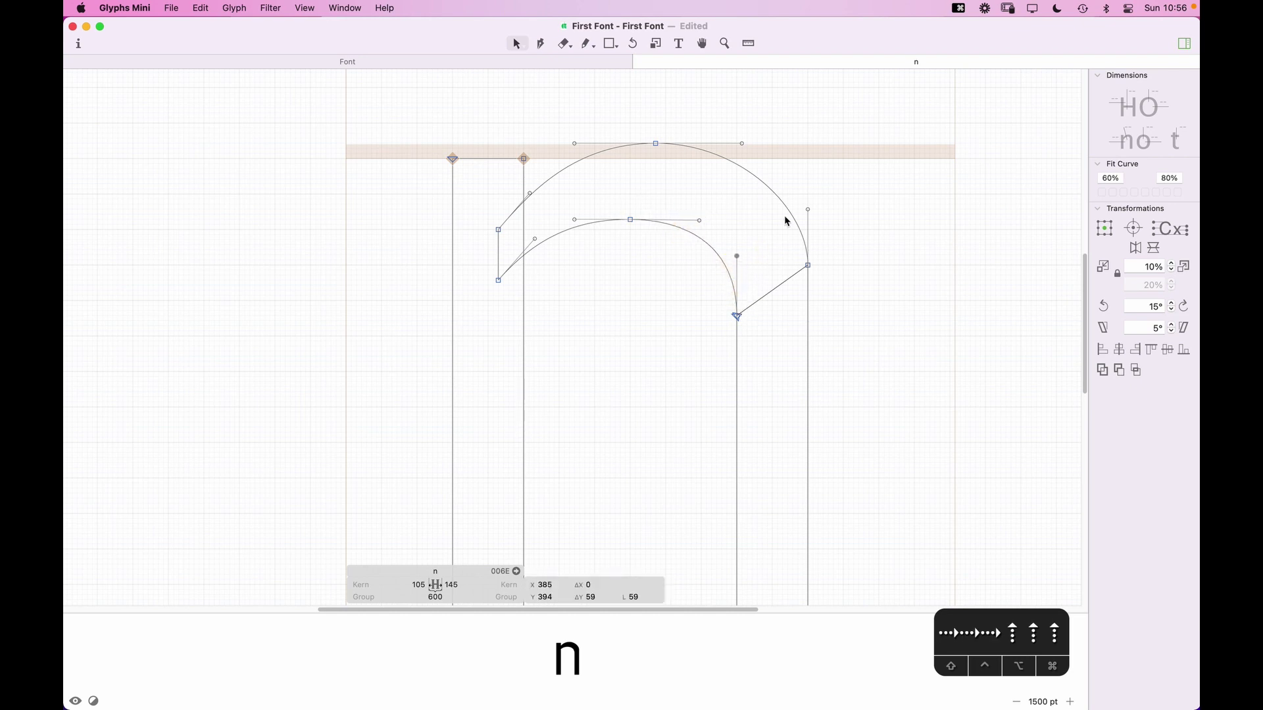
key(space)
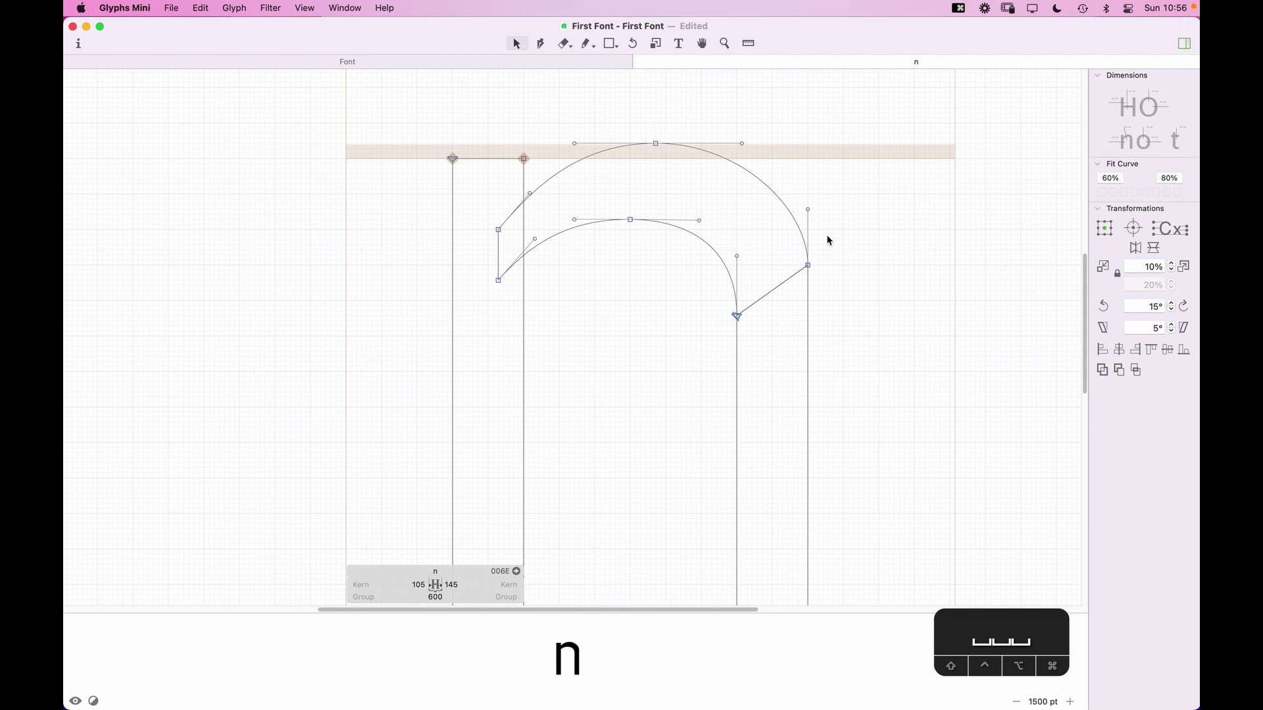
Step: Examine the whole filled letter from a distance and the arch's outline close up
drag(852, 234, 804, 277)
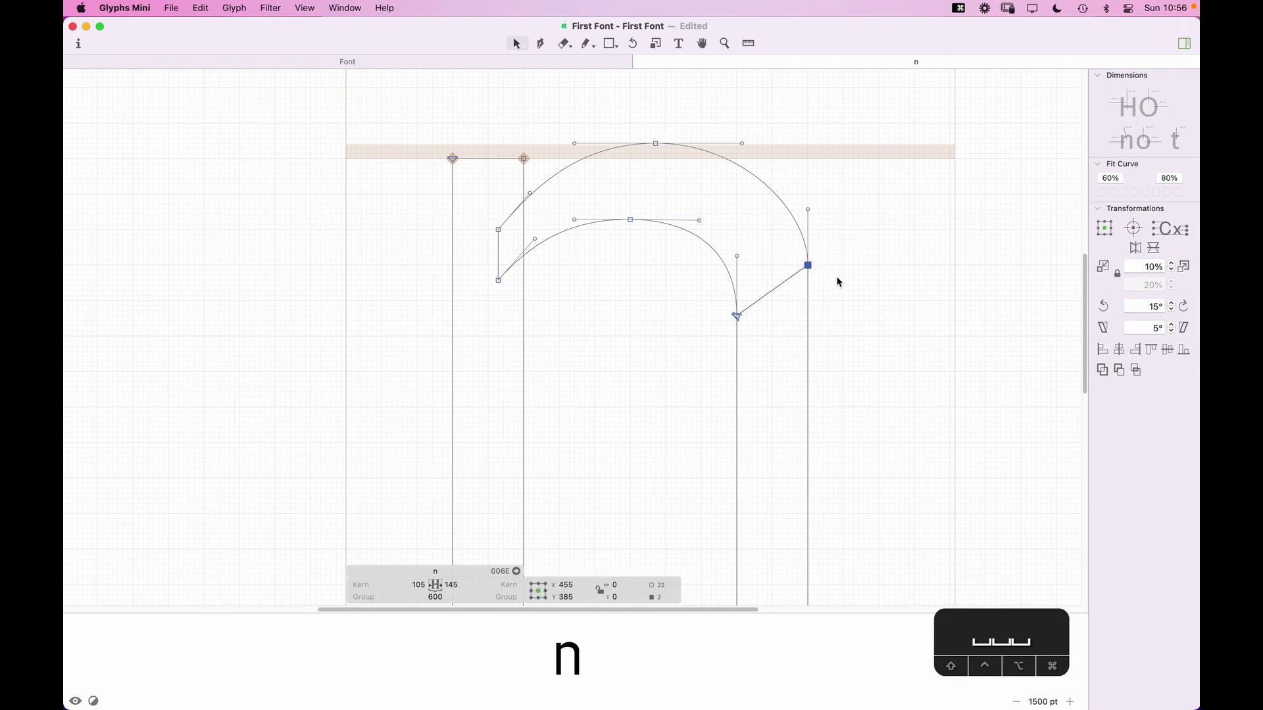
key(super+minus)
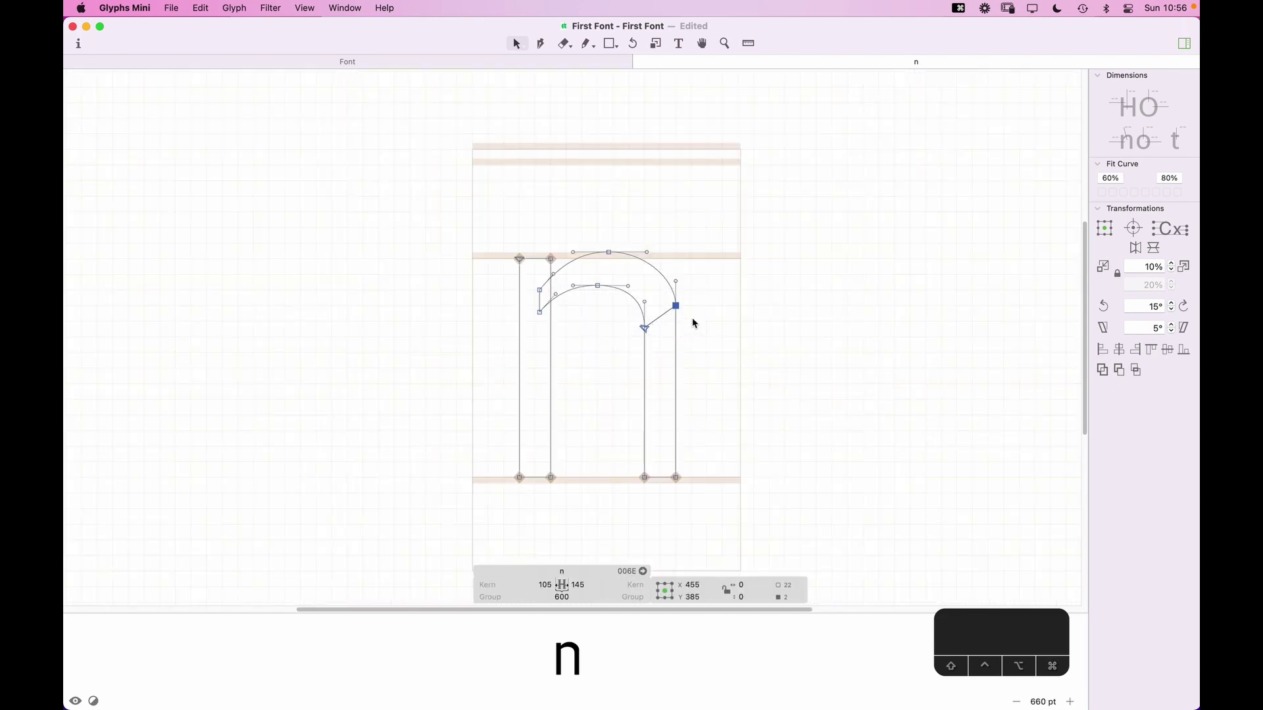
key(space)
drag(693, 323, 806, 267)
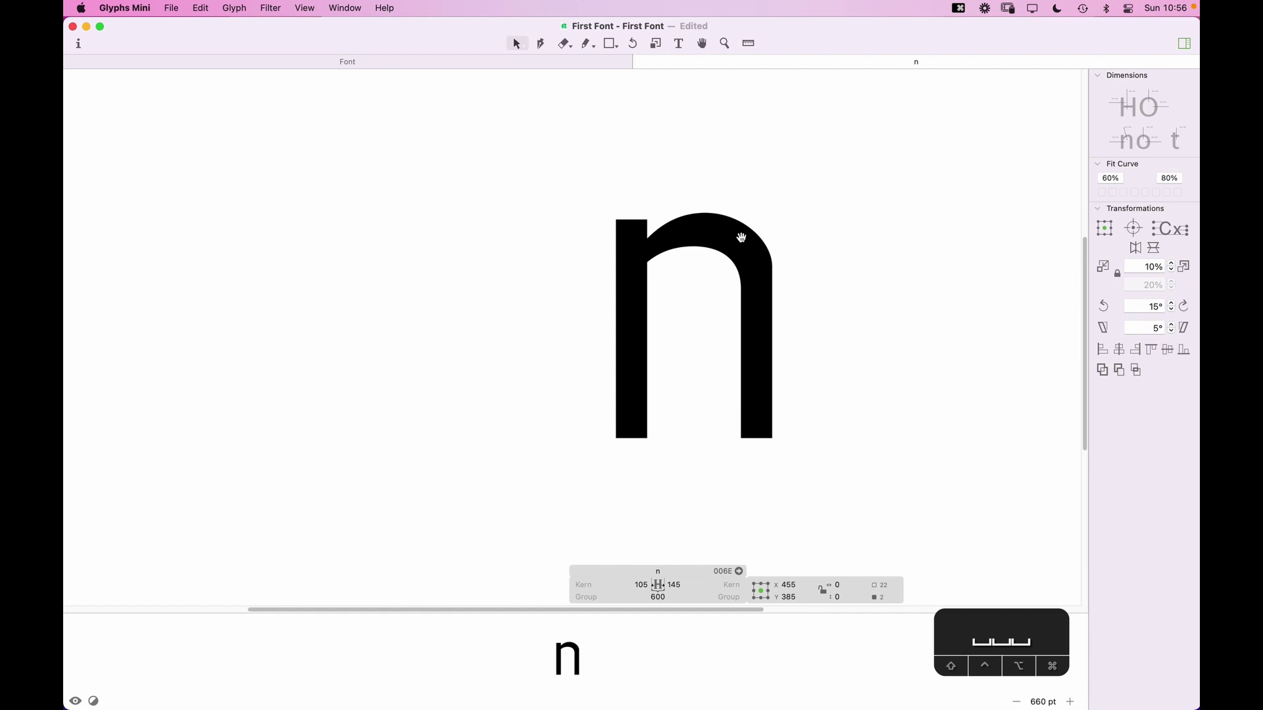
key(z)
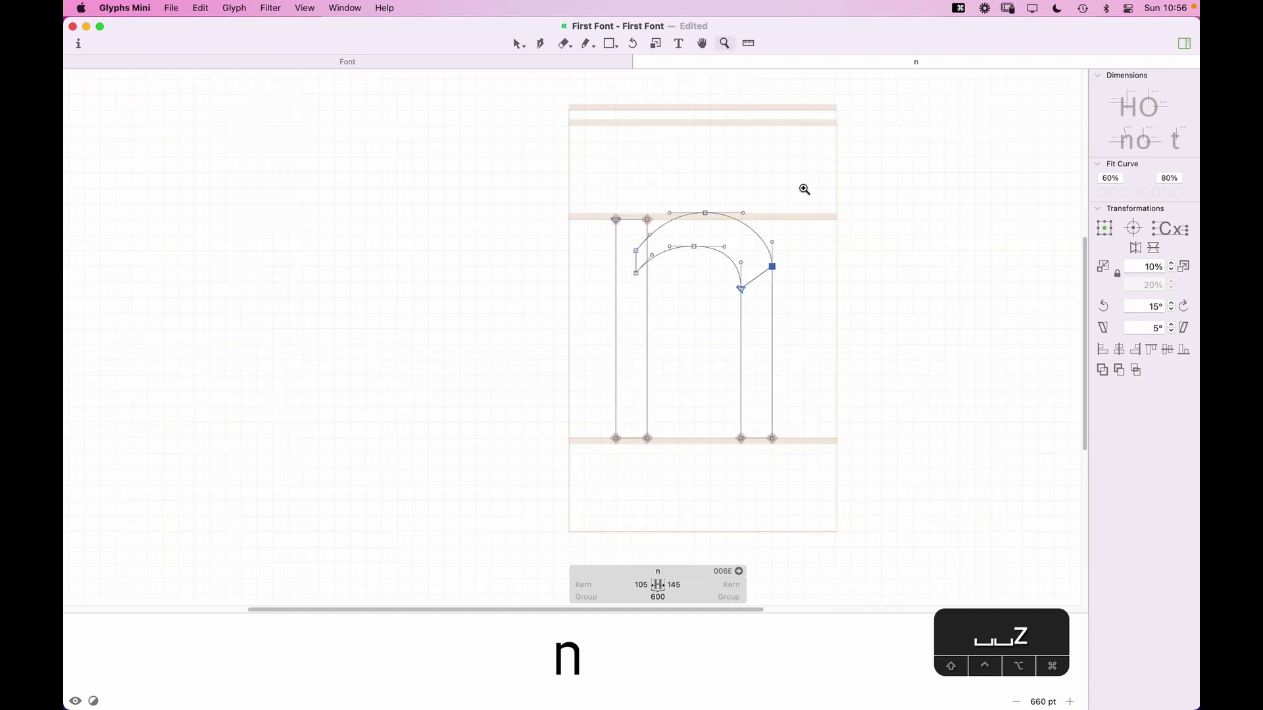
click(729, 256)
key(v)
key(space)
drag(545, 291, 608, 238)
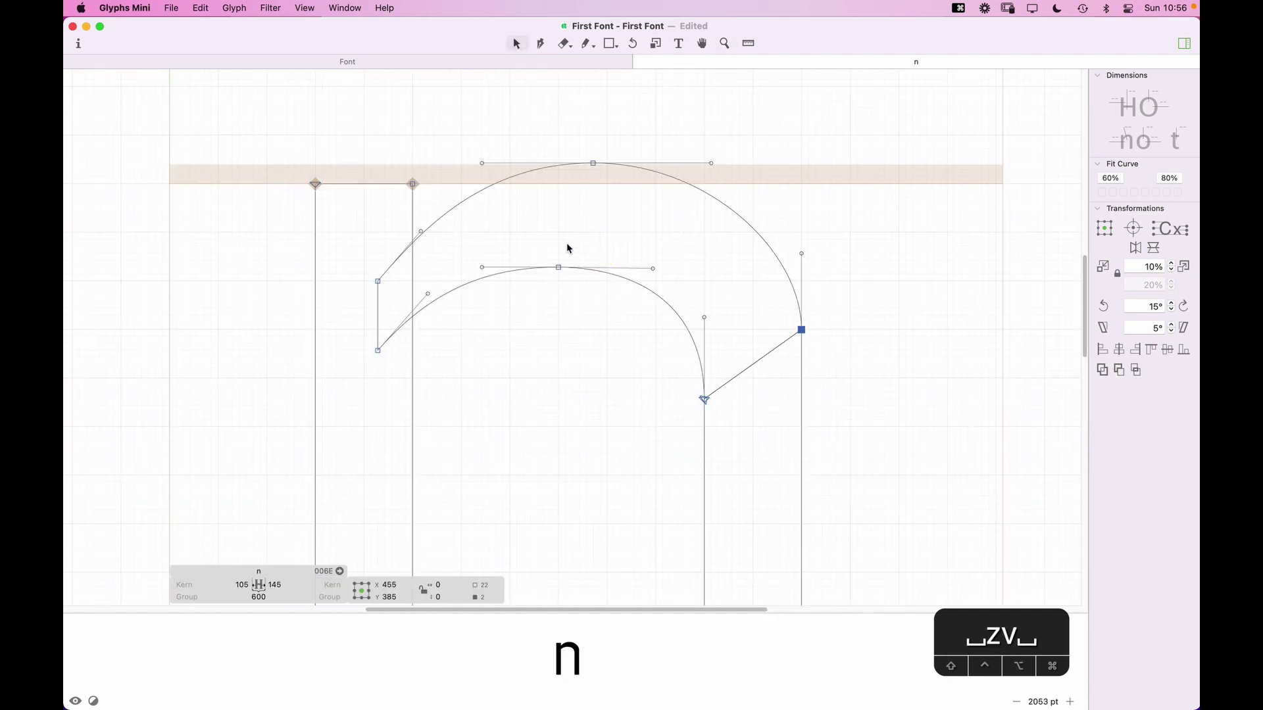
Step: Raise the arch's three inner-contour nodes together by 5 units, centring the selection at Y 387.5, checking the filled preview
click(559, 267)
shift+click(377, 351)
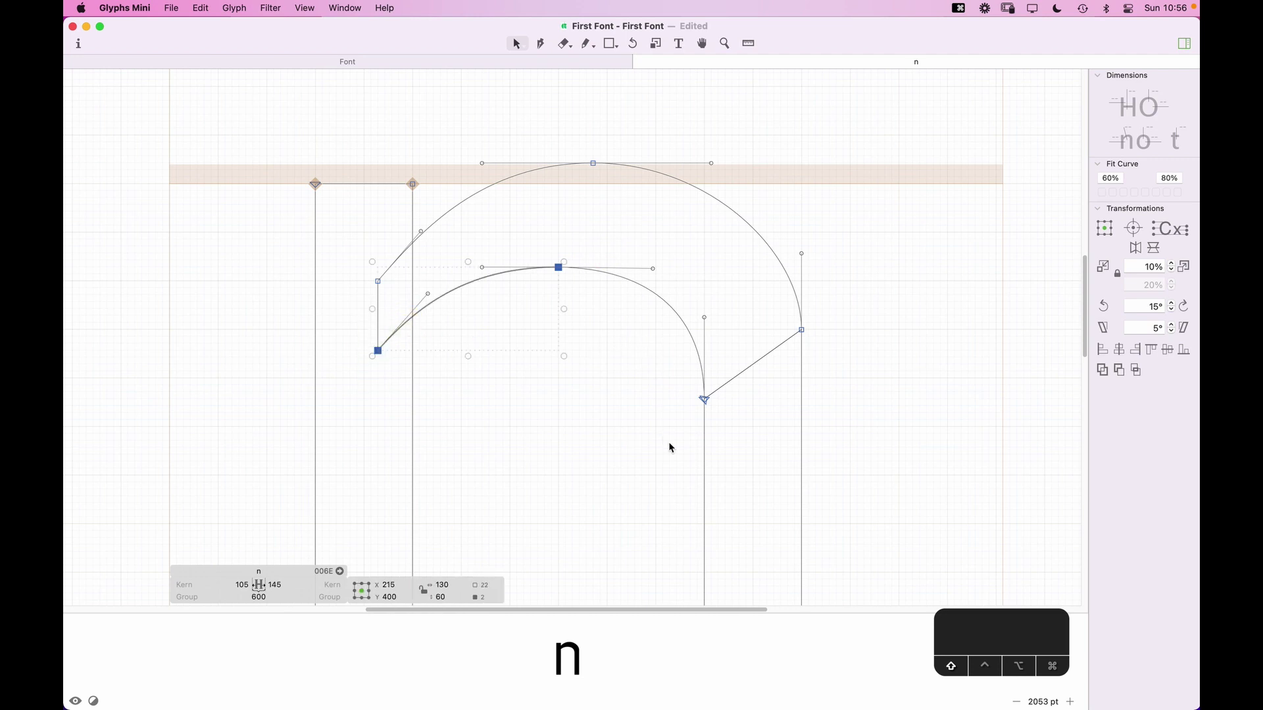
shift+click(704, 399)
key(space)
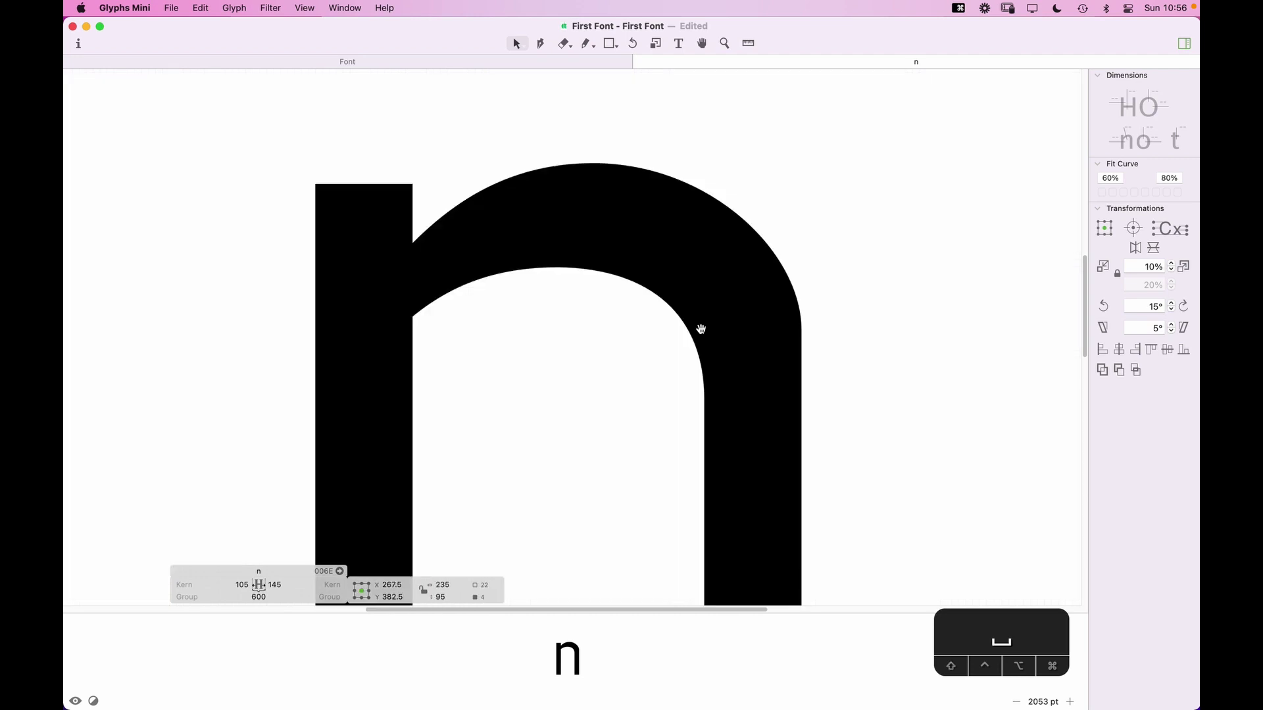
key(super+minus)
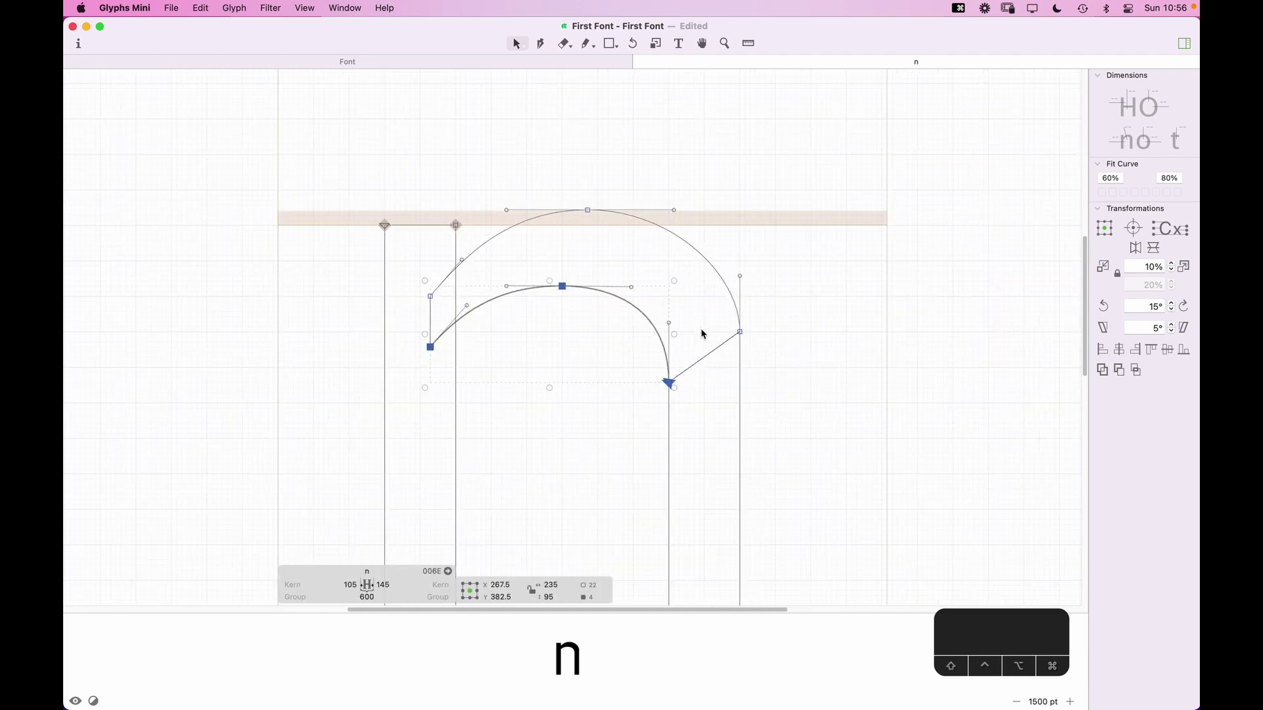
key(space)
scroll(690, 316, down, 5)
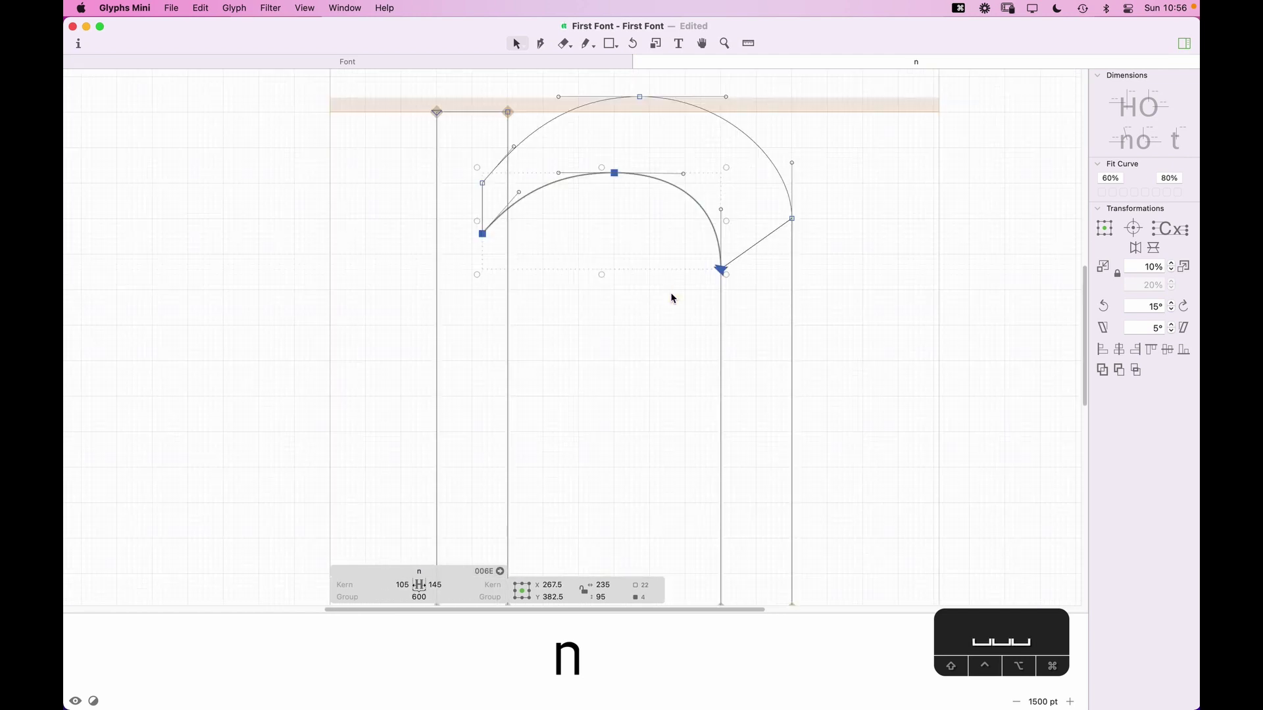
key(space)
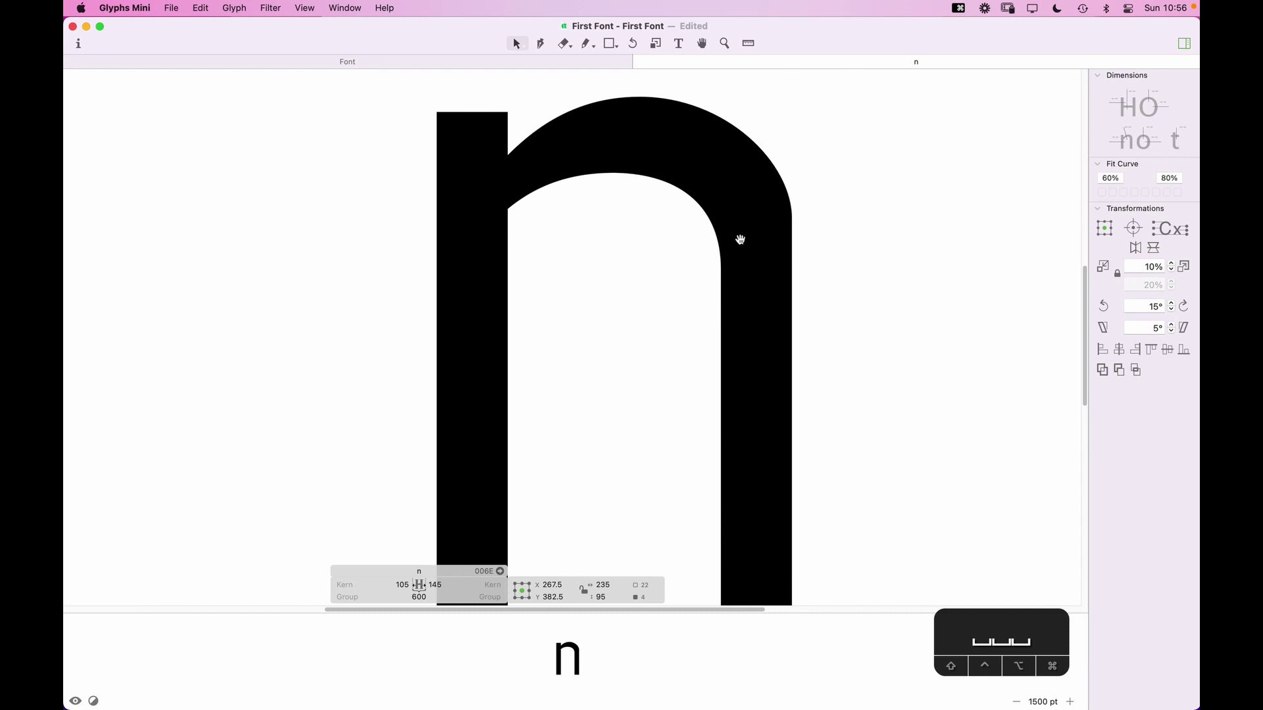
key(Up)
key(Up)
key(Up)
key(Up)
key(Up)
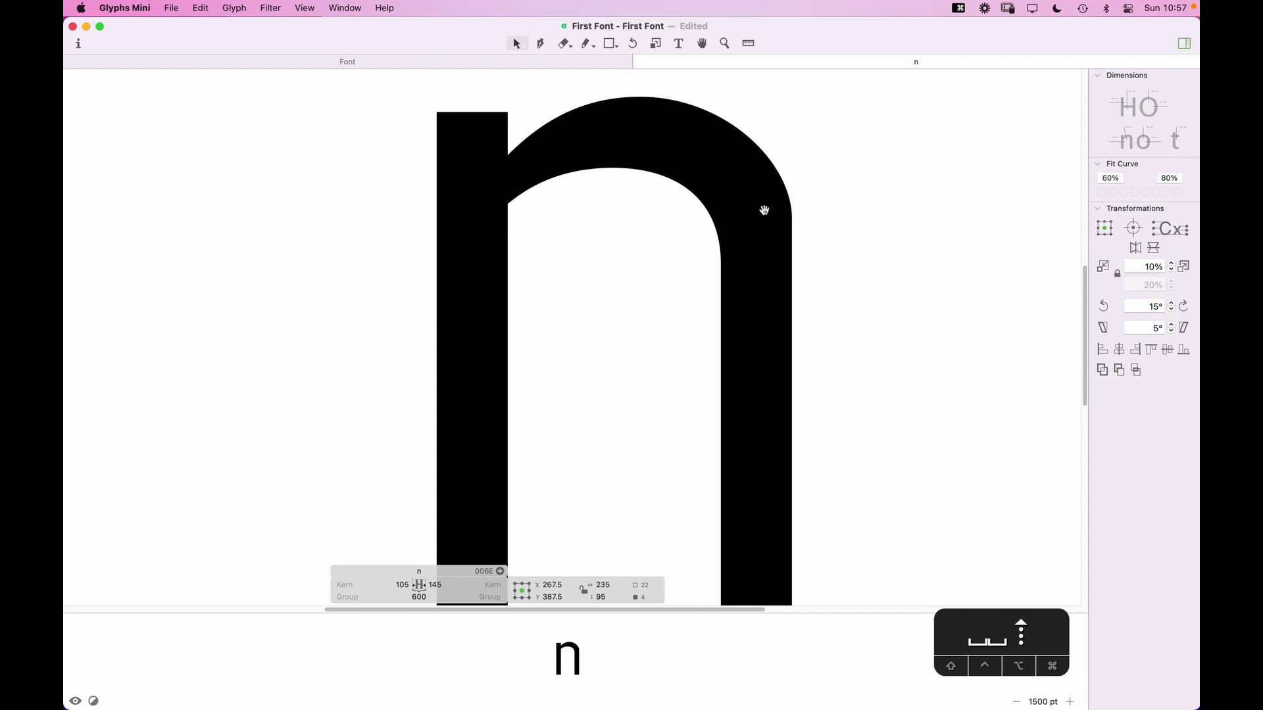
Step: Try lowering the arch's outer right-end node and return it to Y 385
click(792, 219)
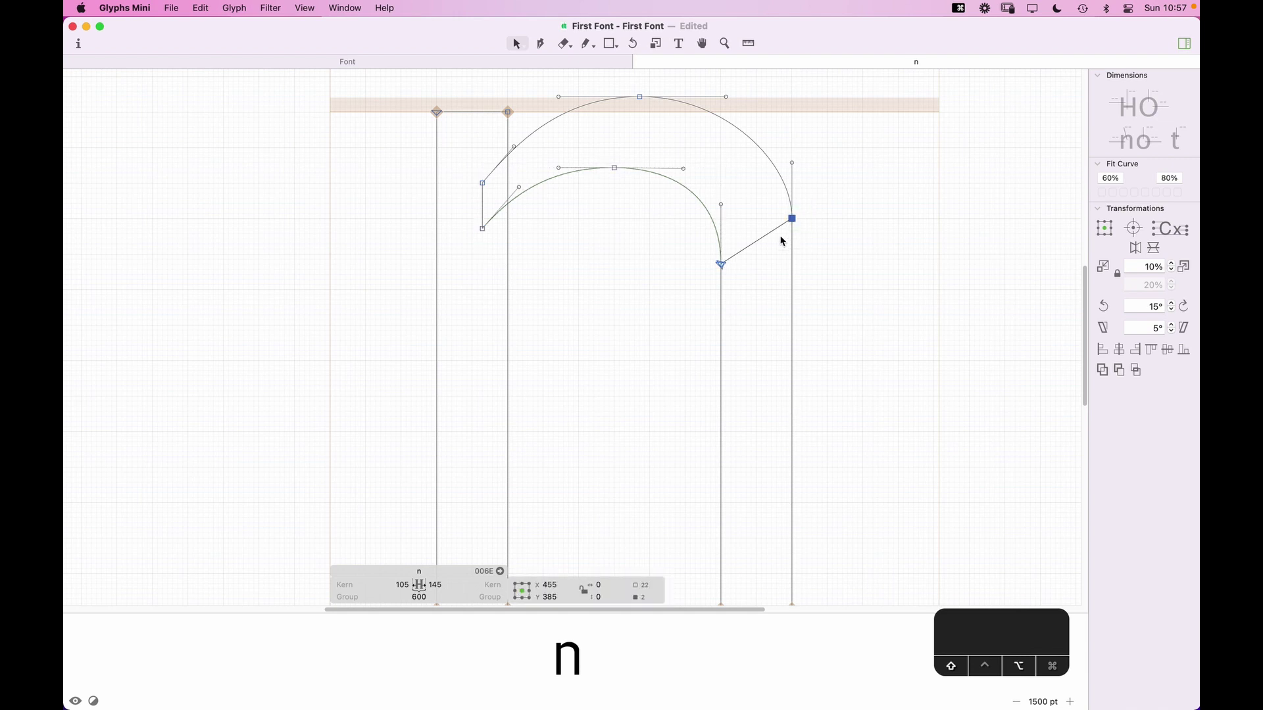
key(shift+Down)
key(shift+Down)
key(shift+Down)
key(shift+Down)
key(shift+Down)
key(shift+Up)
key(shift+Up)
key(shift+Up)
key(shift+Up)
key(shift+Up)
Step: Compare the filled preview of the arch with its outline
key(space)
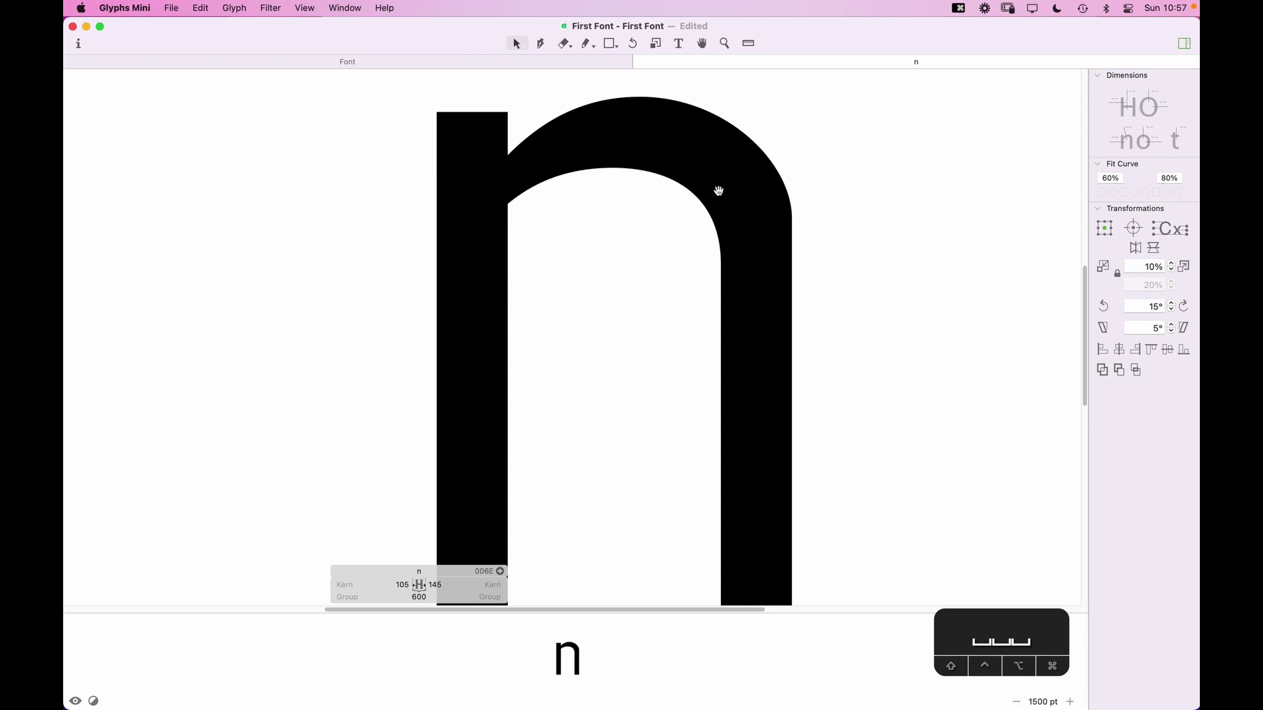
key(space)
key(space)
key(space)
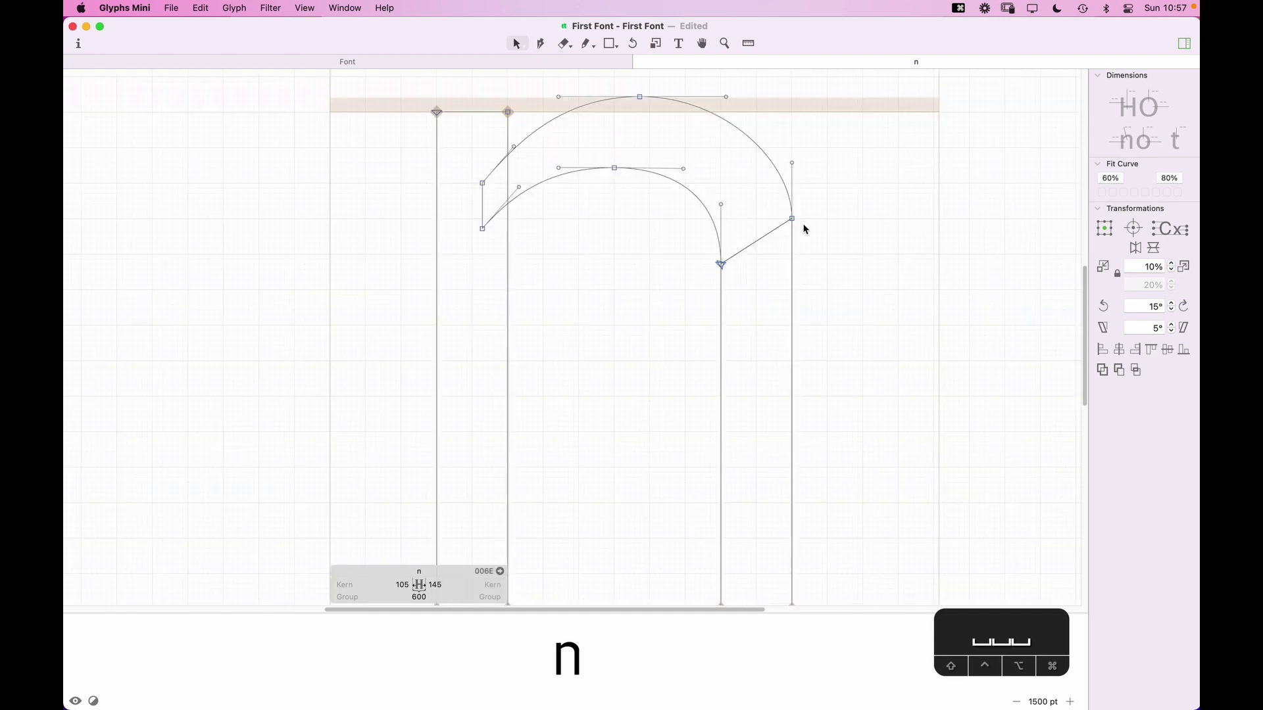
Step: Lower the arch's outer right-end node to Y 370 while leaving its curve handle in place
click(792, 218)
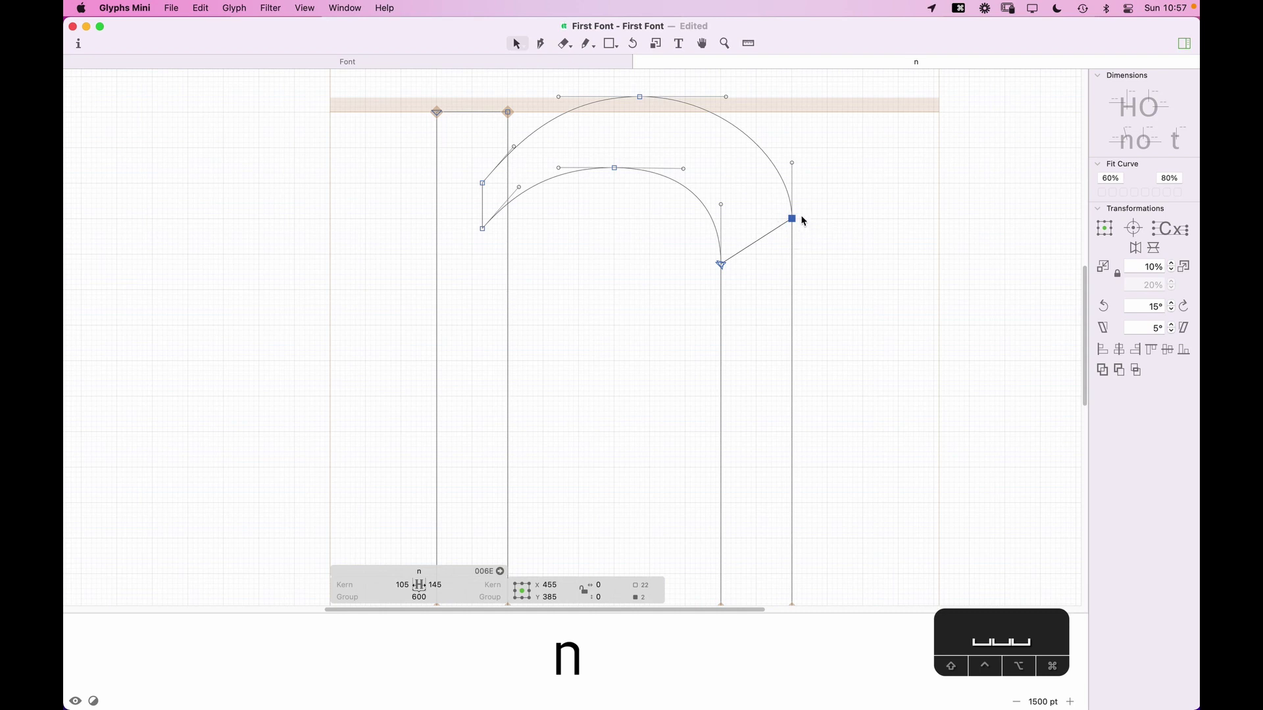
key(alt)
key(alt+Down)
key(alt+Down)
key(alt+Down)
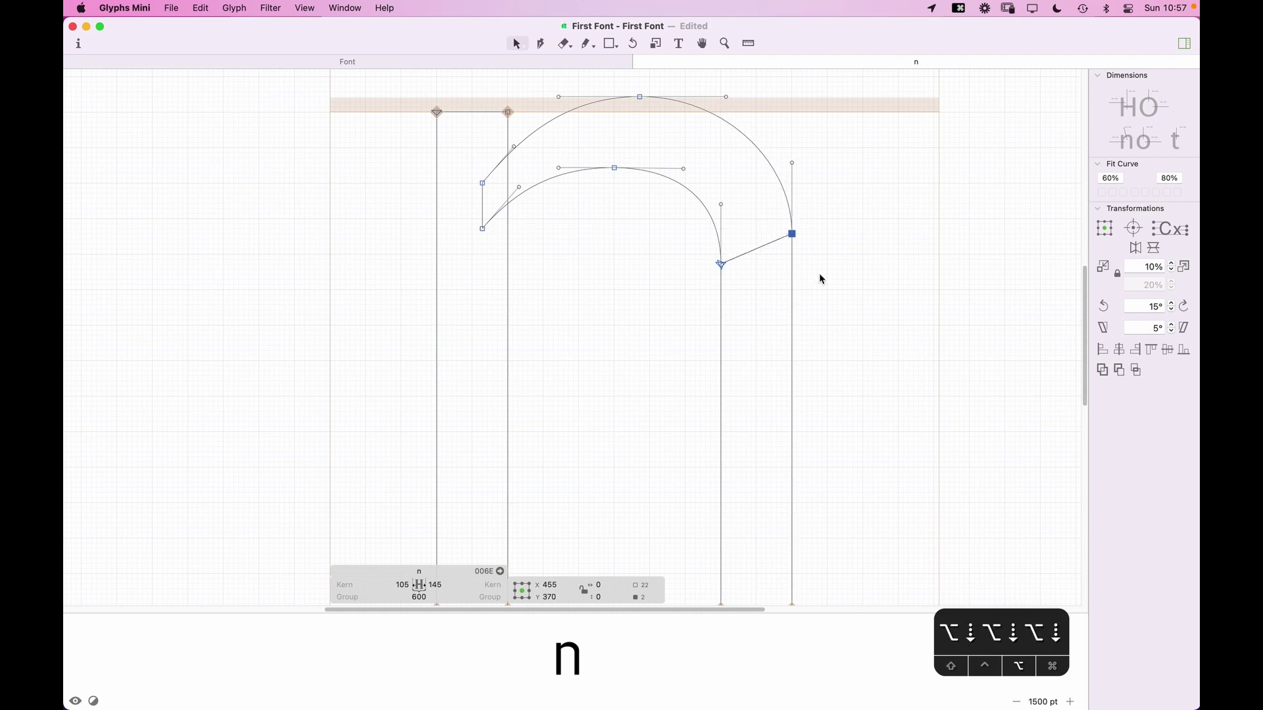
Step: Move the outer peak's right-hand handle to X 393 and preview the filled letter
click(727, 96)
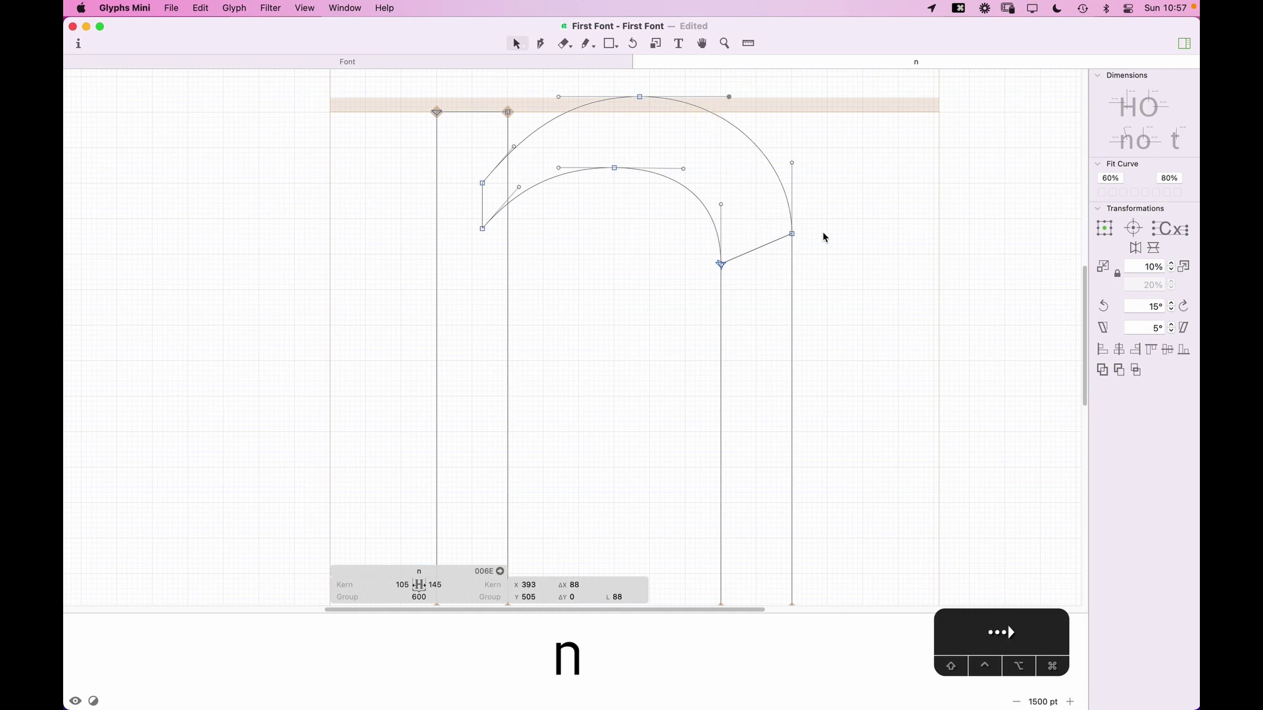
key(space)
drag(835, 258, 833, 226)
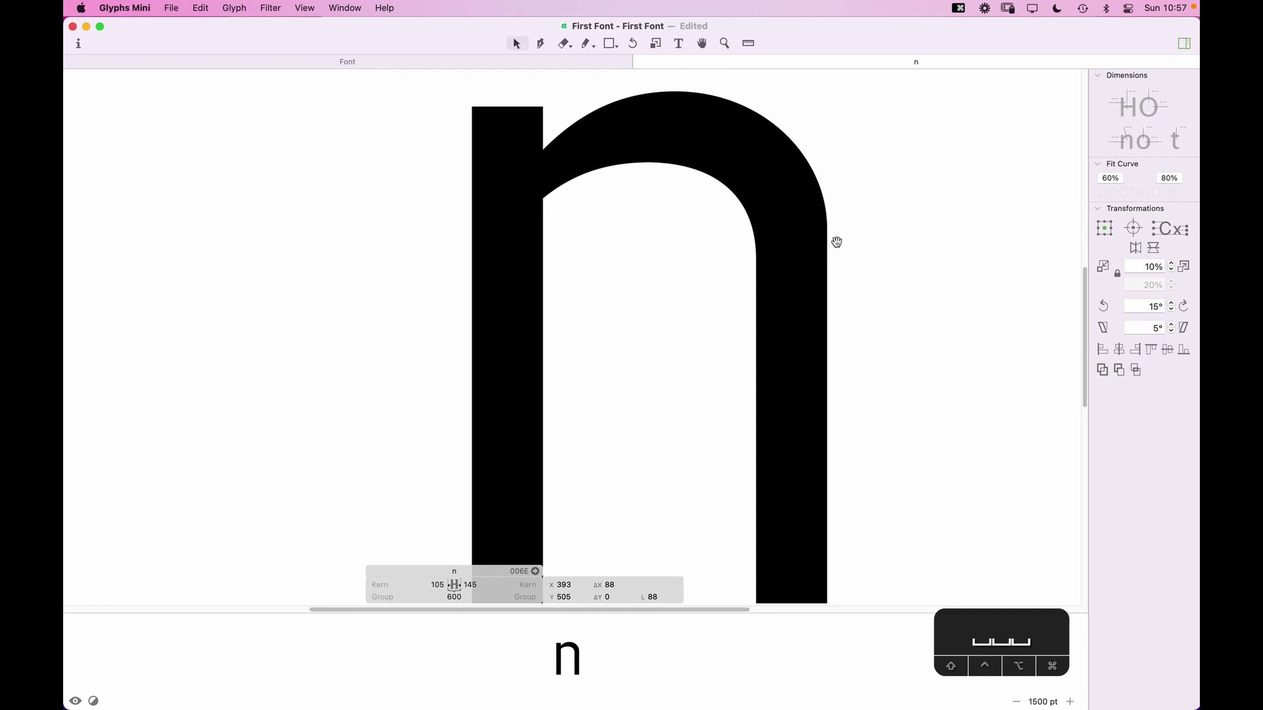
Step: Examine the filled preview of the n, both as a whole letter and close up around the arch
drag(741, 118, 815, 239)
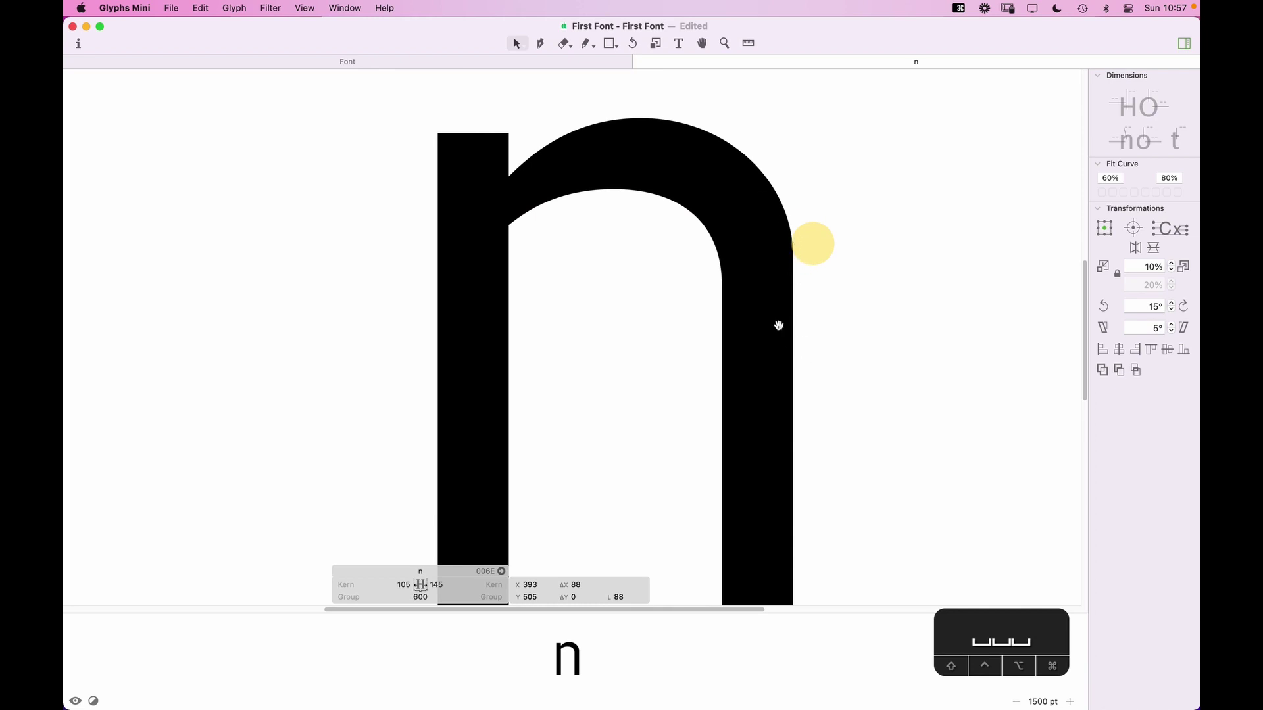
drag(782, 240, 655, 296)
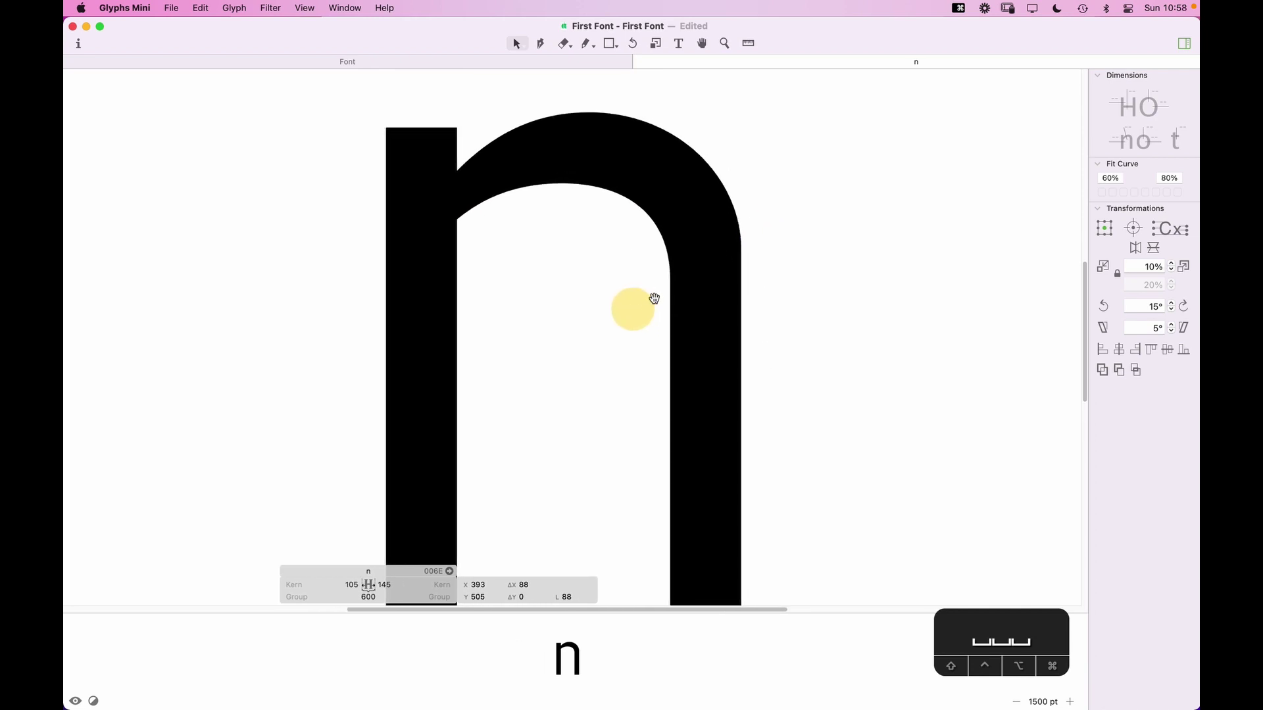
scroll(657, 329, down, 3)
scroll(668, 342, up, 2)
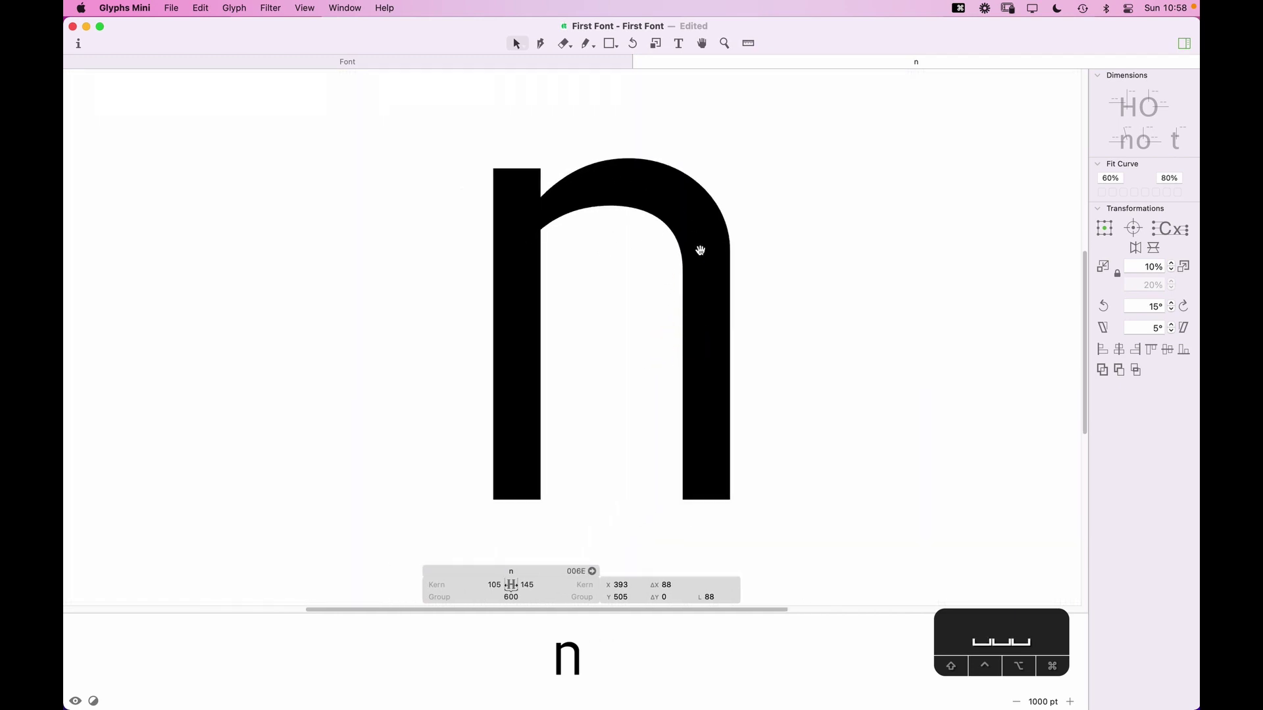
key(z)
drag(784, 135, 458, 295)
key(v)
key(space)
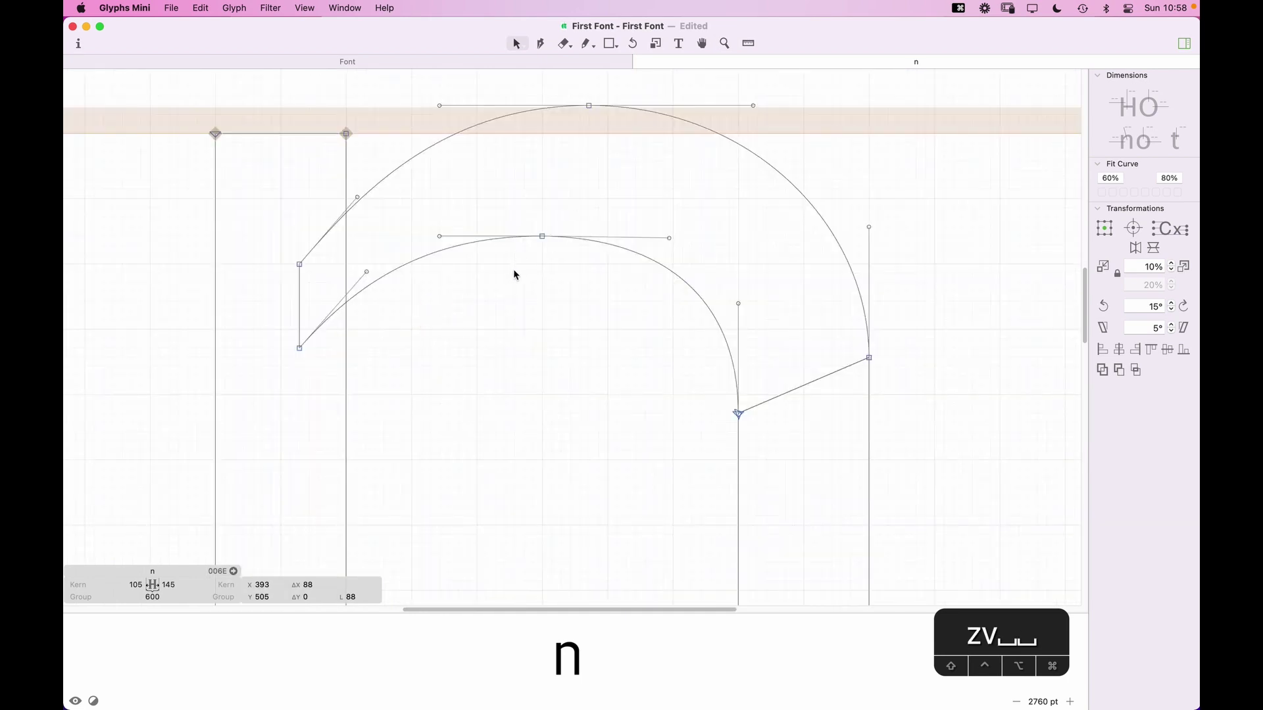
Step: Raise the inner arch's peak node and right-end node together by 5 units and preview the filled letter
click(542, 236)
shift+click(738, 414)
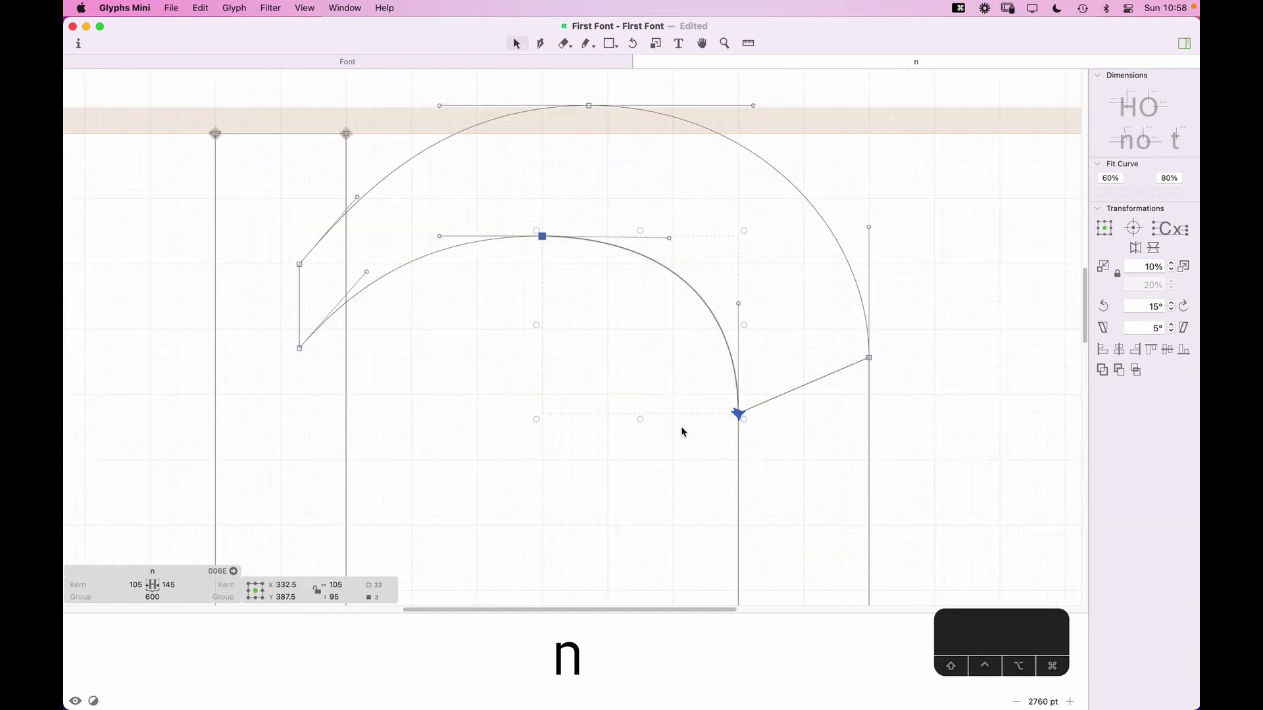
key(Up)
key(Up)
key(Up)
key(Up)
key(Up)
click(522, 417)
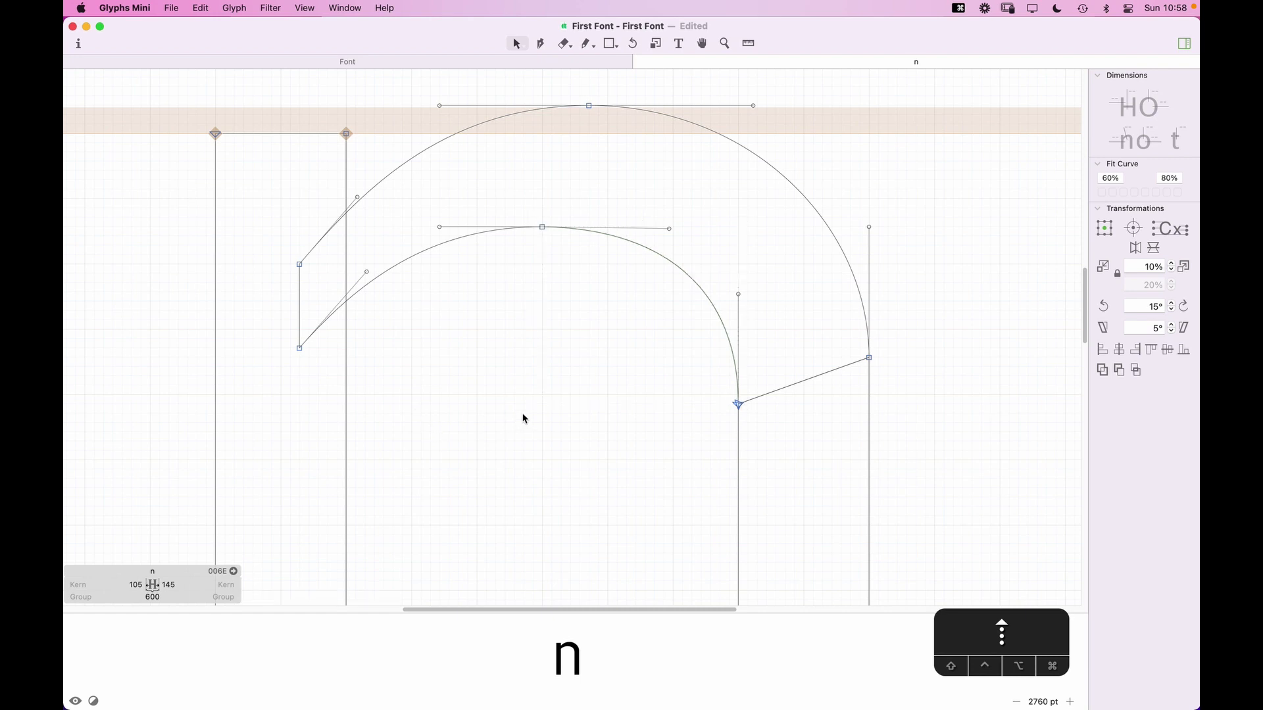
key(super+minus)
key(super+minus)
key(space)
drag(586, 400, 623, 293)
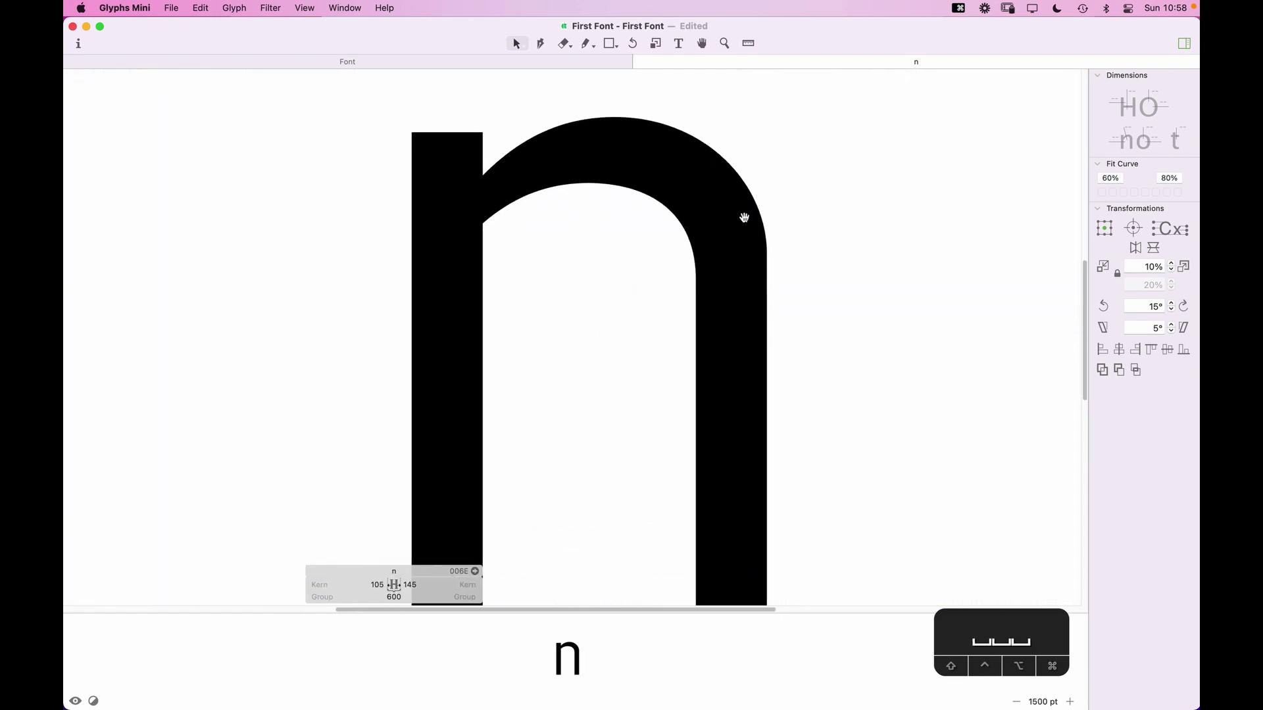
Step: Lower the arch's two left-end nodes together until their centre is at Y 372.5
click(570, 307)
drag(425, 186, 479, 276)
key(alt+Down)
key(alt+Down)
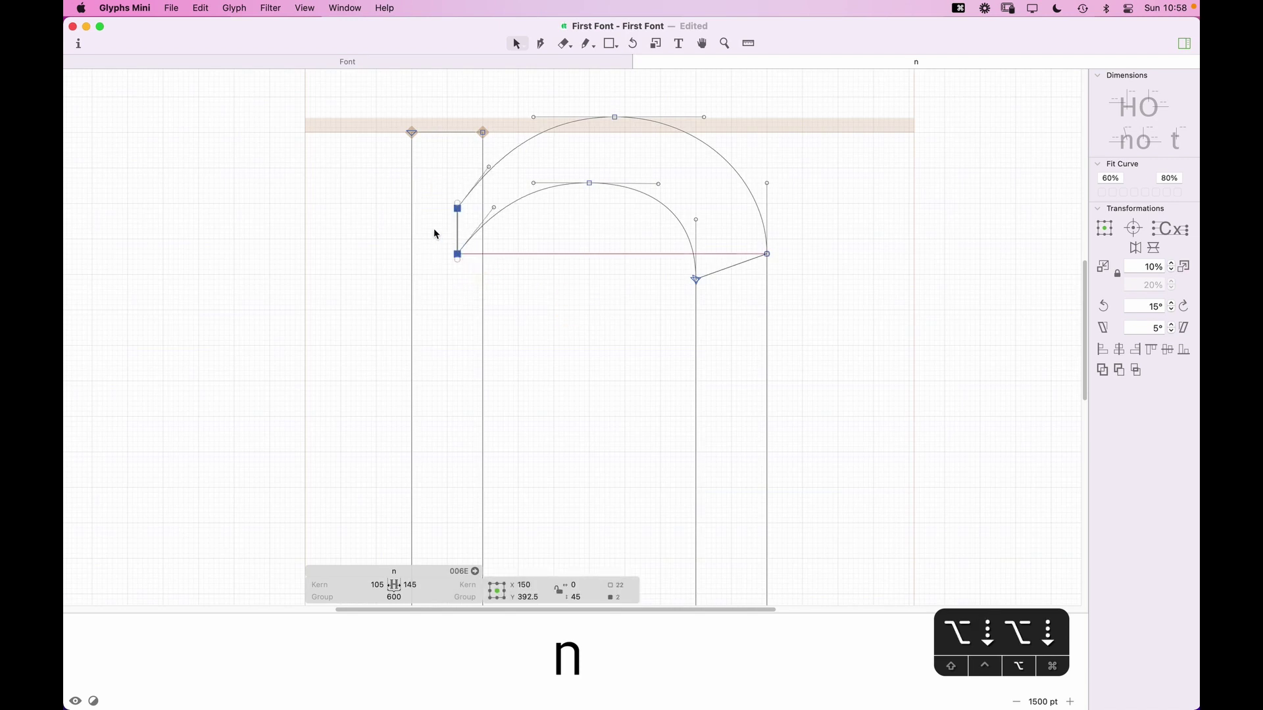
key(Down)
key(Down)
key(Down)
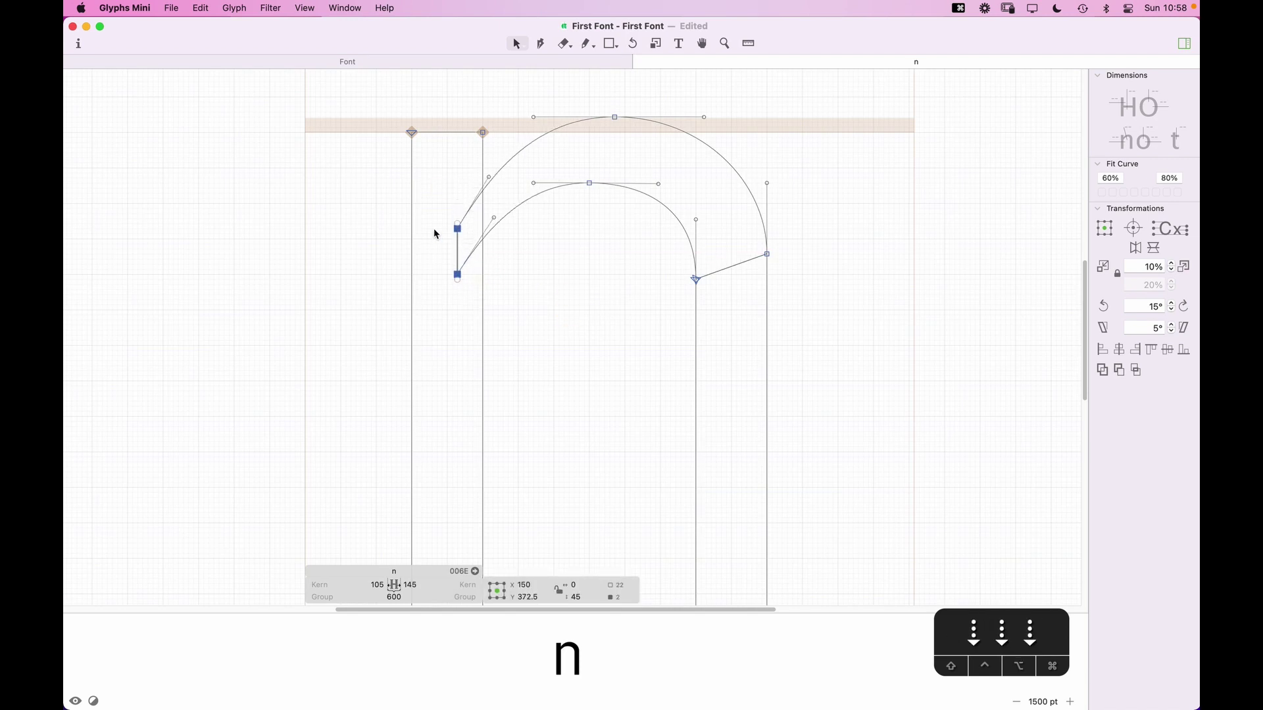
Step: Shift the arch's two left-end nodes to X 160, raise their centre to Y 377.5, and preview the filled letter
key(space)
key(Right)
key(Right)
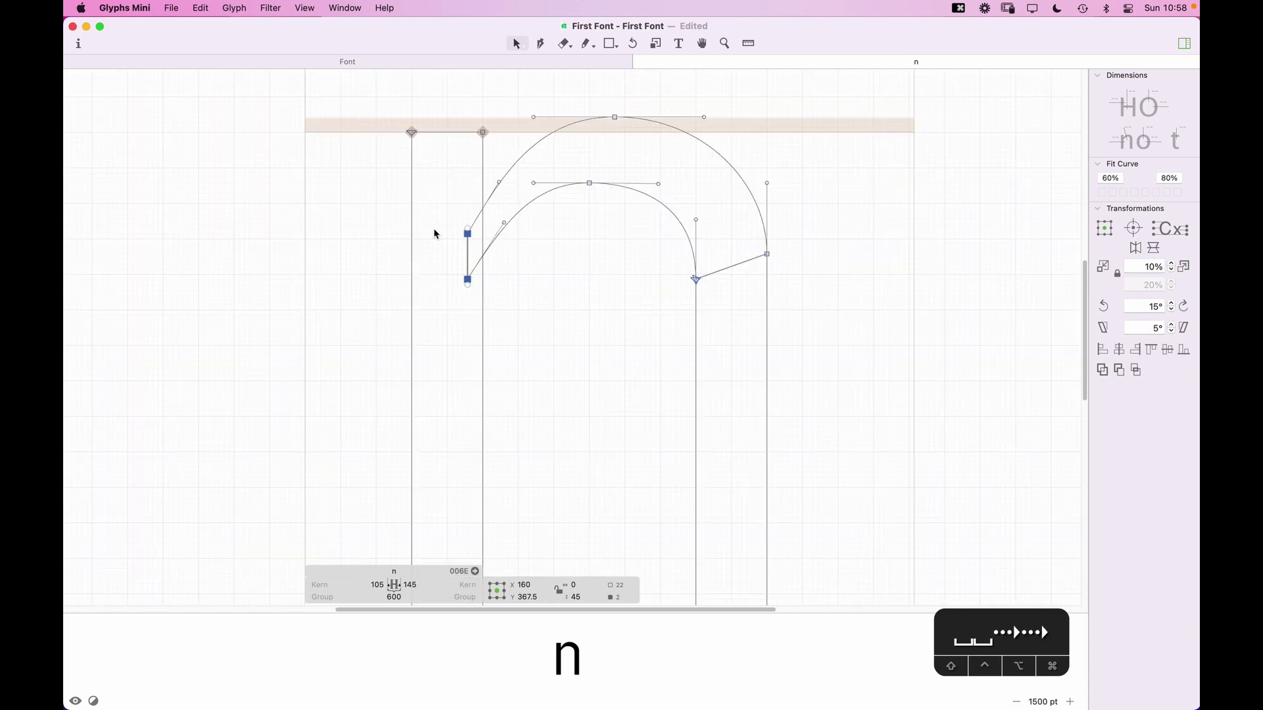
key(Up)
key(Up)
click(520, 363)
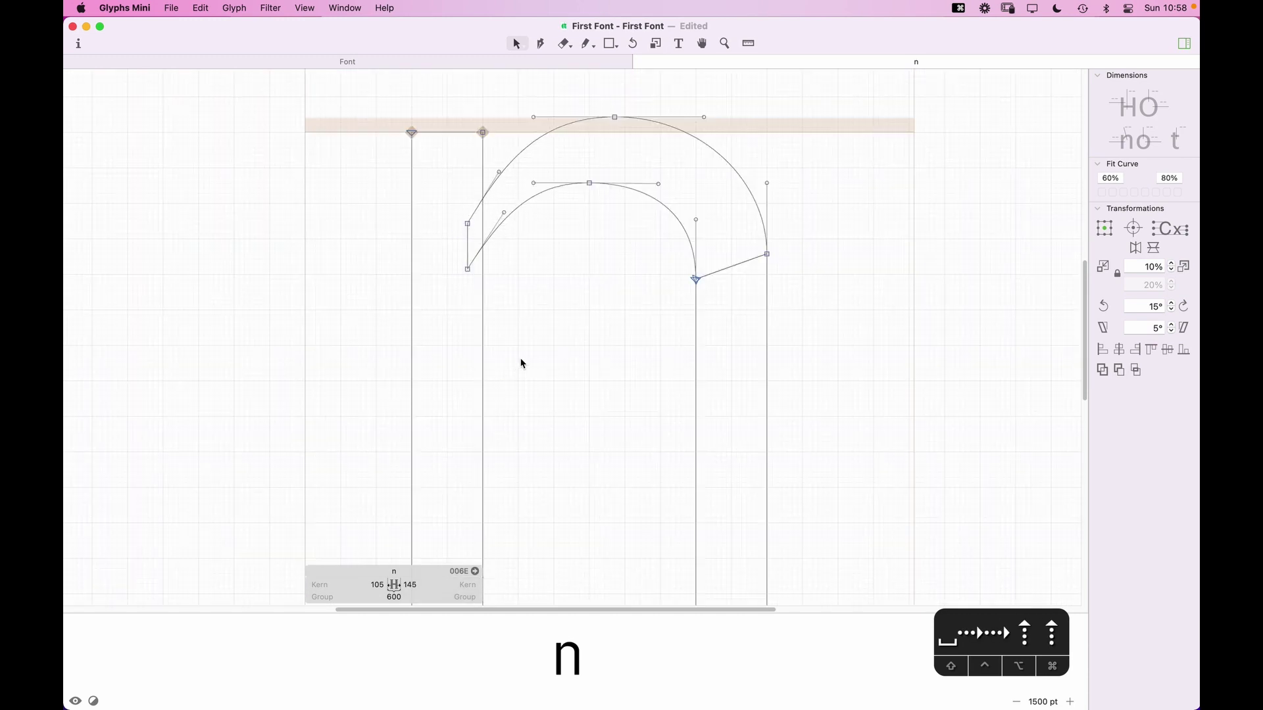
key(super+minus)
key(space)
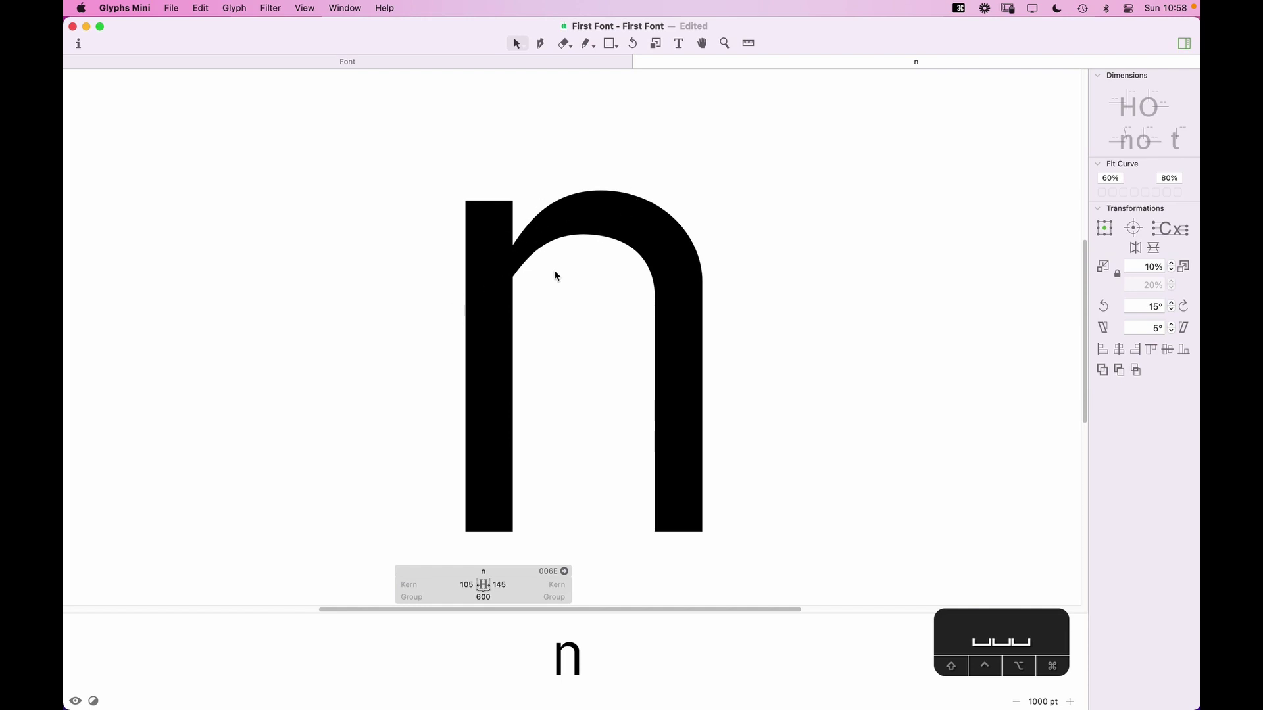
Step: Move the arch's outer left-end node to X 150 and check the filled preview
click(524, 226)
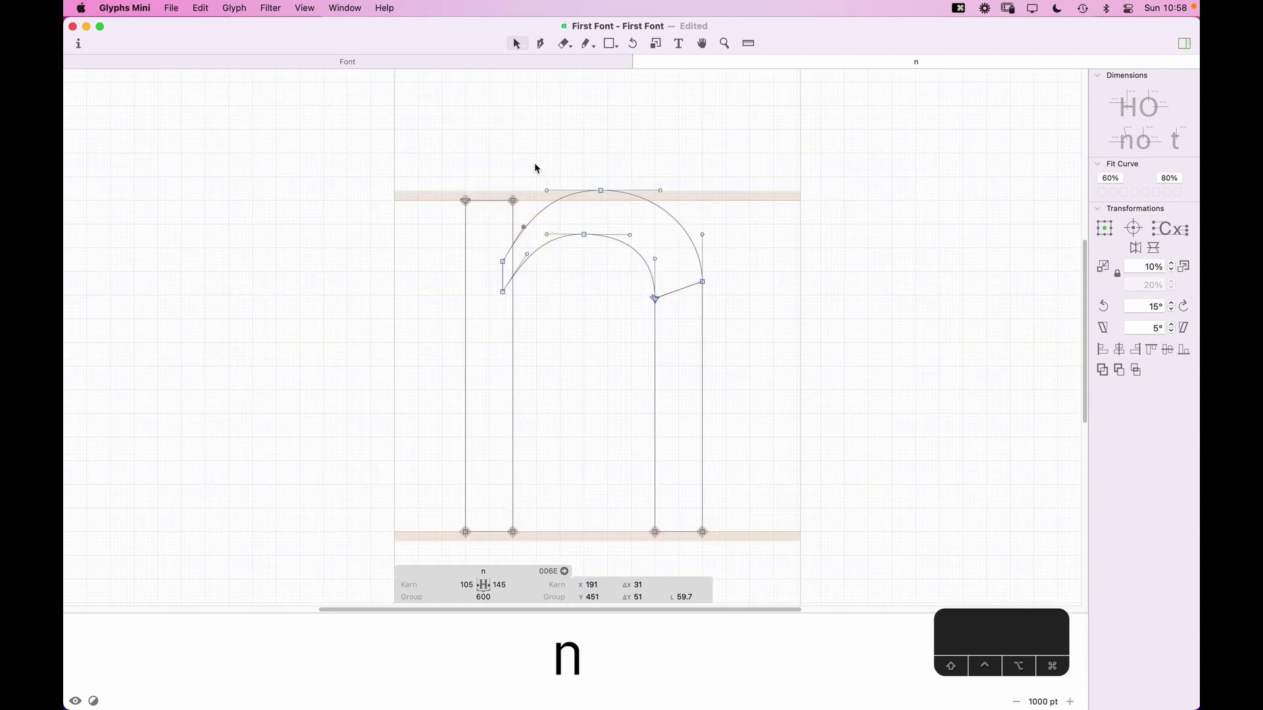
click(503, 261)
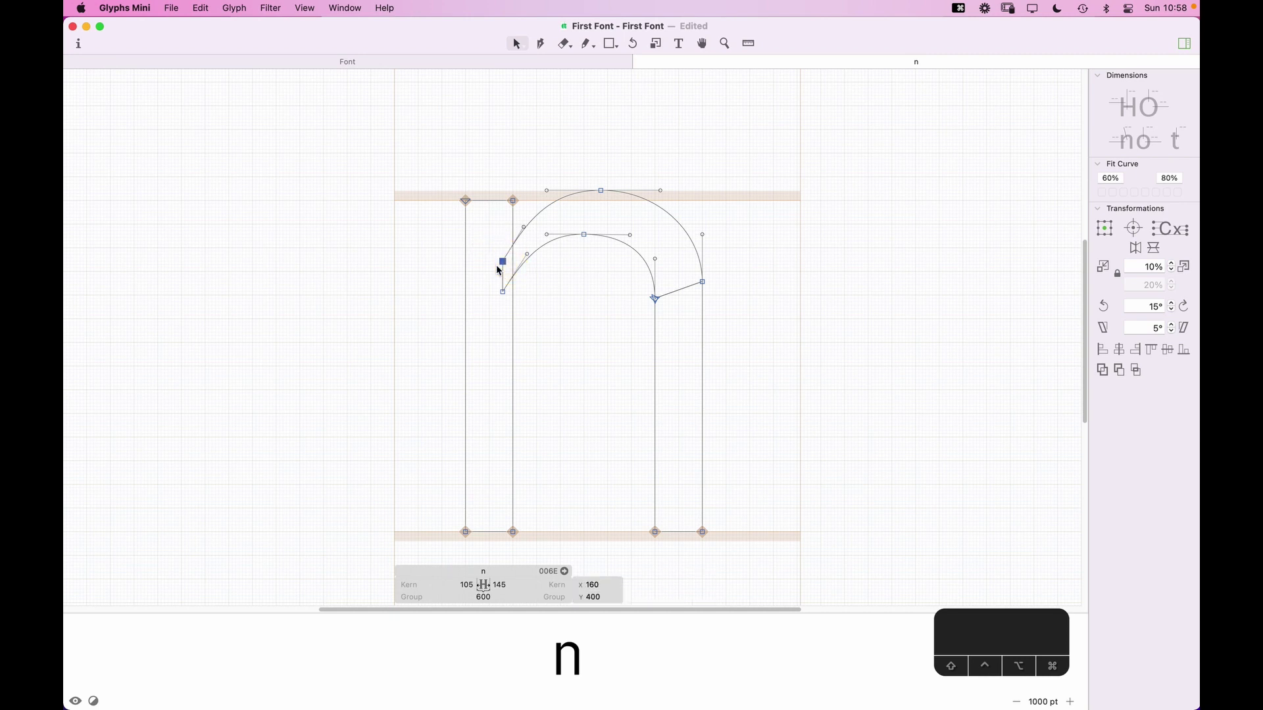
key(Left)
key(Left)
key(Left)
key(Left)
key(Left)
key(Left)
key(Left)
key(Left)
key(Left)
key(Left)
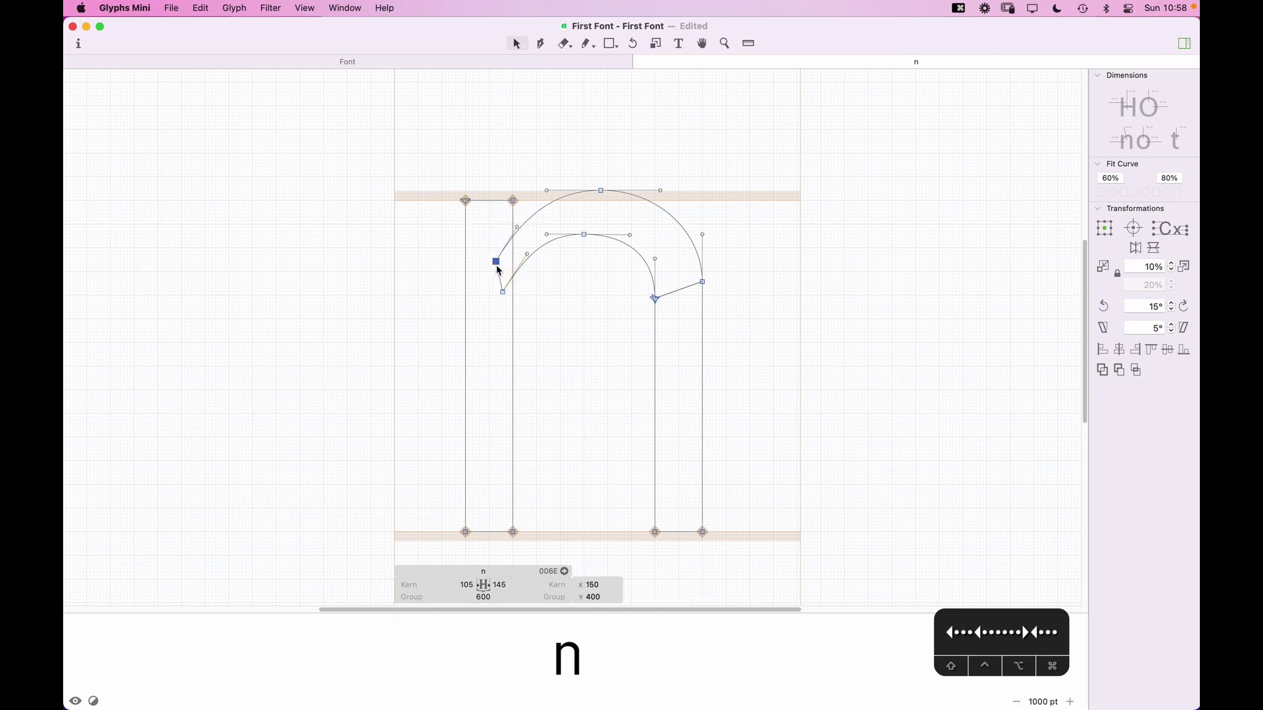
key(space)
Step: Move the curve handles of both left-end arch nodes together 6 units left and 3 units up
key(z)
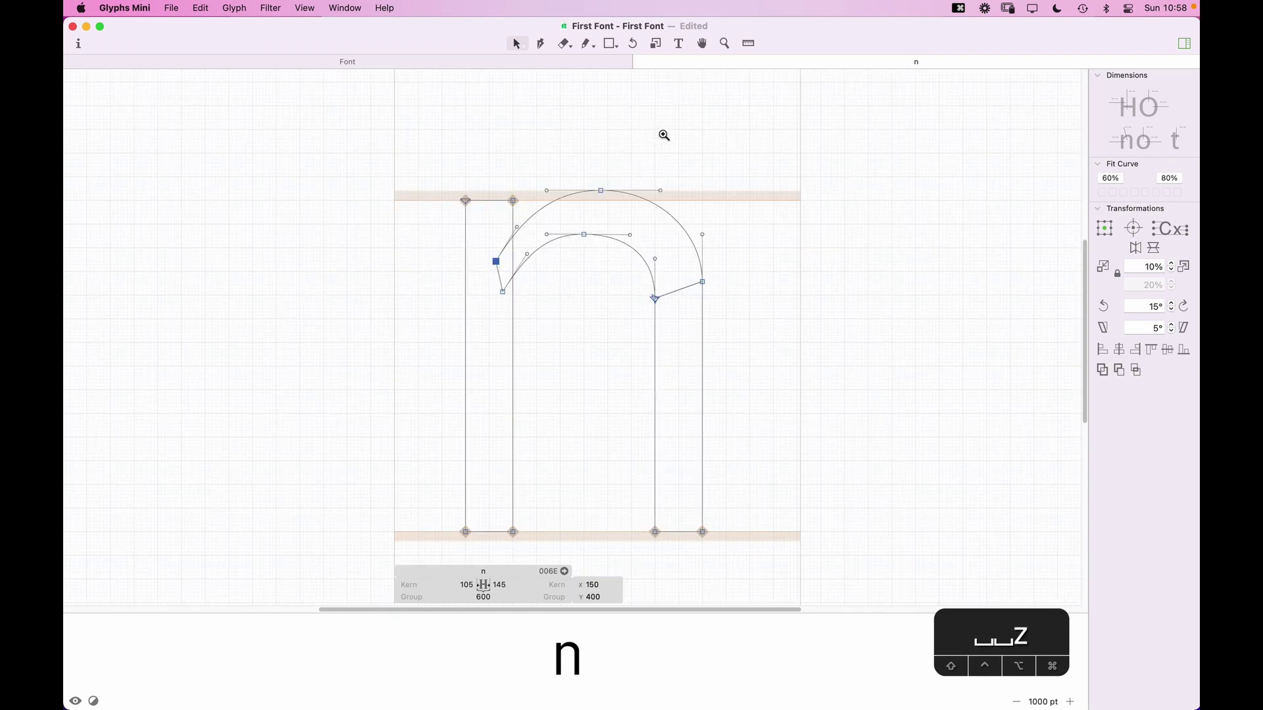
drag(663, 136, 452, 327)
key(v)
click(525, 370)
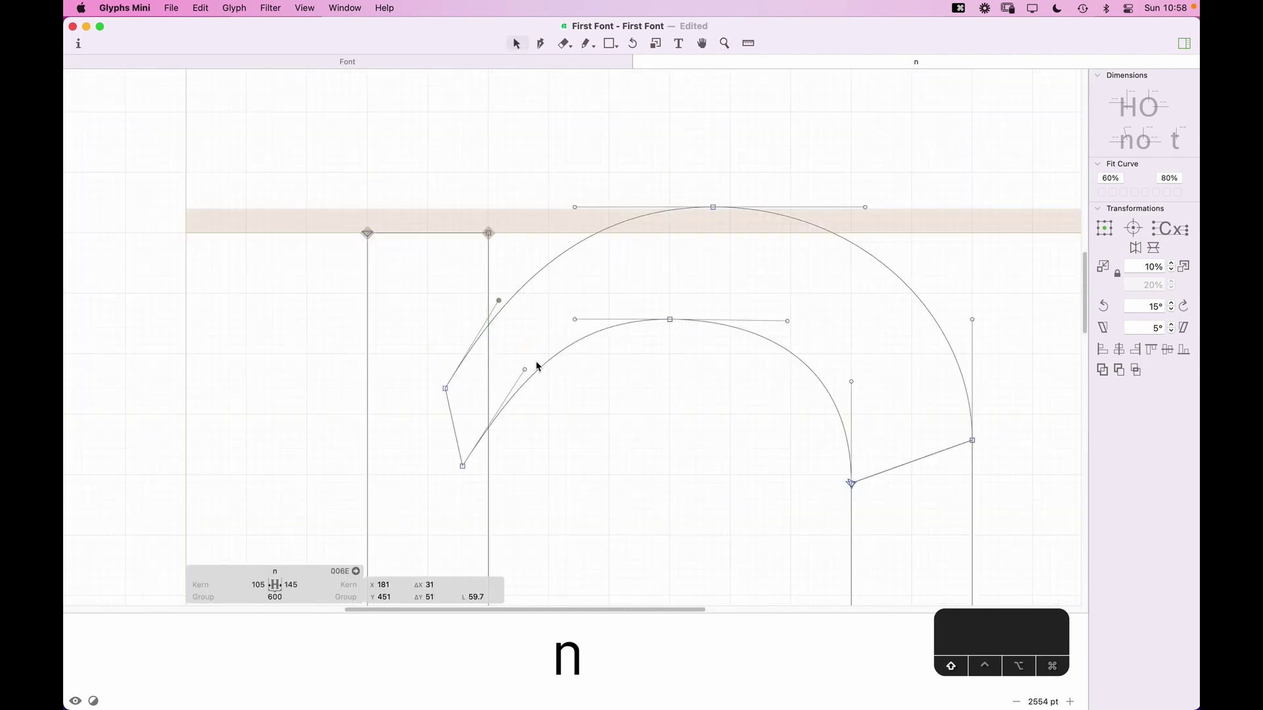
shift+click(498, 301)
key(Left)
key(Left)
key(Left)
key(Left)
key(Left)
key(Left)
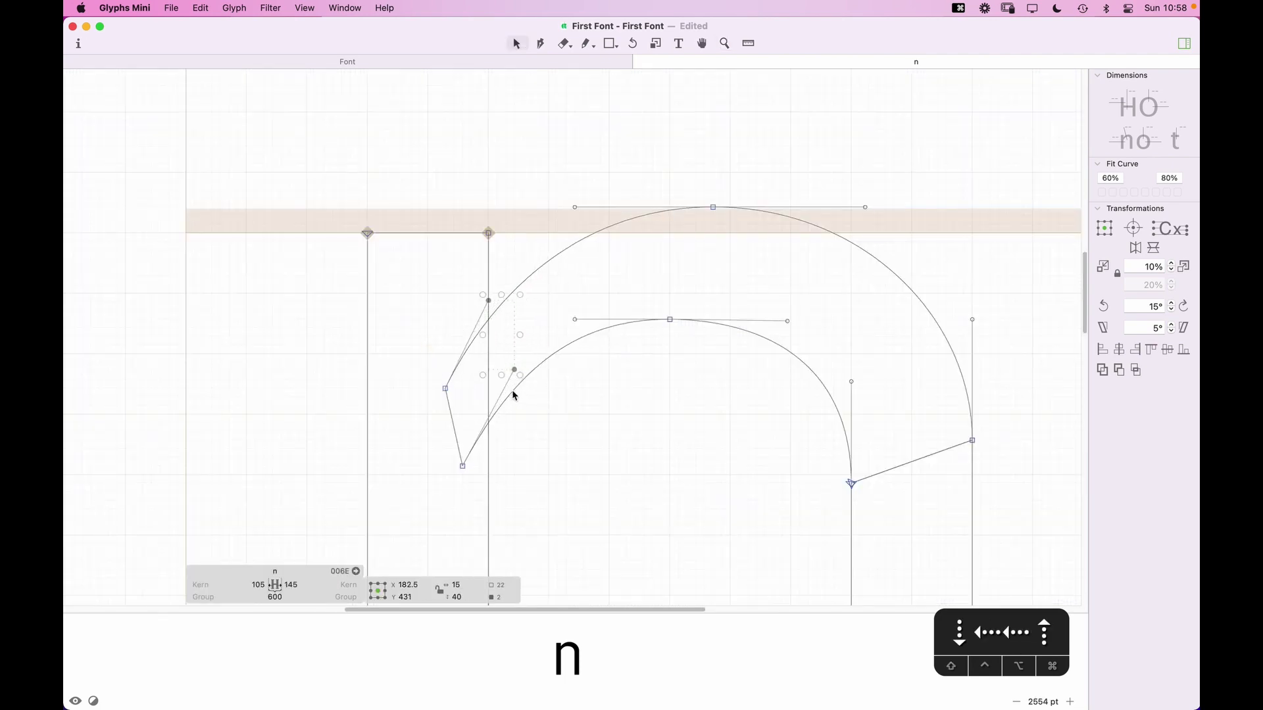
key(Up)
key(Up)
key(Up)
Step: Preview the whole filled n and examine where the arch joins the left stem
key(super+minus)
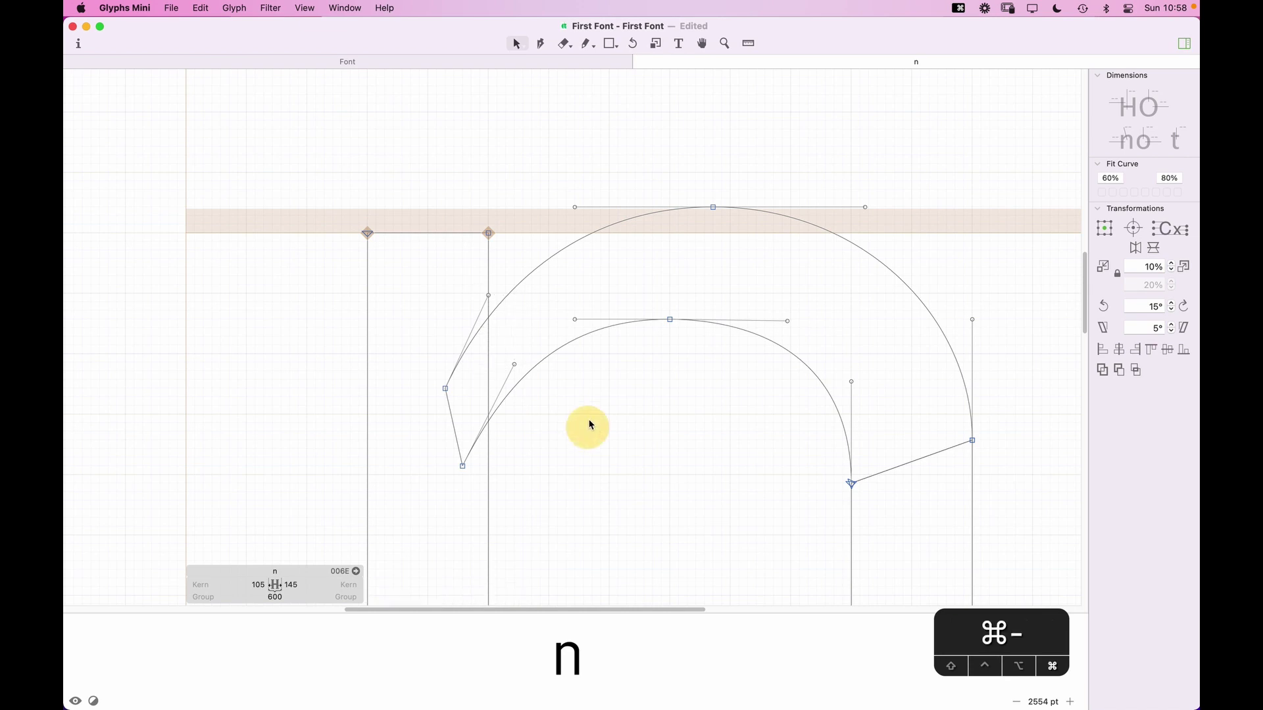
key(super+minus)
key(super+minus)
key(space)
drag(583, 417, 591, 220)
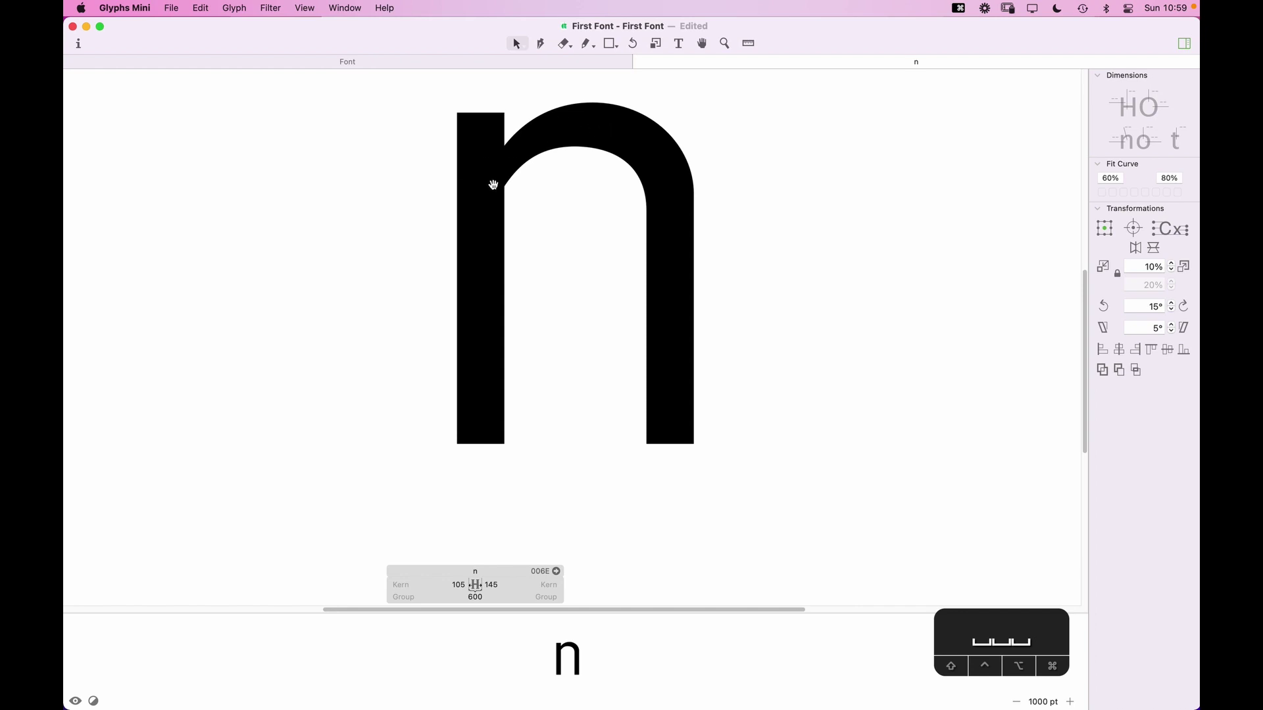
key(space)
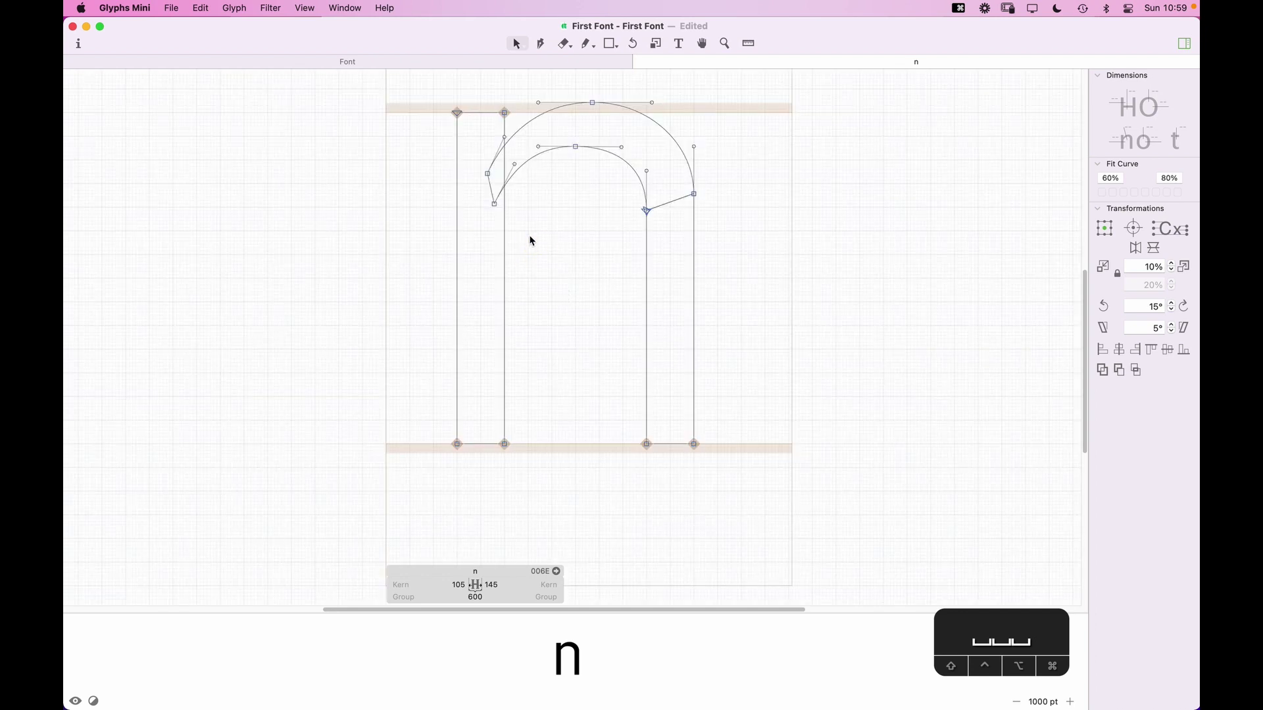
Step: Try moving the arch's two left-end nodes together to a centre of X 165, Y 372.5
drag(477, 170, 500, 217)
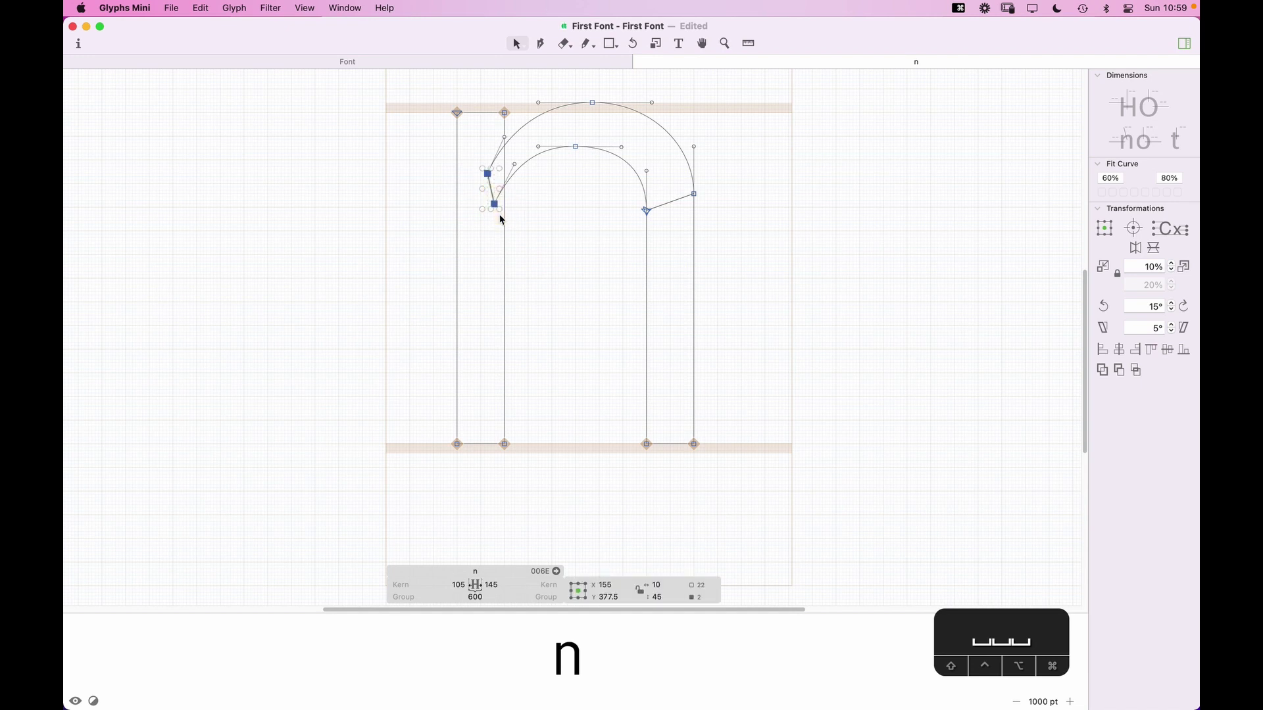
key(Down)
key(Down)
key(Right)
key(Up)
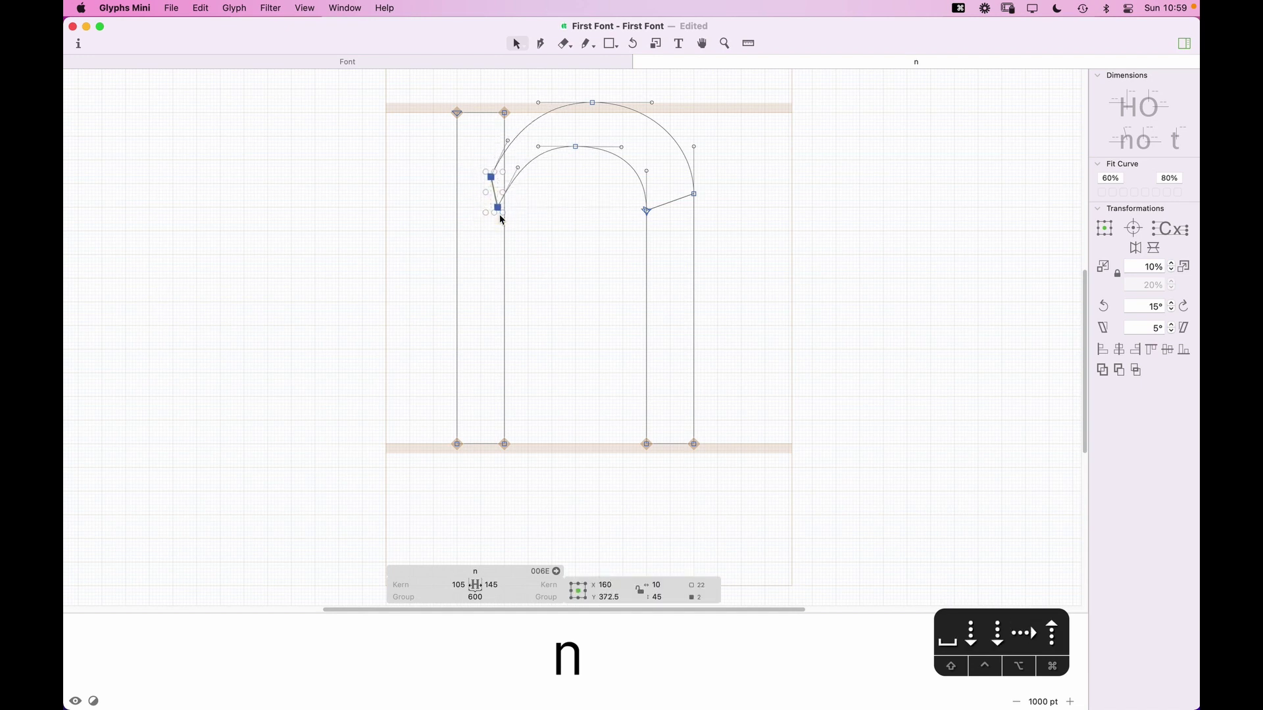
key(Right)
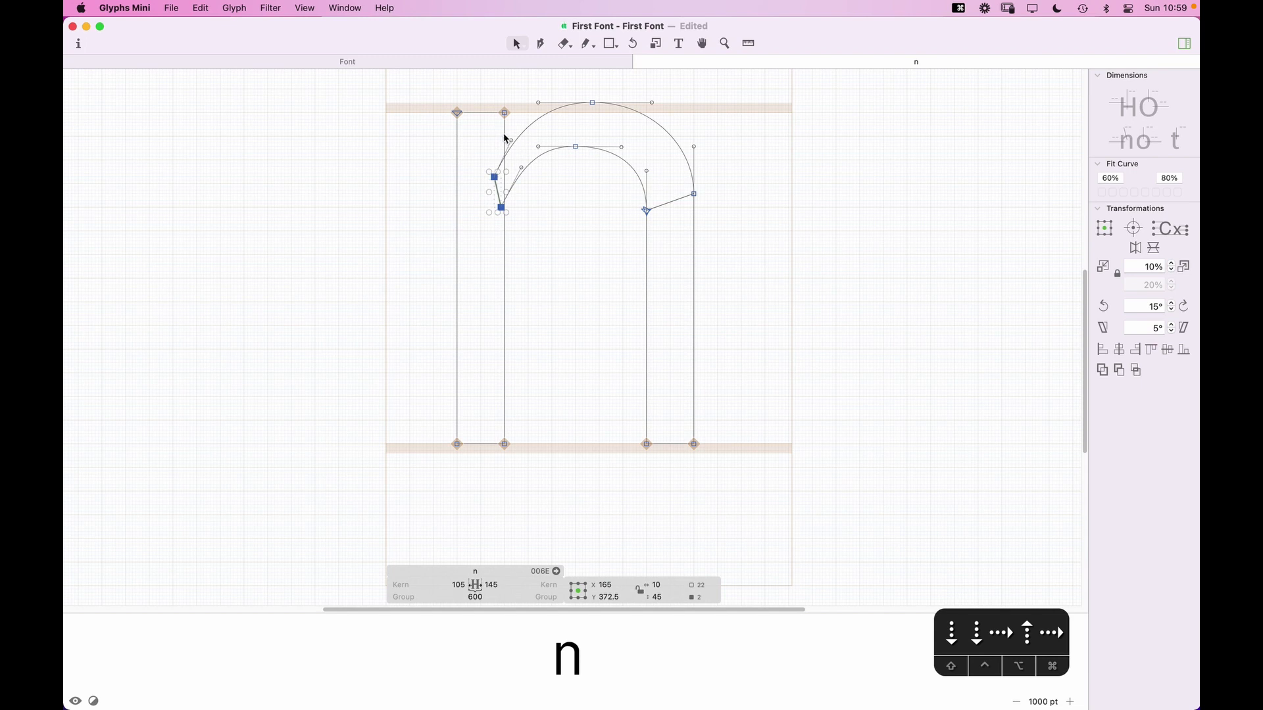
Step: Try shifting the arch's outer left-end node to X 155 and preview the filled letter
click(521, 146)
click(494, 177)
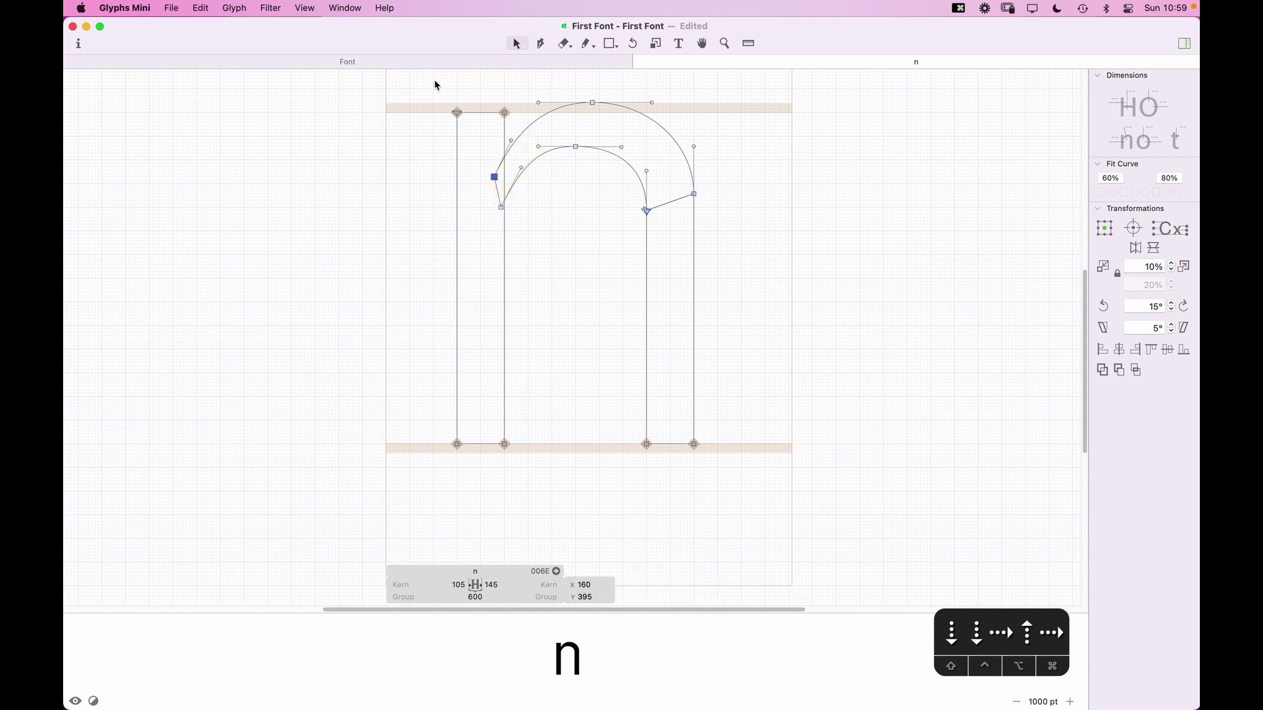
key(Left)
key(space)
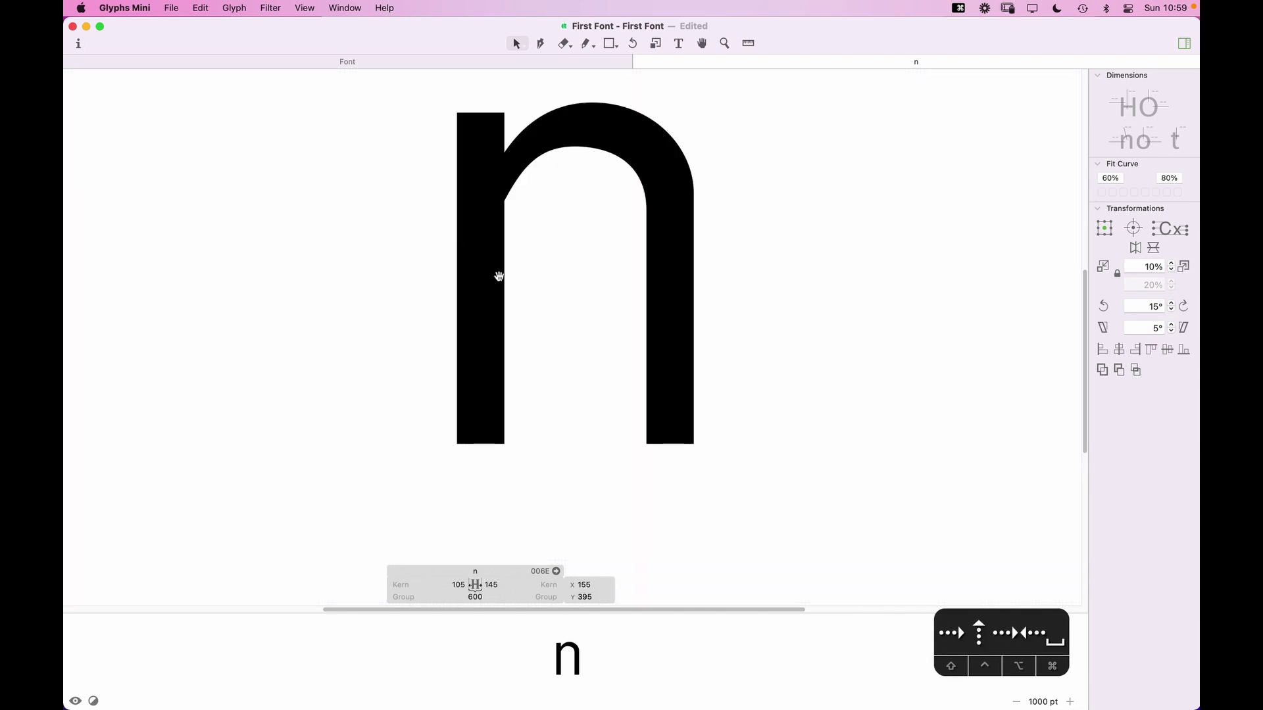
drag(581, 231, 575, 274)
Step: Undo the last moves of the arch's left-end nodes and preview the filled letter
key(super+z)
key(super+z)
key(super+z)
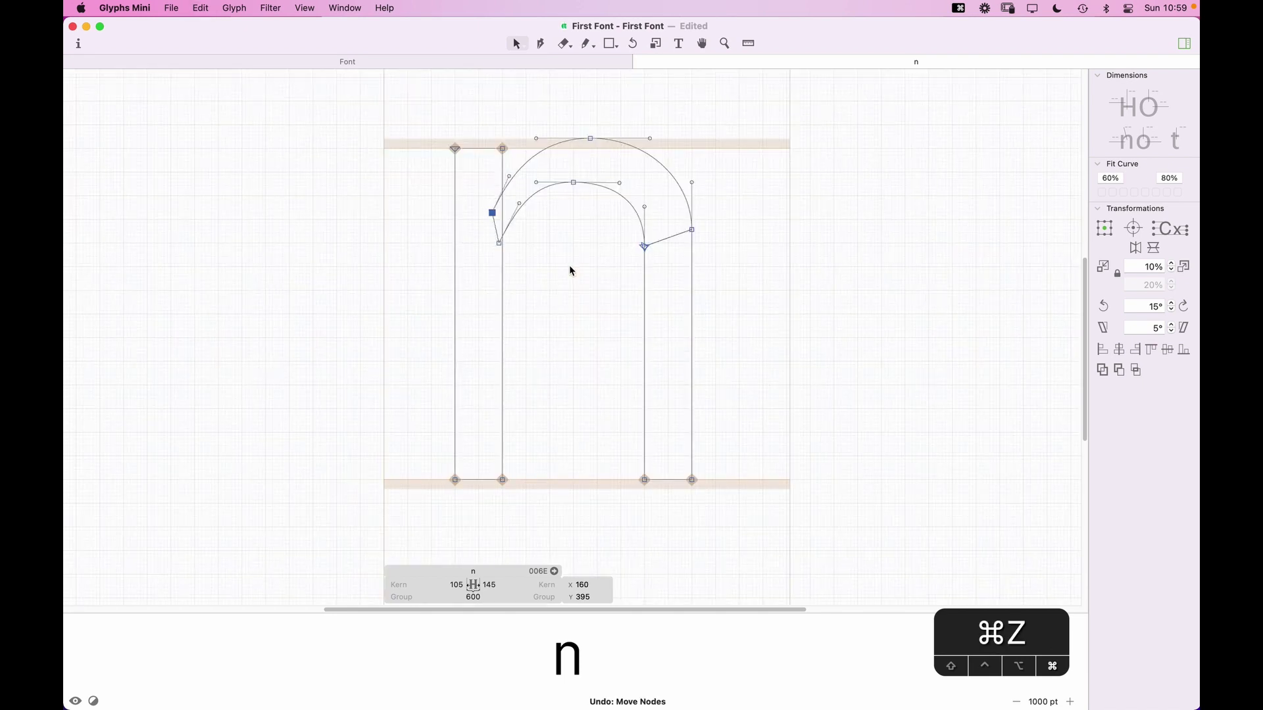
key(super+z)
key(super+z)
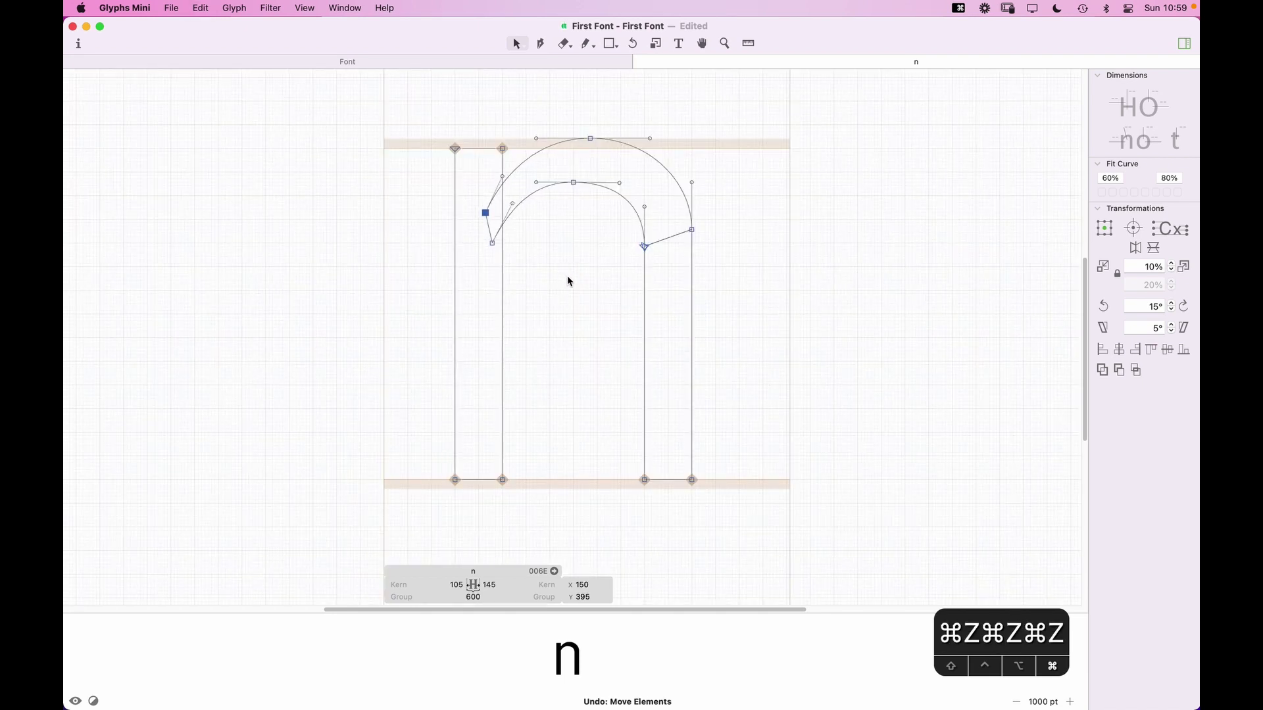
key(space)
key(space)
key(space)
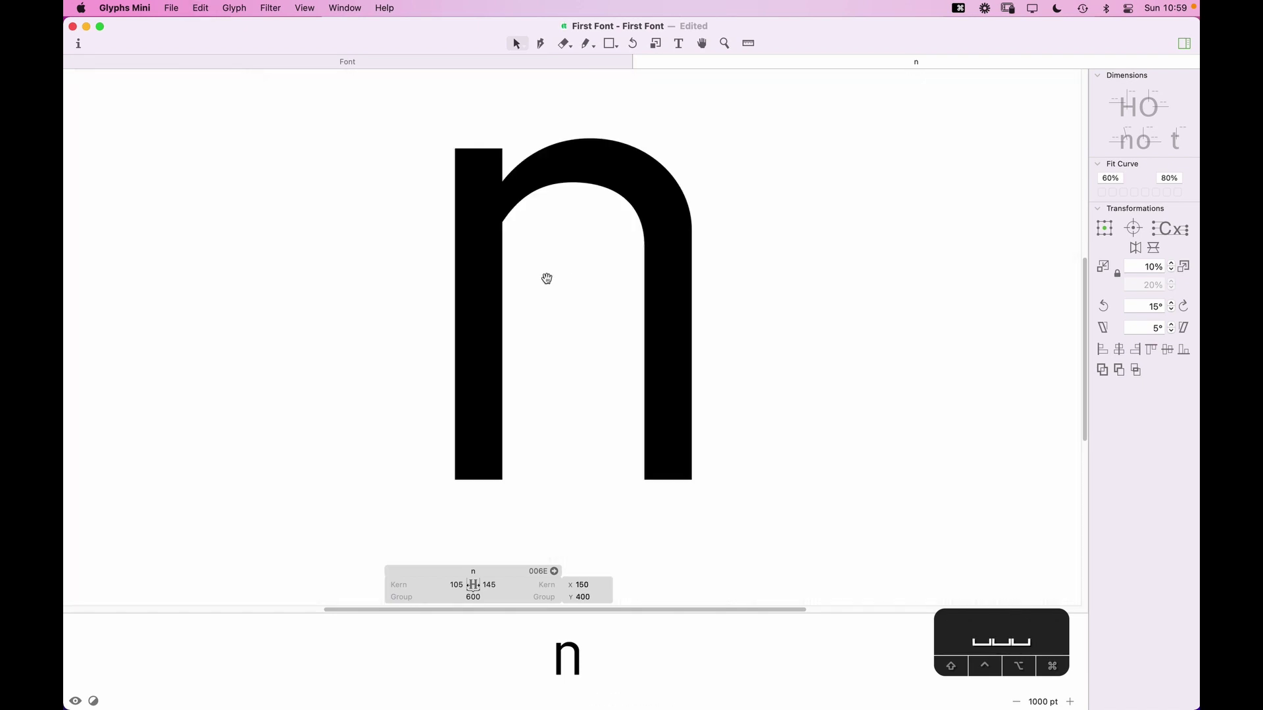
drag(570, 237, 574, 256)
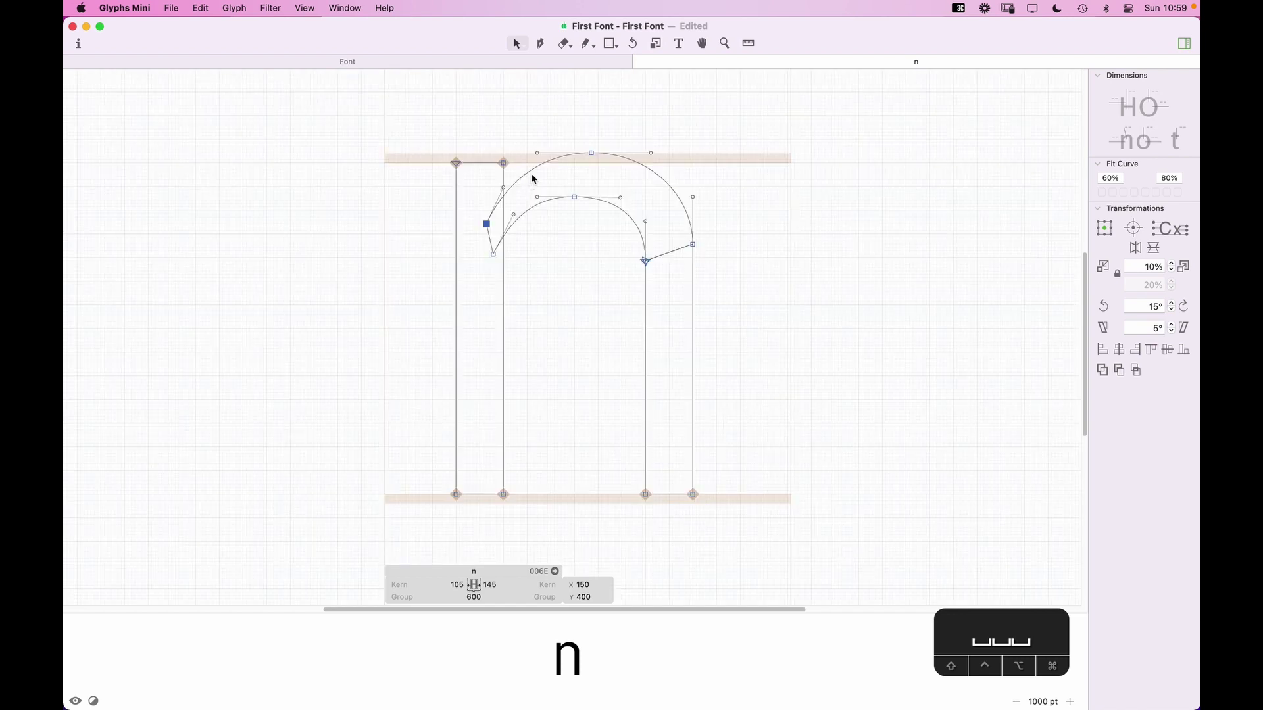
Step: Add a node with the Pen tool on the left stem's inner edge at X 175, Y 420
key(z)
drag(621, 128, 394, 289)
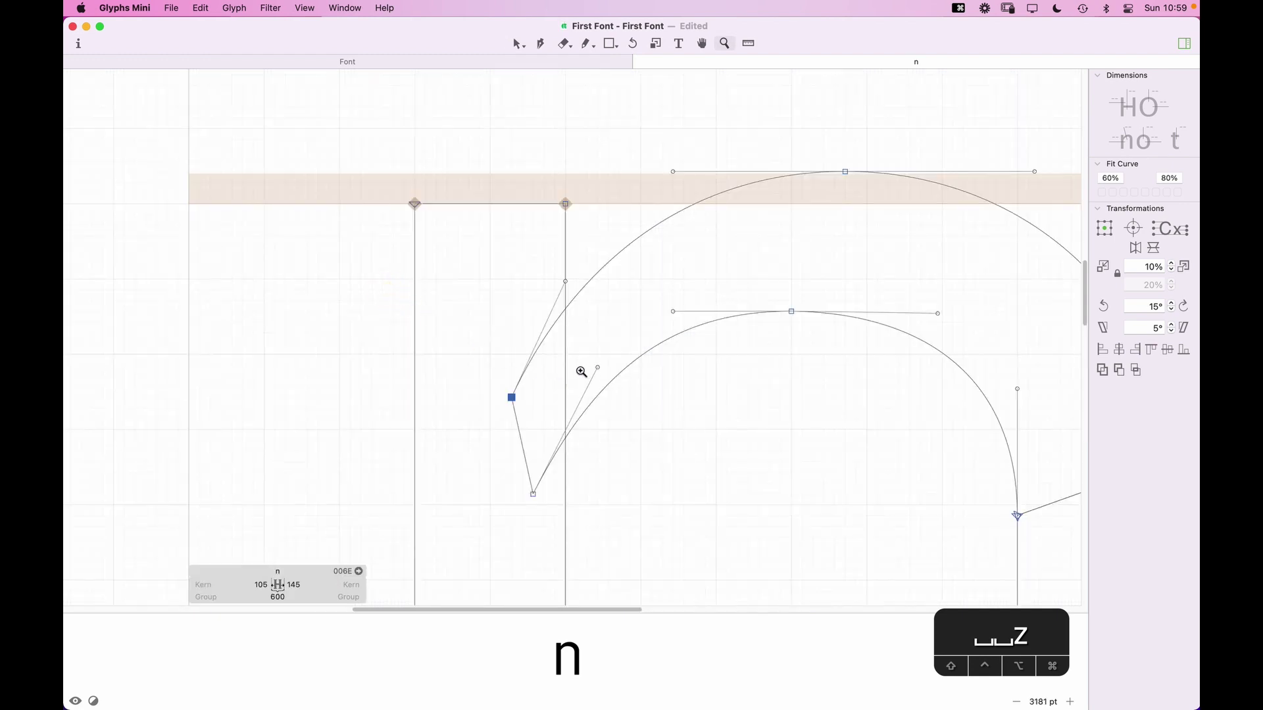
key(p)
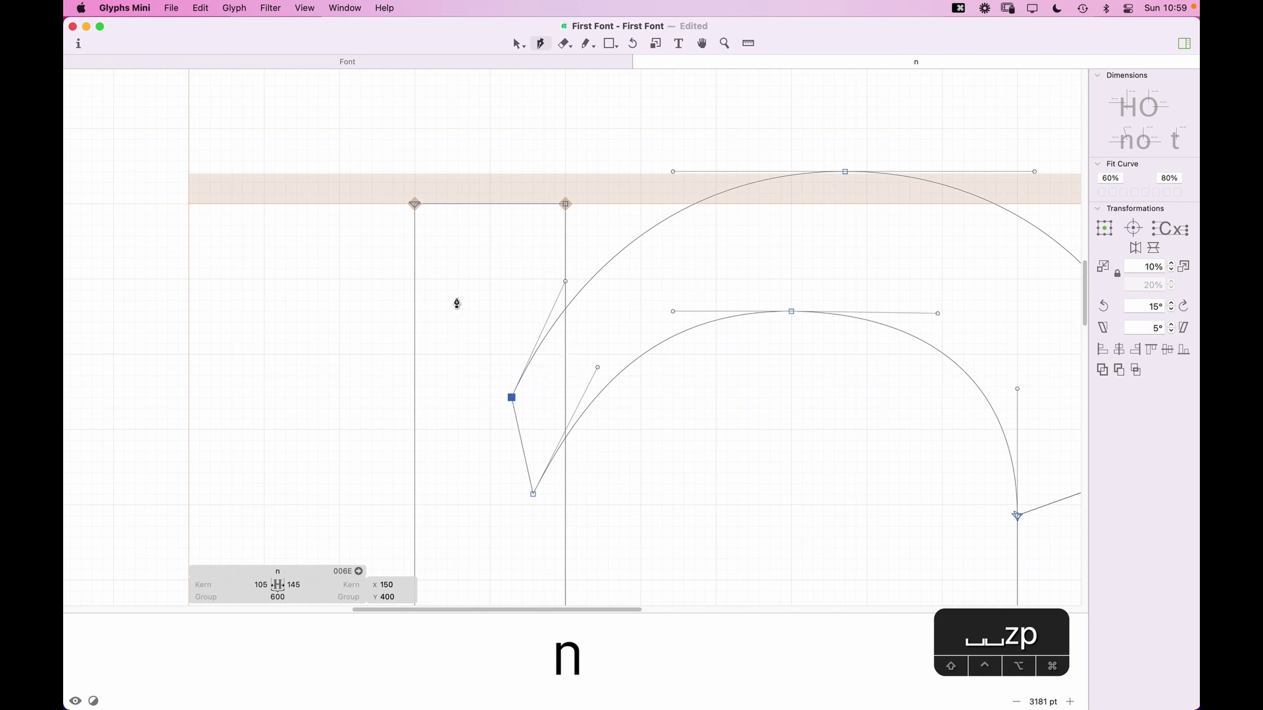
click(565, 354)
key(v)
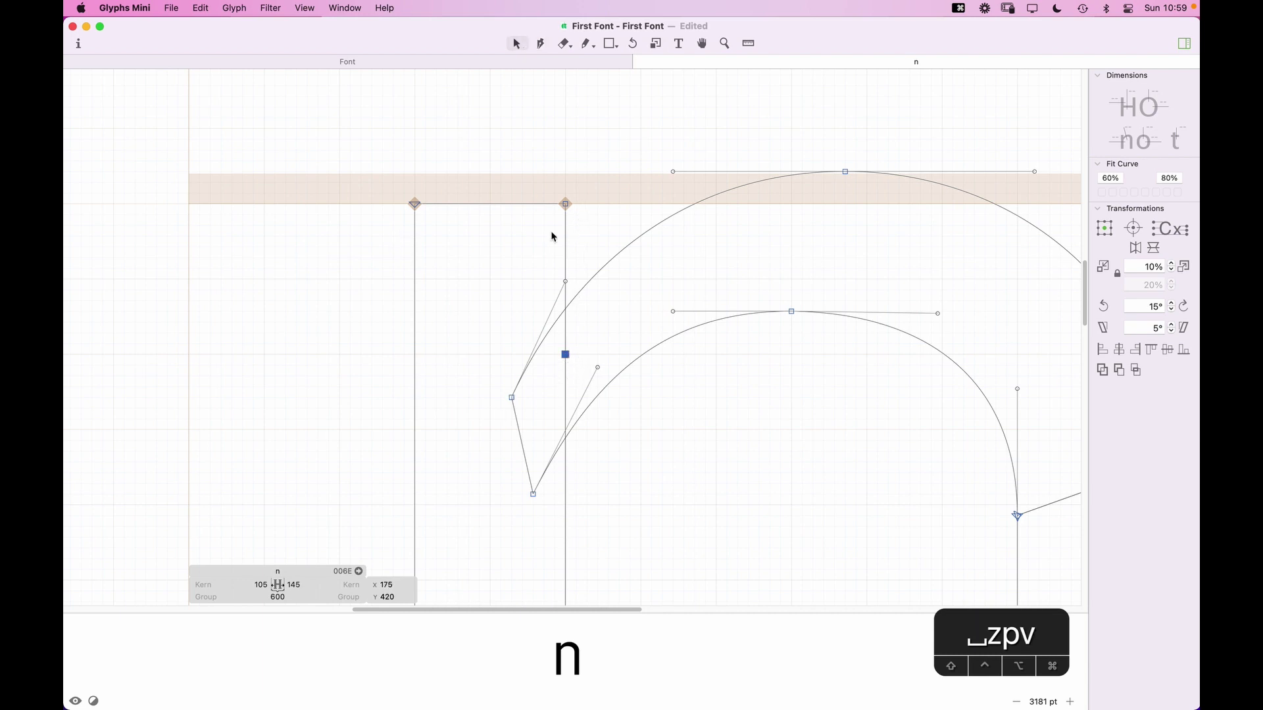
Step: Move the left stem's upper inner corner node 15 units left to taper the stem above the arch
drag(567, 198, 519, 240)
key(Left)
key(Left)
key(Left)
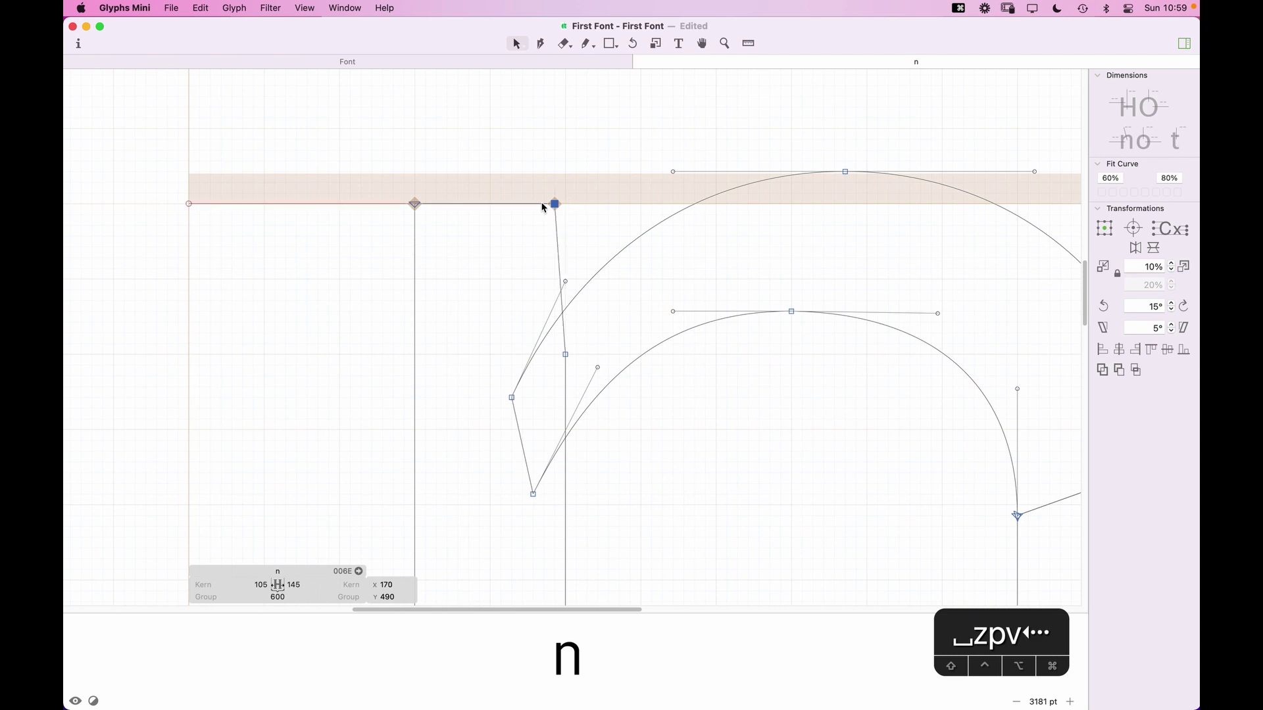
key(super+minus)
key(super+minus)
key(super+minus)
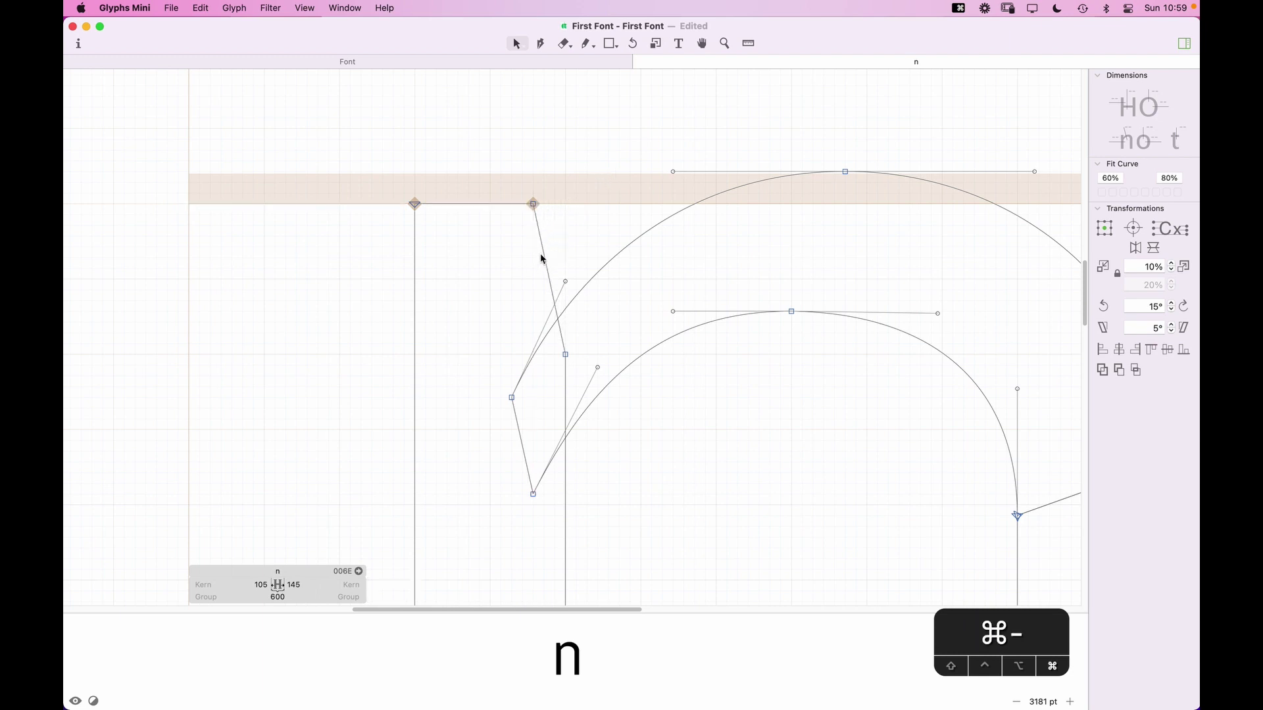
Step: Examine the filled n at several sizes to check its tapered stem, arch join and overall weight
key(space)
drag(606, 369, 556, 244)
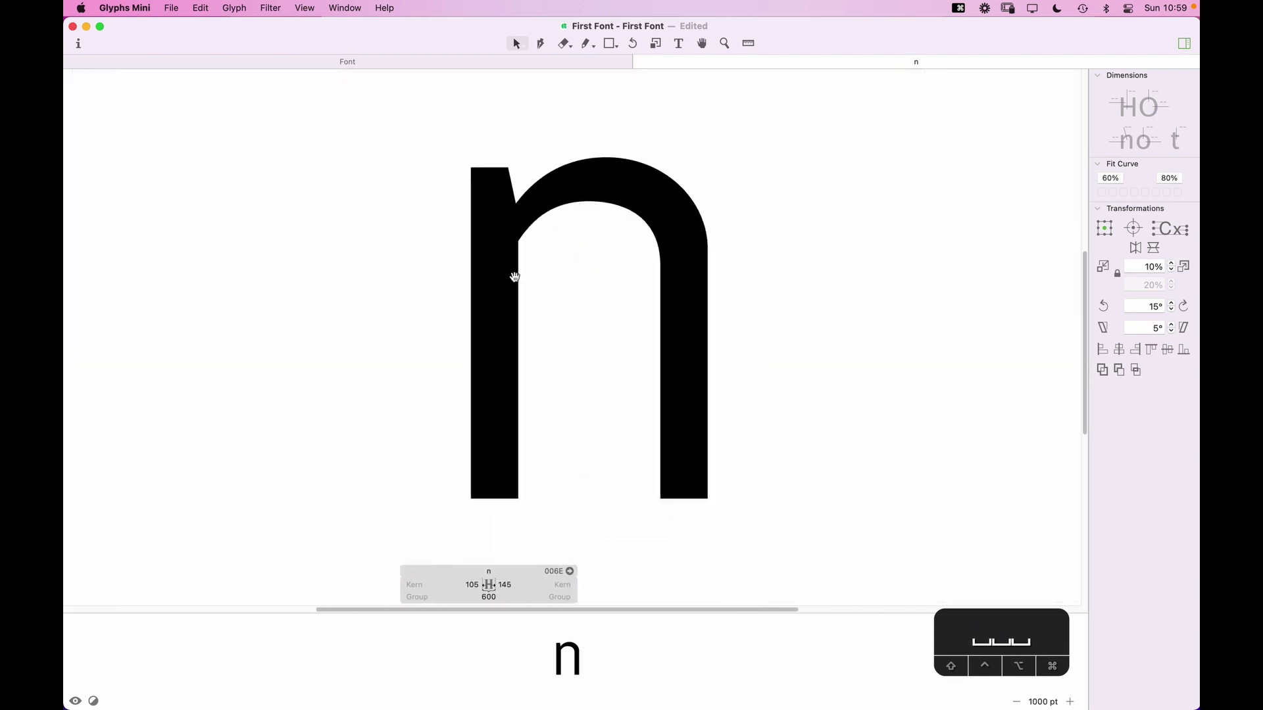
key(space)
click(505, 186)
key(Tab)
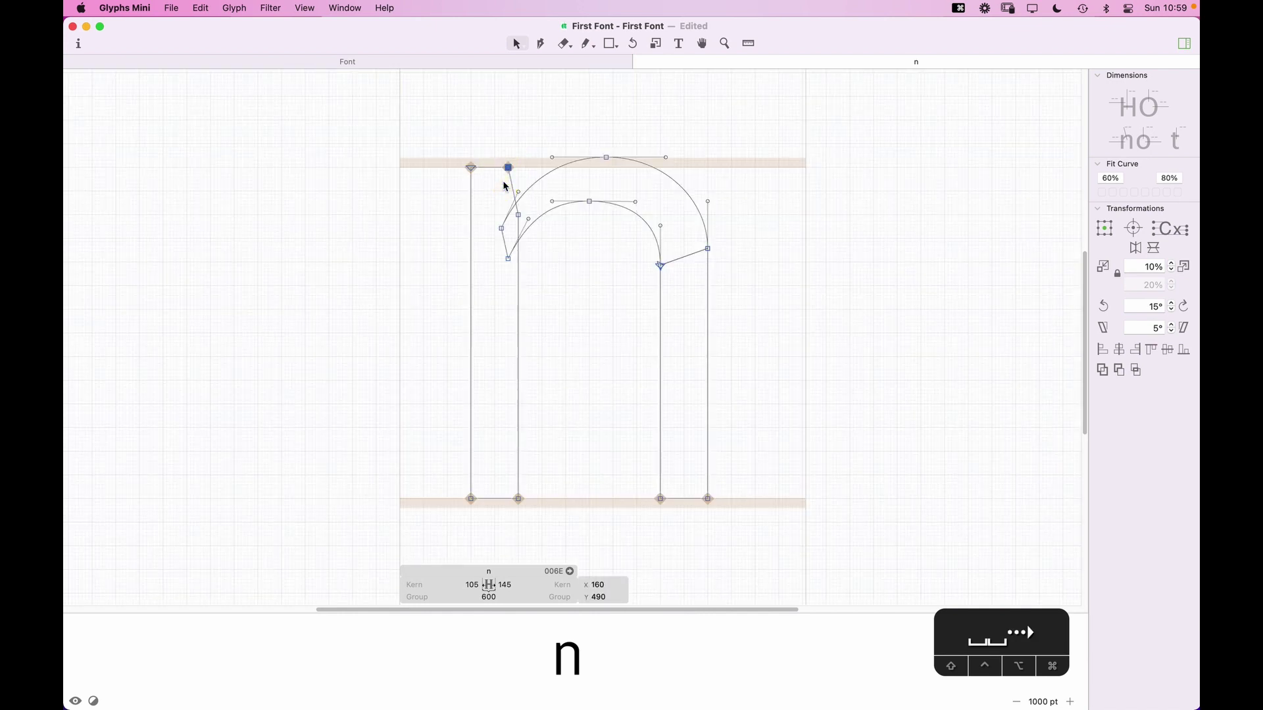
click(612, 294)
key(cmd+minus)
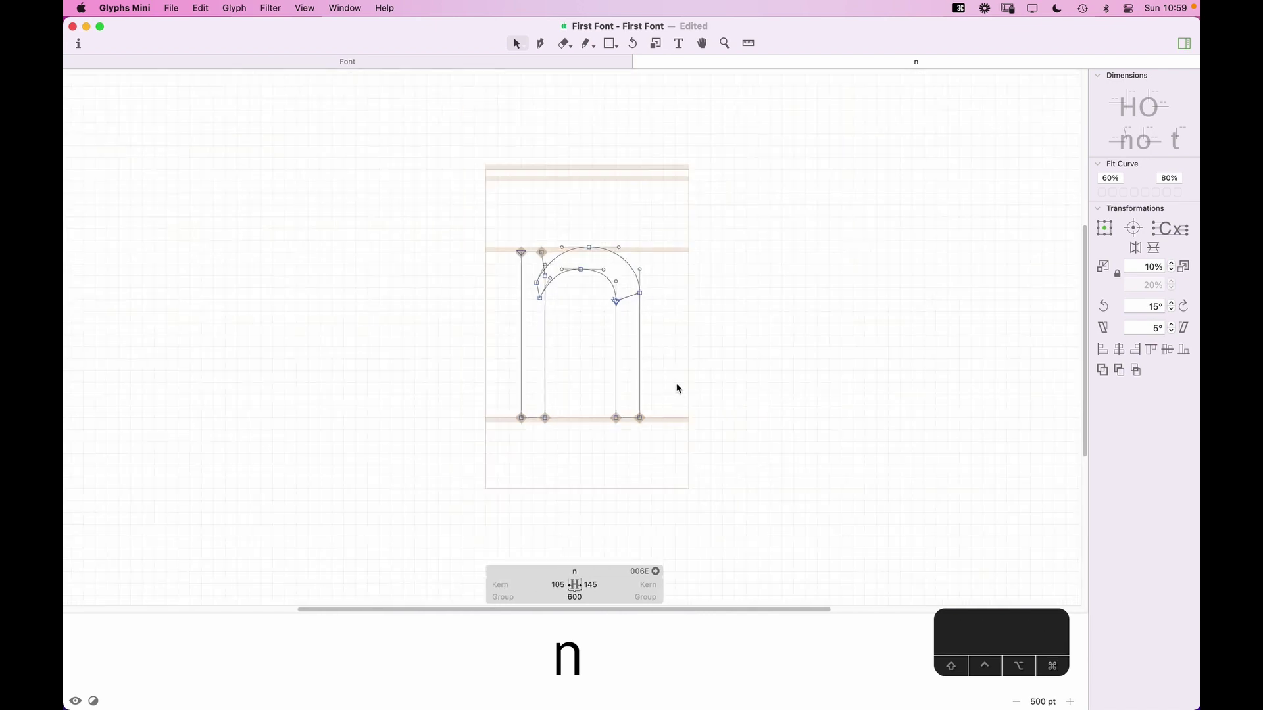
key(y)
key(y)
key(t)
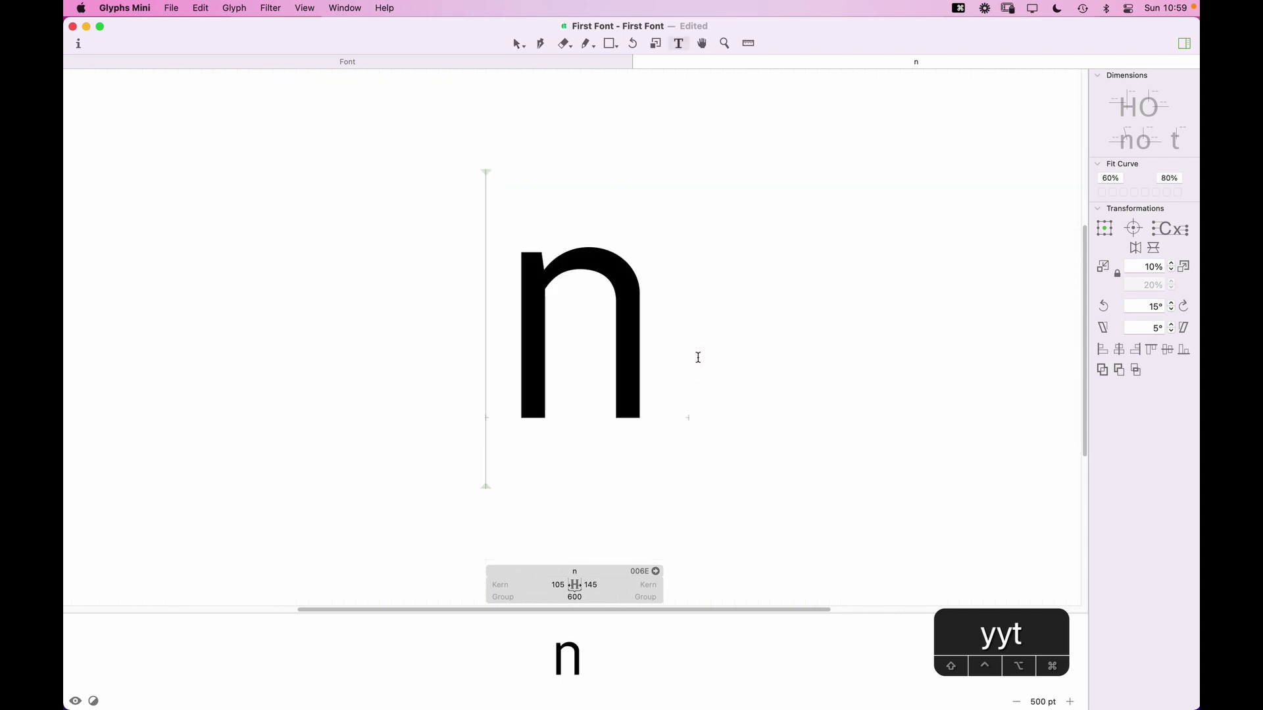
key(Escape)
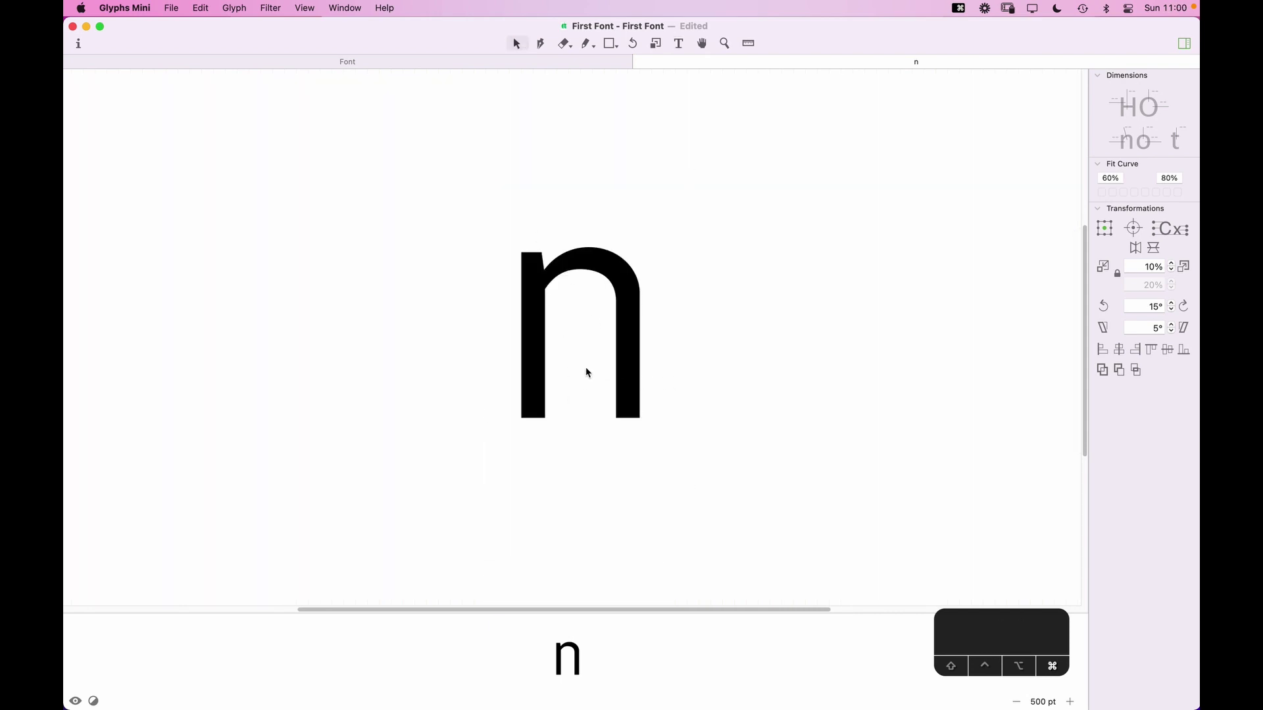
key(super+minus)
key(super+minus)
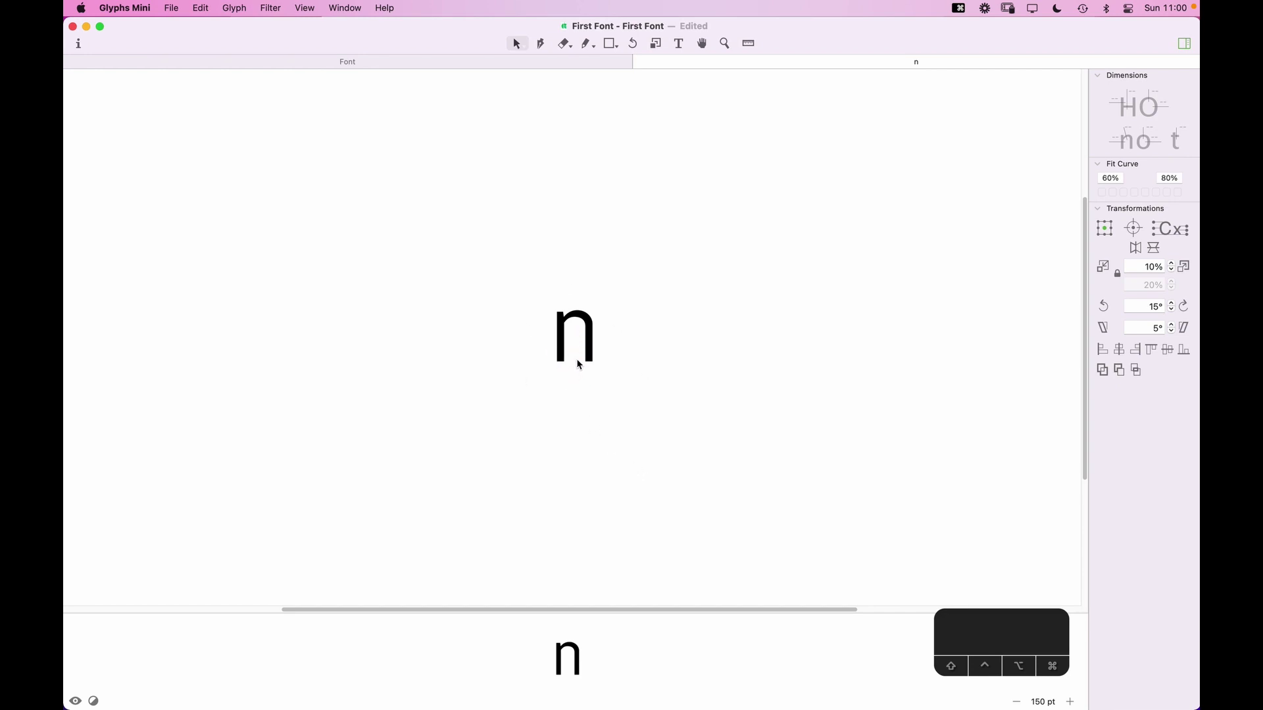
key(super+equal)
key(super+equal)
key(super+equal)
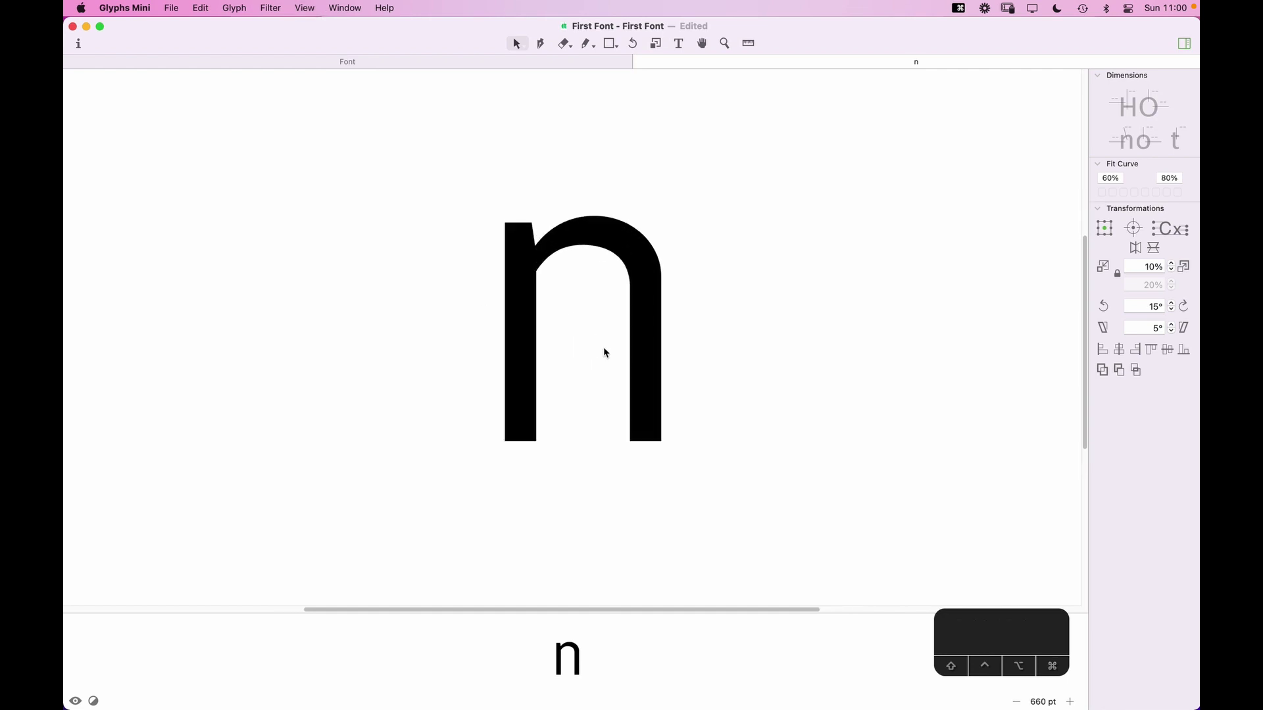
click(608, 371)
click(609, 474)
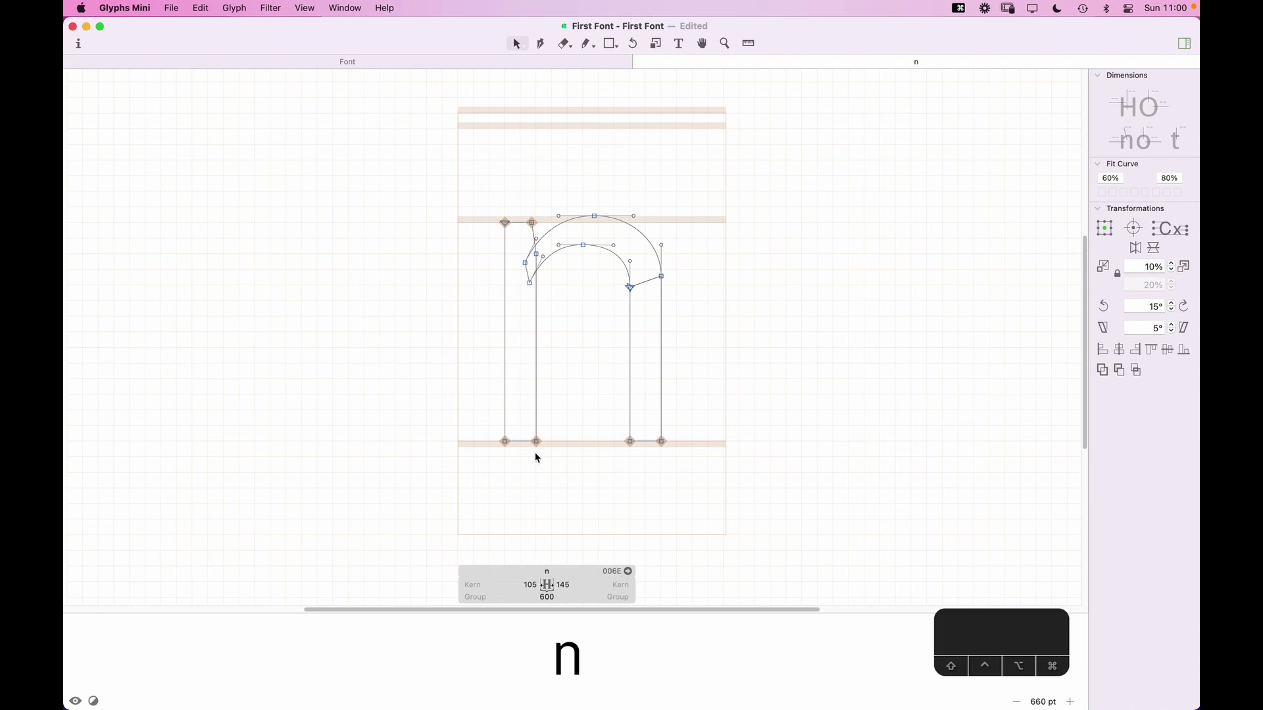
Step: Set the n's left and right sidebearings to 70 each
click(520, 584)
text(70)
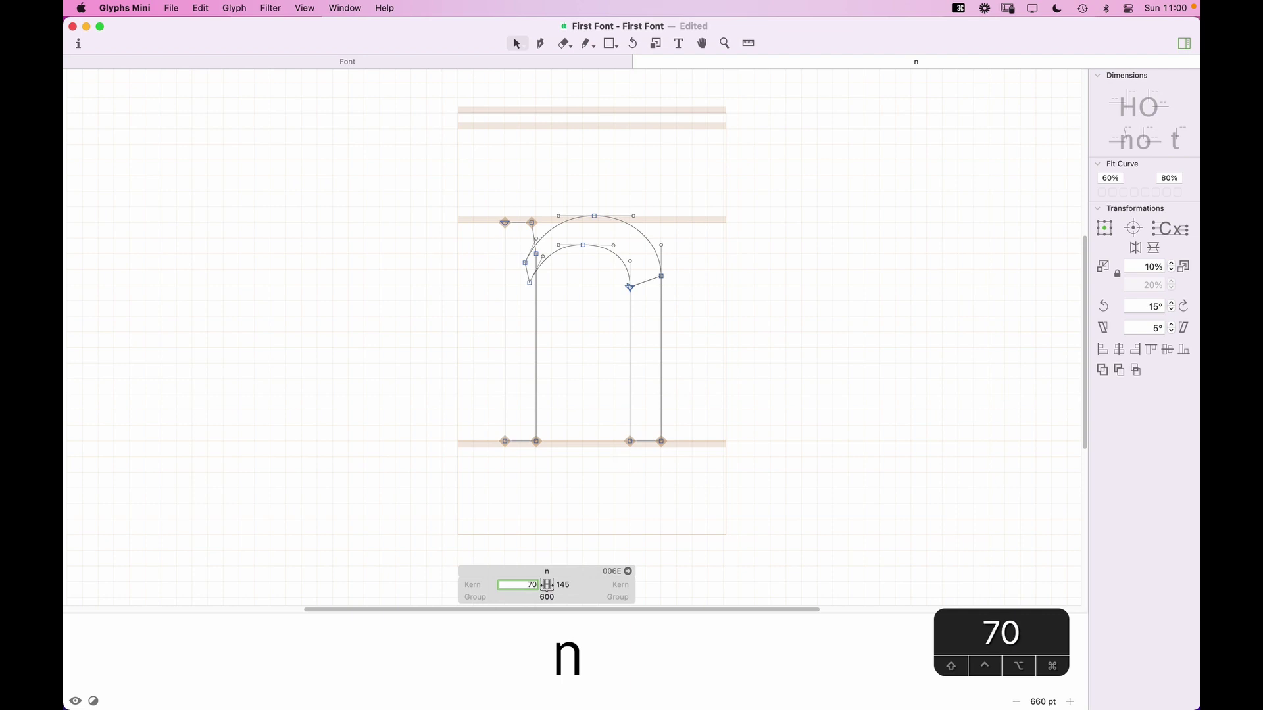
key(Tab)
text(70)
key(Return)
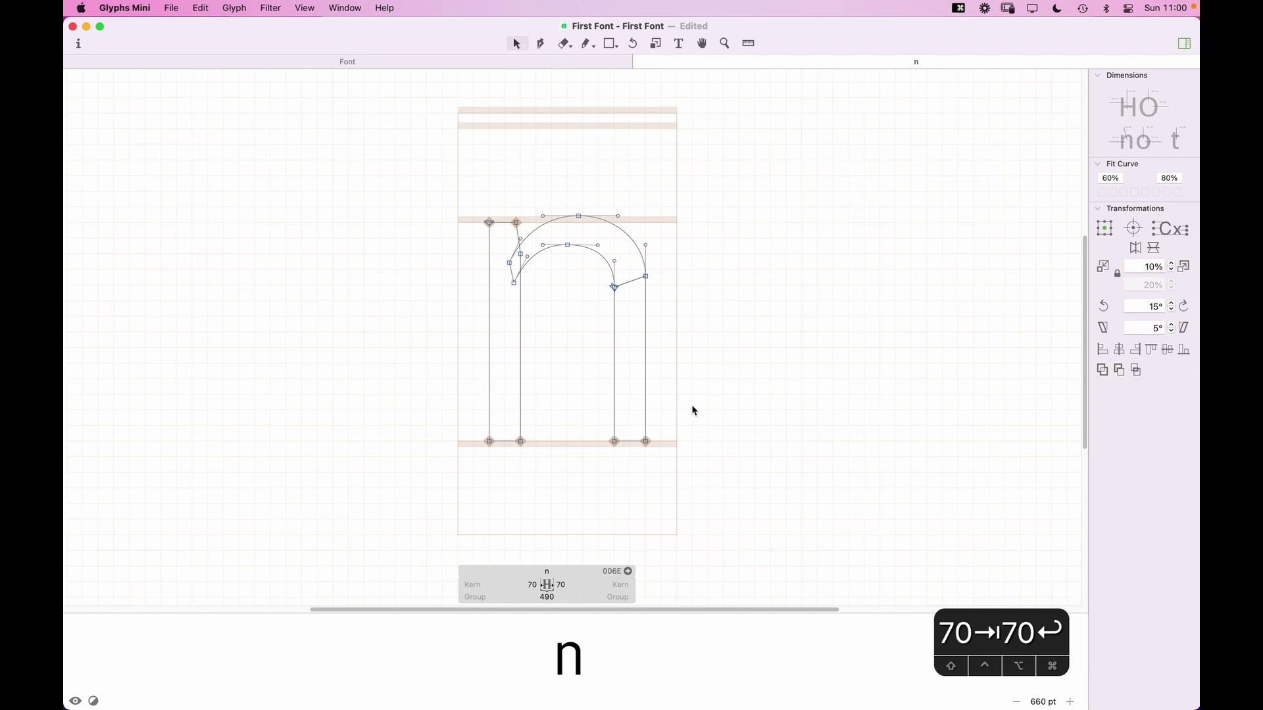
Step: Add four more n's to the edit text and preview the row at a small size to judge the spacing
key(t)
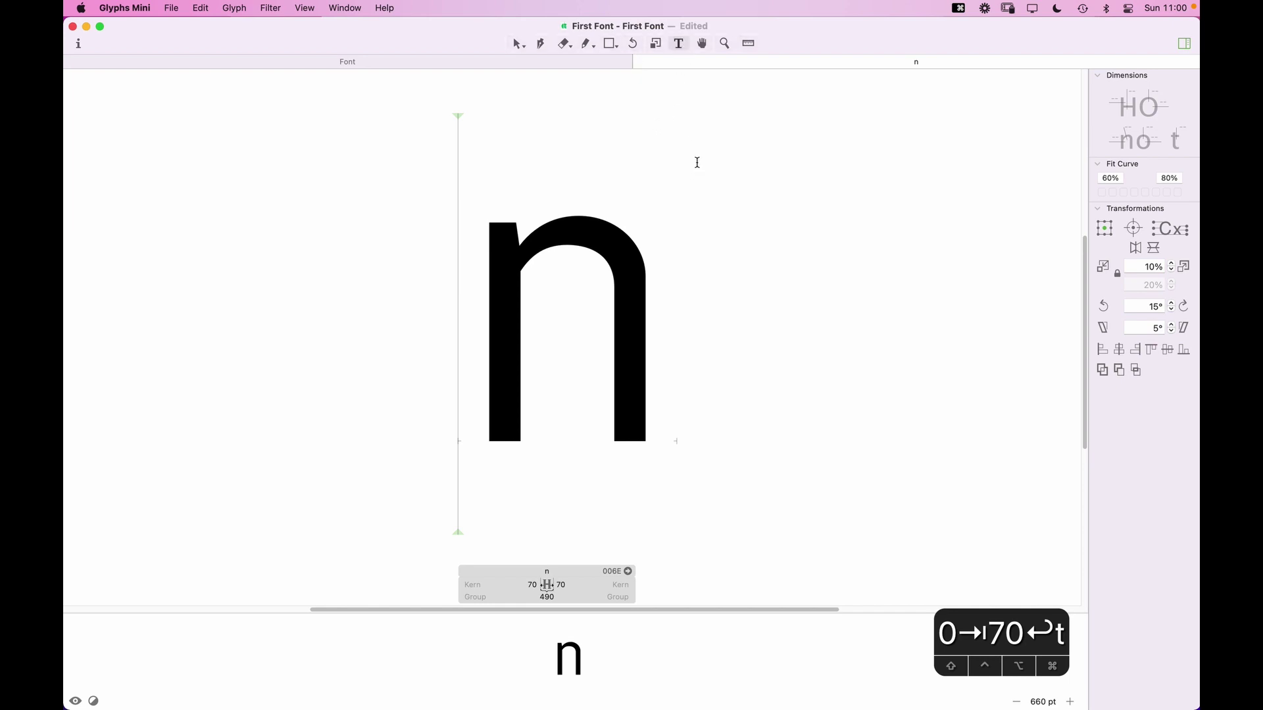
text(nnnn)
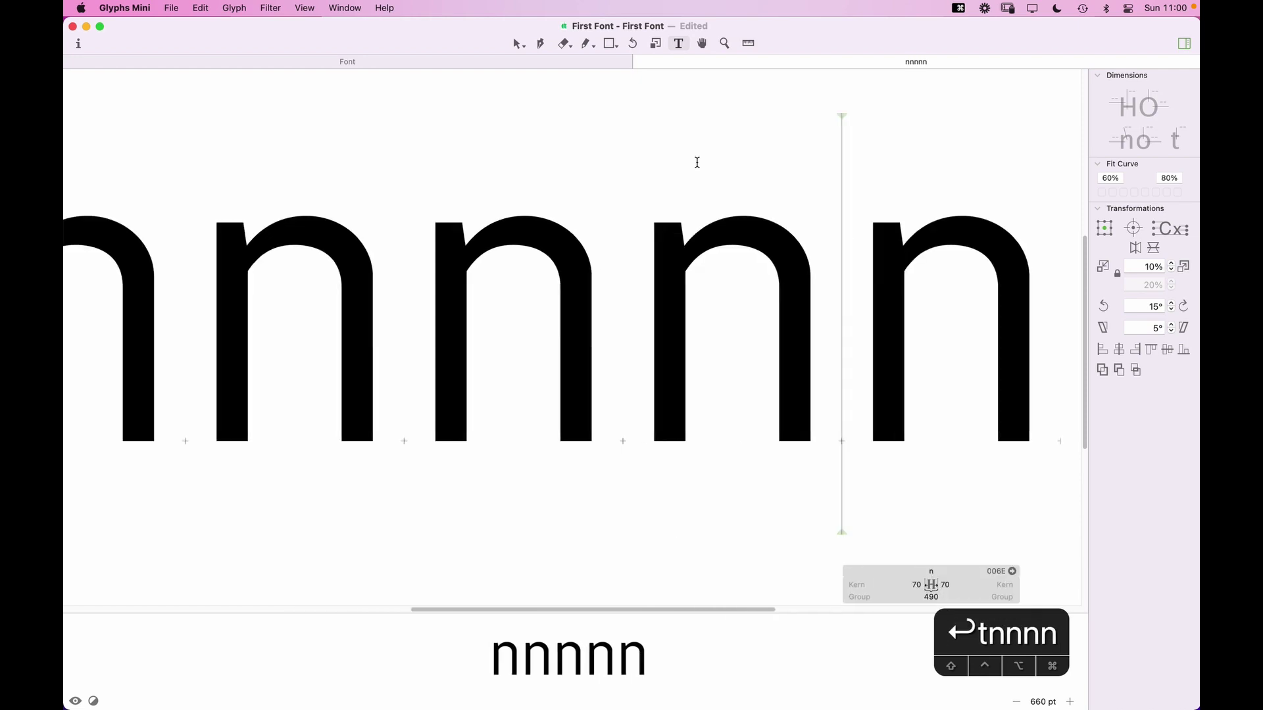
key(super+minus)
key(super+minus)
key(super+minus)
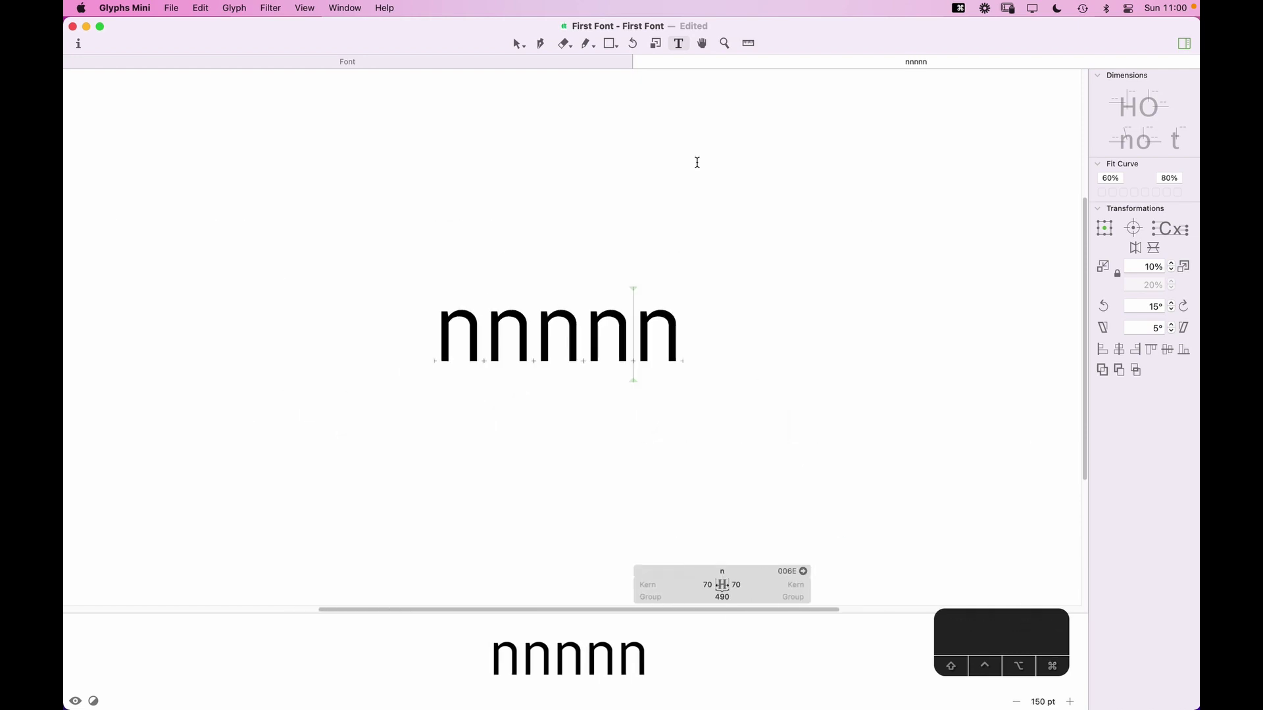
click(709, 348)
key(Escape)
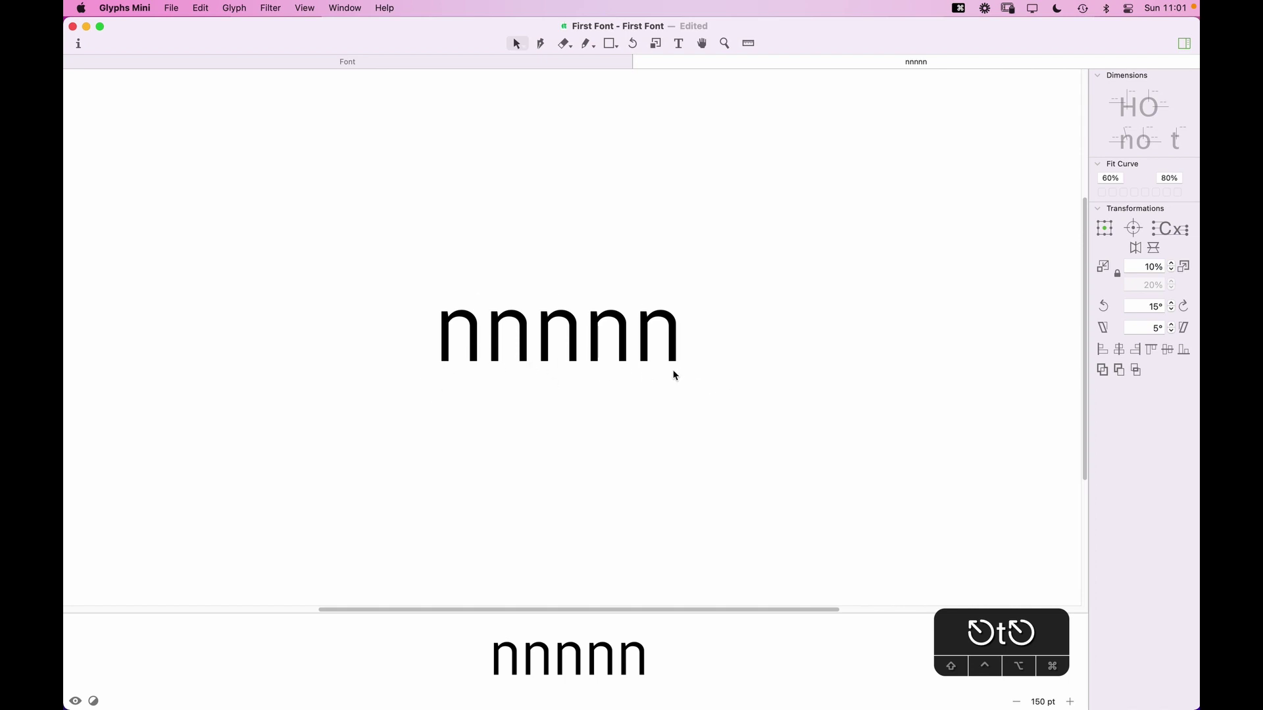
Step: Append mmmm to the row of n's and make the first empty m glyph active for outline editing
key(t)
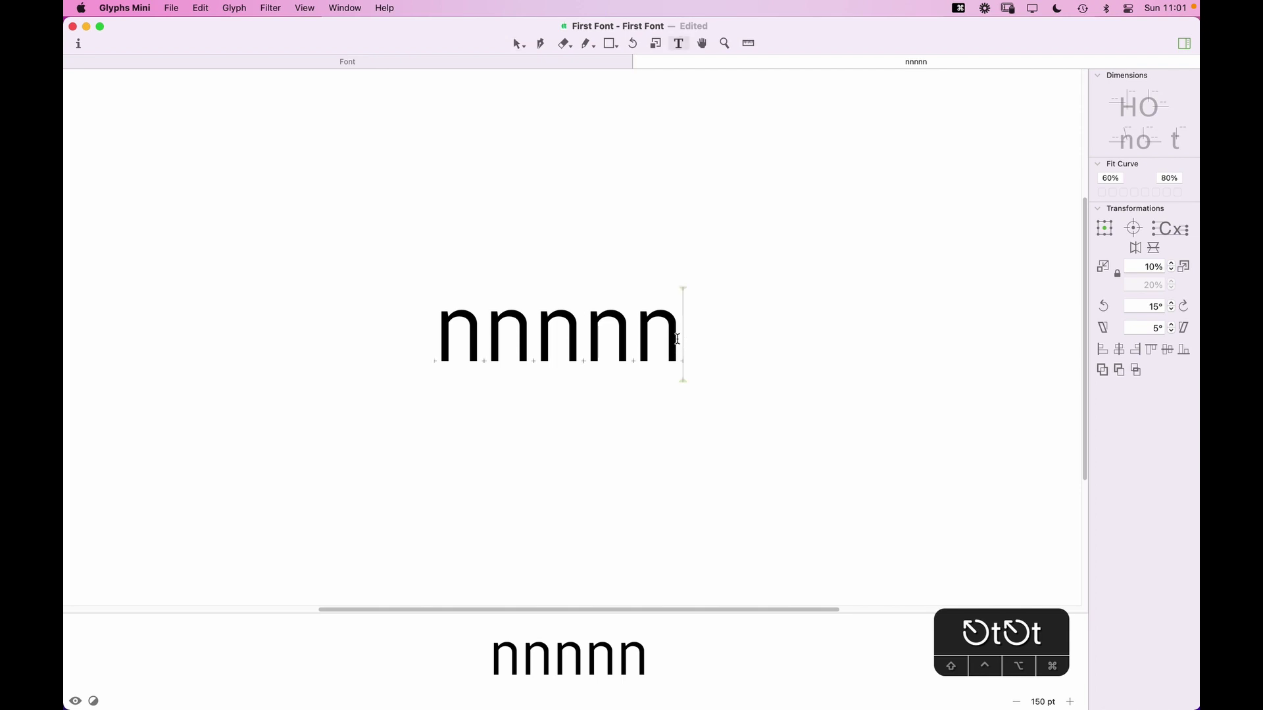
text(mmmm)
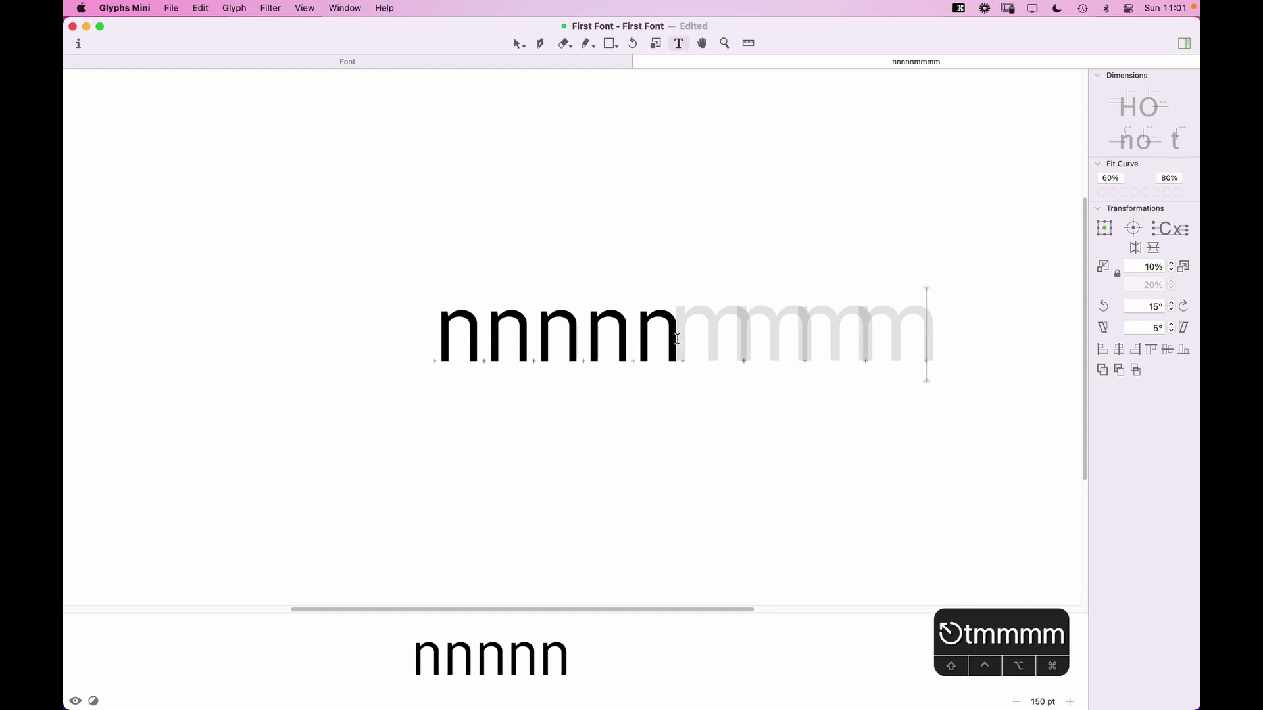
key(Escape)
key(z)
drag(930, 257, 558, 375)
key(v)
click(475, 410)
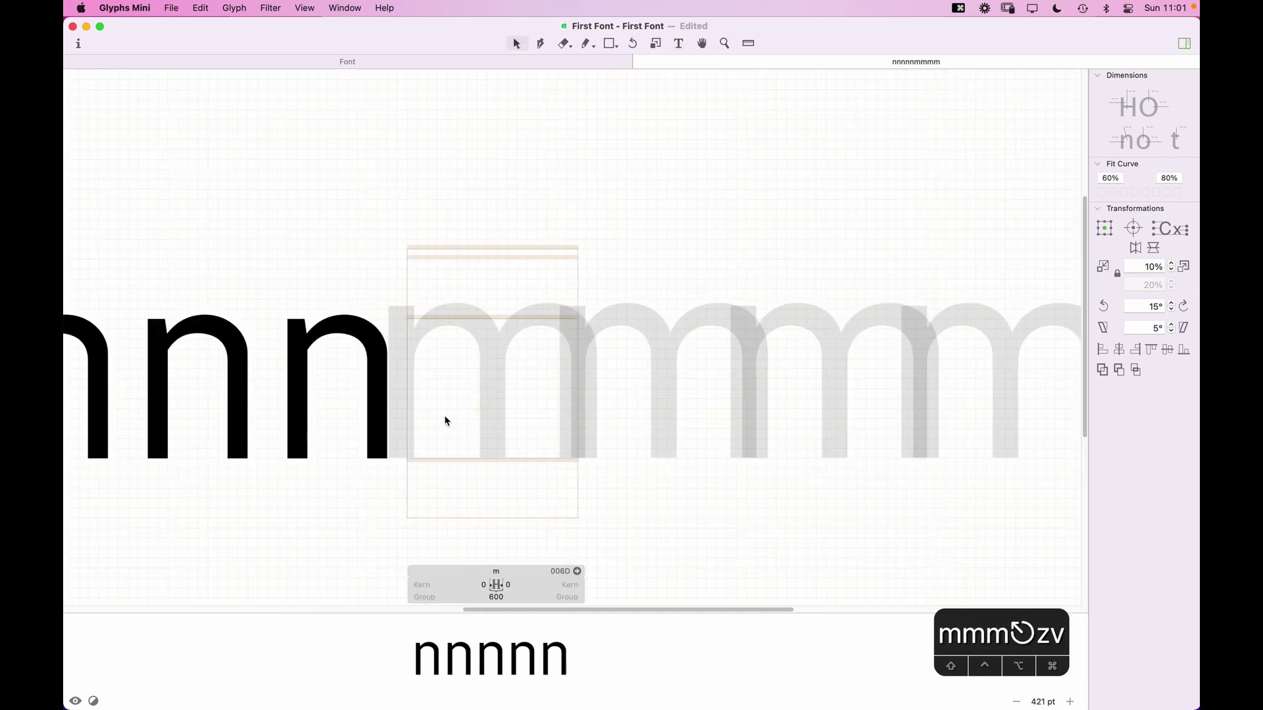
Step: Copy all of the n's outlines and paste them into the first m glyph
click(334, 401)
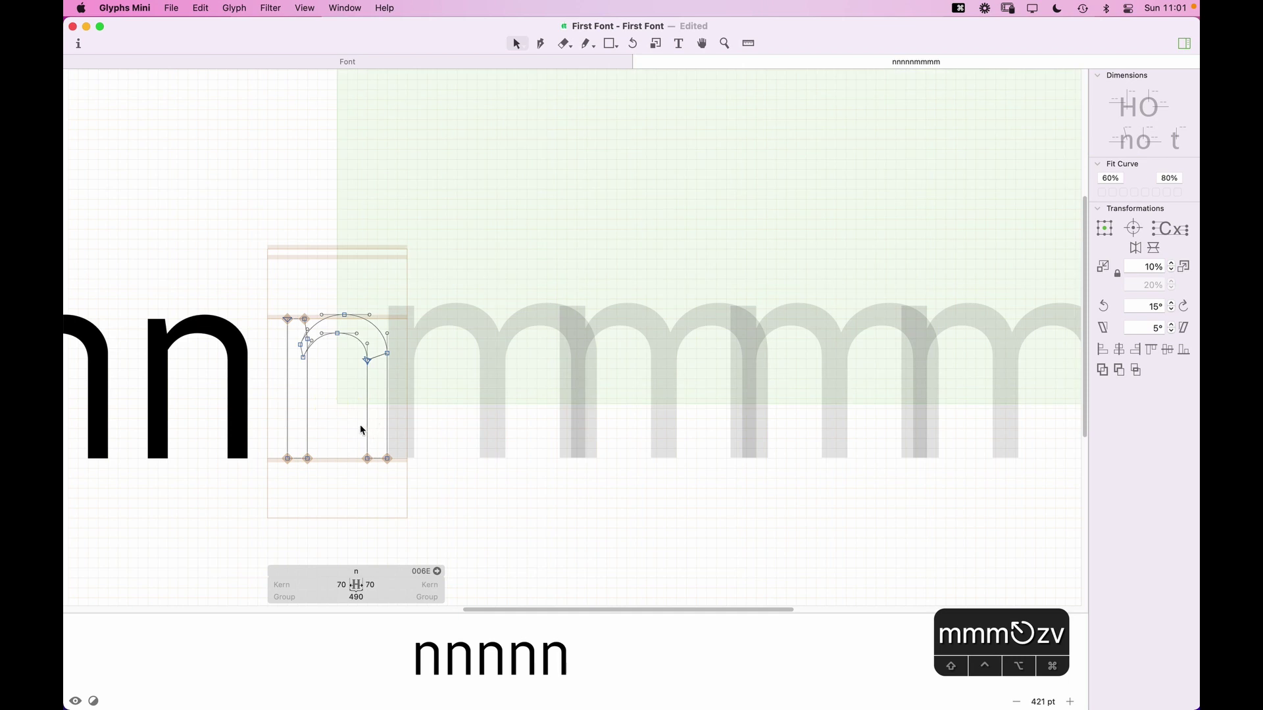
key(super+a)
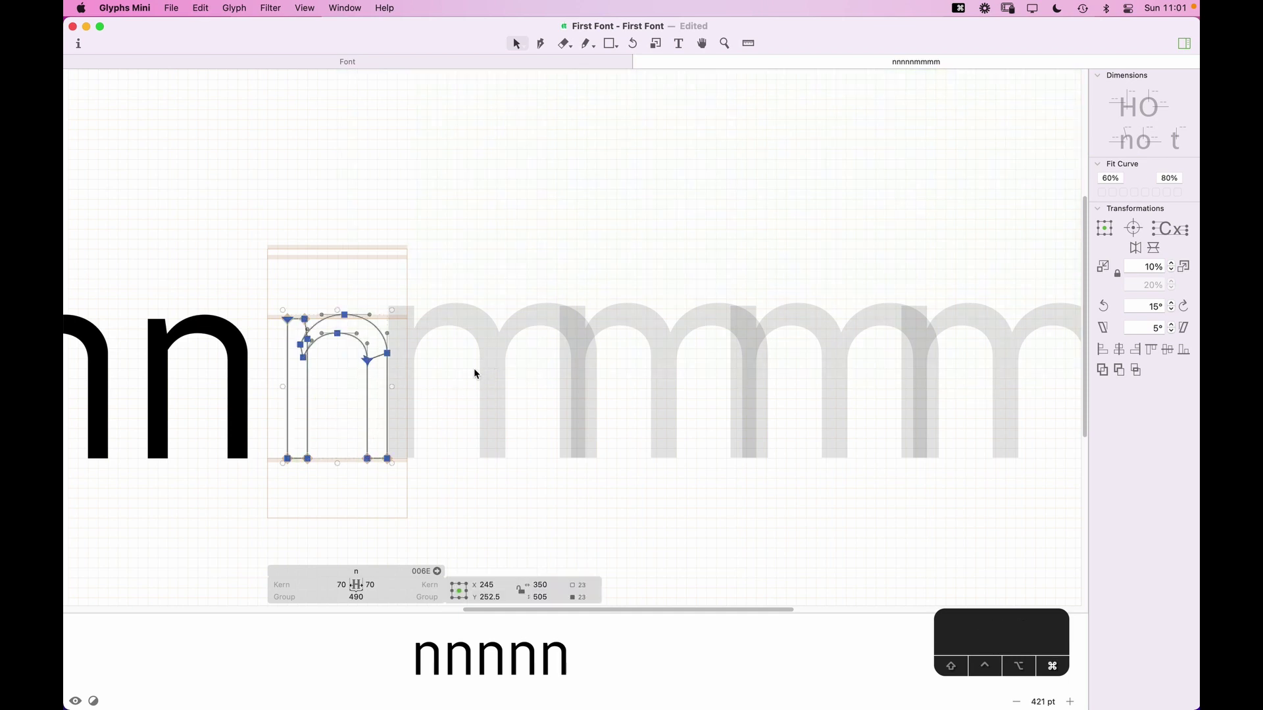
click(469, 400)
key(super+v)
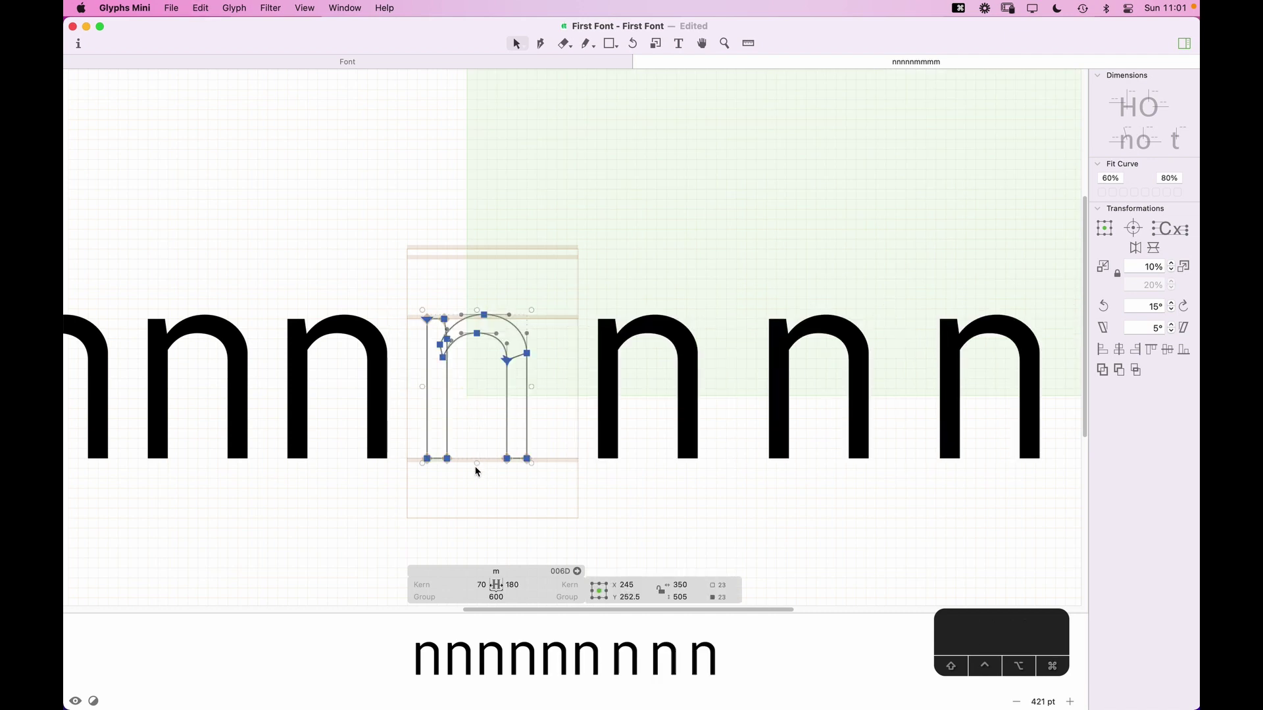
Step: Duplicate the m's arch and right stem, placing the copy 250 units to the right
key(z)
drag(606, 276, 366, 496)
key(v)
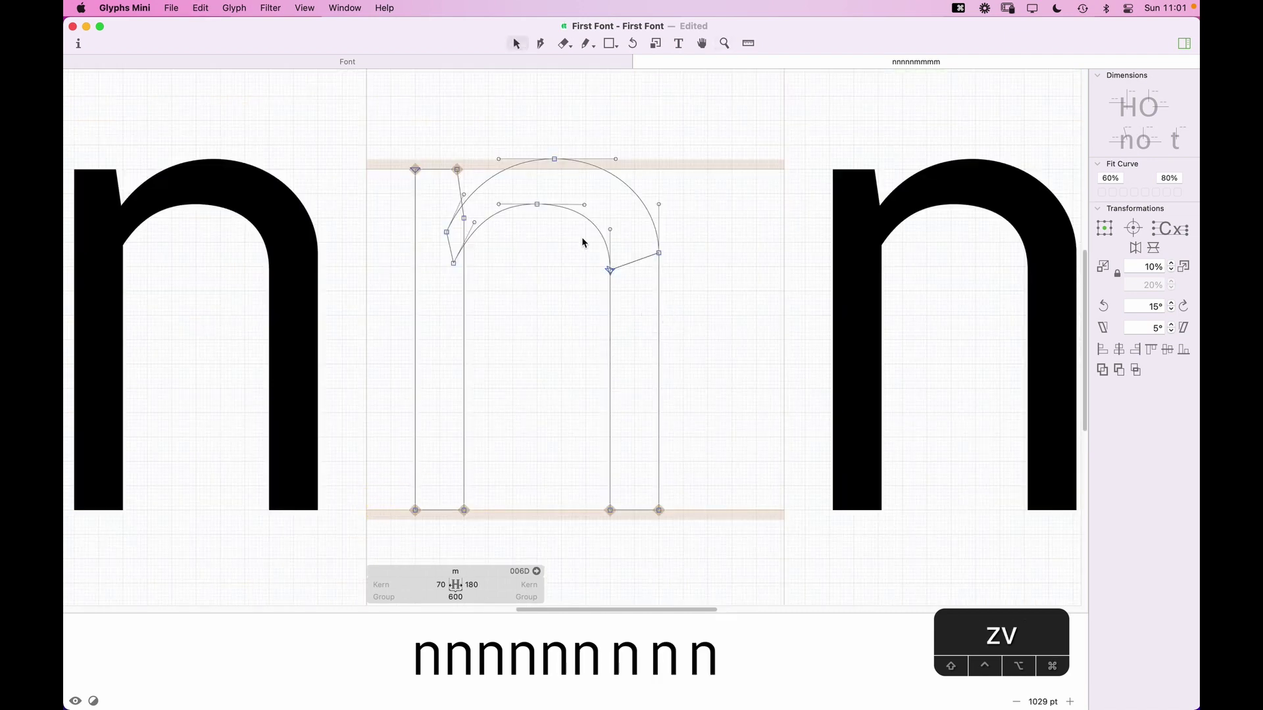
double_click(631, 186)
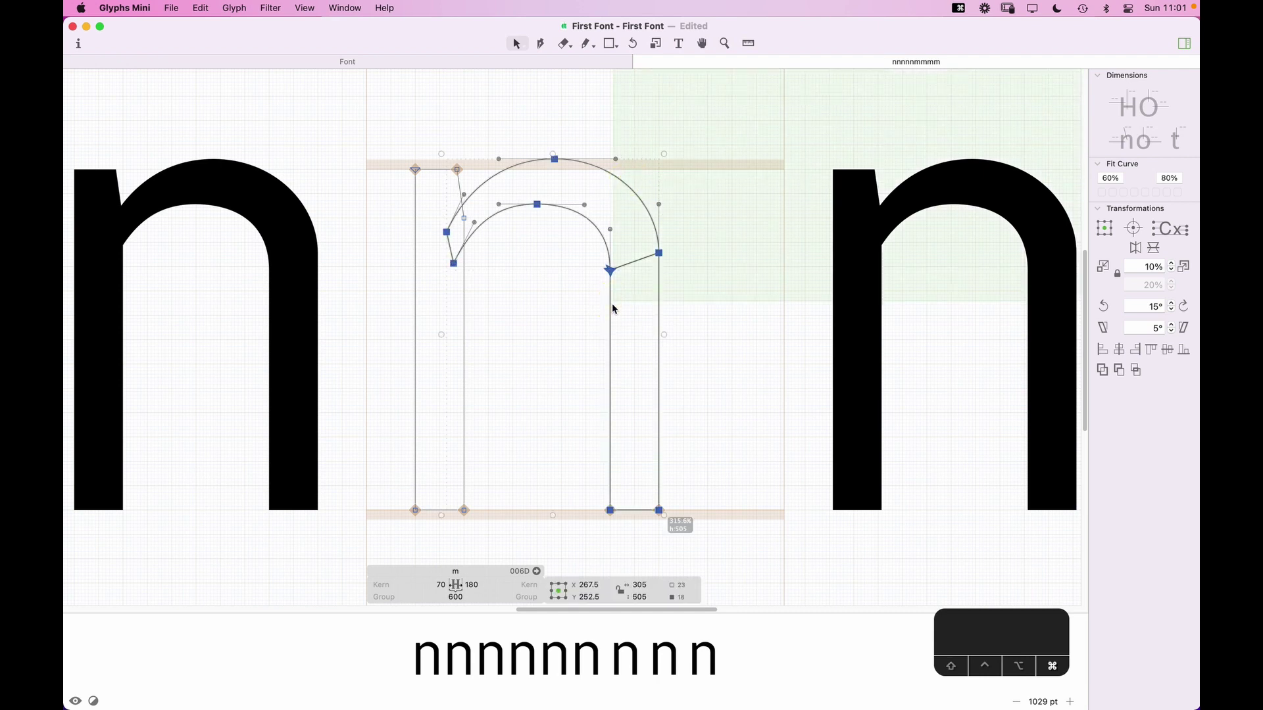
drag(622, 271, 798, 268)
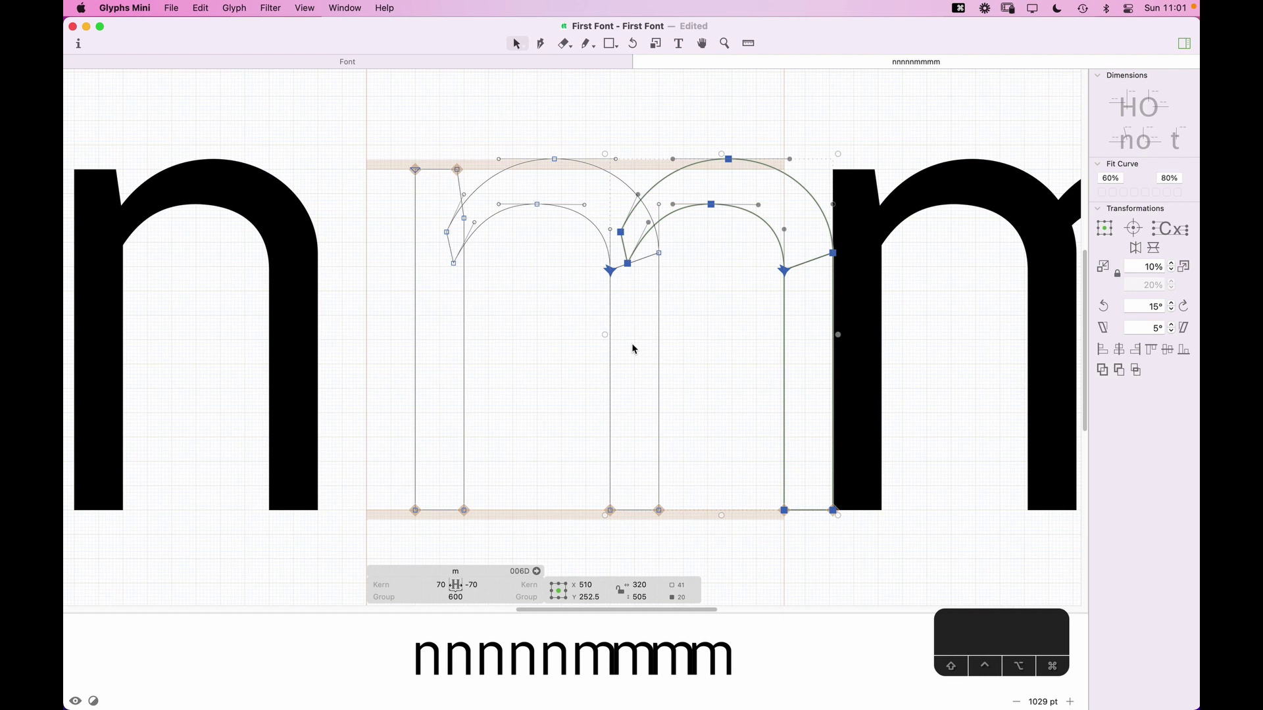
Step: Delete the duplicated arch, keeping only the copied stem as the m's third stem
click(750, 282)
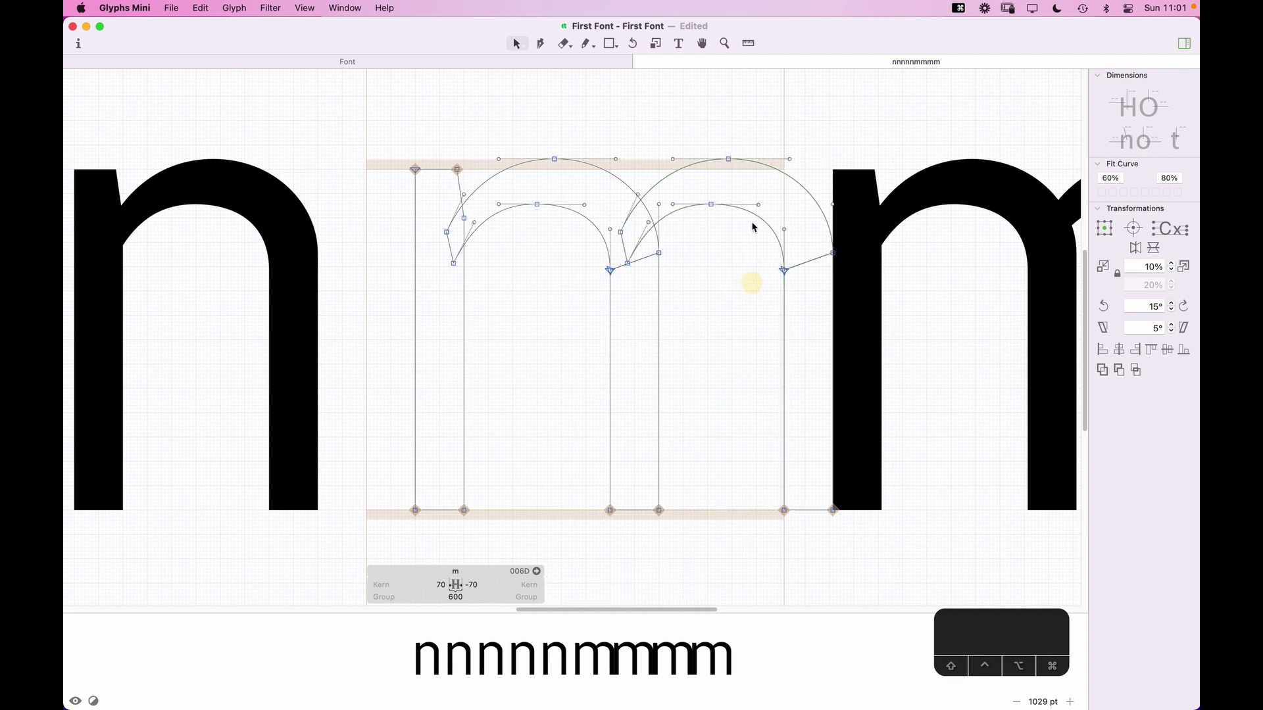
drag(764, 221, 765, 235)
key(BackSpace)
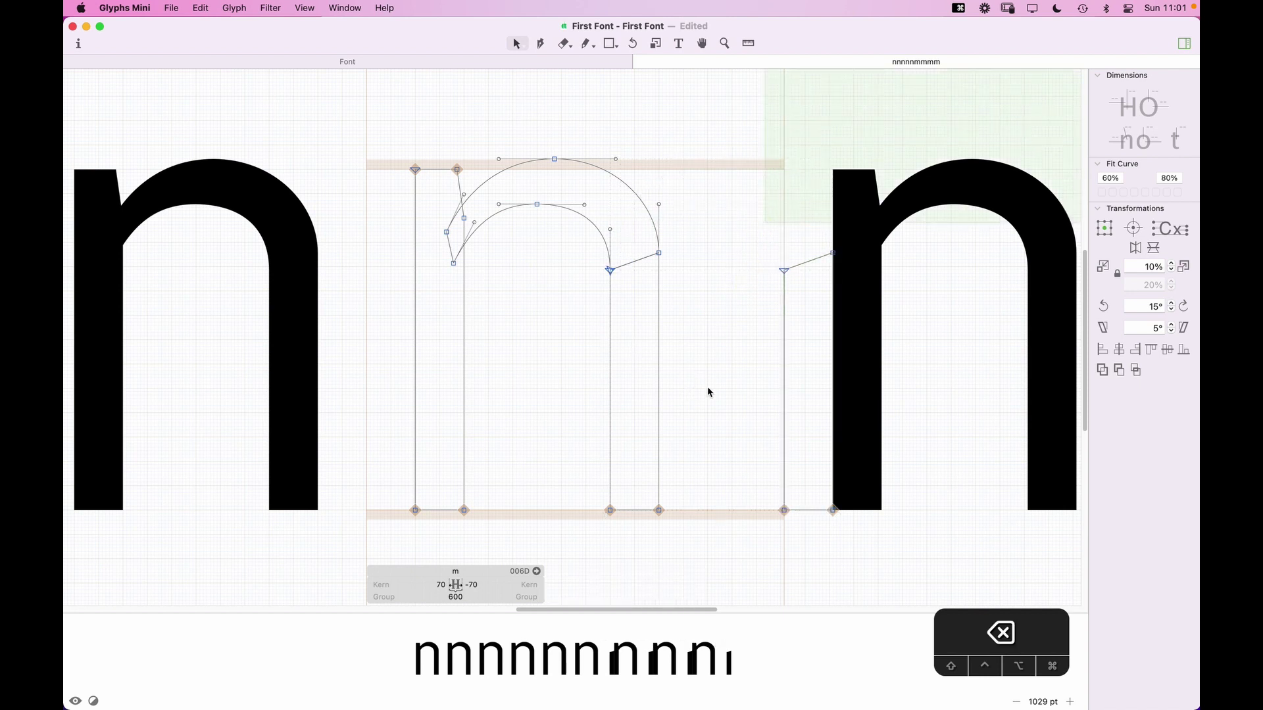
Step: Move the m's third stem 5 units left
mouse_move(773, 353)
mouse_down()
mouse_move(790, 358)
mouse_move(770, 363)
mouse_move(789, 333)
mouse_move(777, 366)
mouse_up()
key(Left)
key(Left)
key(Left)
key(Left)
key(Left)
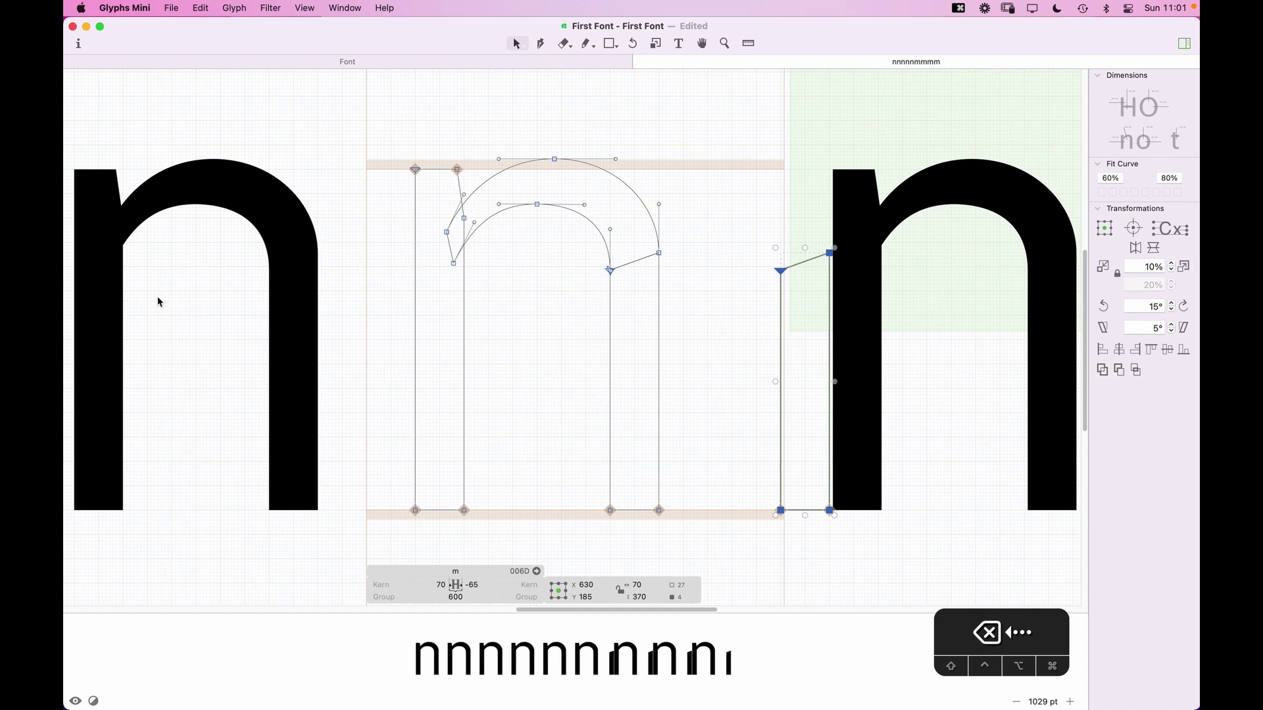
Step: Select the m's middle and third stems together and move them 35 units left to narrow the letter
shift+click(610, 339)
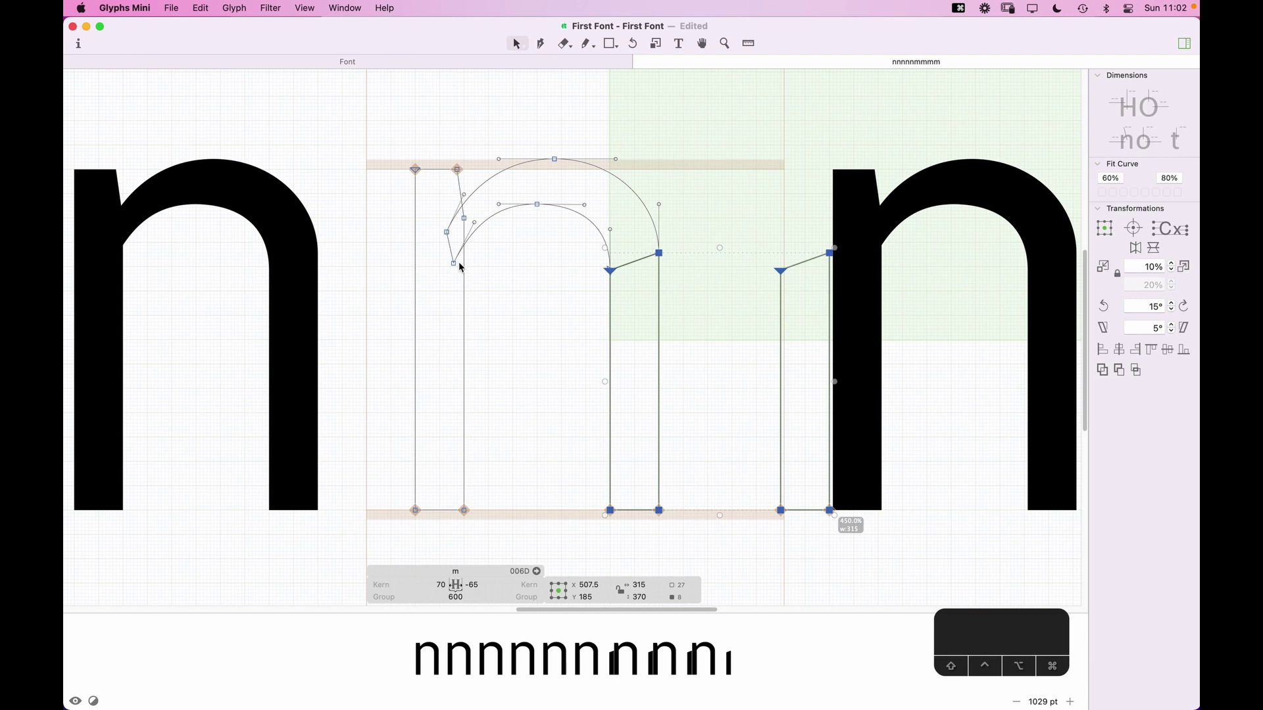
key(Left)
key(Left)
key(Left)
key(Left)
key(Left)
key(Left)
key(Left)
key(Left)
key(Left)
key(Left)
key(Left)
key(Left)
key(Left)
key(Left)
key(Left)
key(Left)
key(Left)
key(Left)
key(Left)
key(Left)
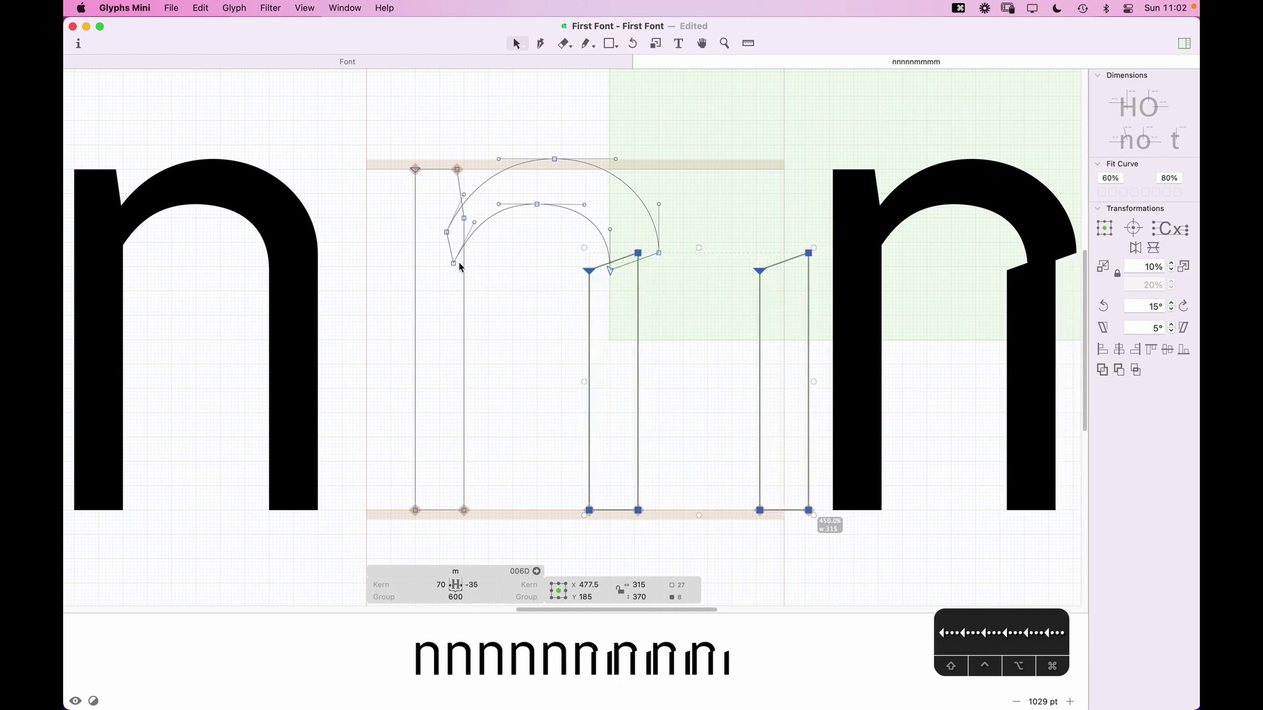
key(Left)
key(Left)
key(Left)
key(Left)
key(Left)
click(665, 325)
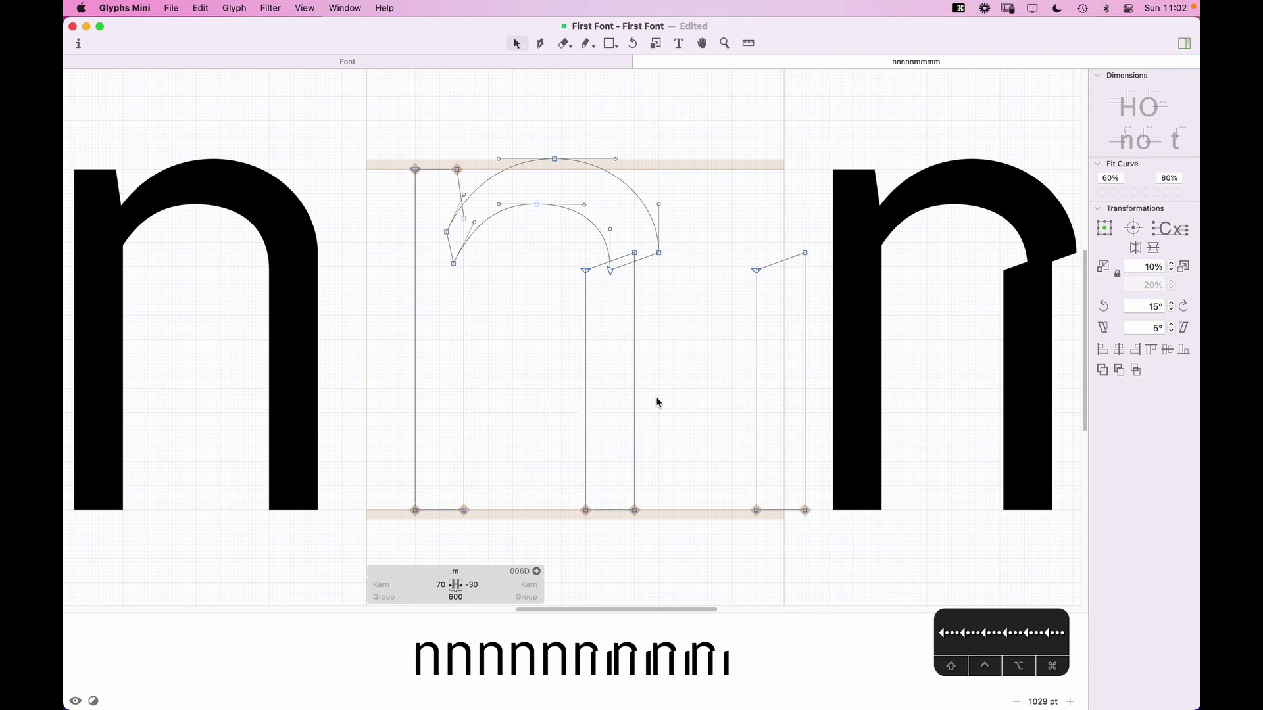
Step: Move the two nodes at the arch's right end 35 units left to line up with the middle stem
drag(654, 268, 673, 222)
key(z)
click(601, 183)
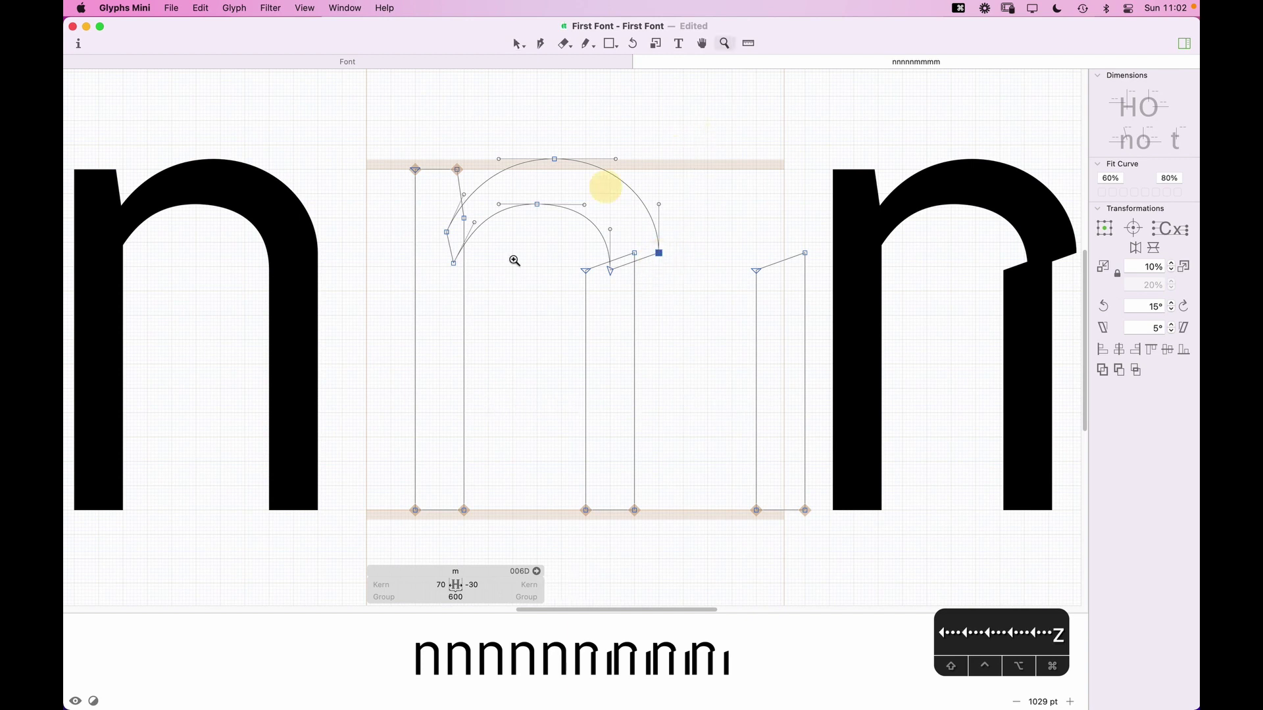
shift+click(715, 398)
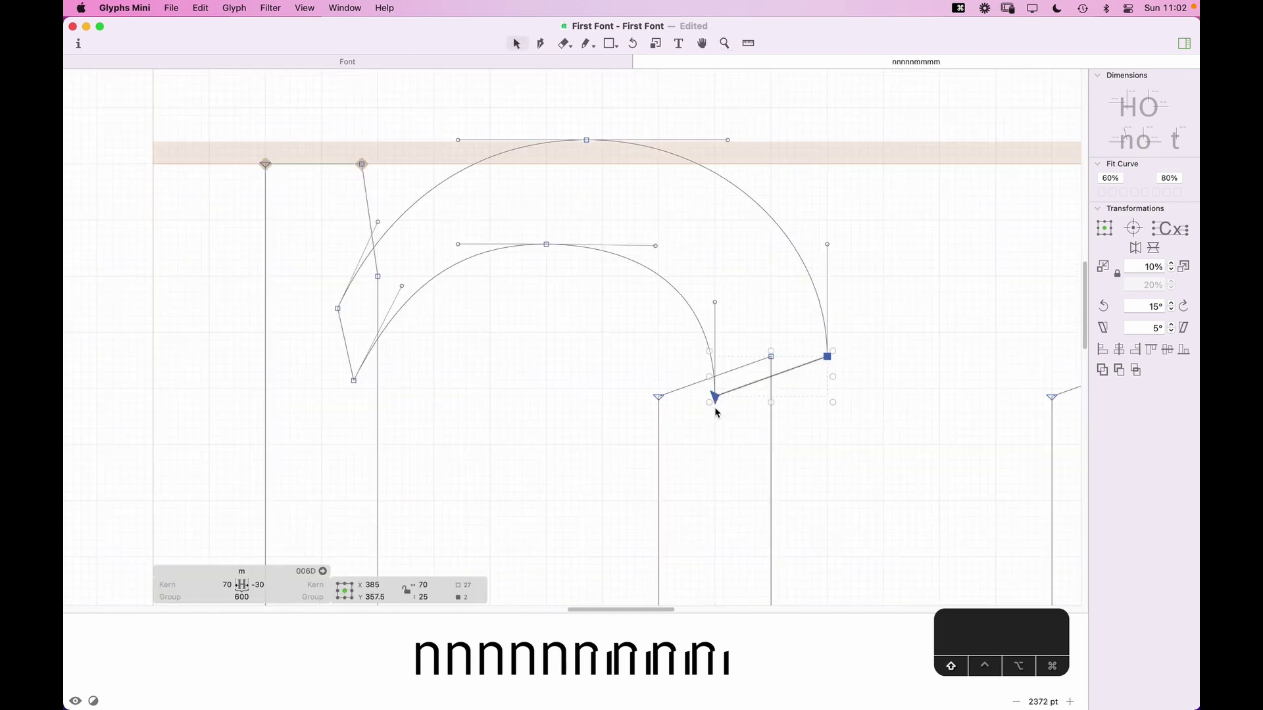
key(Left)
key(Left)
key(Left)
key(Left)
key(Left)
key(Left)
key(Left)
key(Left)
key(Left)
key(Left)
key(Left)
key(Left)
key(Left)
key(Left)
key(Left)
key(Left)
key(Left)
key(Left)
key(Left)
key(Left)
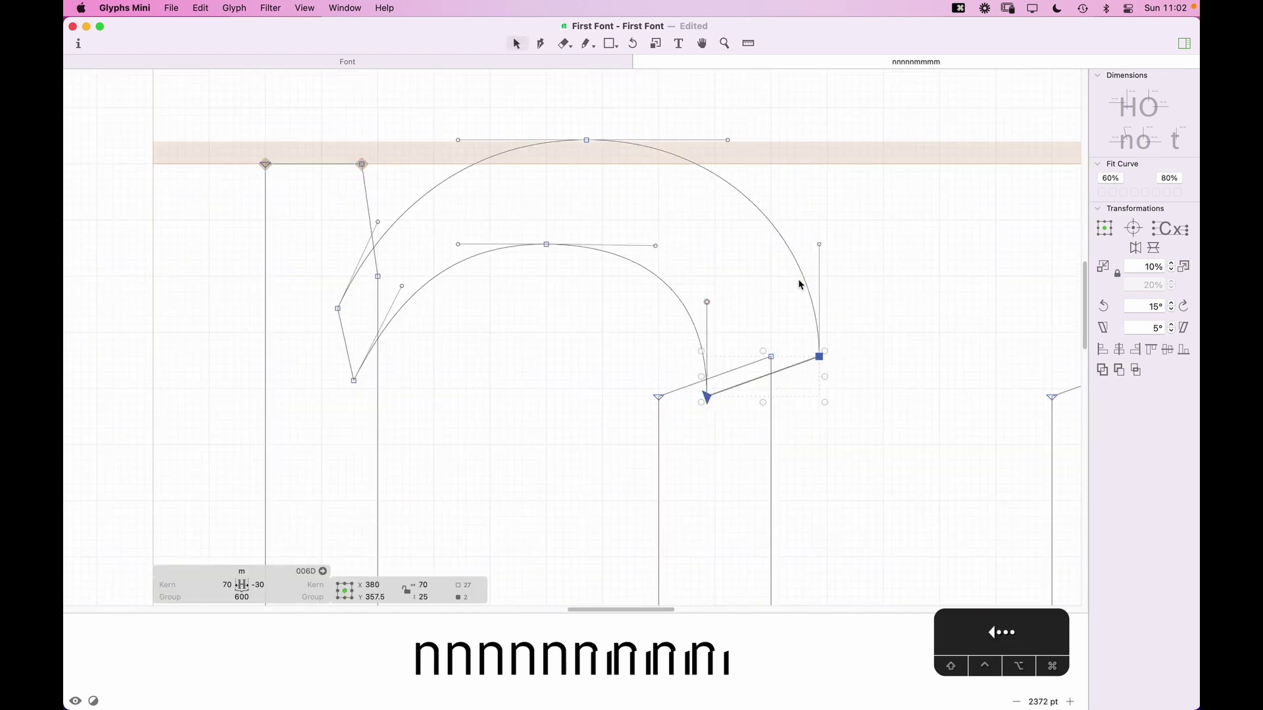
Step: Shift the arch's outer and inner top nodes 20 units left, centring the pair at X 237.5
click(492, 357)
drag(591, 119, 522, 262)
key(Left)
key(Left)
key(Left)
key(Left)
key(Left)
key(Left)
key(Left)
key(Left)
key(Left)
key(Left)
key(Left)
key(Left)
key(Left)
key(Left)
key(Left)
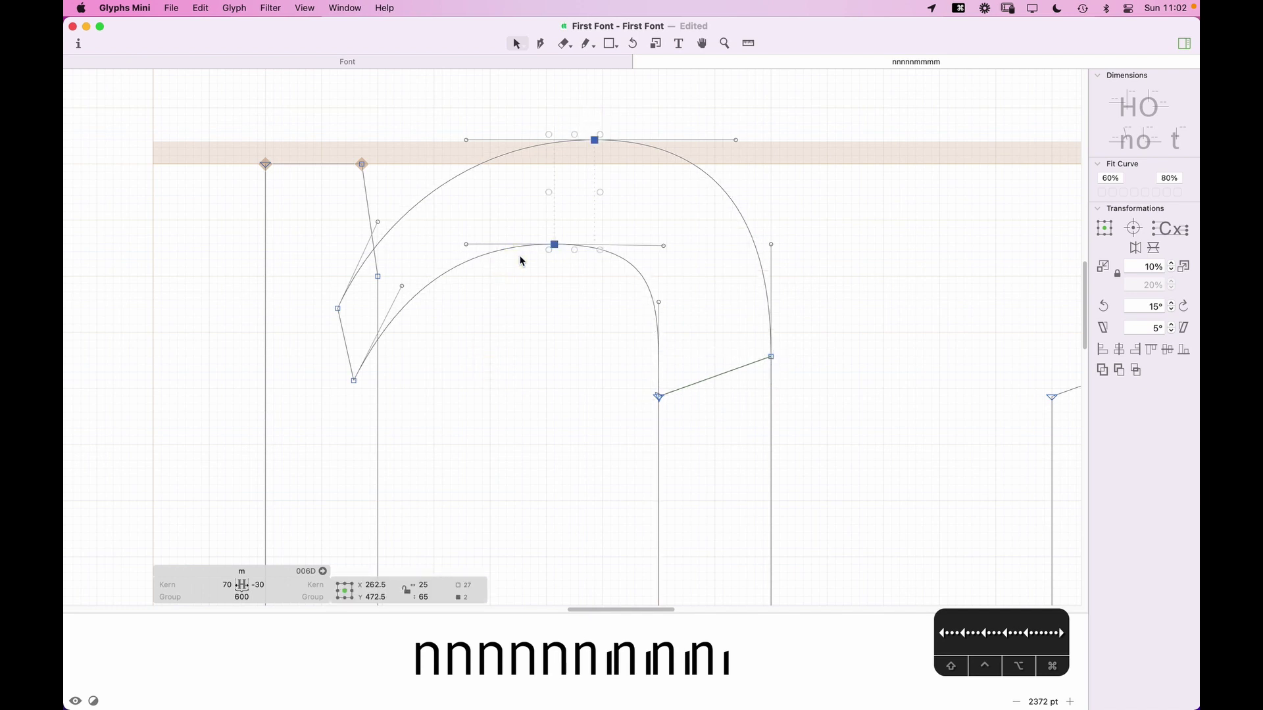
key(Left)
key(Left)
key(Left)
key(Left)
key(Left)
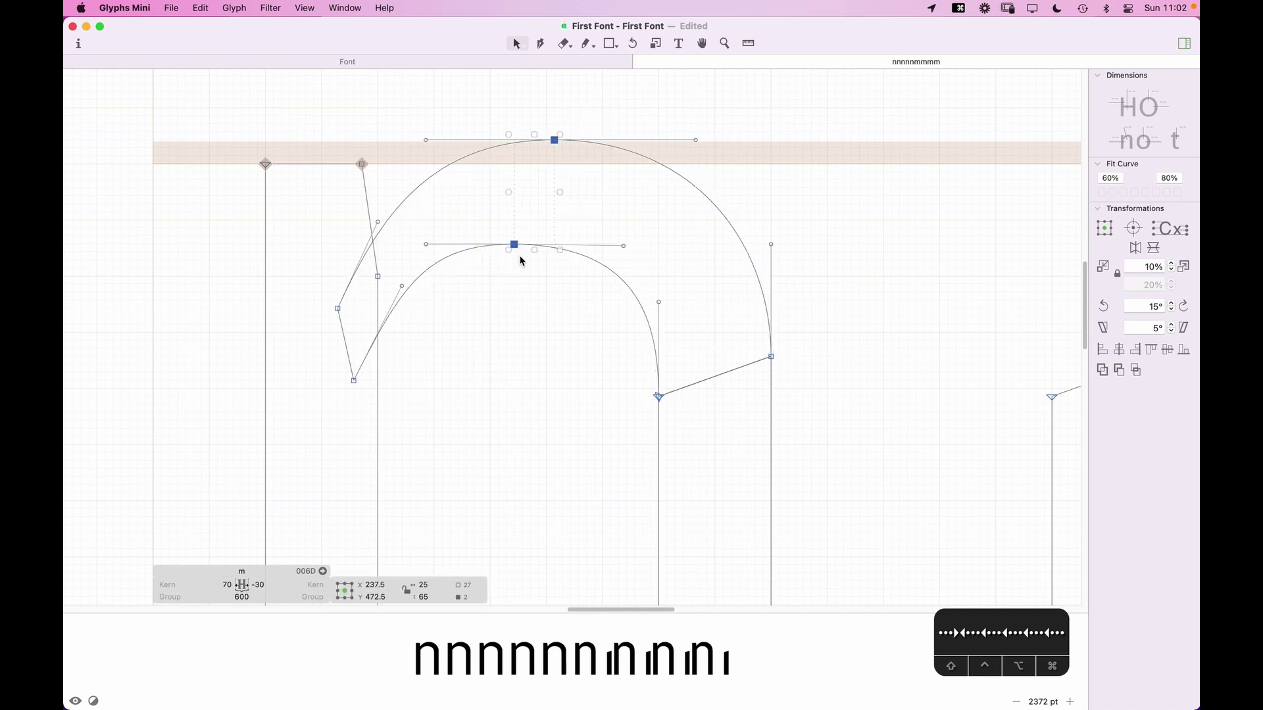
click(511, 433)
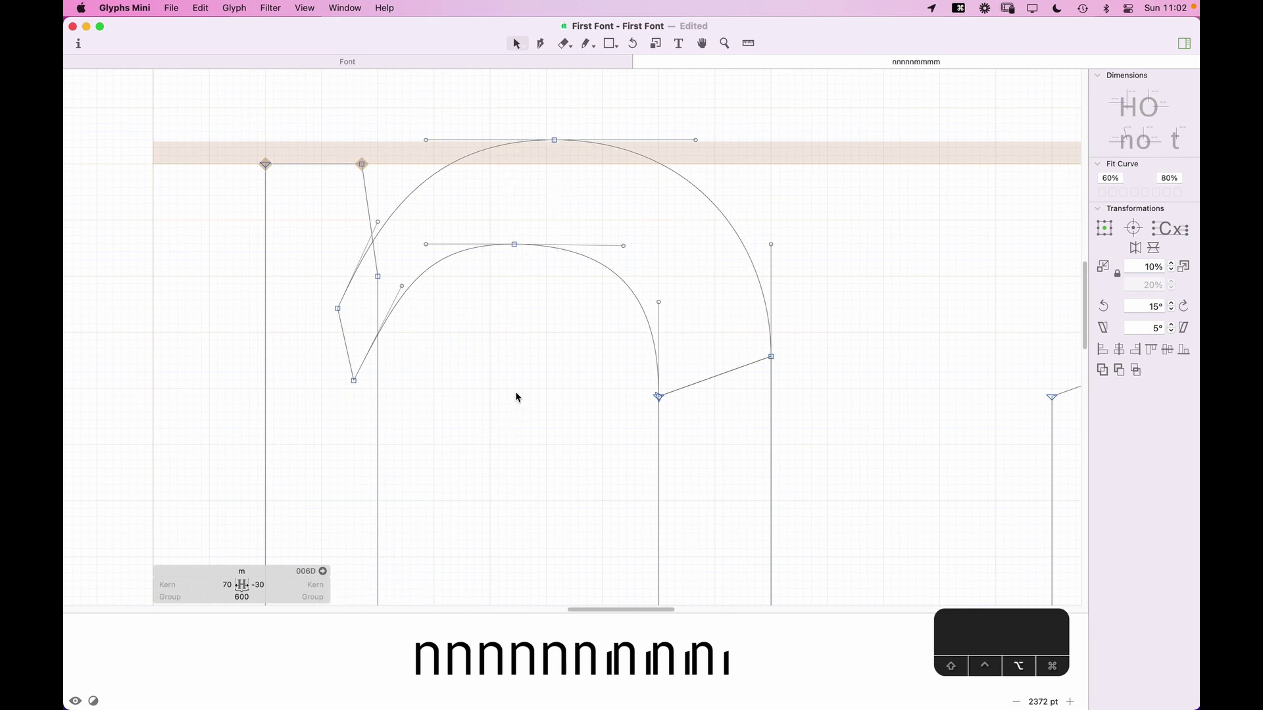
Step: Move the left handles of the arch's outer and inner top nodes 9 units right, to X 179
key(super+minus)
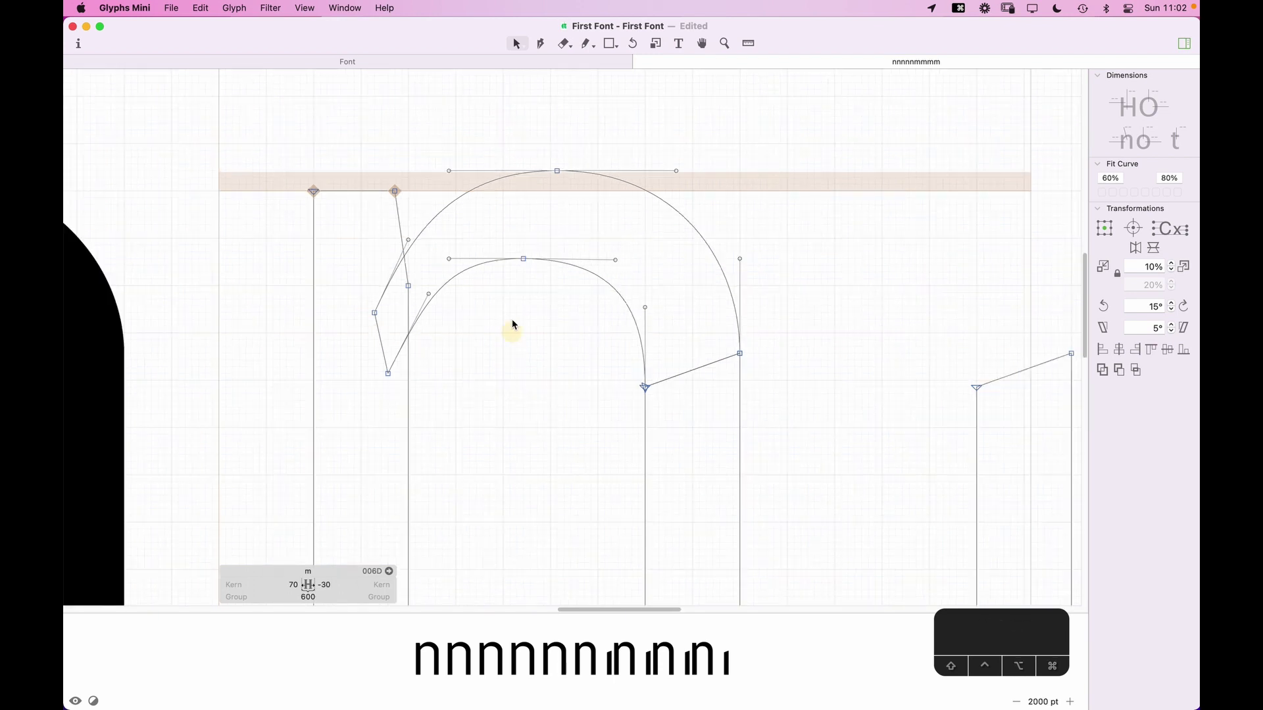
key(Tab)
shift+click(448, 259)
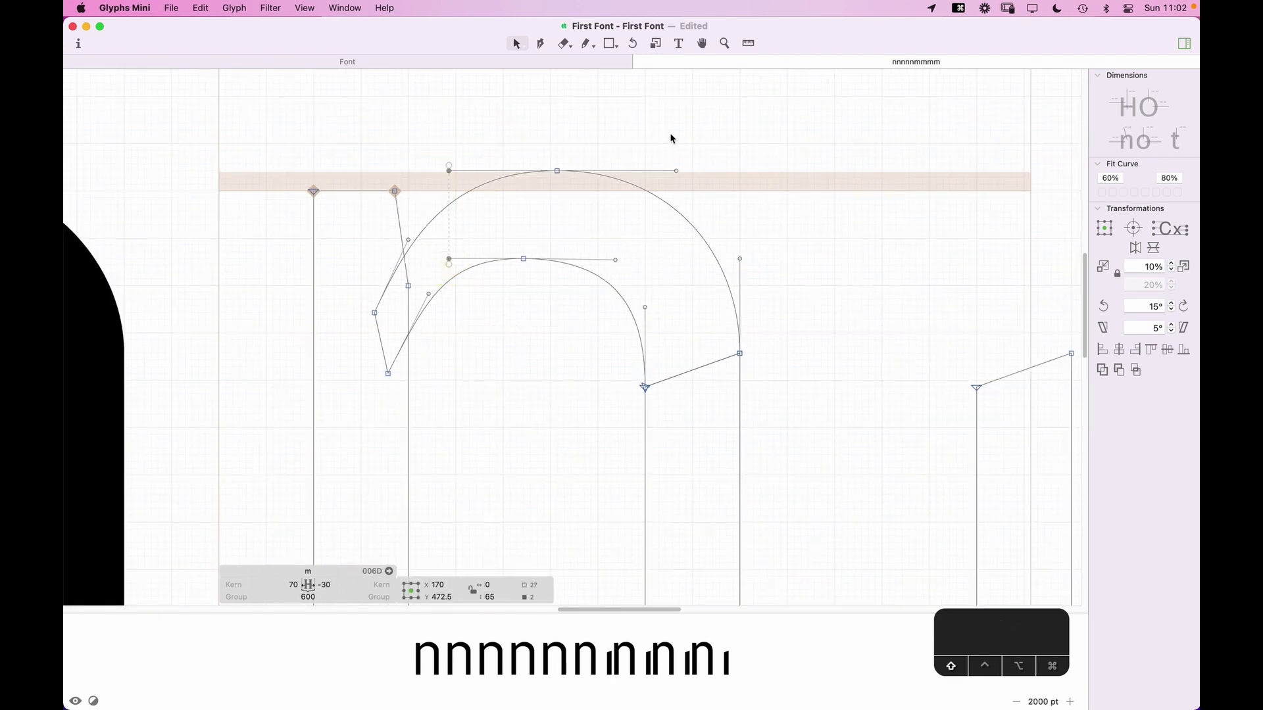
key(Right)
key(Right)
key(Right)
key(Right)
key(Right)
key(Right)
key(Right)
key(Right)
key(Right)
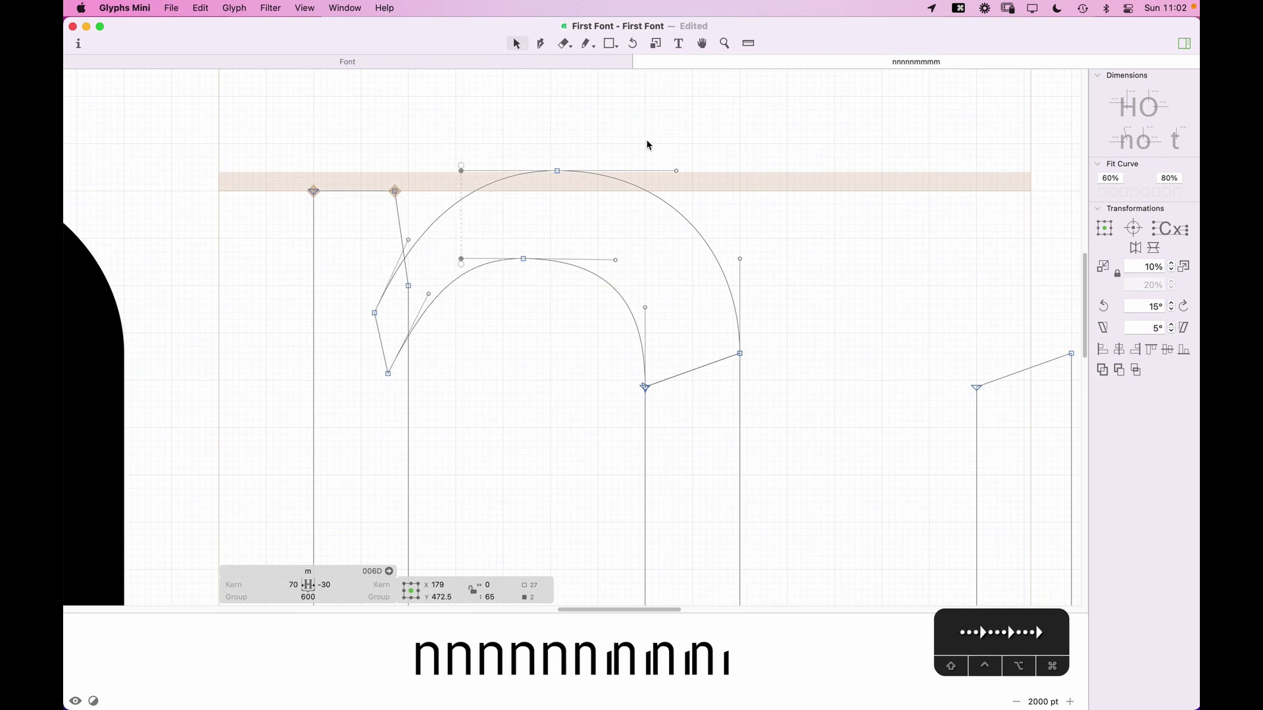
Step: Move the right handles of the arch's outer and inner top nodes 9 units left
click(676, 171)
shift+click(616, 260)
key(Left)
key(Left)
key(Left)
key(Left)
key(Left)
key(Left)
key(Left)
key(Left)
key(Left)
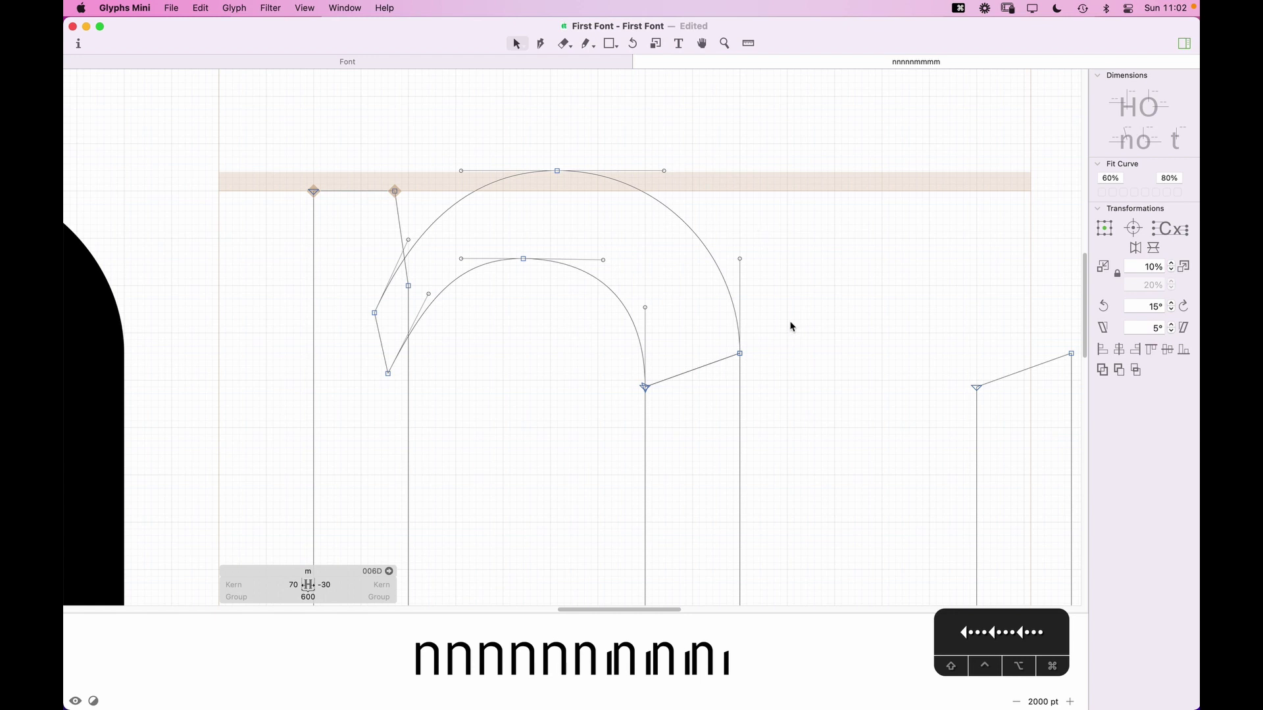
Step: Raise the two nodes at the arch's right end 10 units, centring the pair at Y 367.5
drag(789, 325, 586, 397)
key(shift+Up)
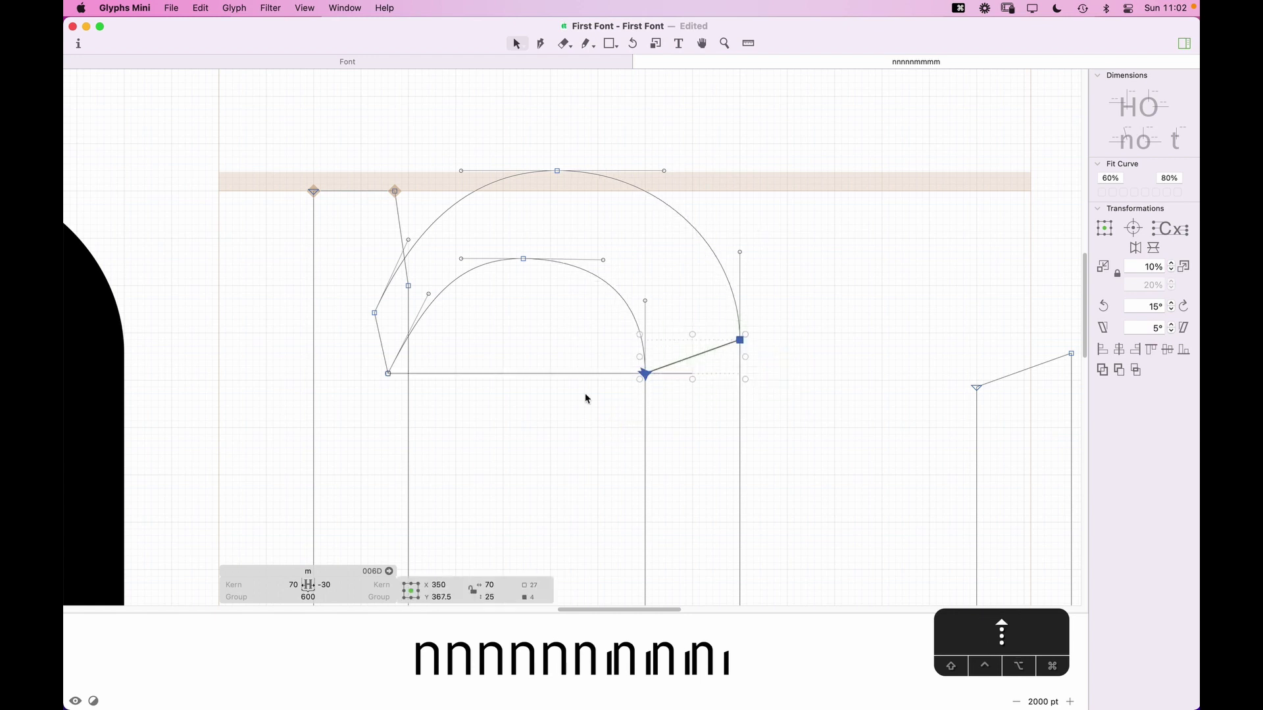
click(508, 386)
key(super+minus)
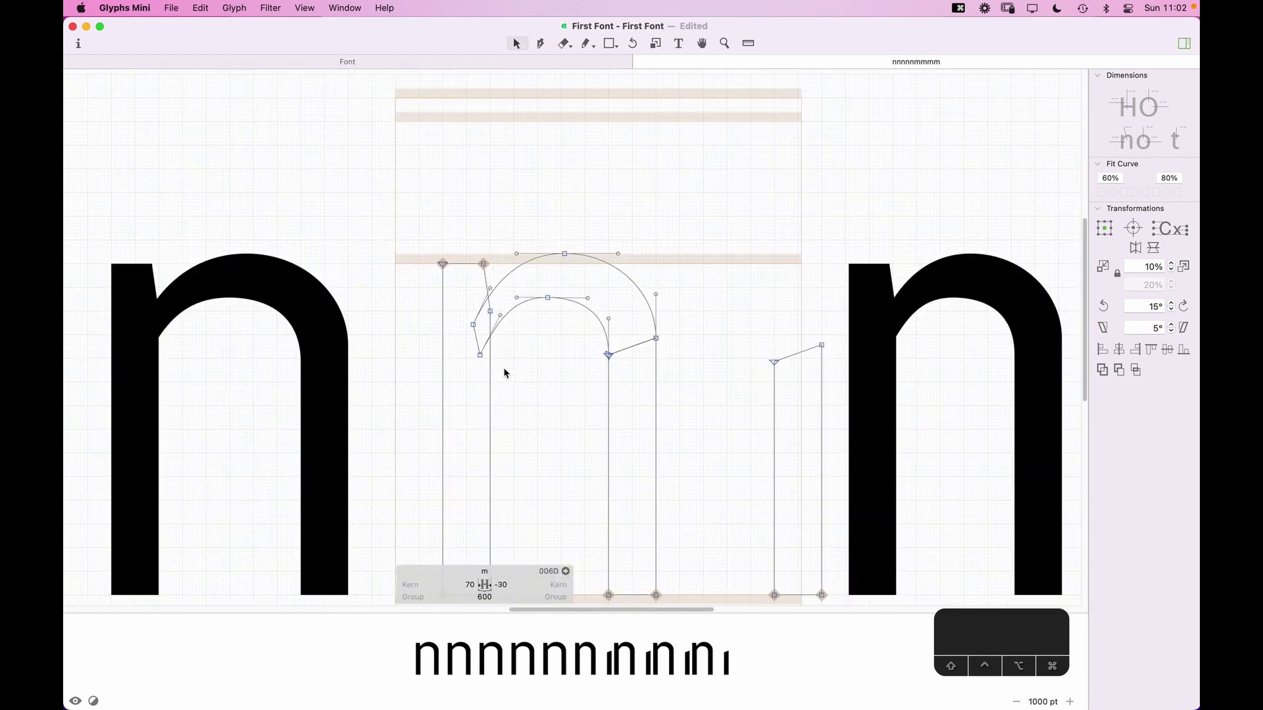
Step: Lower the two curve handles at the arch's left end 3 units, centring the pair at Y 431
key(space)
drag(557, 370, 585, 327)
key(z)
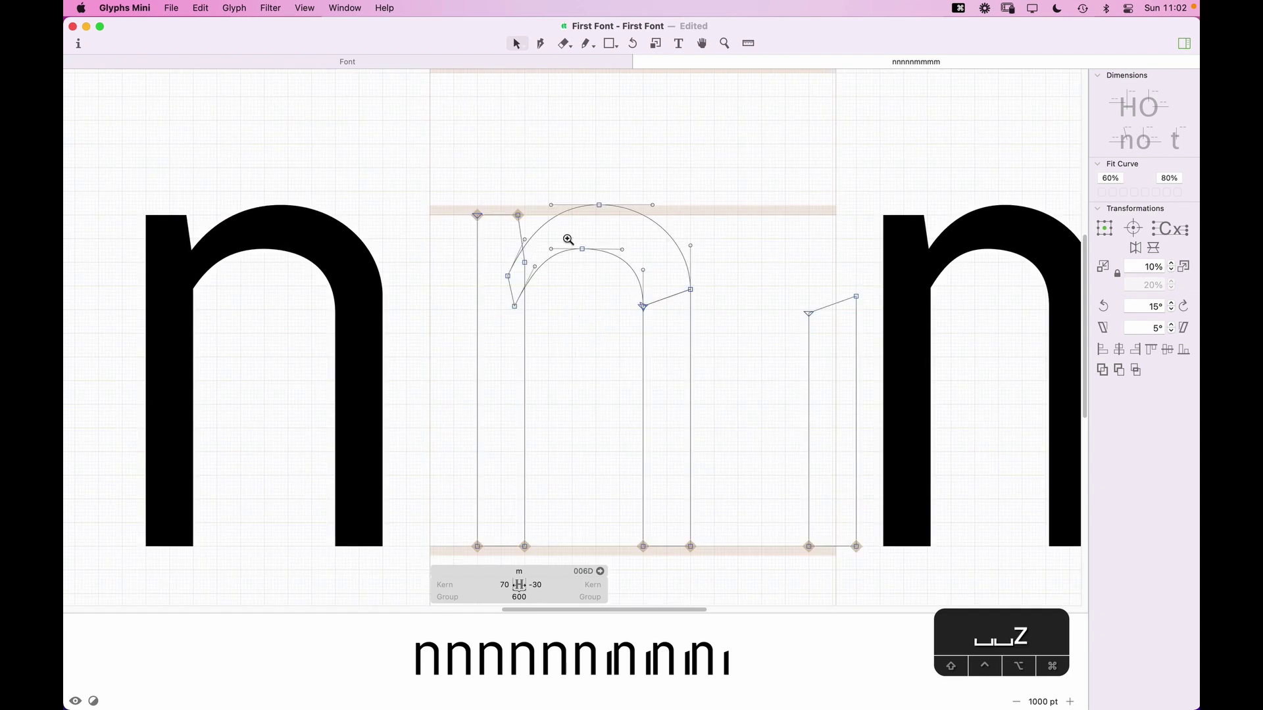
drag(459, 370, 615, 163)
key(v)
click(544, 266)
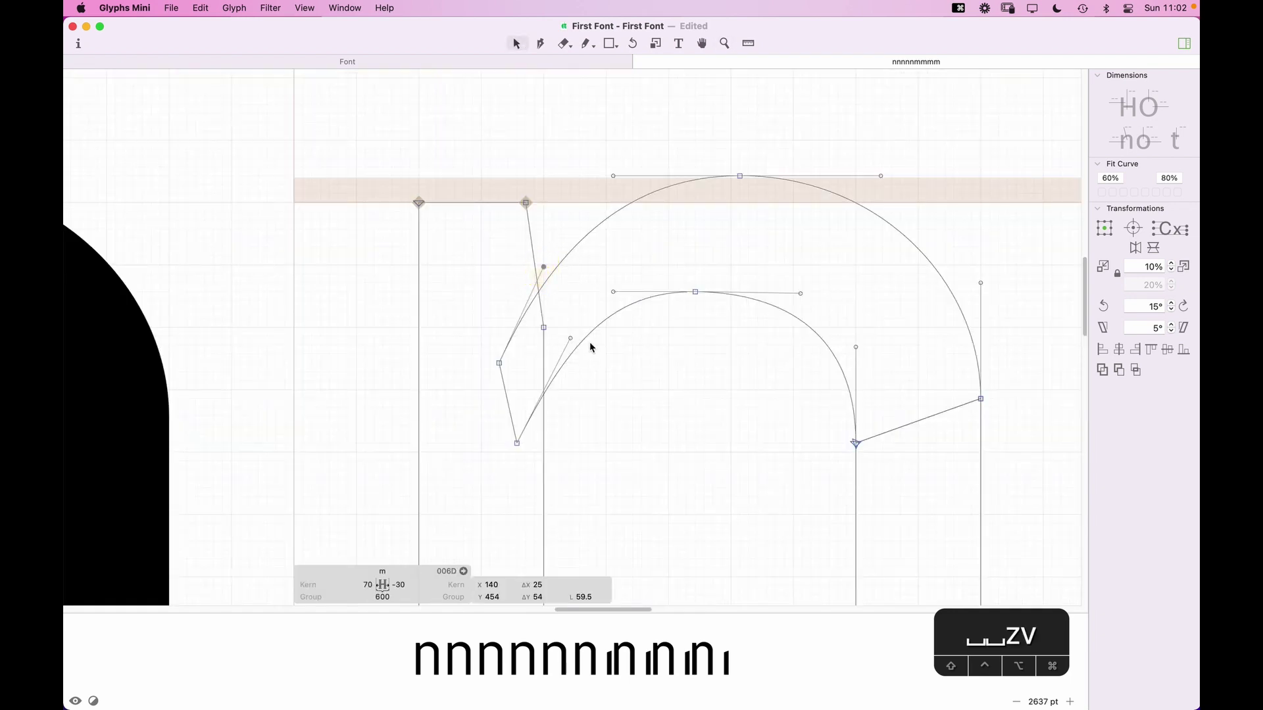
shift+click(570, 338)
key(Down)
key(Down)
key(Down)
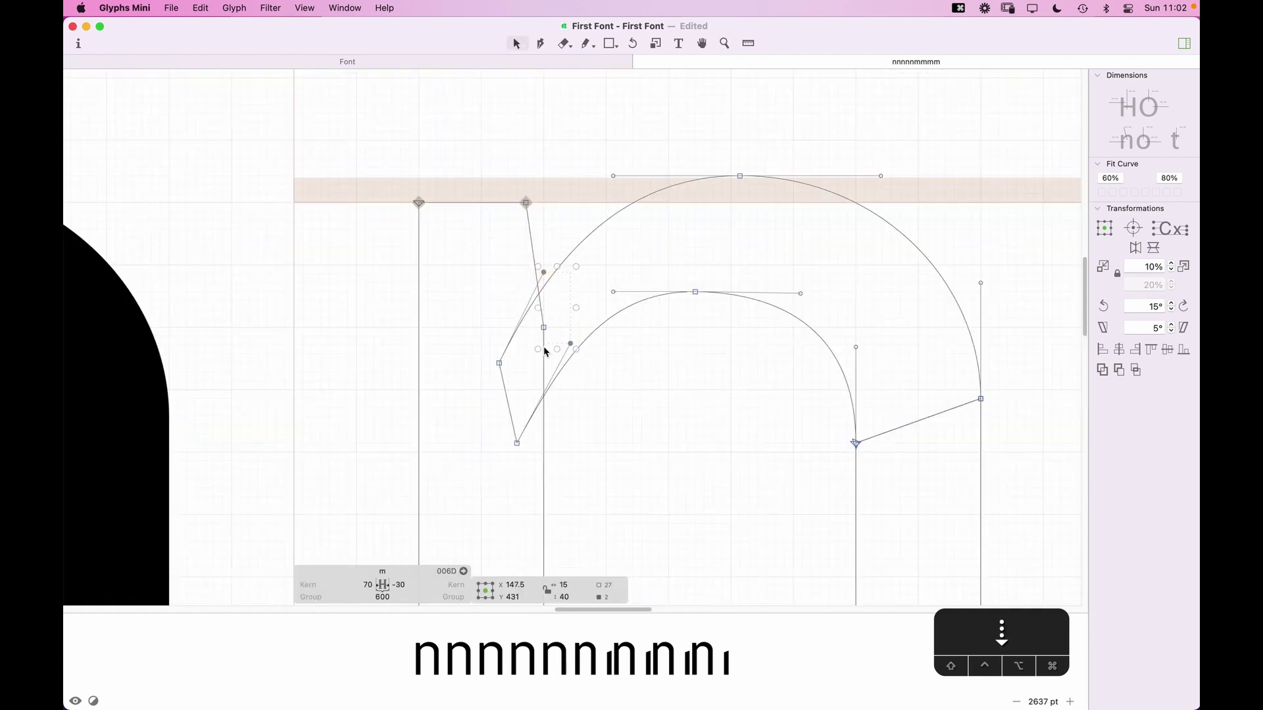
Step: Shift the left handles of the arch's two top nodes 6 units right, to X 185
drag(654, 130, 600, 290)
key(Right)
key(Right)
key(Right)
key(Right)
key(Right)
key(Right)
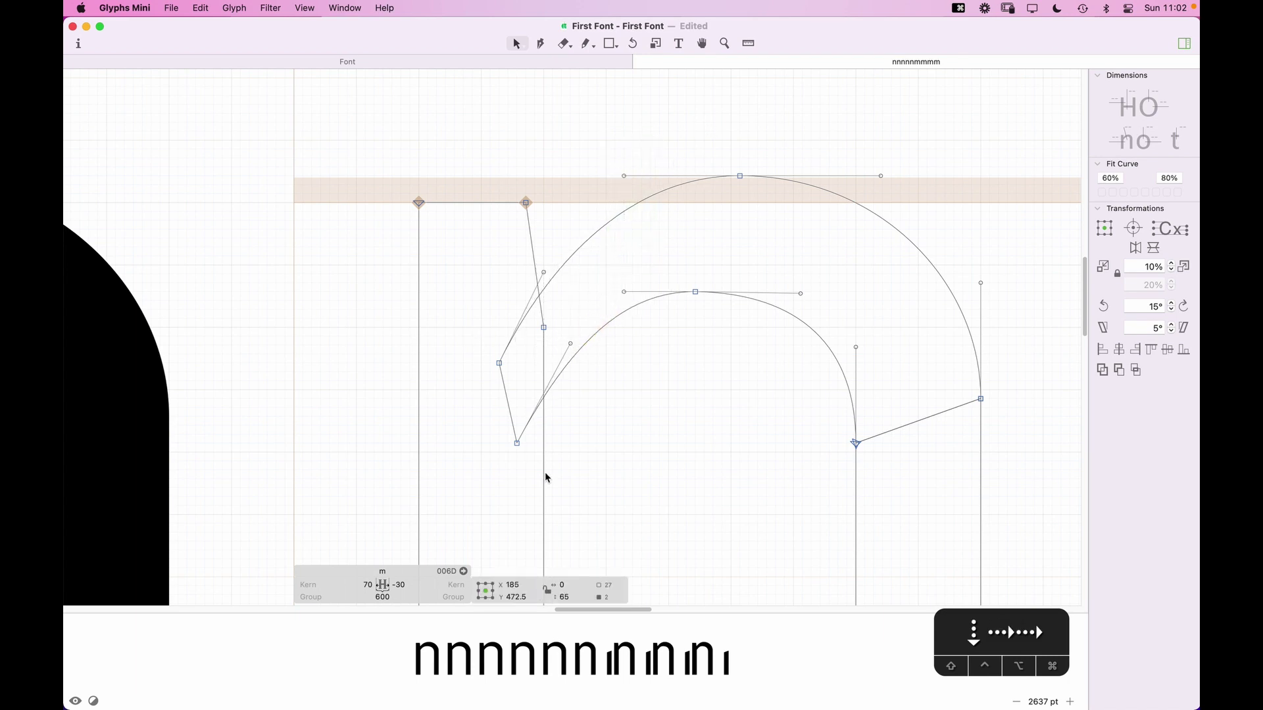
Step: Raise the two nodes at the arch's left end 5 units inside the first stem
drag(467, 328, 530, 480)
key(Up)
key(Up)
key(Up)
key(Up)
key(Up)
key(Down)
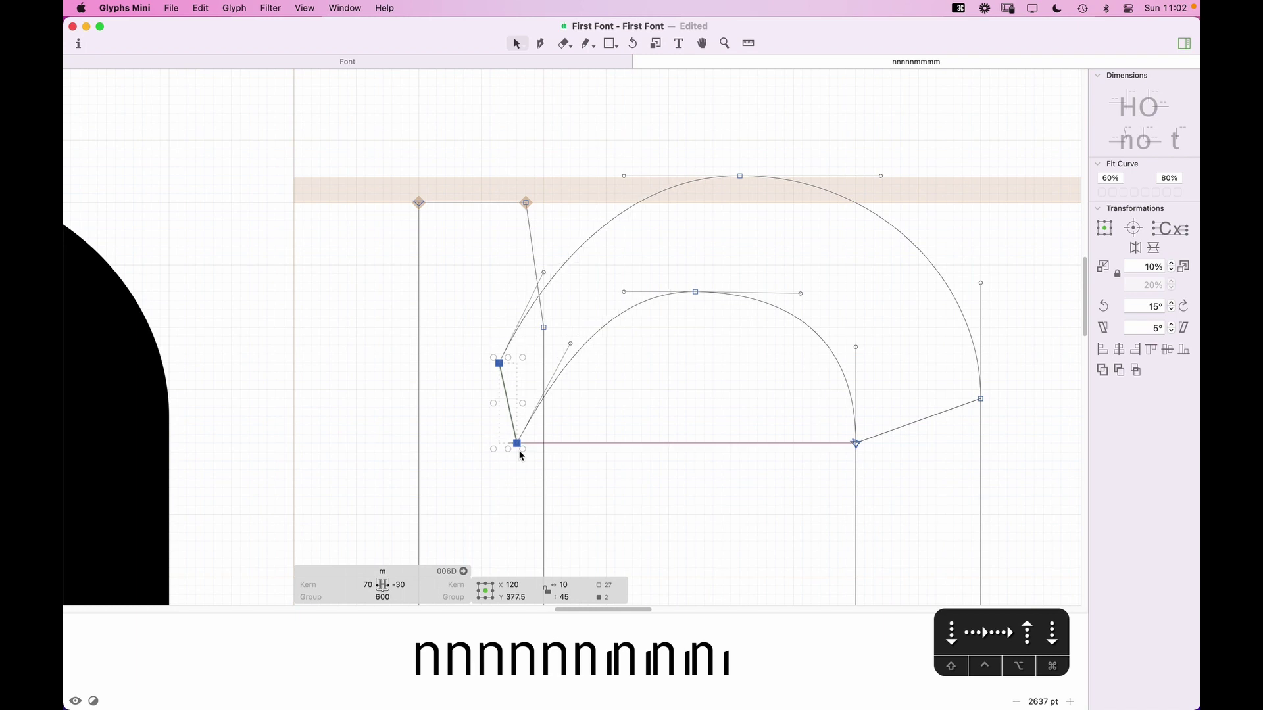
key(Up)
key(super+minus)
key(super+minus)
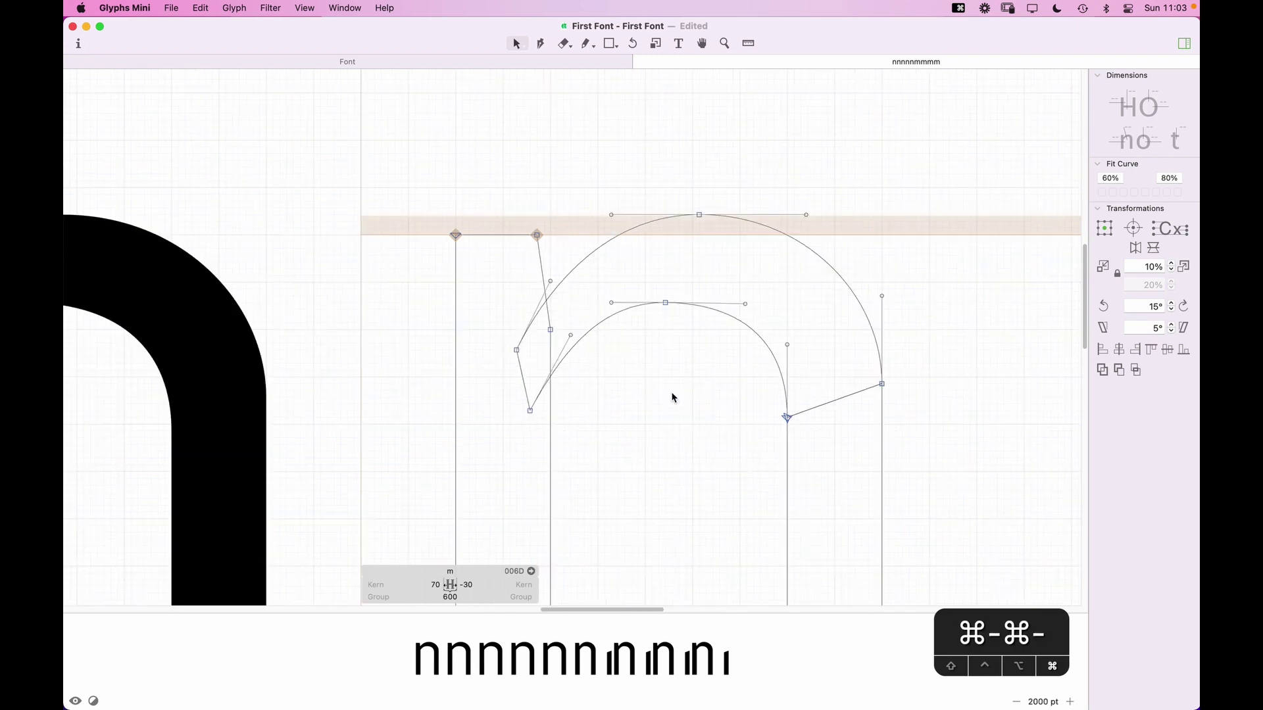
Step: Move the arch's two top nodes to X 242.5 while keeping their handles in place, and preview the letter
key(space)
drag(699, 210, 641, 329)
key(alt+Right)
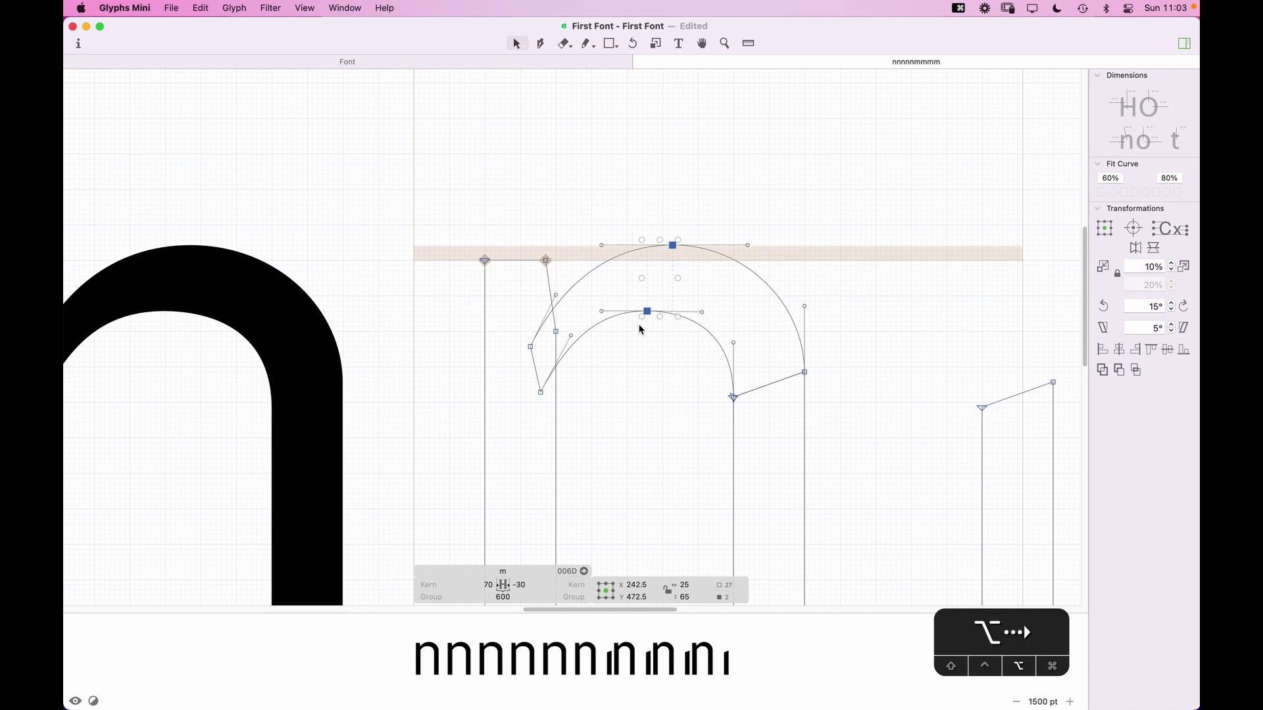
click(642, 389)
key(super+minus)
key(space)
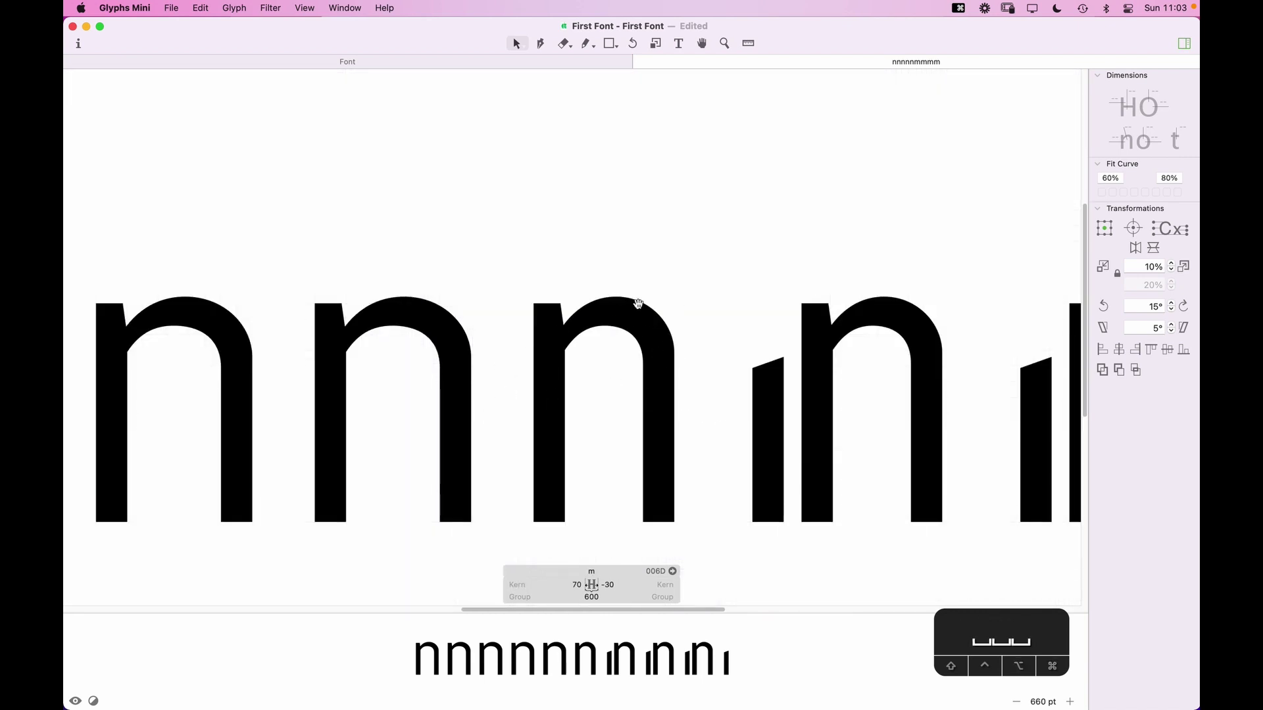
Step: Duplicate the whole arch 245 units to the right so the copy joins the m's middle and third stems
key(z)
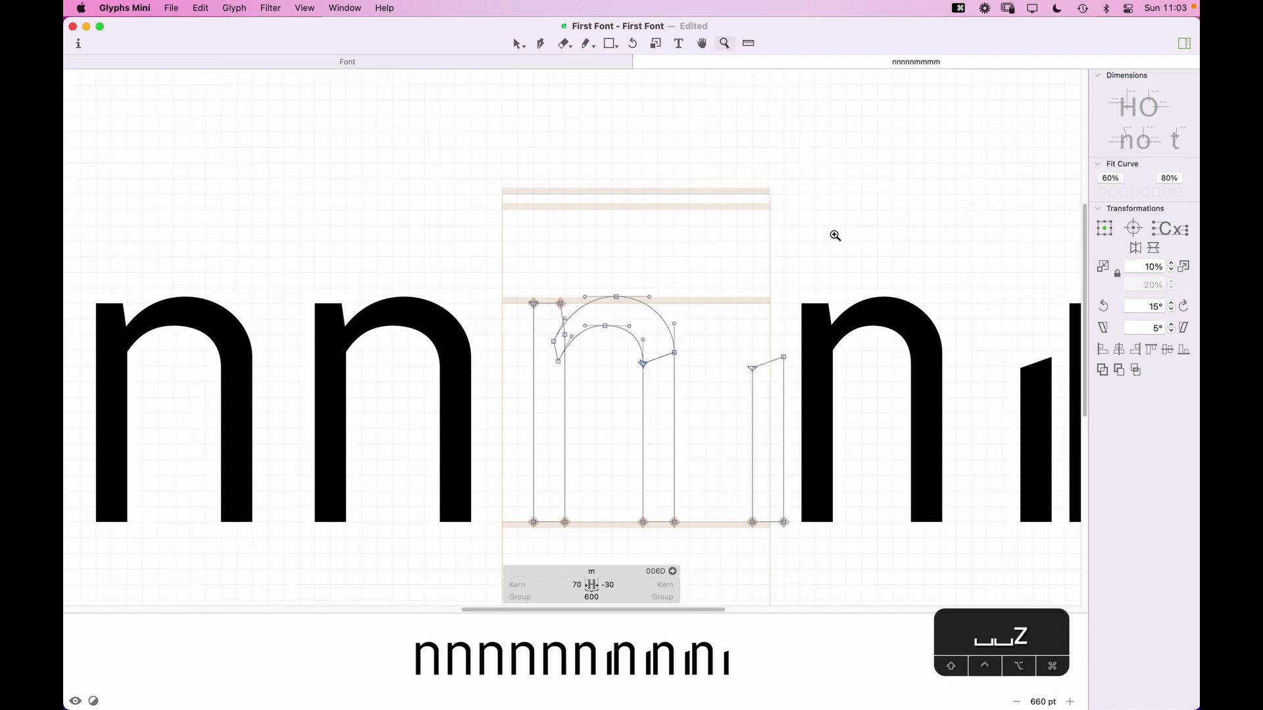
drag(835, 235, 491, 526)
key(v)
double_click(605, 240)
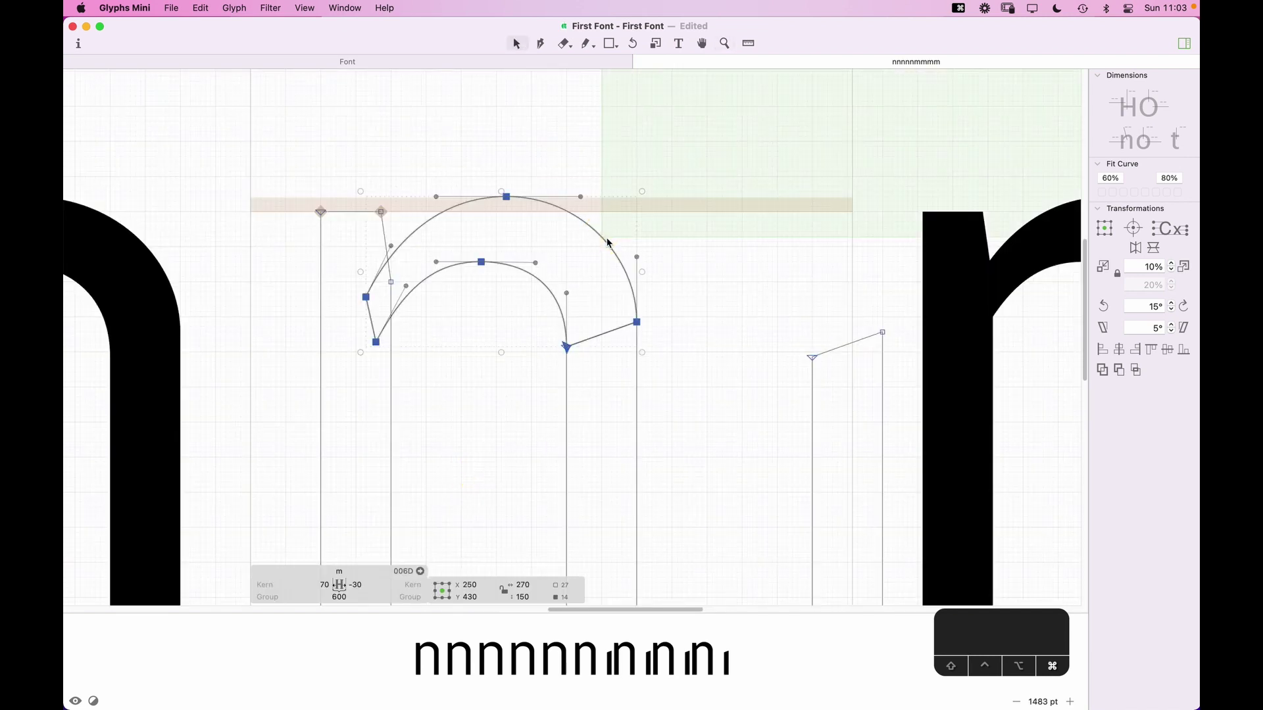
drag(572, 355, 812, 335)
Step: Raise the two top nodes of the m's third stem 10 units to meet the second arch's right end
key(space)
drag(770, 406, 727, 270)
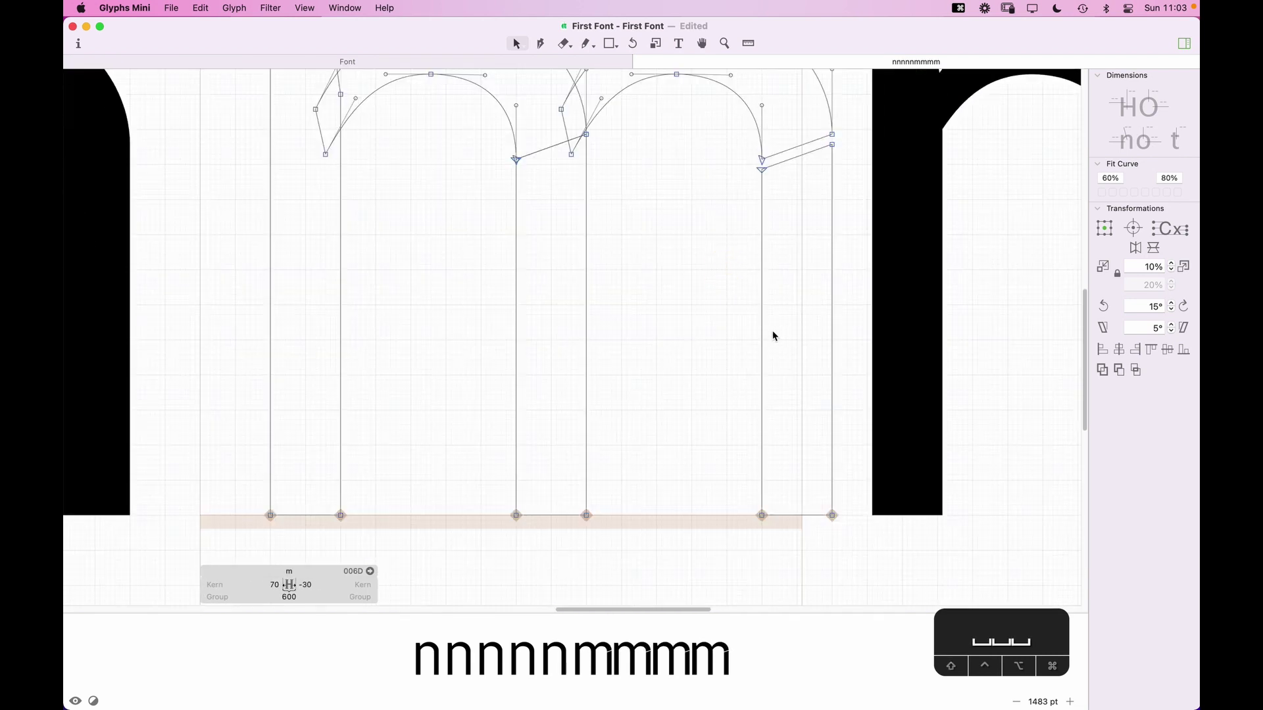
double_click(762, 122)
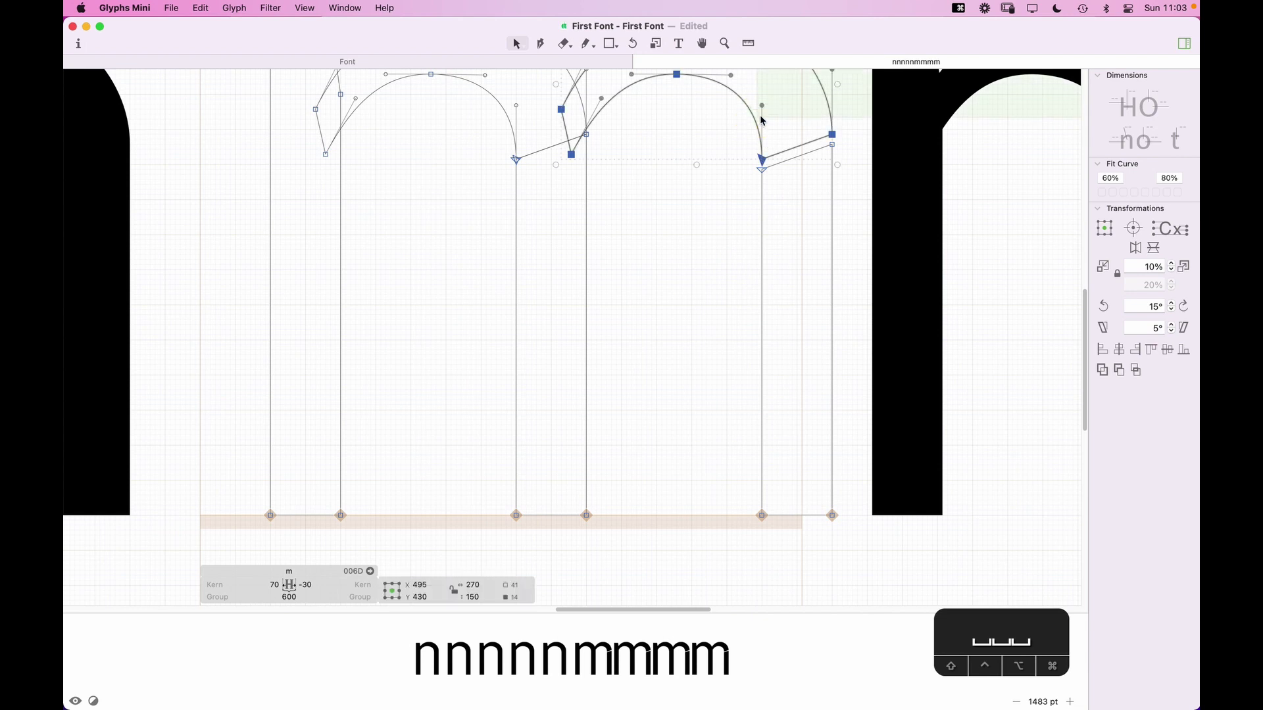
click(832, 135)
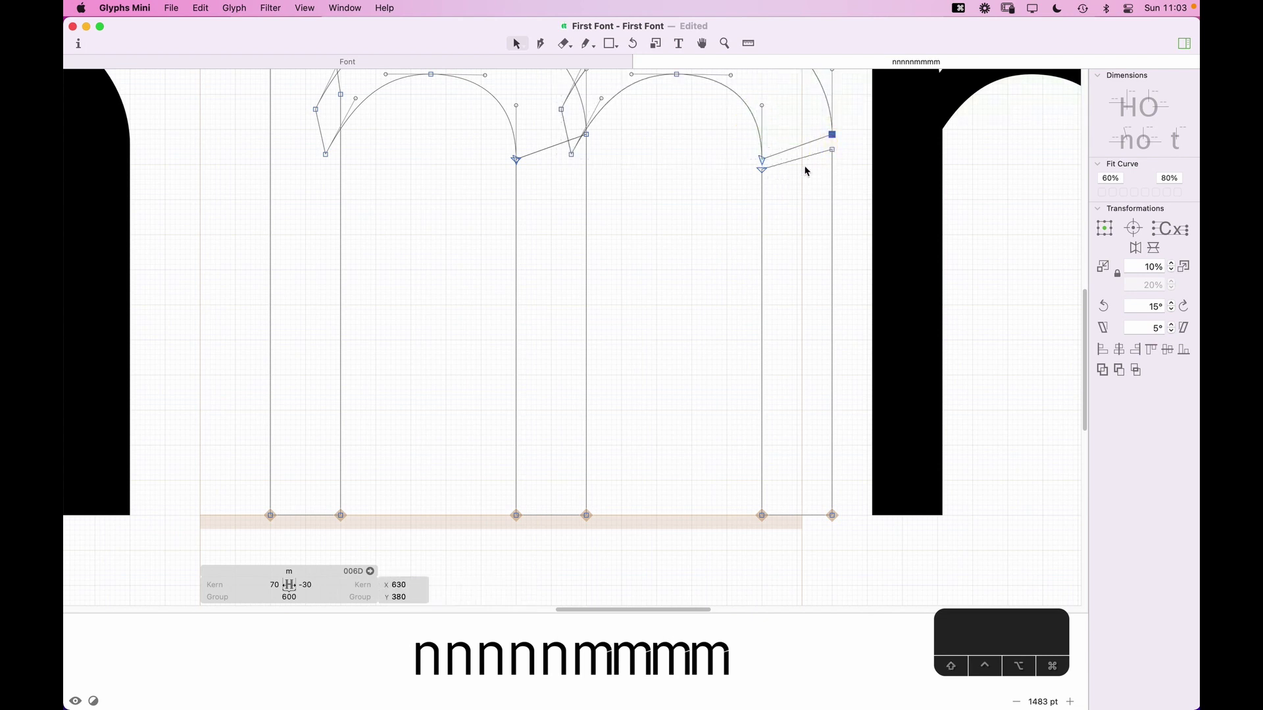
key(z)
drag(854, 105, 720, 220)
key(v)
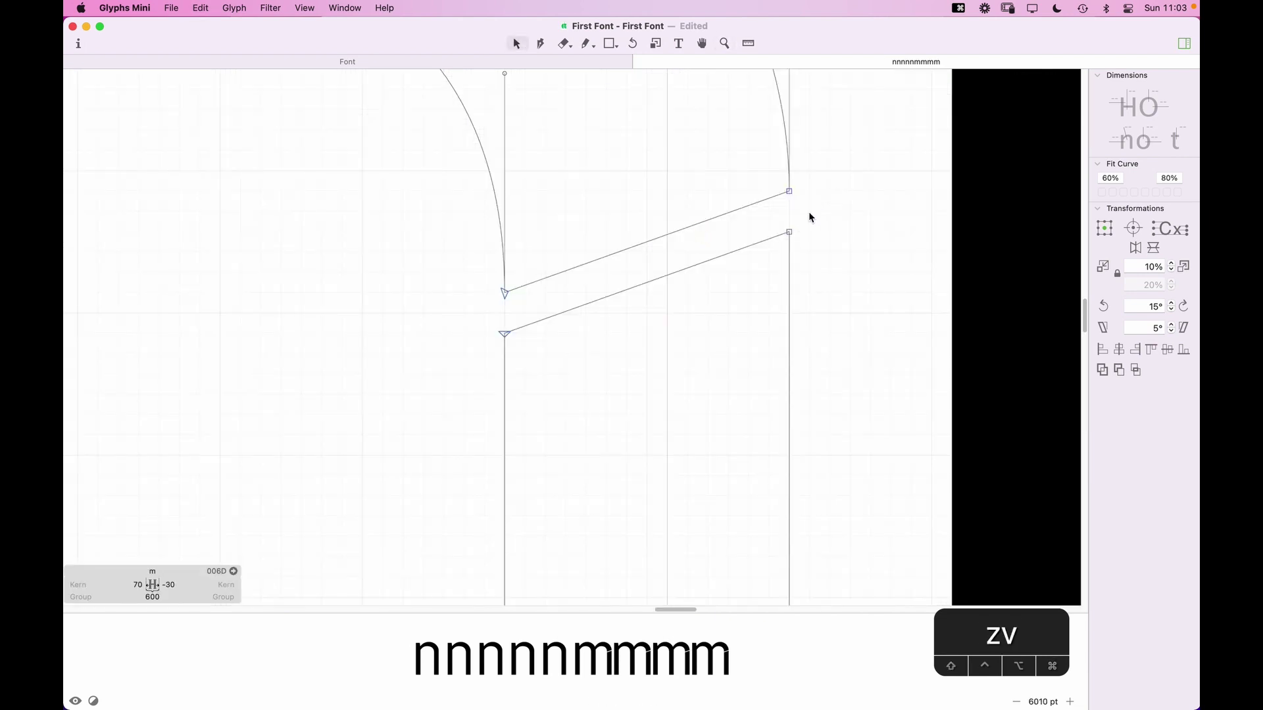
shift+click(790, 232)
shift+click(519, 327)
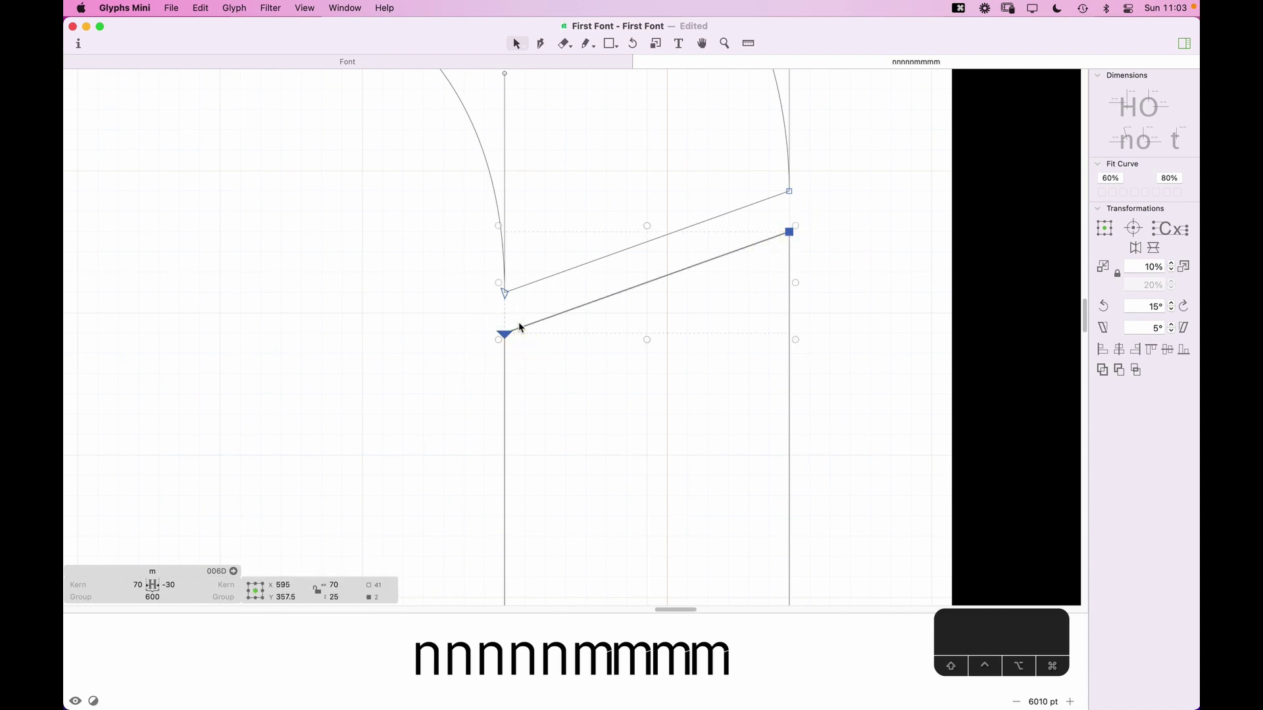
key(Up)
key(Up)
key(super+0)
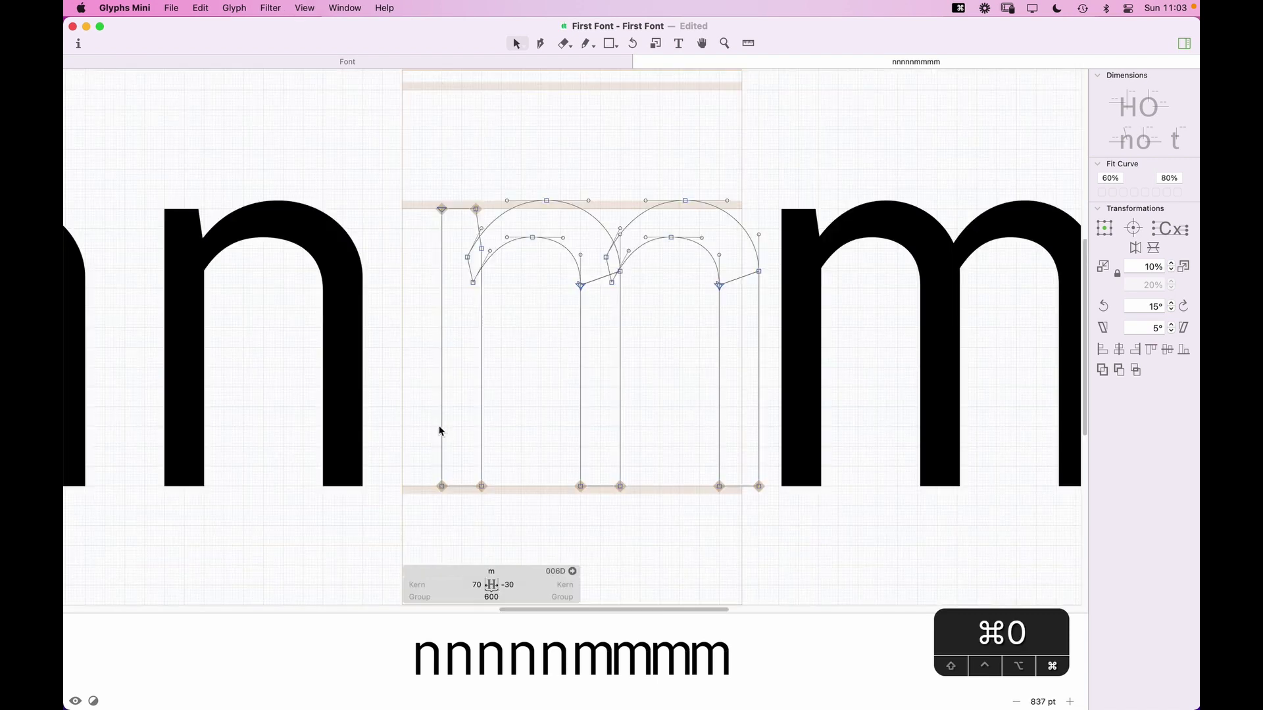
Step: Link both of the m's sidebearings to the n and preview the spacing
click(465, 583)
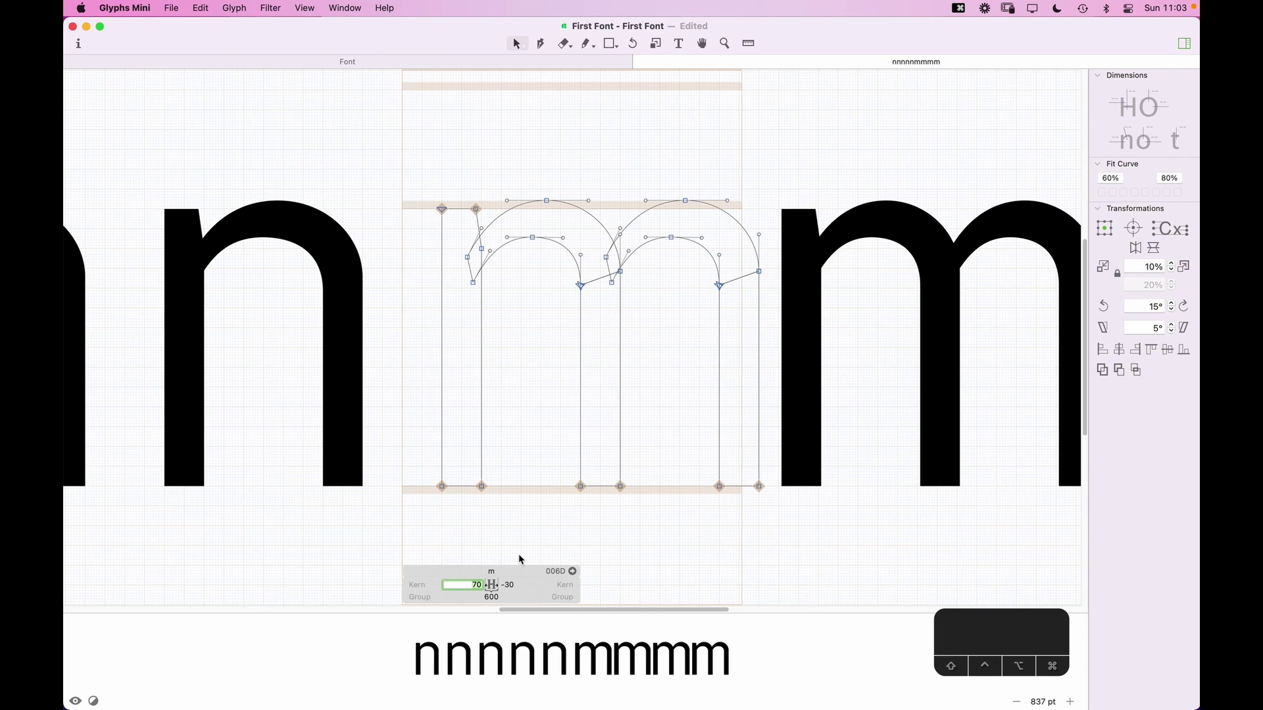
text(n)
key(Tab)
text(n)
key(Return)
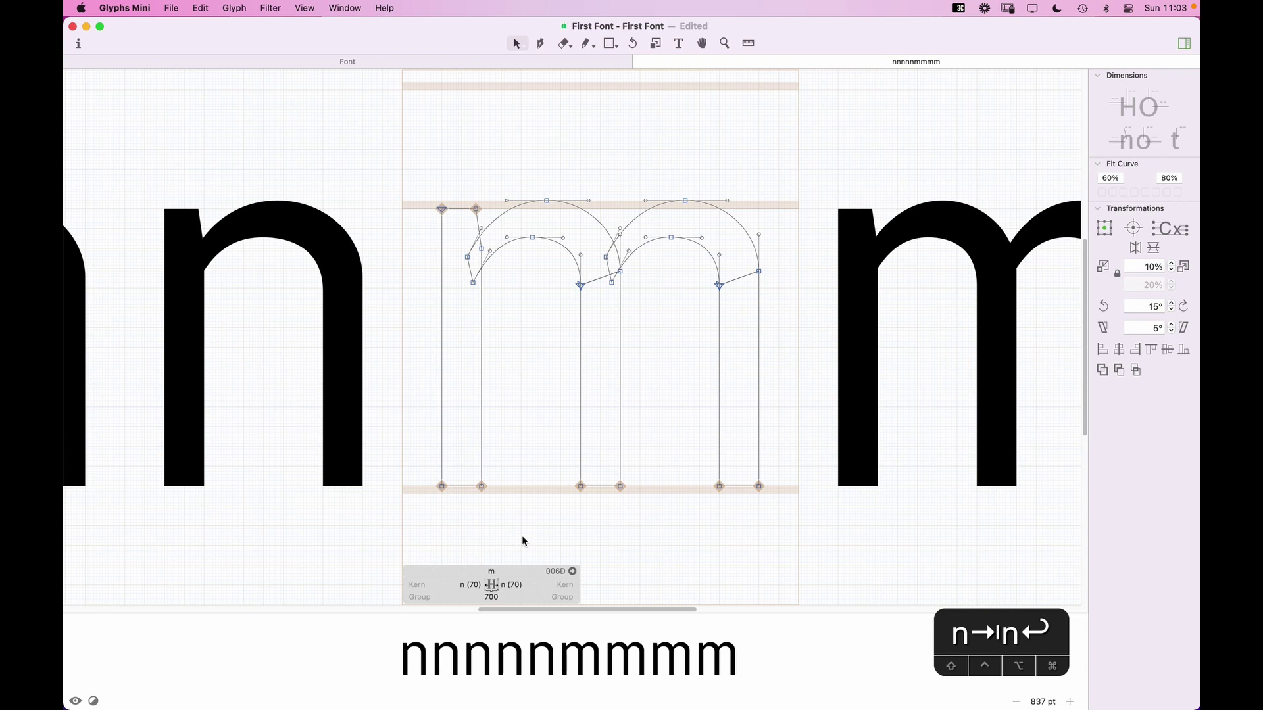
key(super+minus)
key(super+minus)
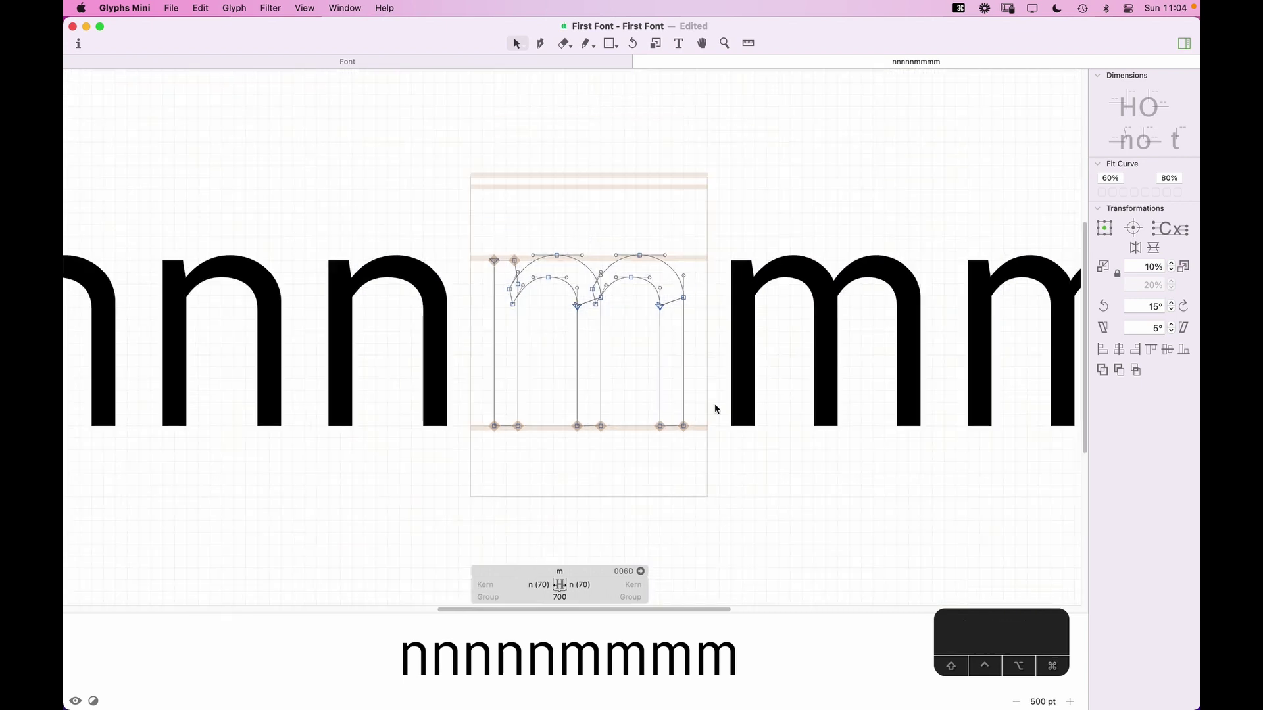
key(super+minus)
key(space)
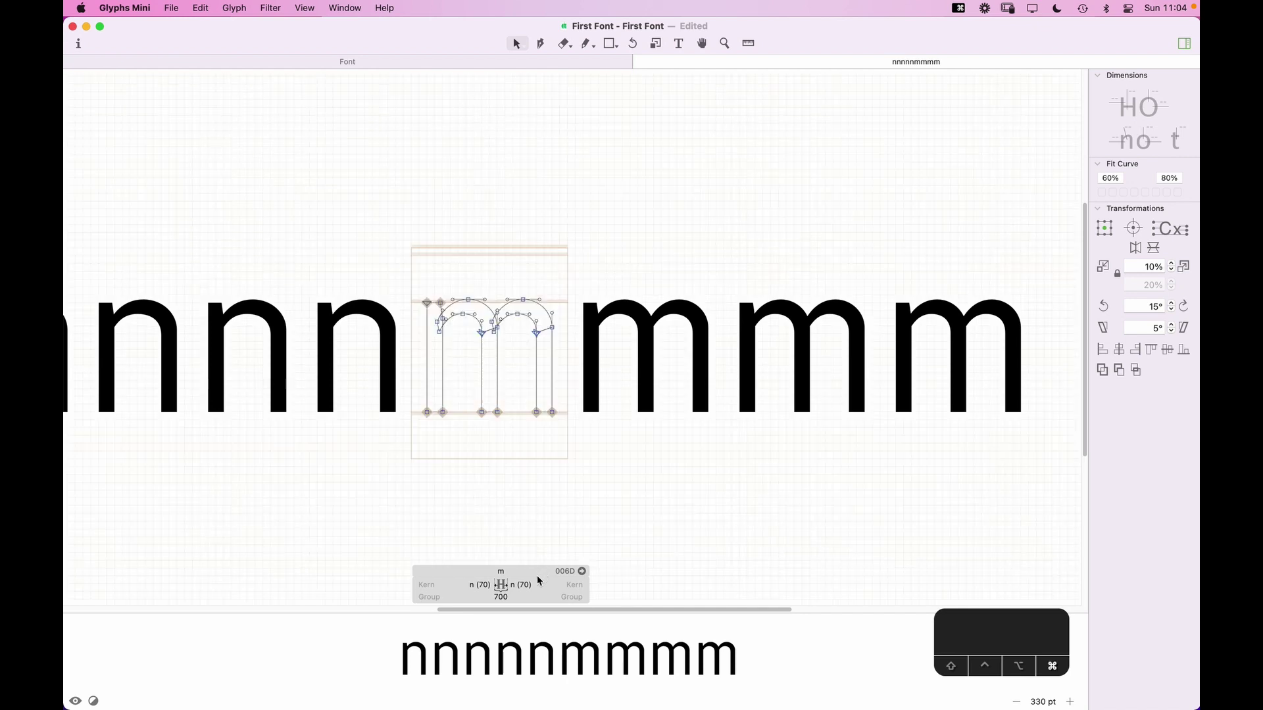
Step: Insert "uu" between the n's and the m's in the sample text
scroll(537, 575, down, 3)
key(t)
click(802, 337)
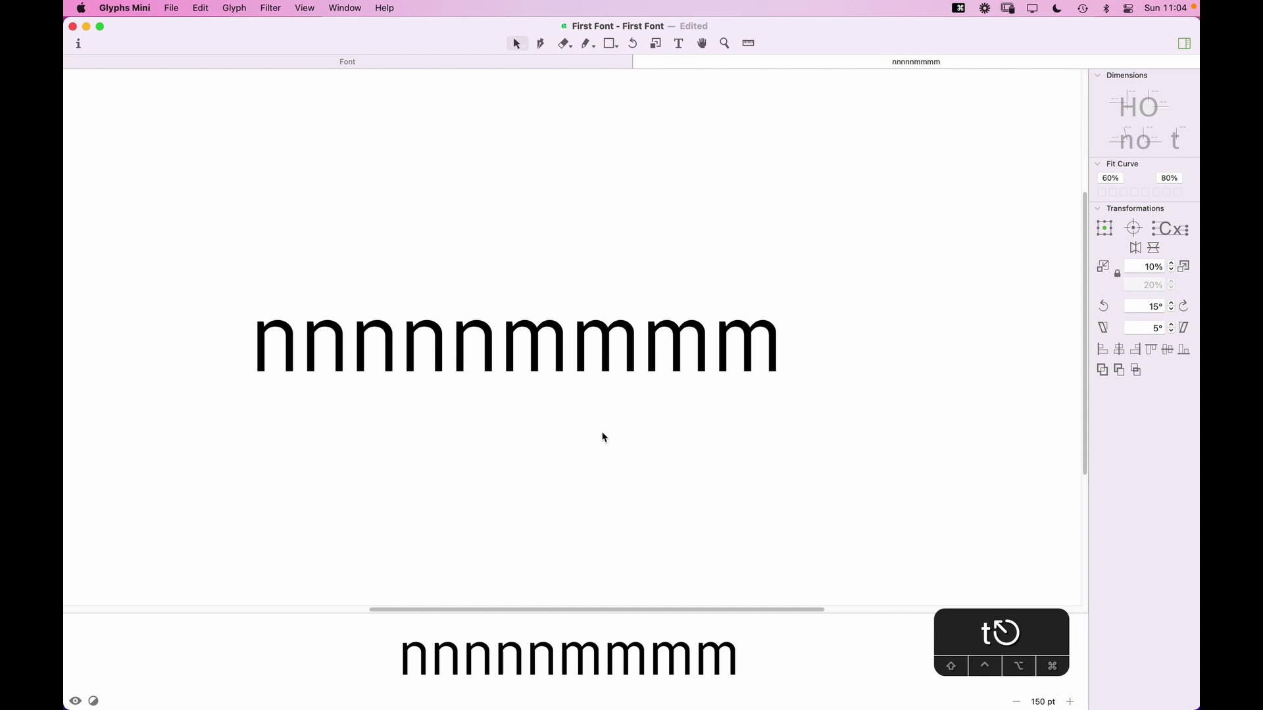
key(t)
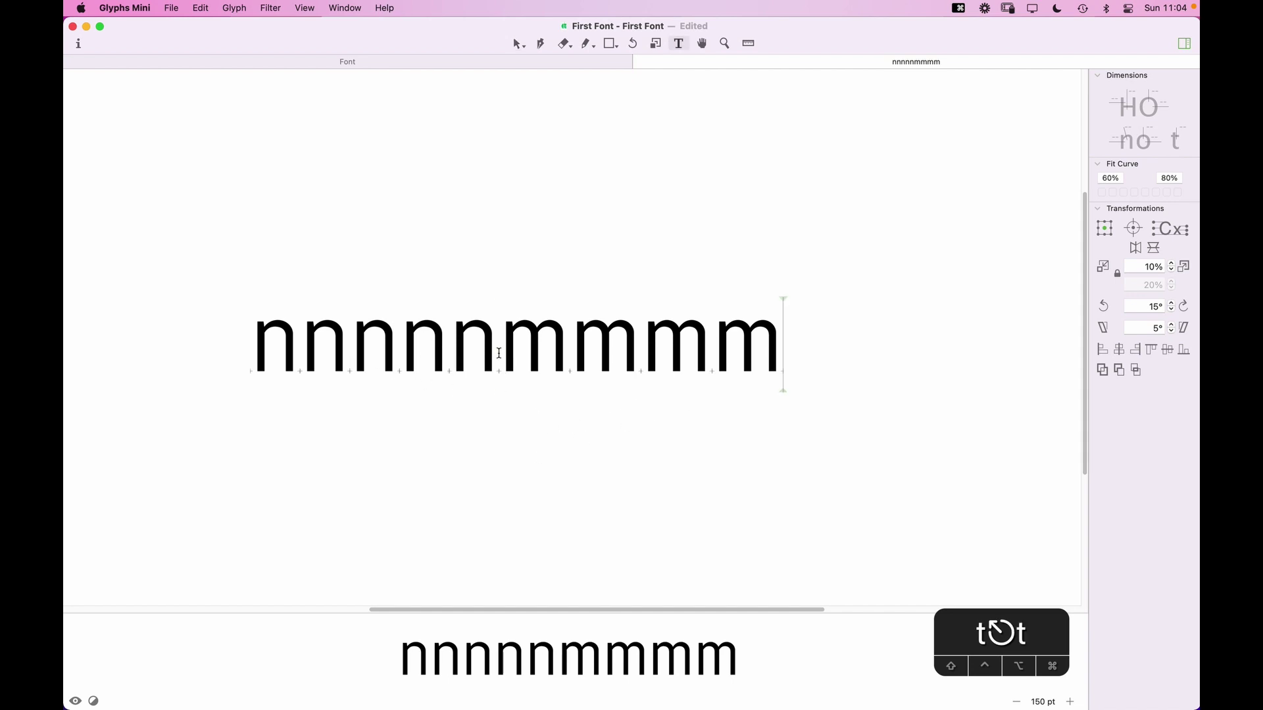
click(486, 357)
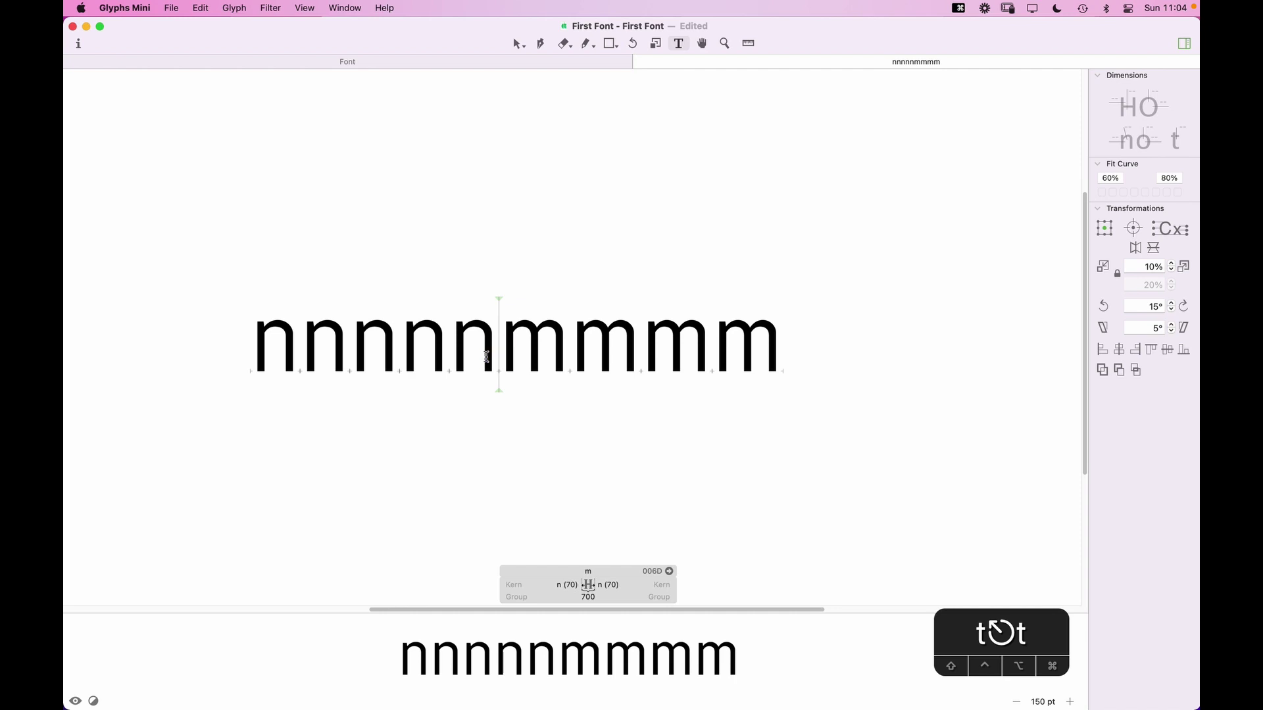
text(uu)
key(Escape)
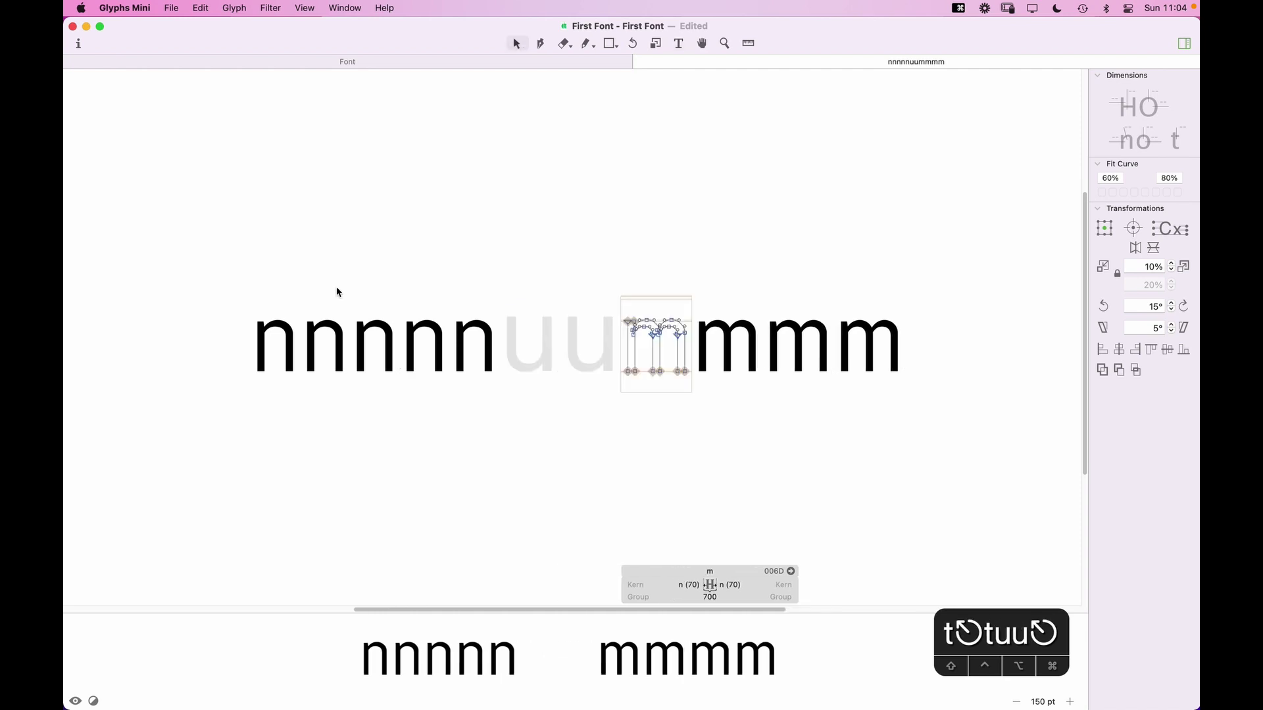
Step: Open the first empty u for editing
key(z)
drag(671, 267, 375, 423)
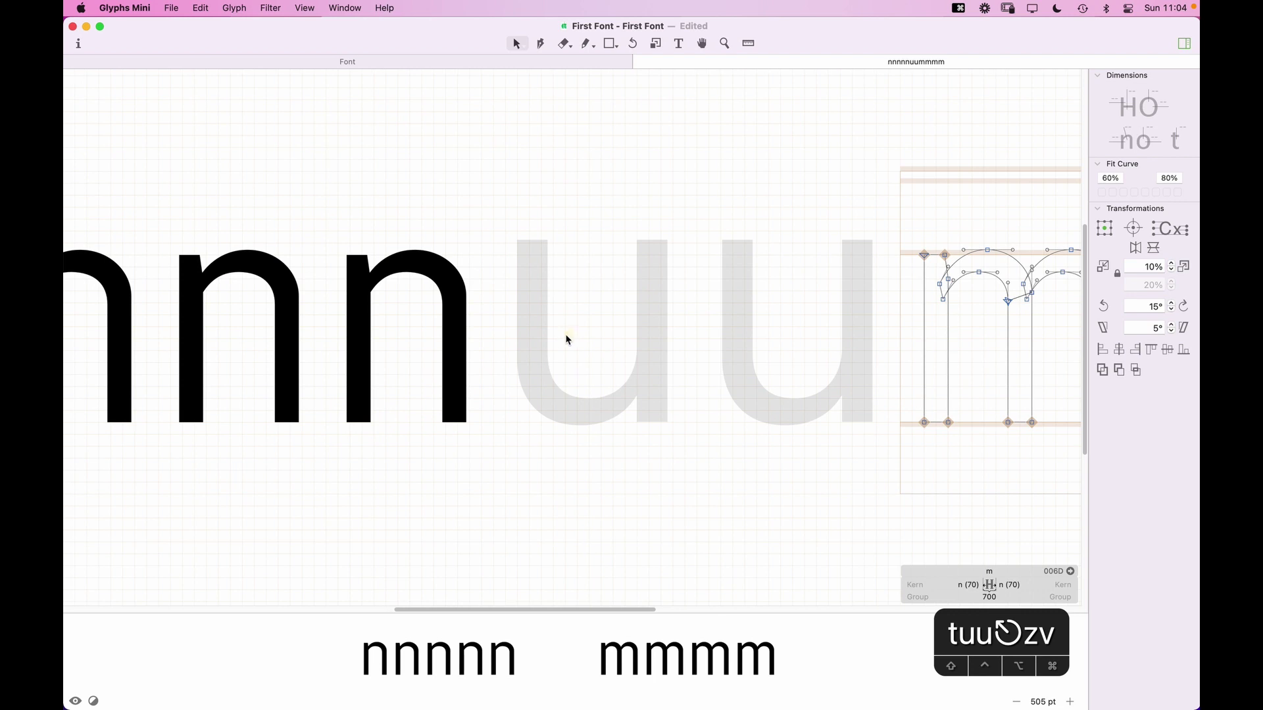
key(v)
double_click(567, 339)
key(super+shift+c)
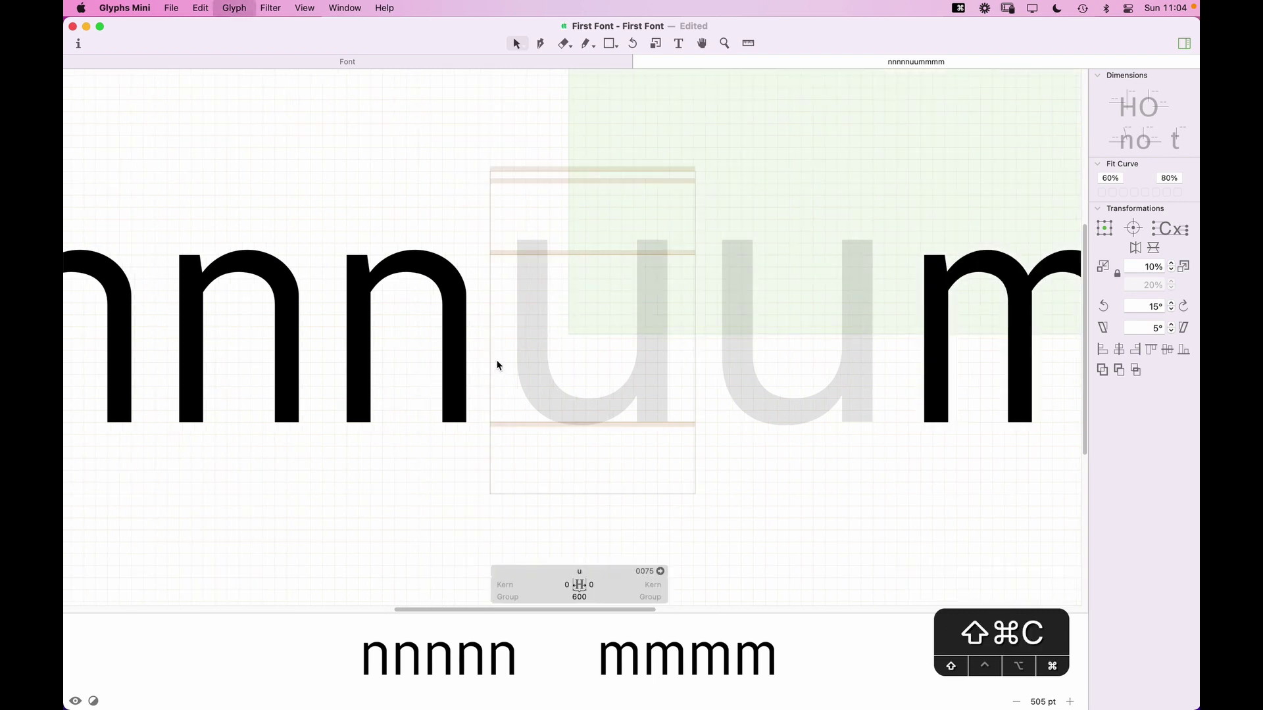
text(n)
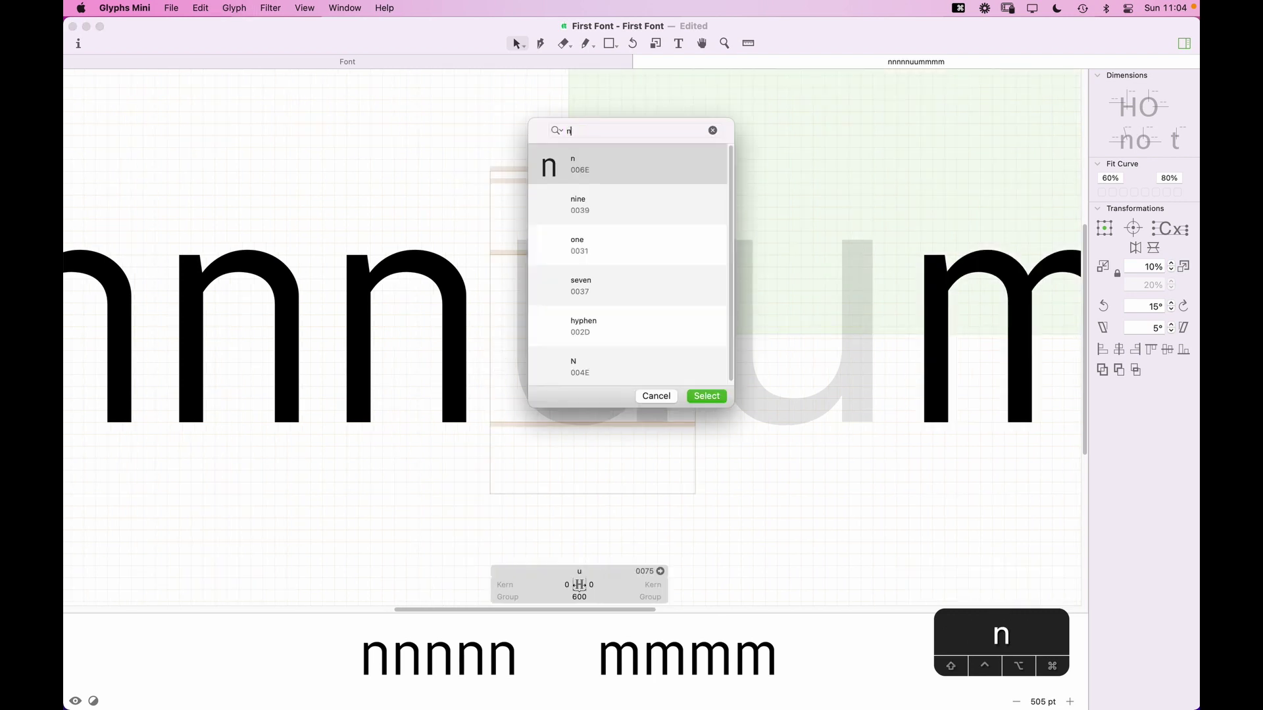
key(Return)
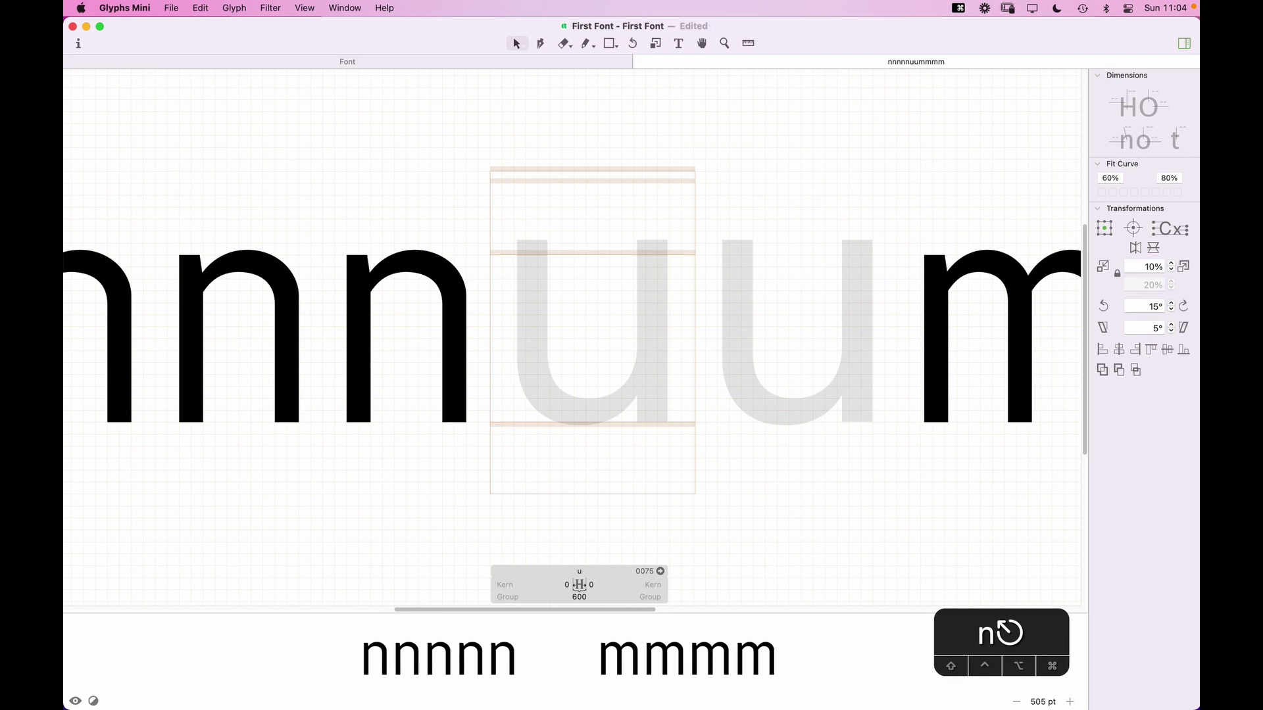
click(234, 7)
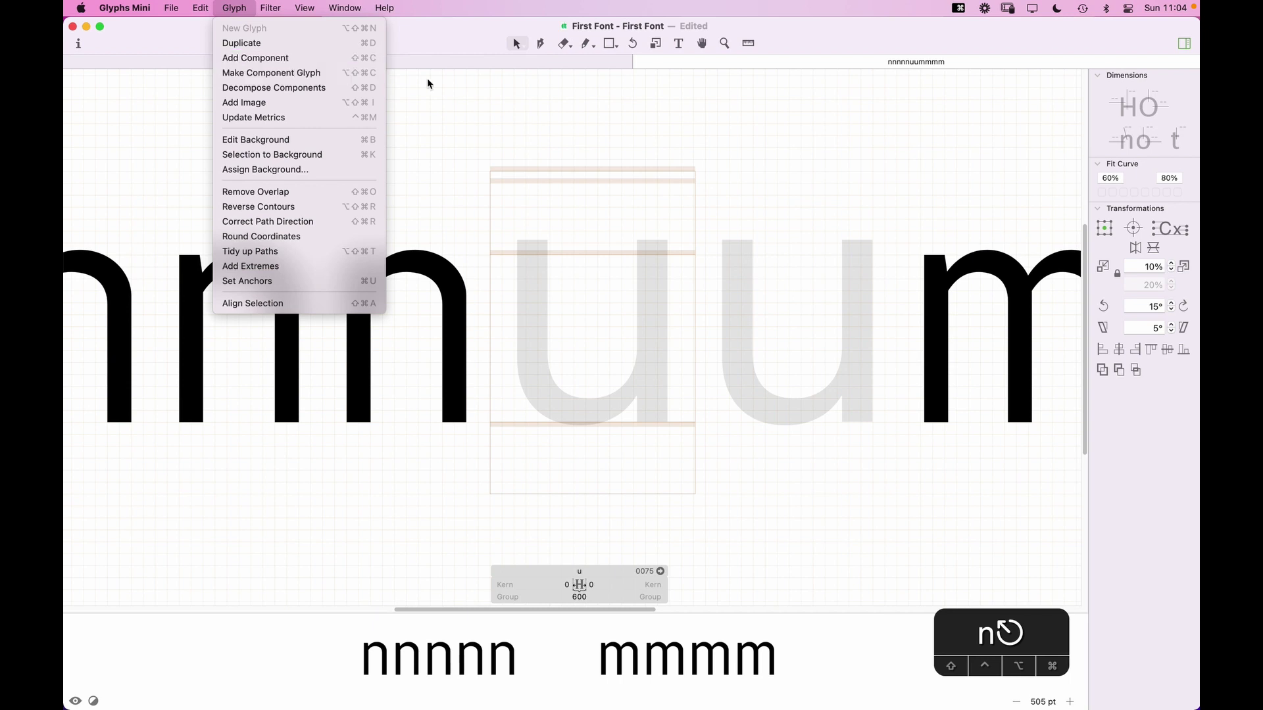
click(468, 61)
click(468, 61)
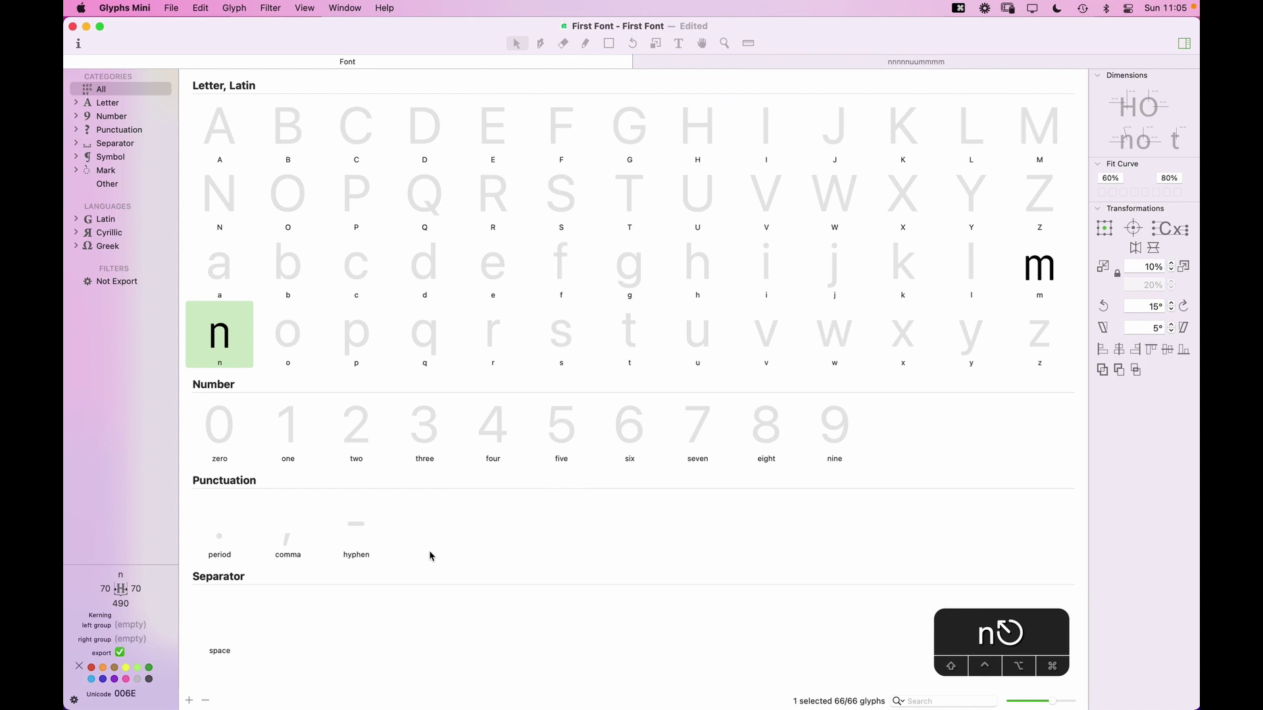
click(701, 64)
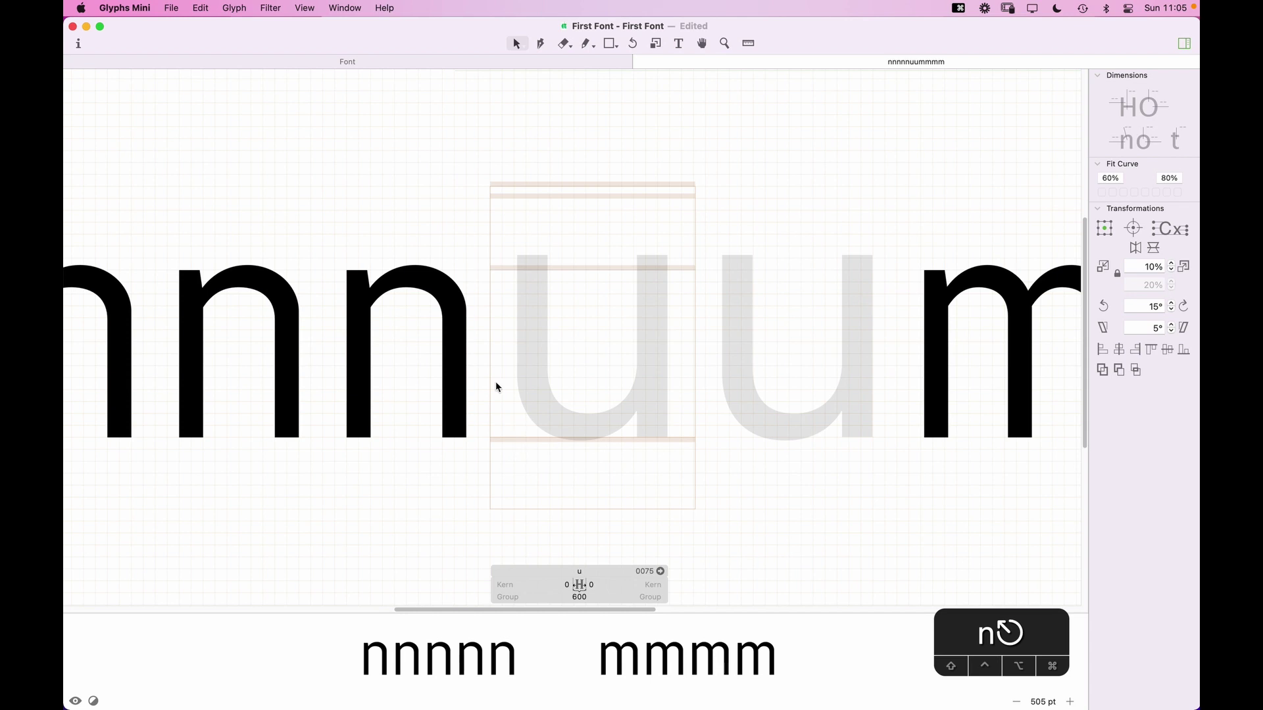
Step: Add the n as a component in the empty u glyph
click(242, 8)
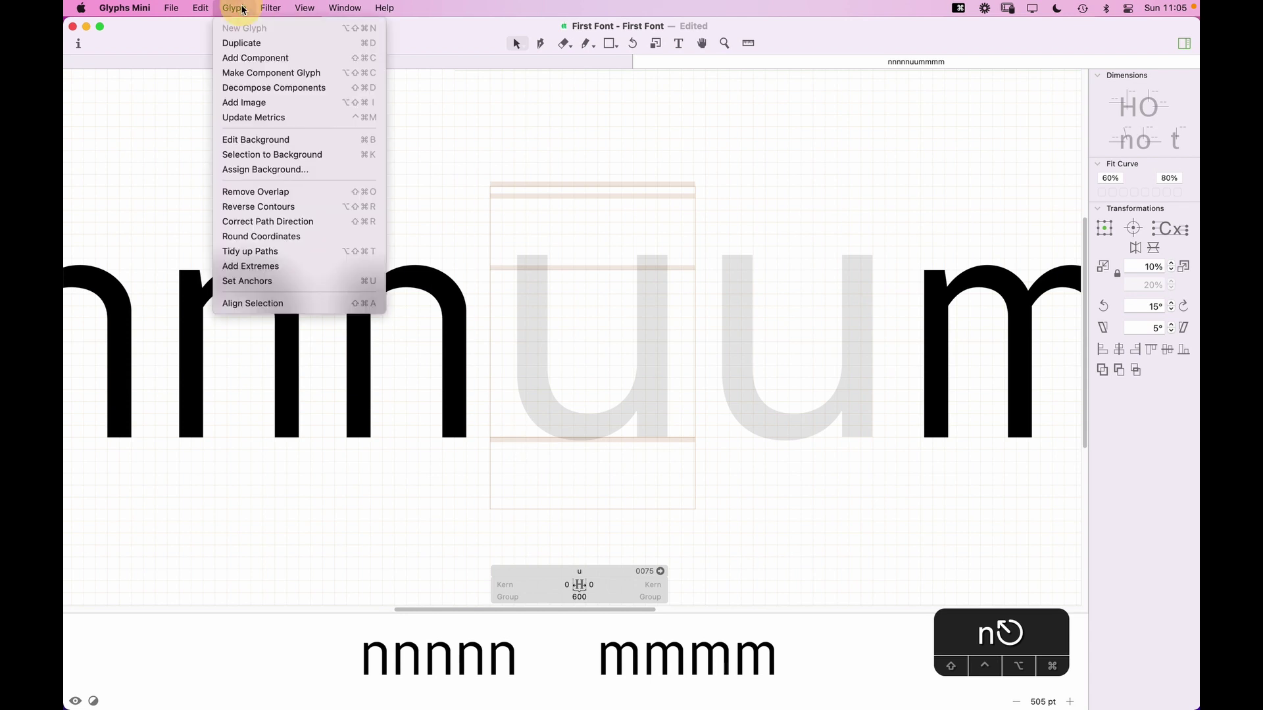
click(250, 58)
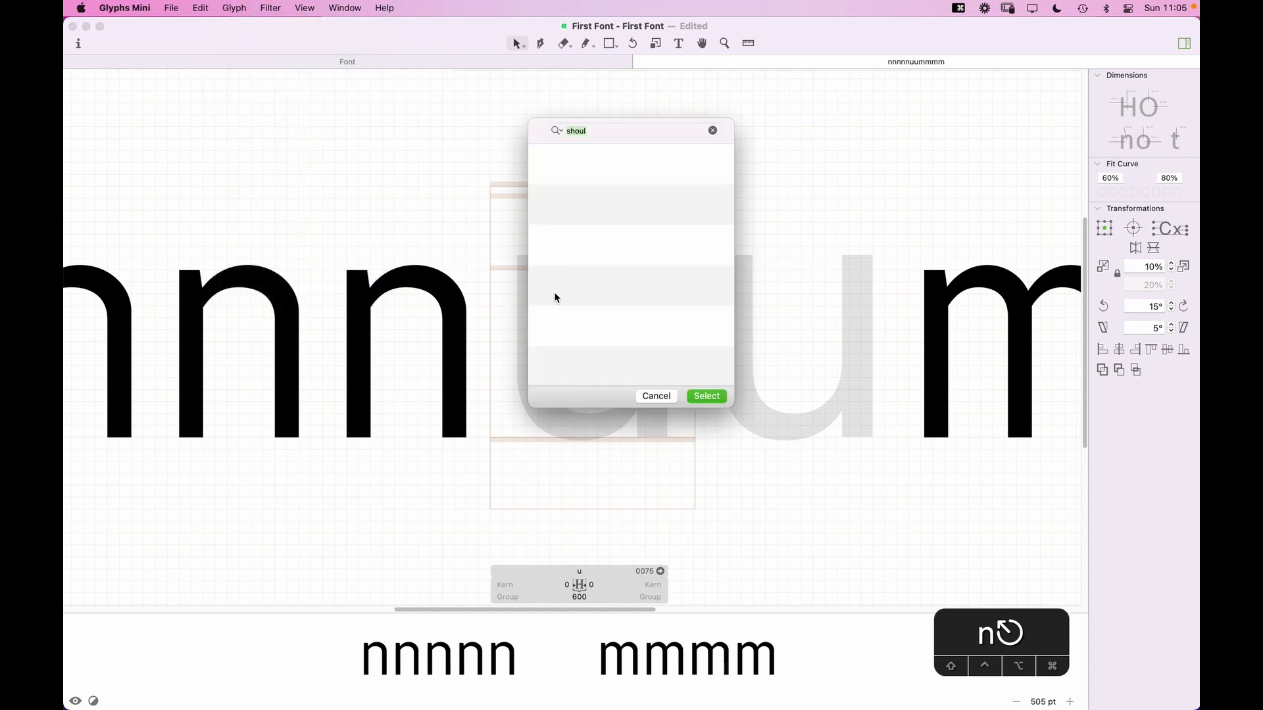
text(n)
click(601, 169)
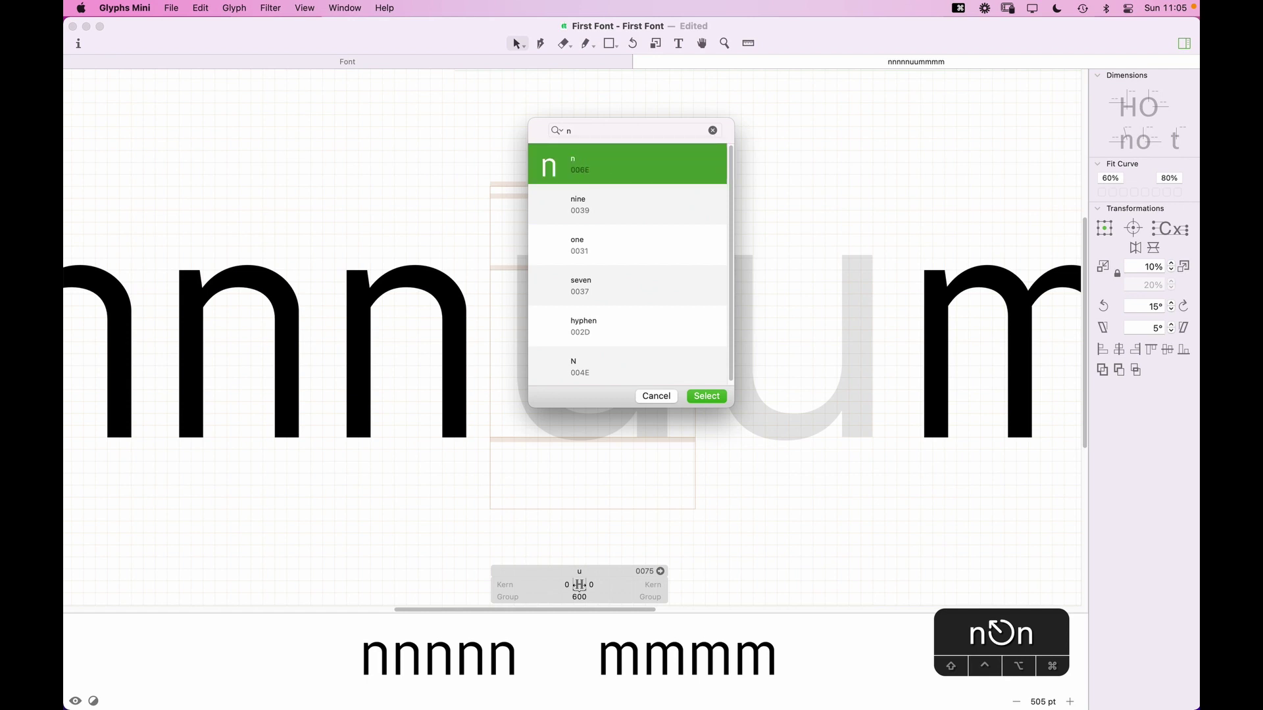
key(Return)
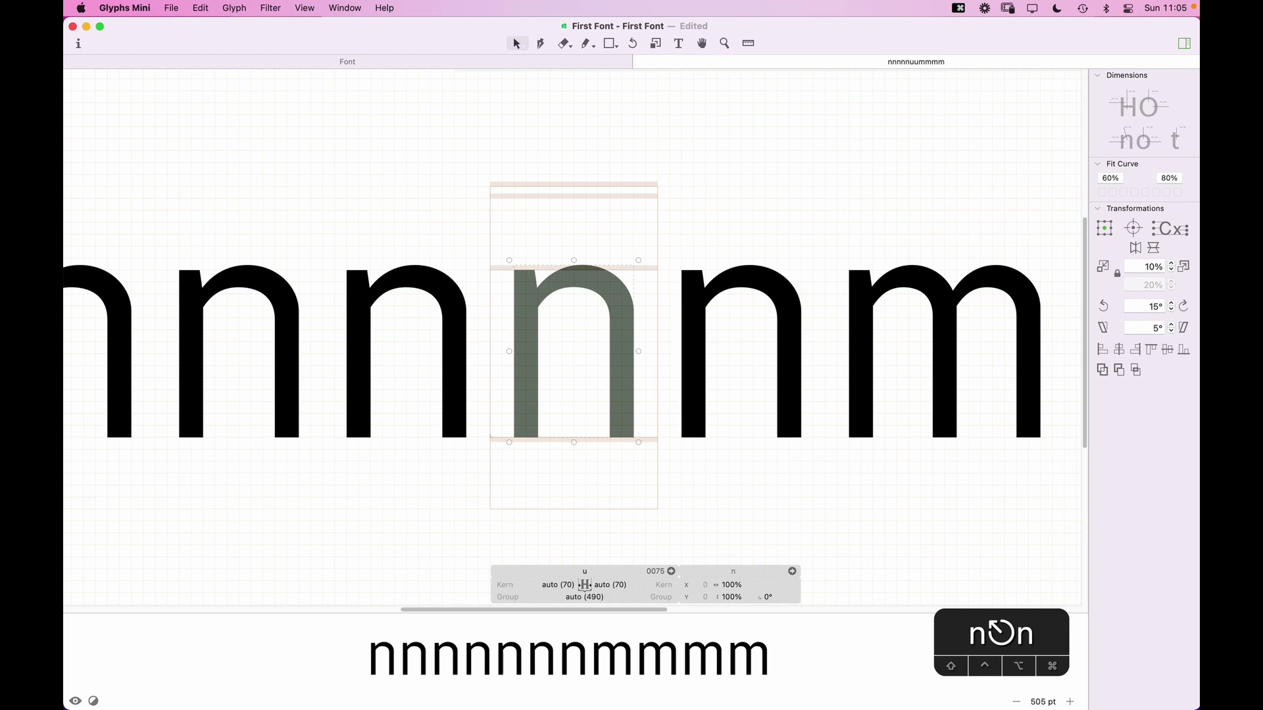
Step: Mirror the n component horizontally and vertically to form the u
click(1135, 247)
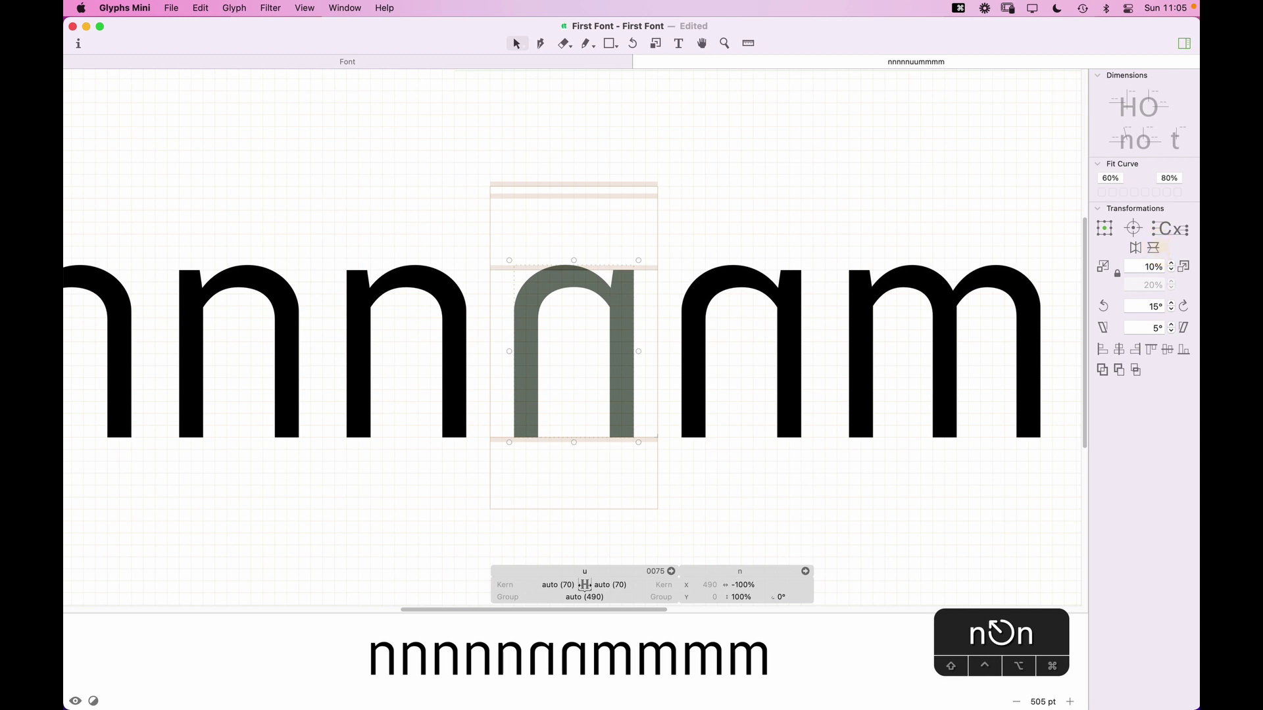
click(1153, 247)
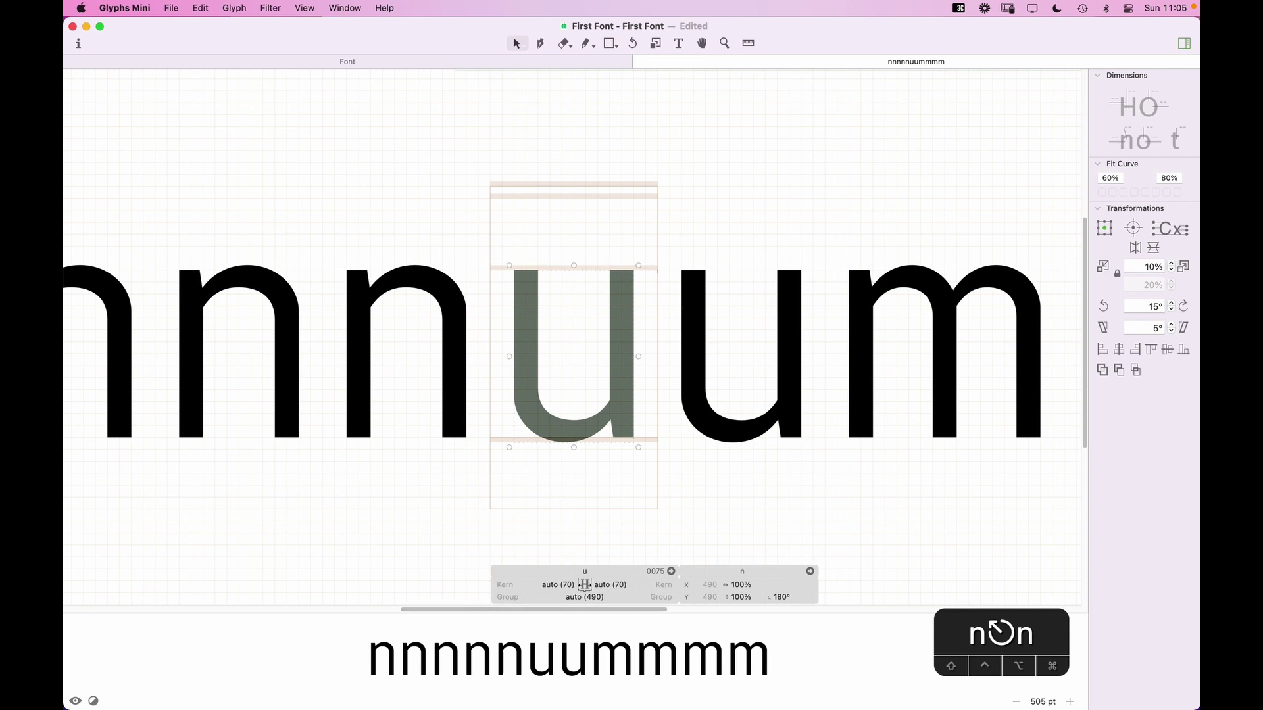
click(612, 478)
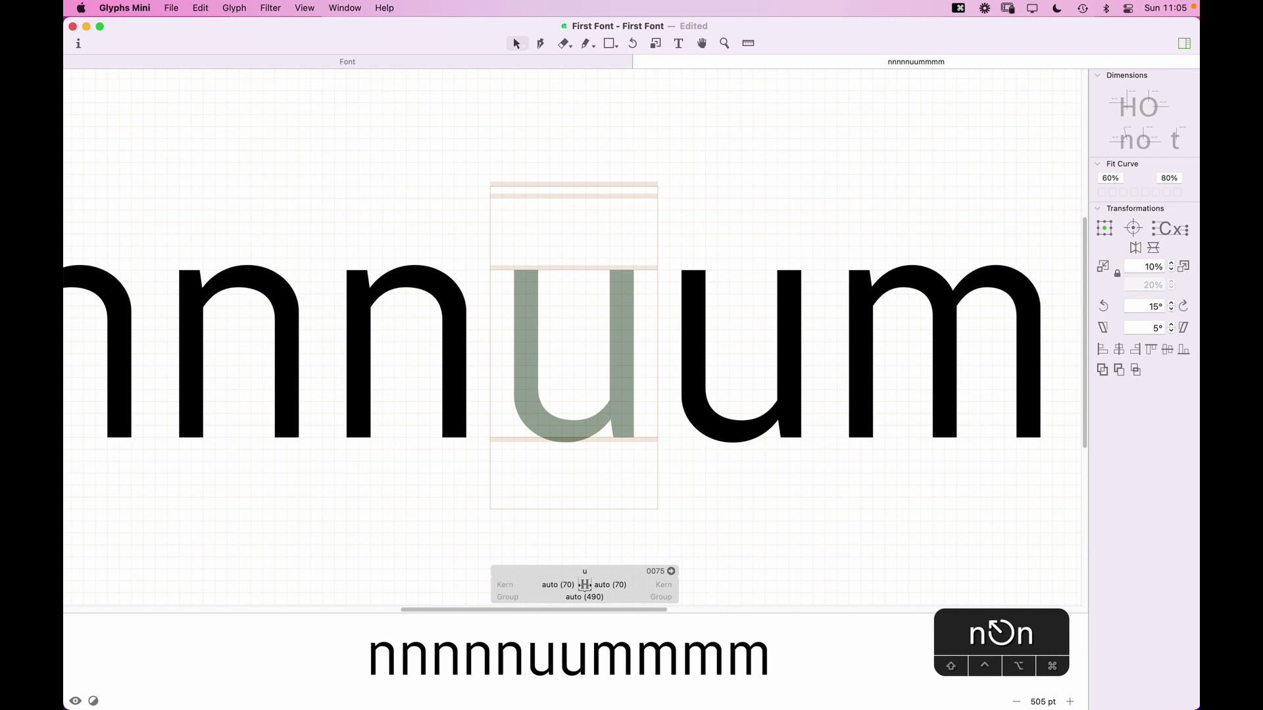
Step: Preview the u's shape and spacing among the n's and m's without outlines or guides
key(super+minus)
key(super+minus)
key(super+minus)
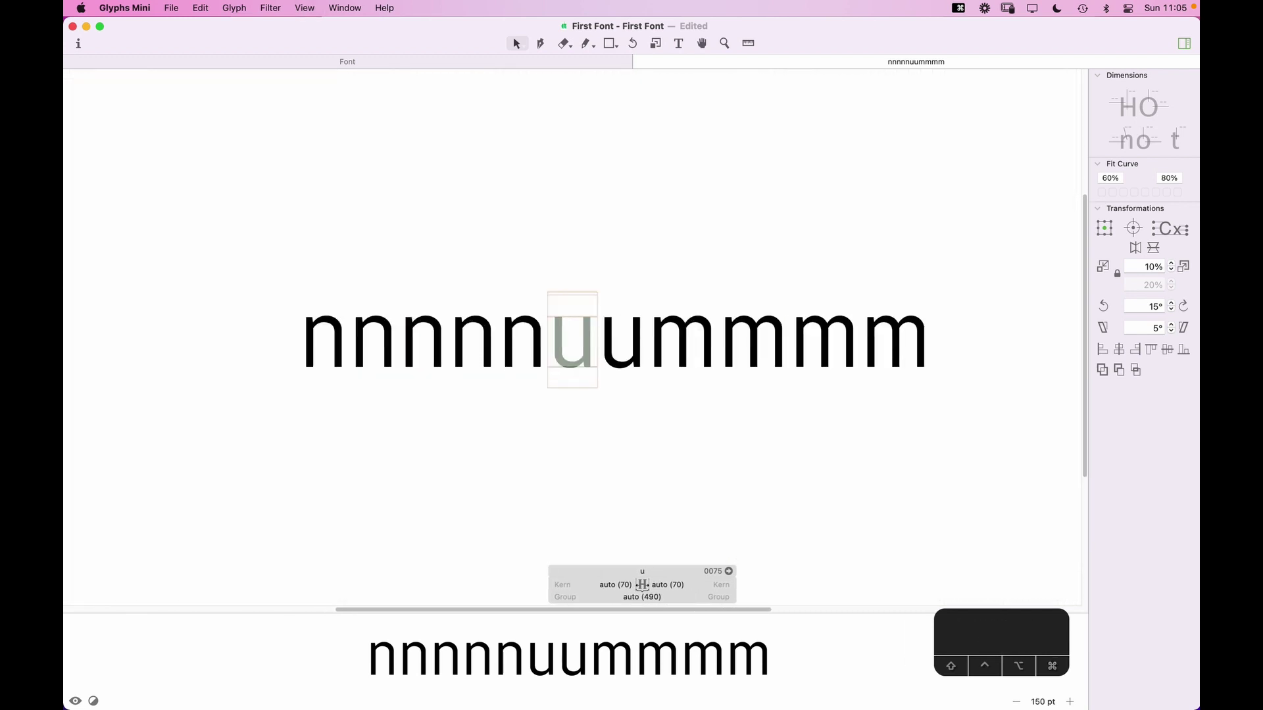
key(space)
key(t)
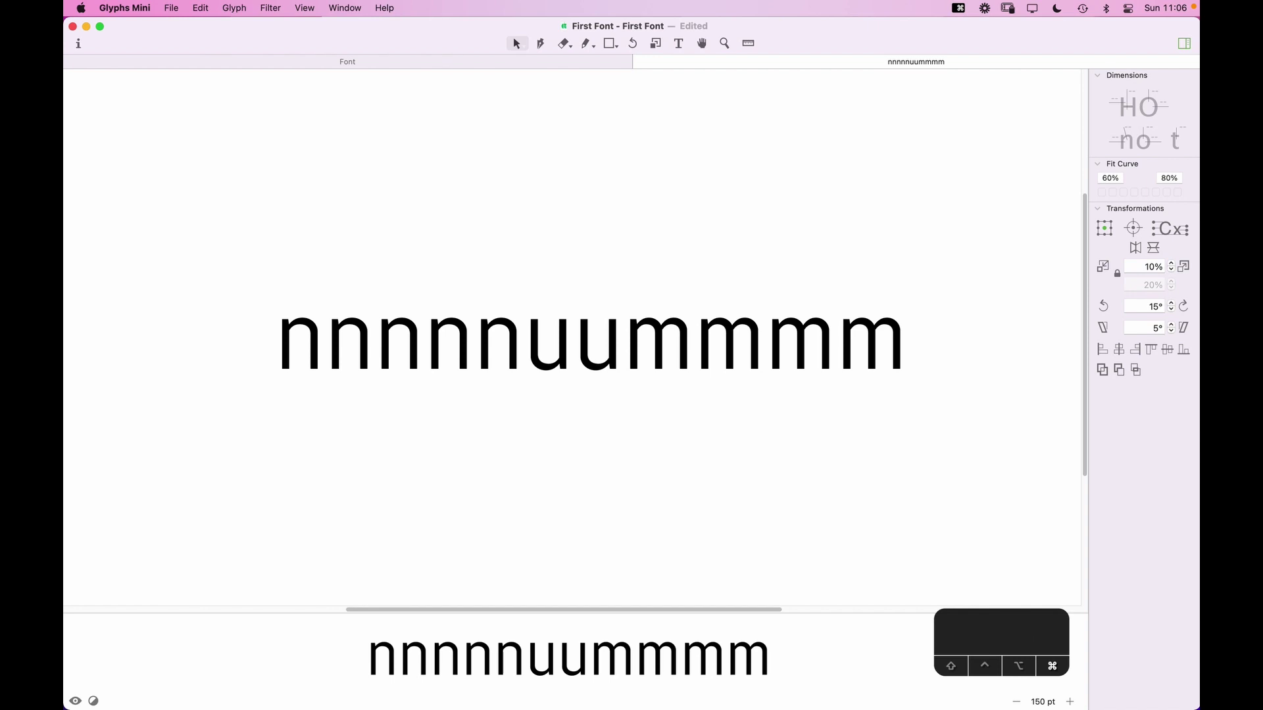
Step: Insert an "i" between the last n and the first u in the sample text
key(super+equal)
key(super+equal)
key(super+equal)
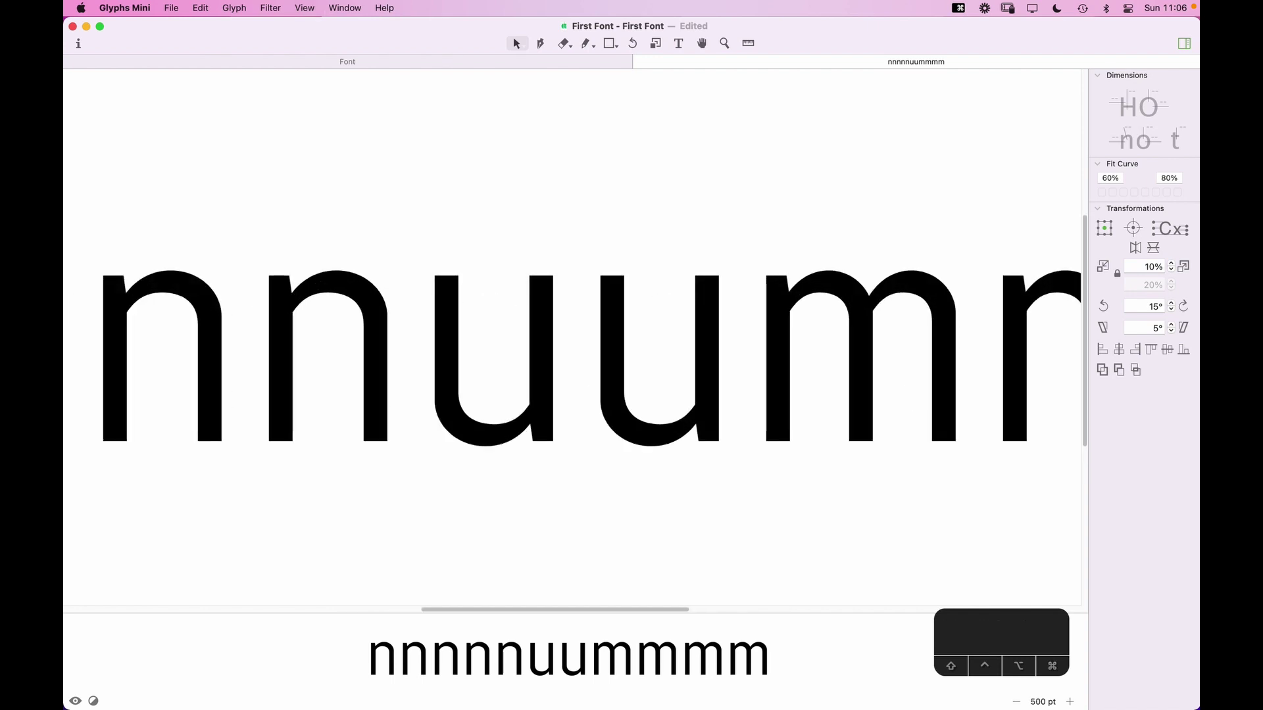
drag(509, 311, 607, 292)
key(t)
click(511, 344)
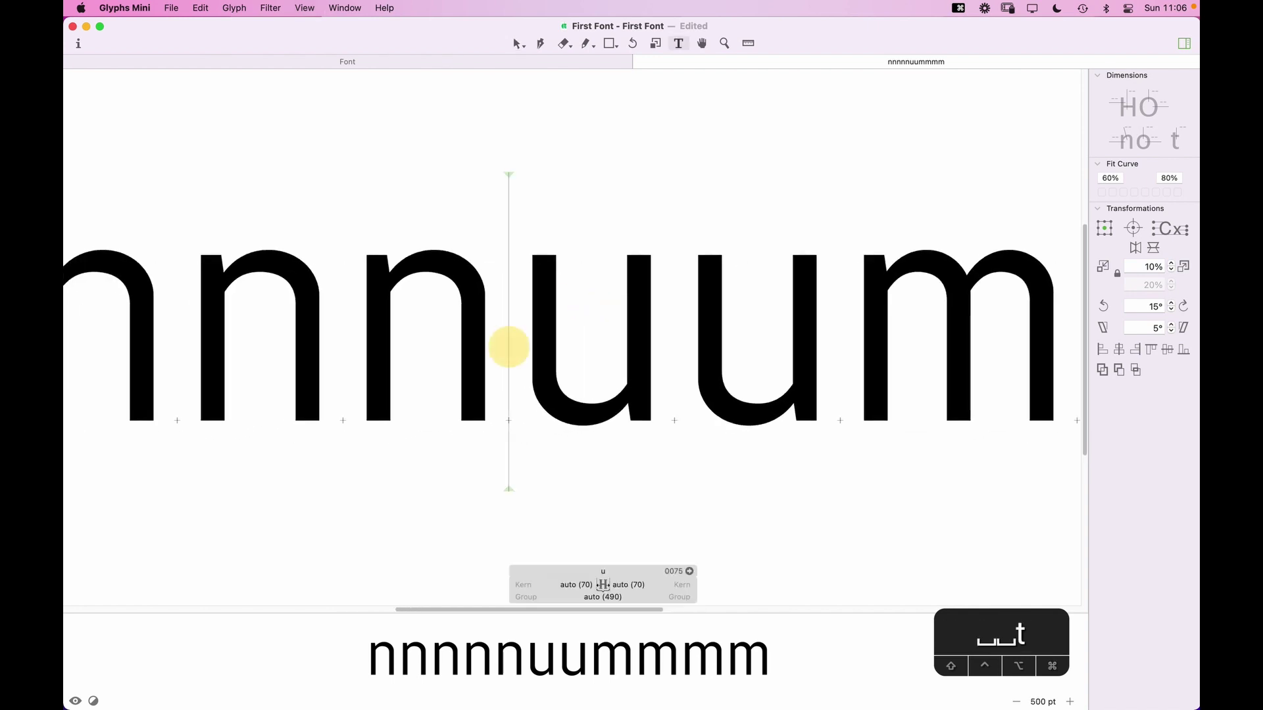
text(i)
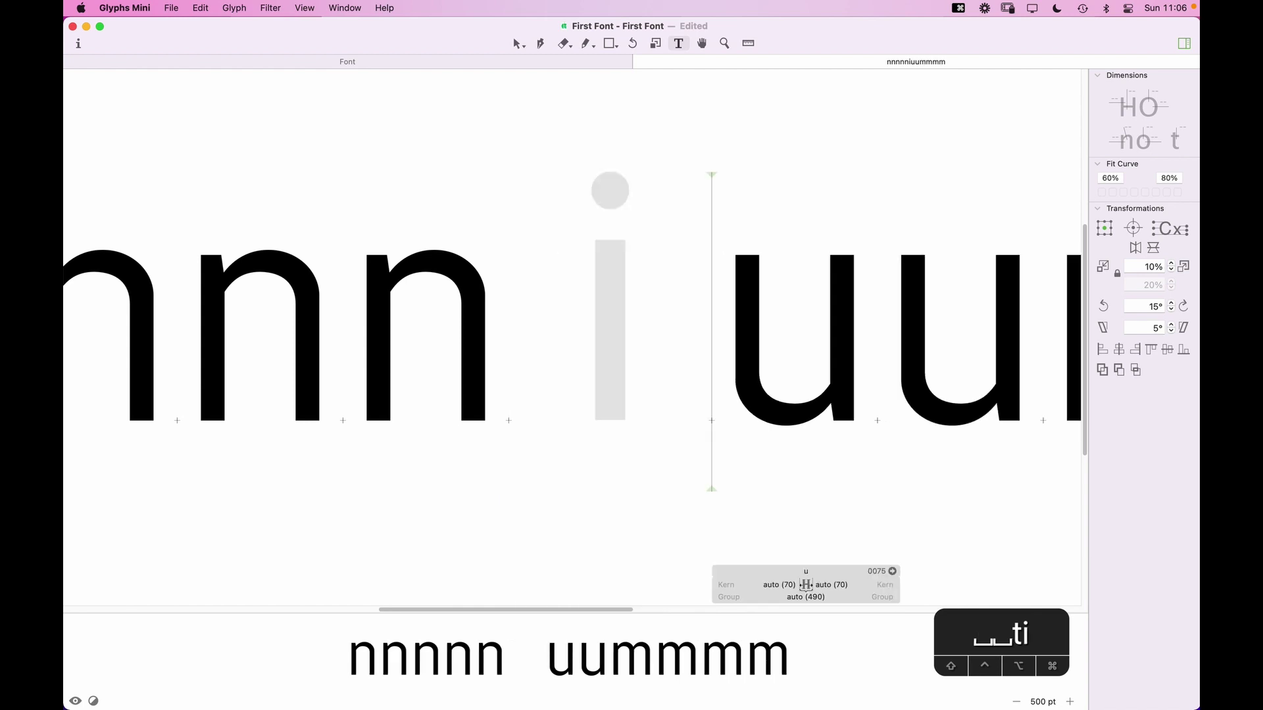
key(Escape)
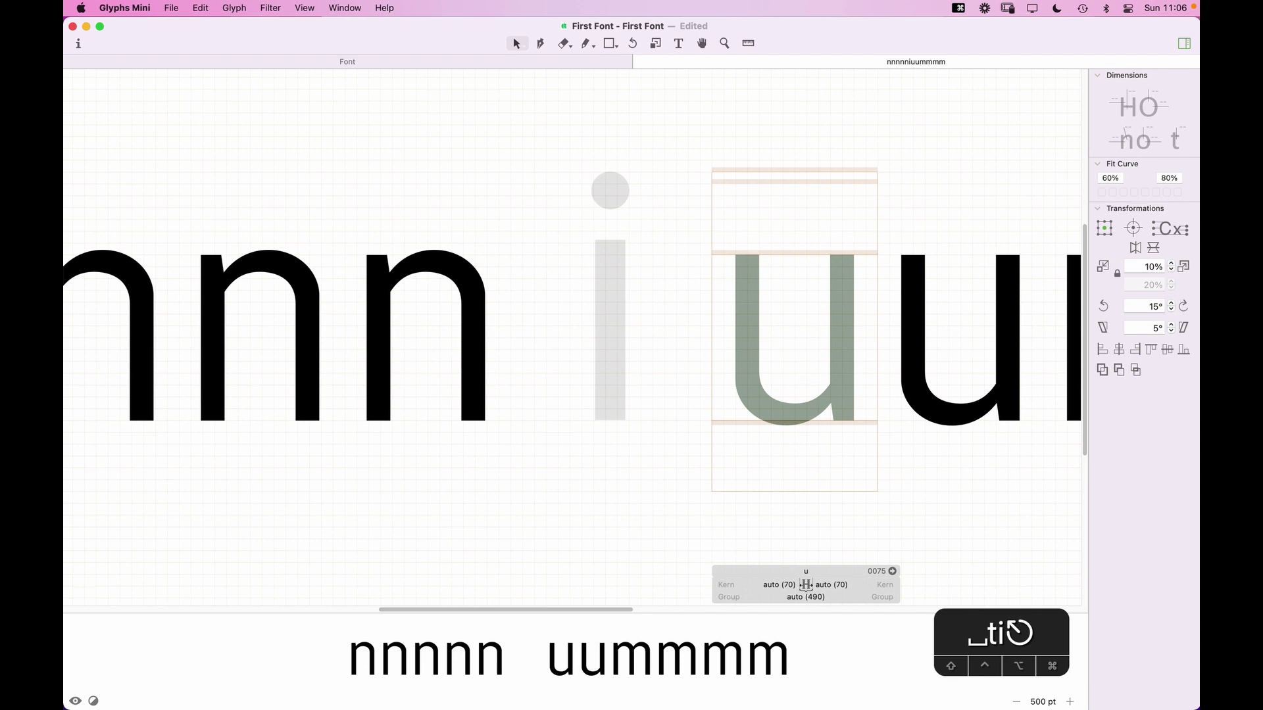
Step: Copy the n's left stem into the empty i glyph
double_click(423, 358)
click(386, 369)
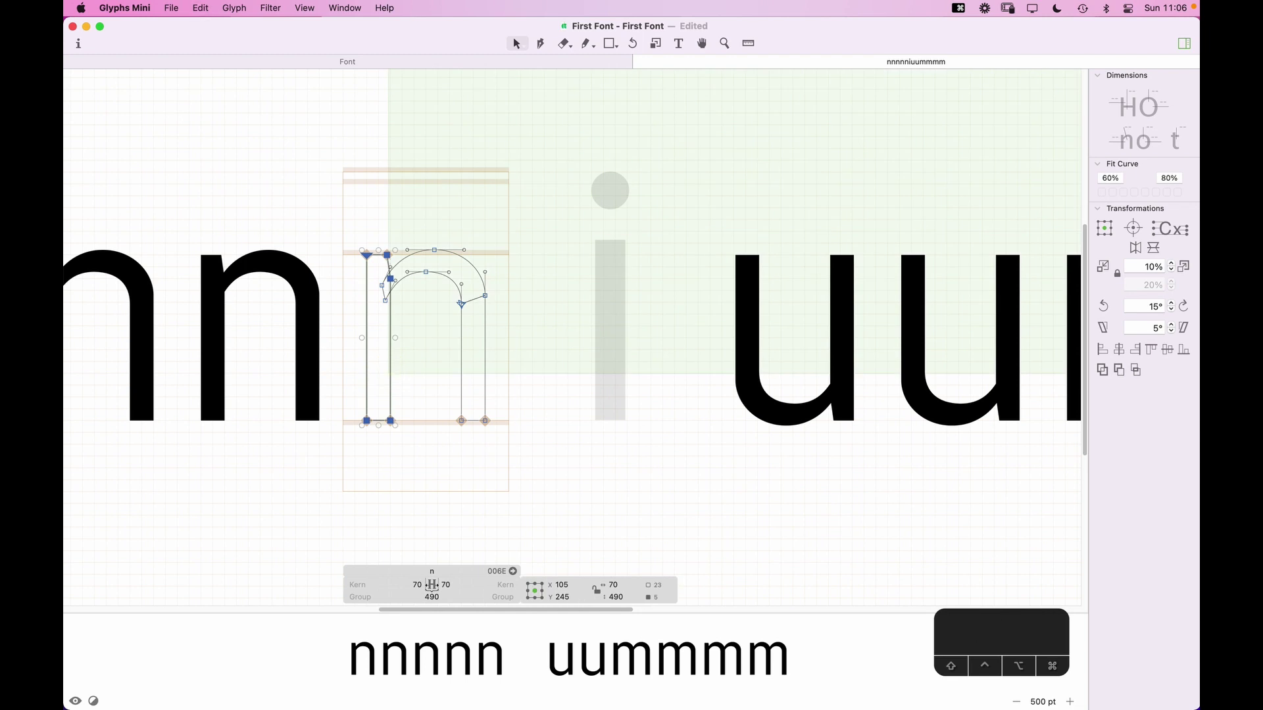
double_click(589, 346)
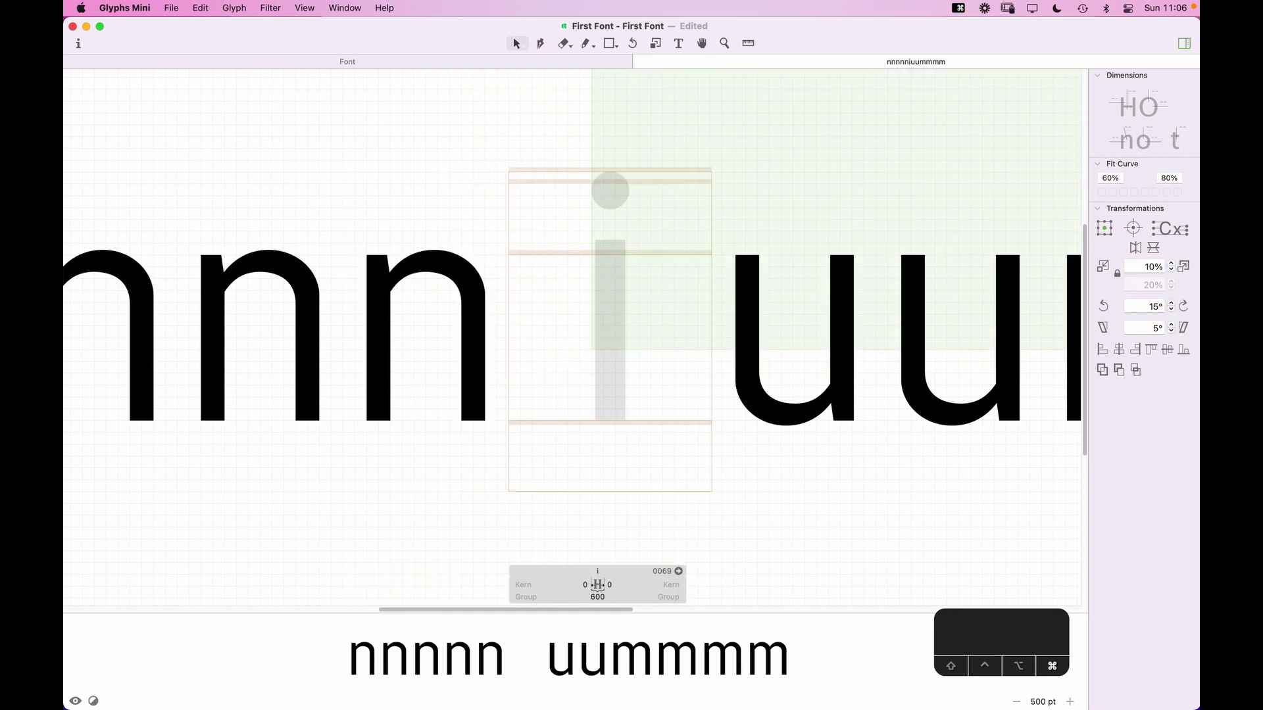
key(cmd+v)
Step: Square off the i's stem by moving its top-right node to X 140, Y 490, removing the slanted notch
key(z)
drag(466, 215, 614, 334)
key(v)
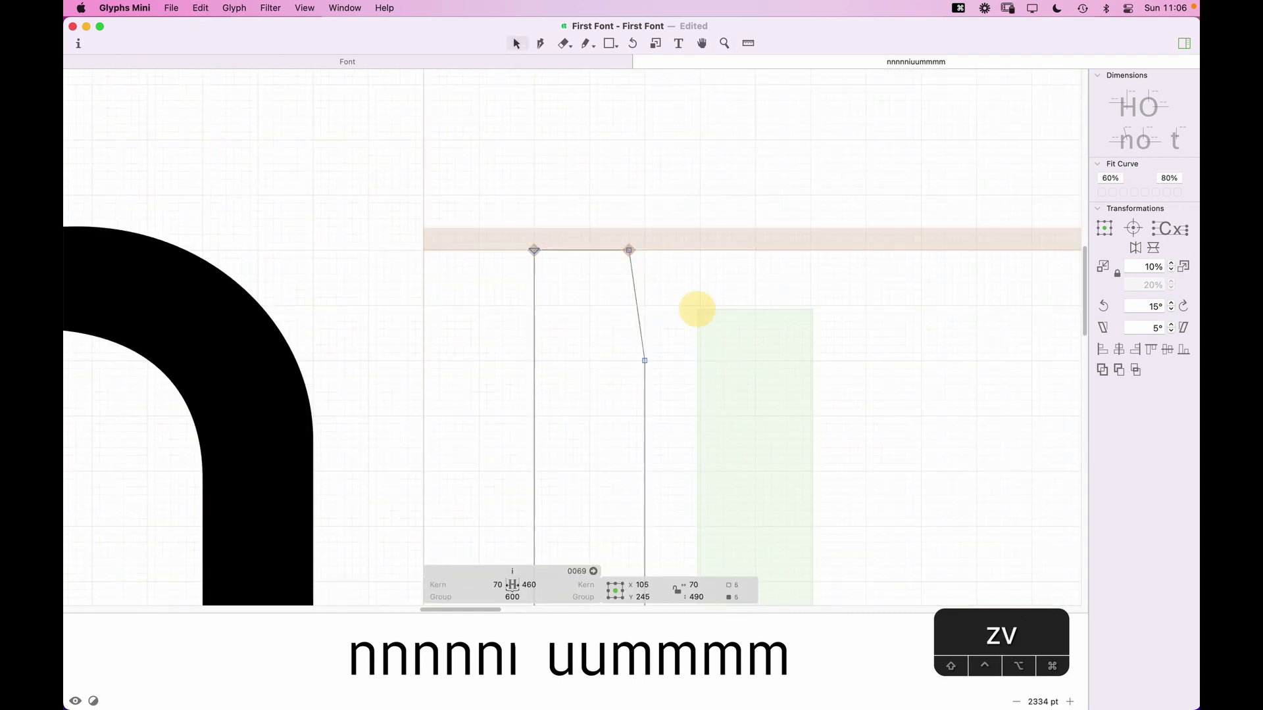
drag(629, 250, 645, 250)
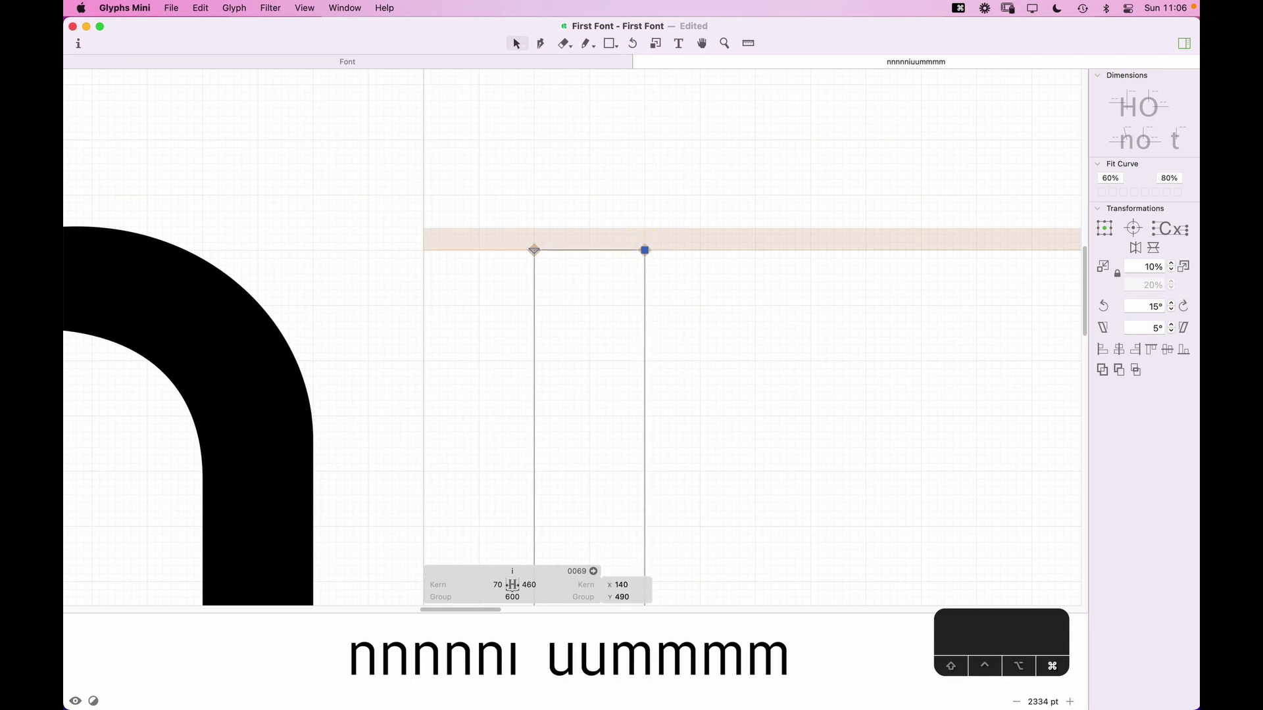
Step: Draw a square dot of about 80 by 80 units above the i's stem
key(super+minus)
key(super+minus)
key(super+minus)
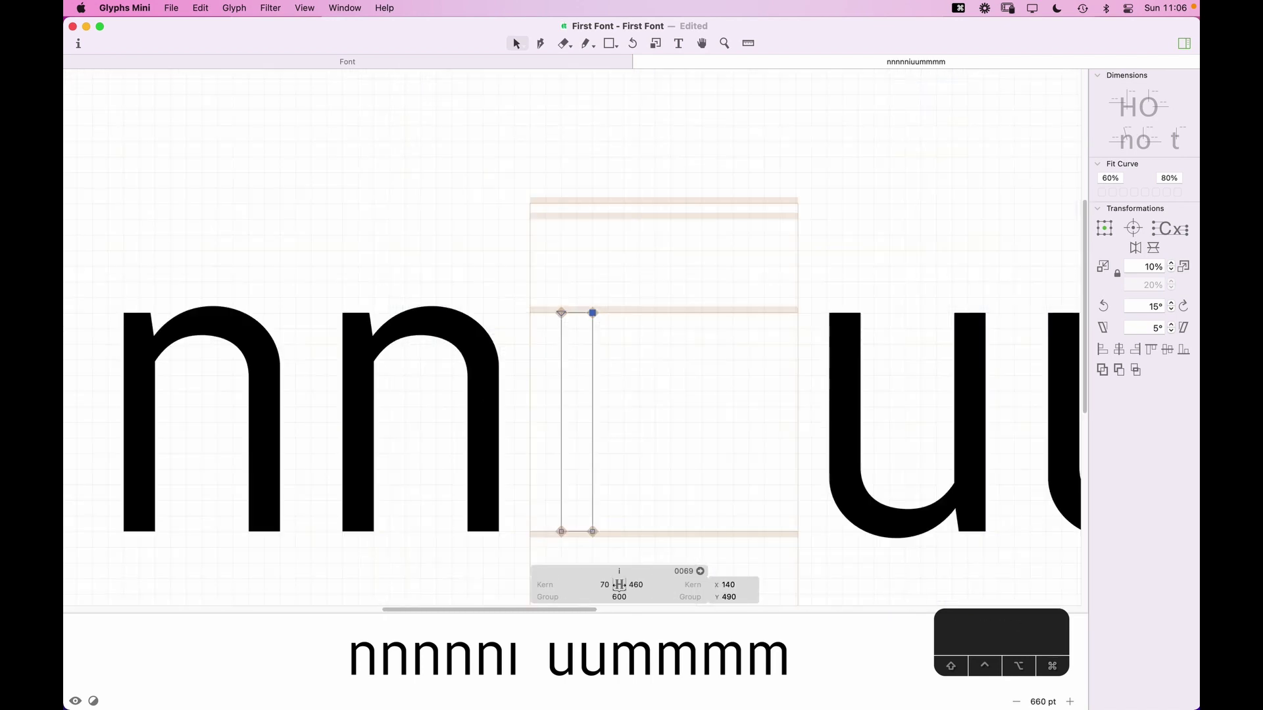
click(609, 43)
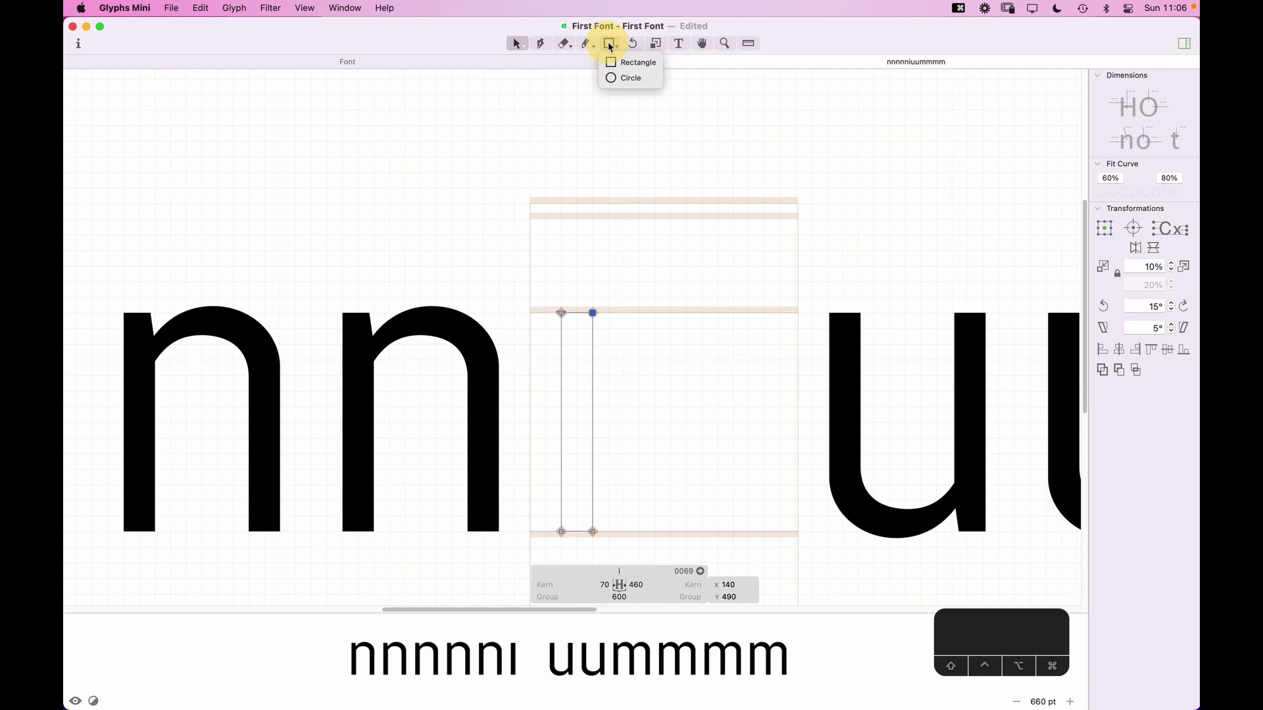
click(628, 61)
key(z)
drag(650, 179, 519, 350)
click(605, 43)
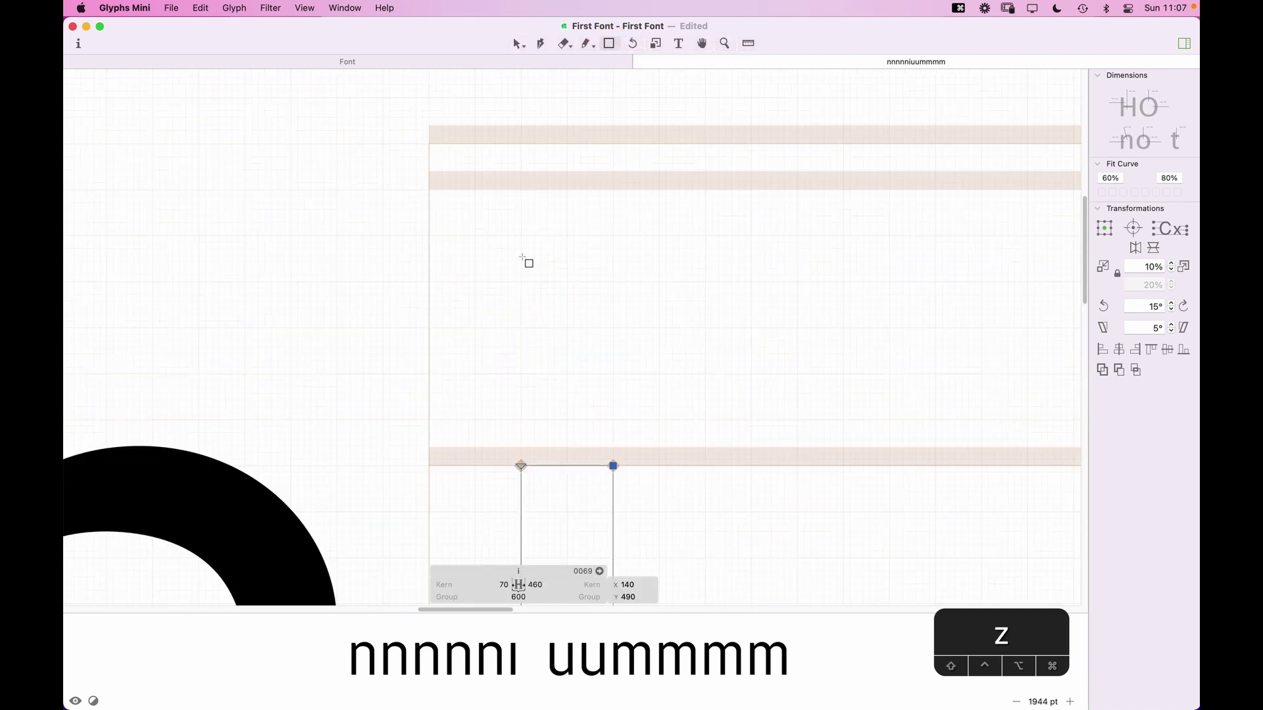
drag(515, 237, 619, 340)
key(v)
click(634, 381)
Step: Preview the i with its dot beside the n's and u's
key(super+minus)
key(super+minus)
key(super+minus)
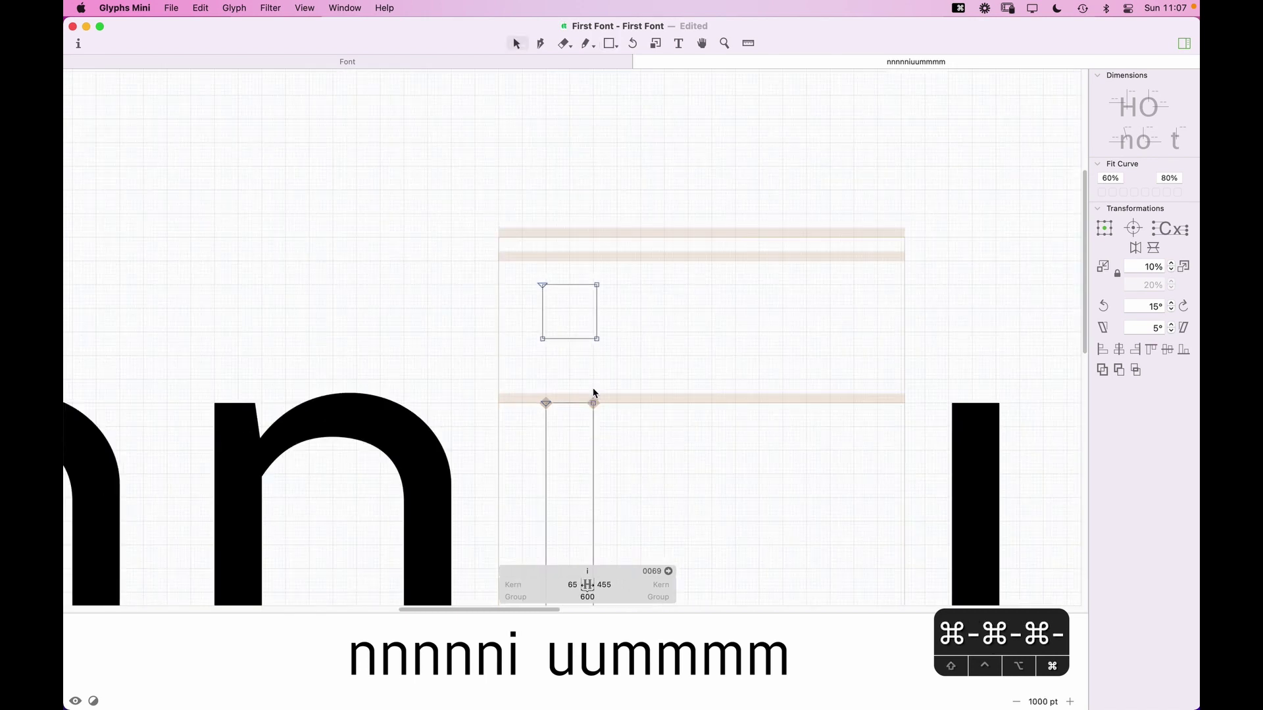
key(space)
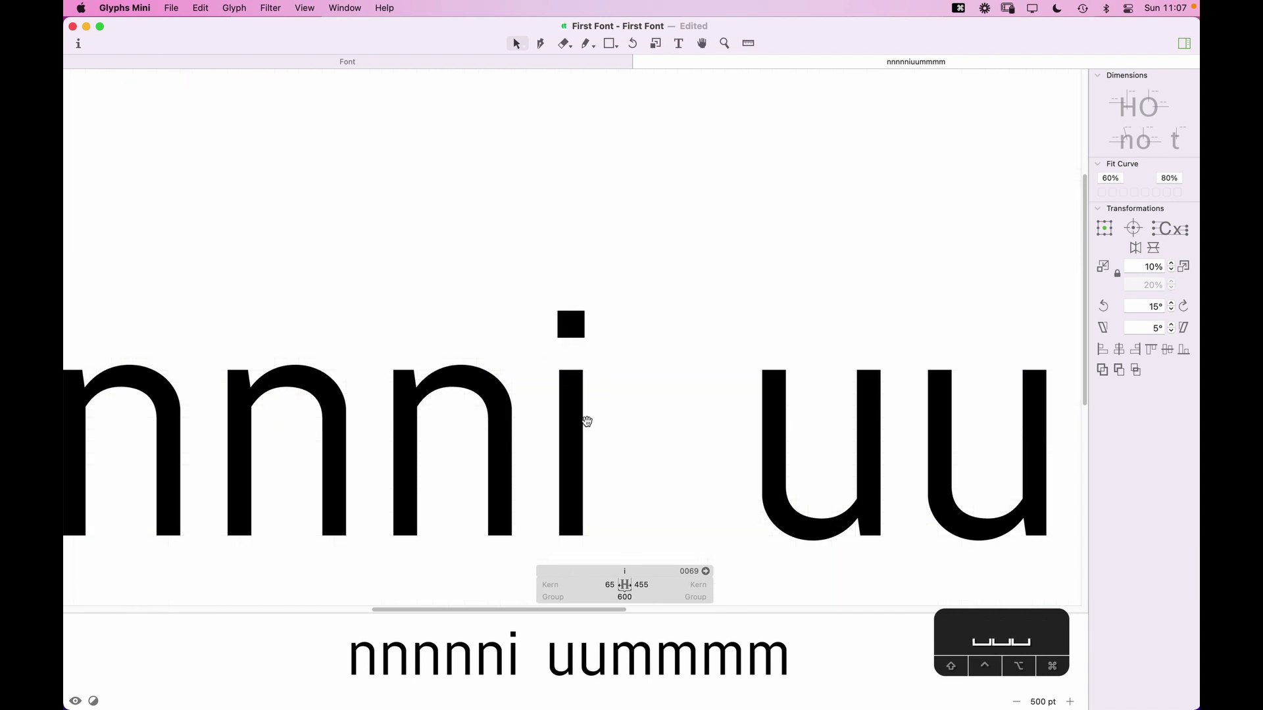
Step: Lock the square dot's proportions and try to set its width to 76 units
key(z)
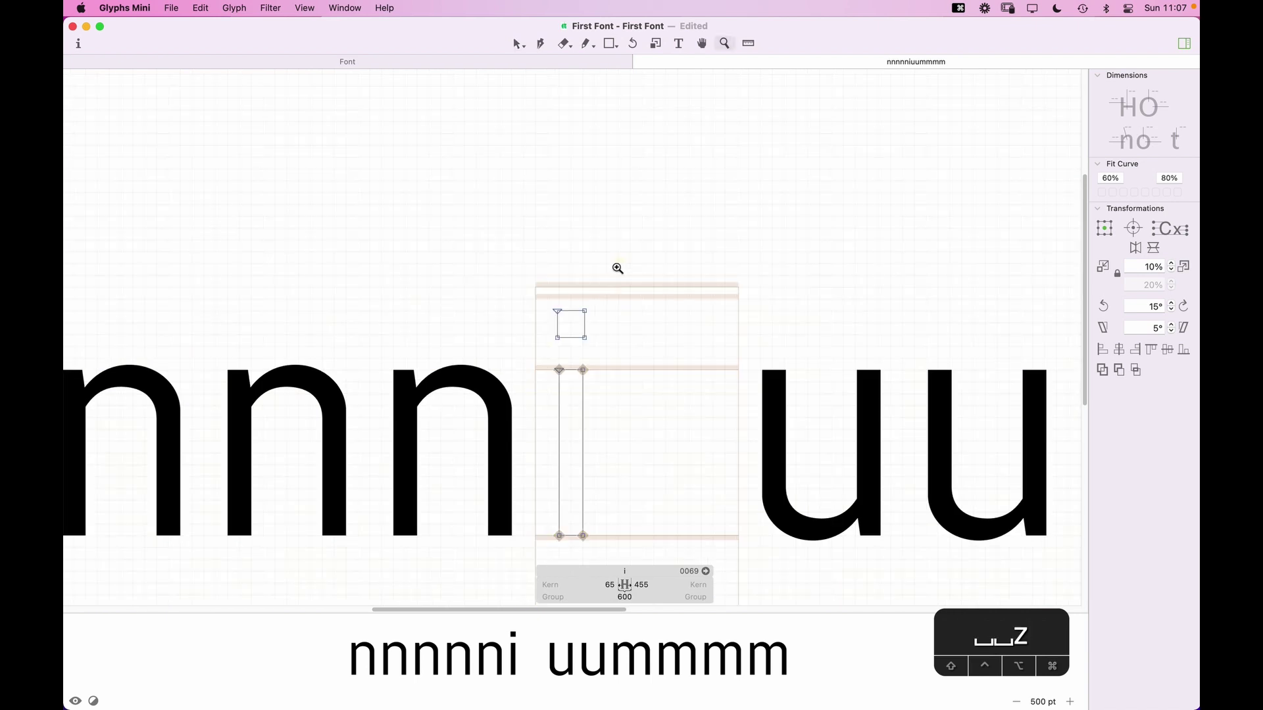
drag(618, 268, 484, 420)
key(v)
click(650, 262)
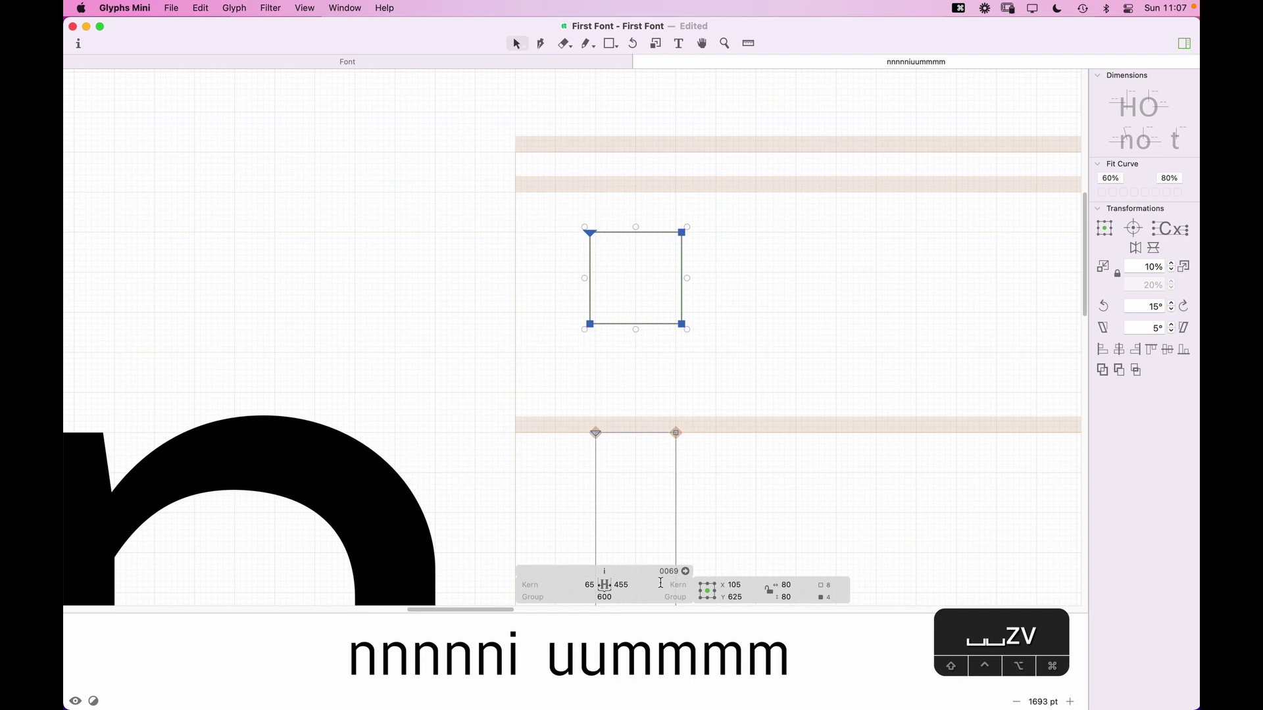
click(769, 590)
text(76)
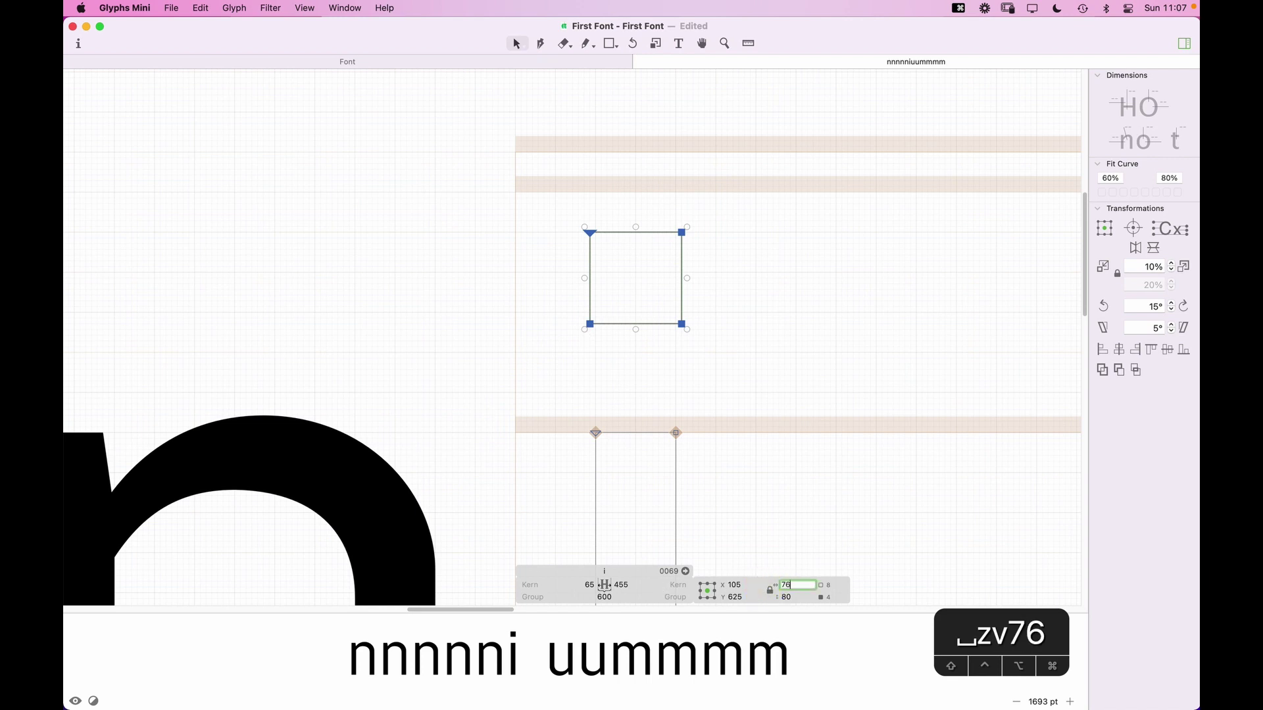
key(Return)
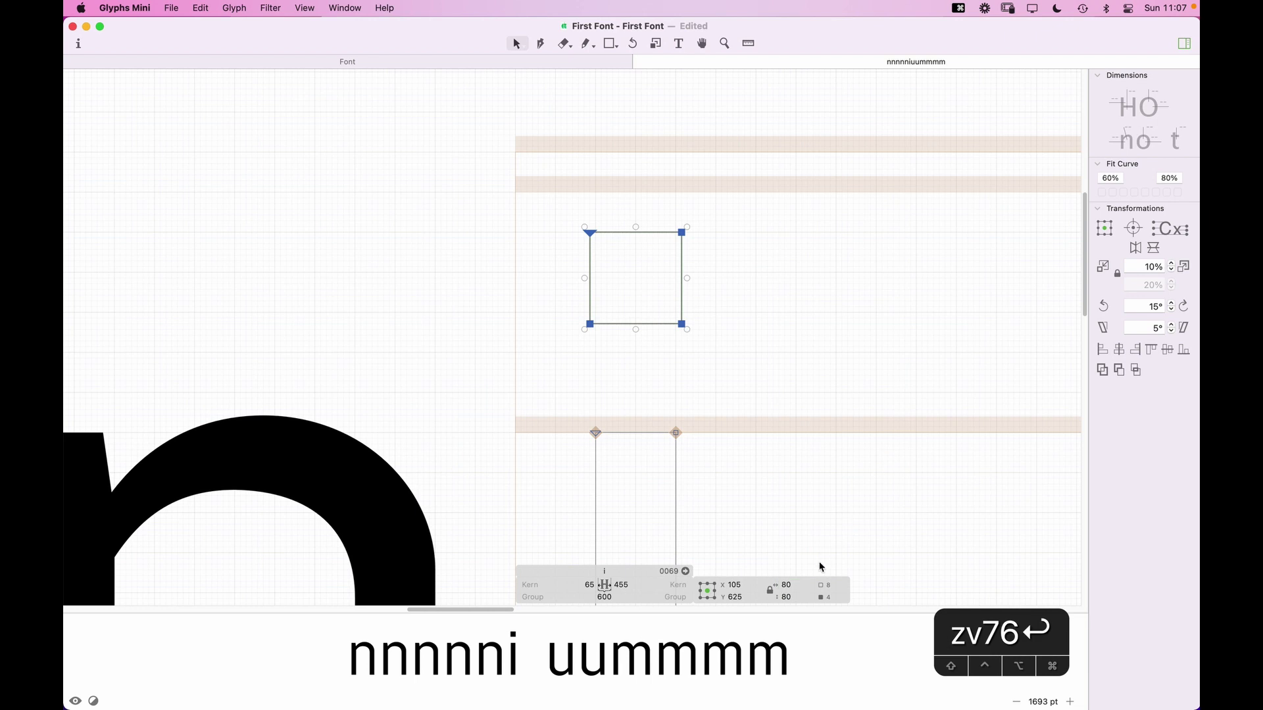
Step: Move the i's square dot up 5 units
key(z)
click(554, 360)
key(v)
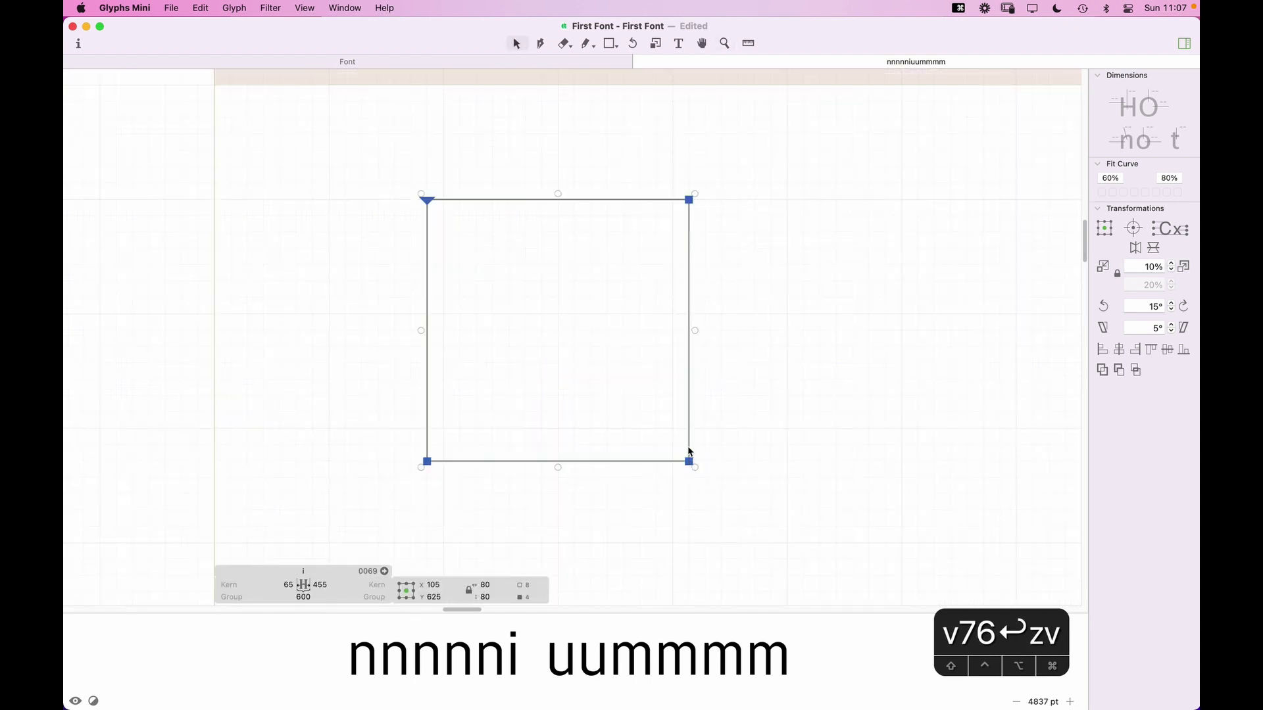
key(Up)
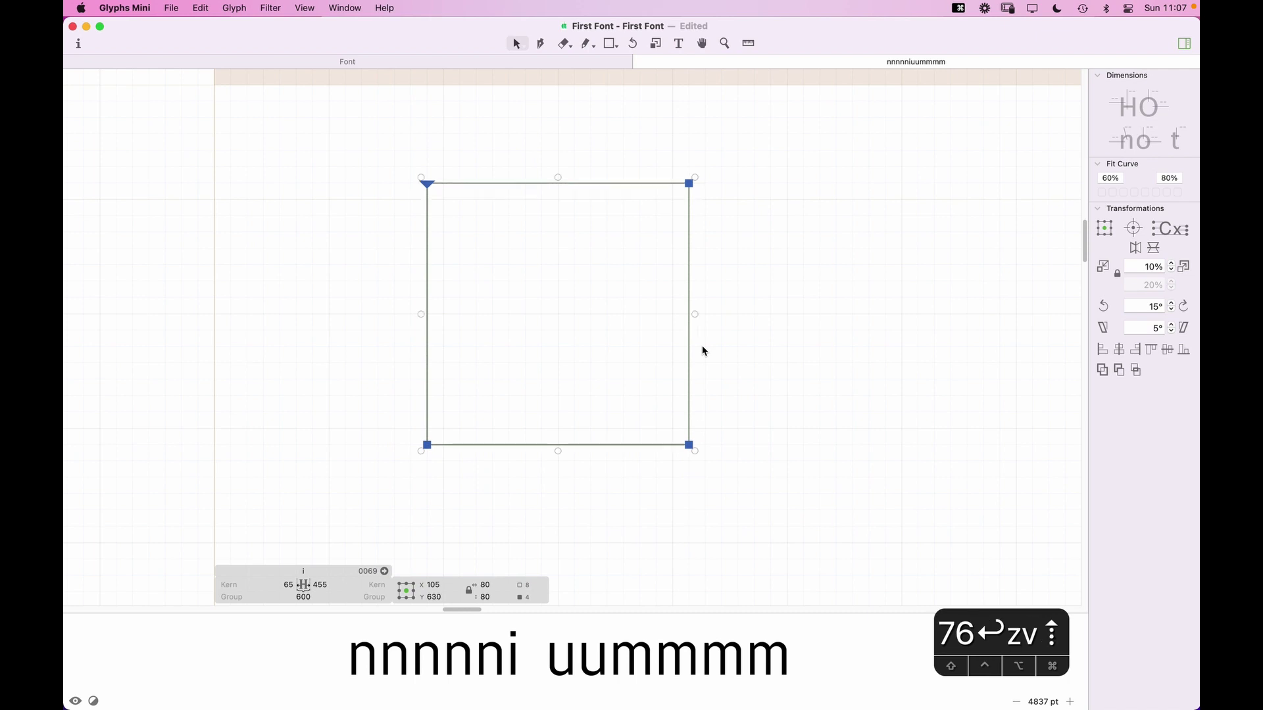
Step: Shrink the square dot proportionally to 70 by 70 units from its corners so it matches the stem's width
shift+click(688, 447)
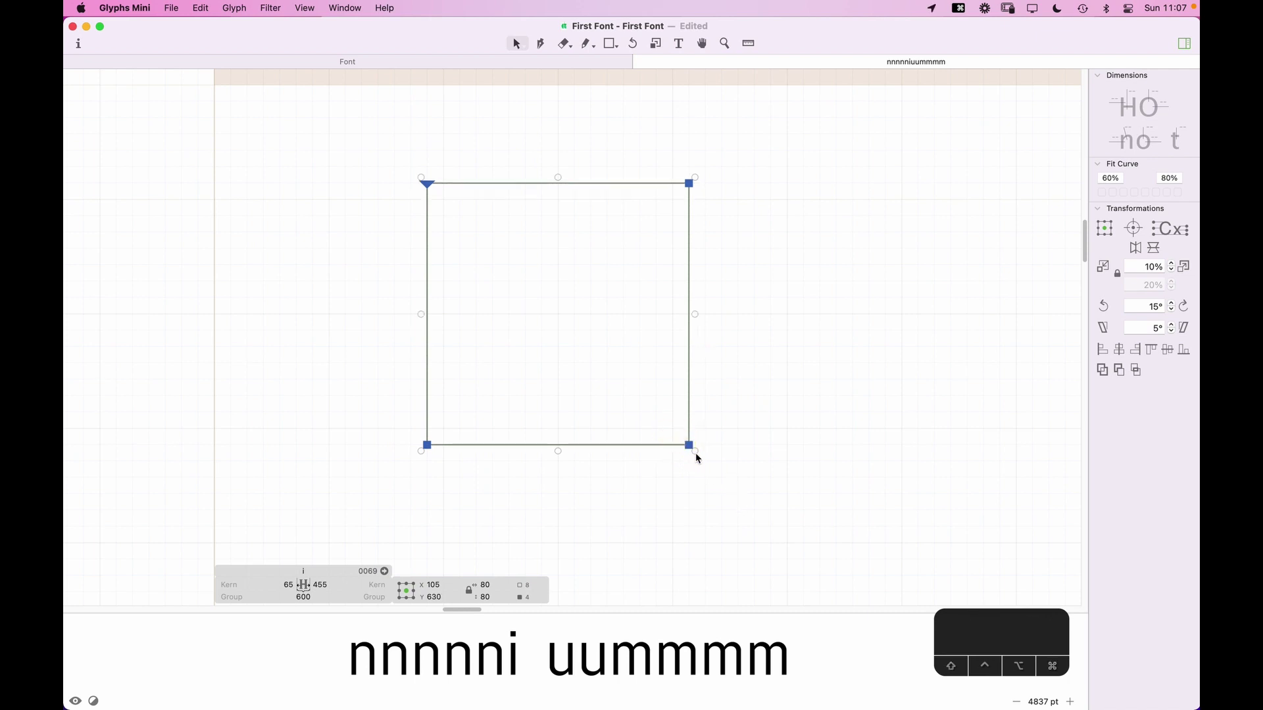
shift+click(687, 448)
click(699, 455)
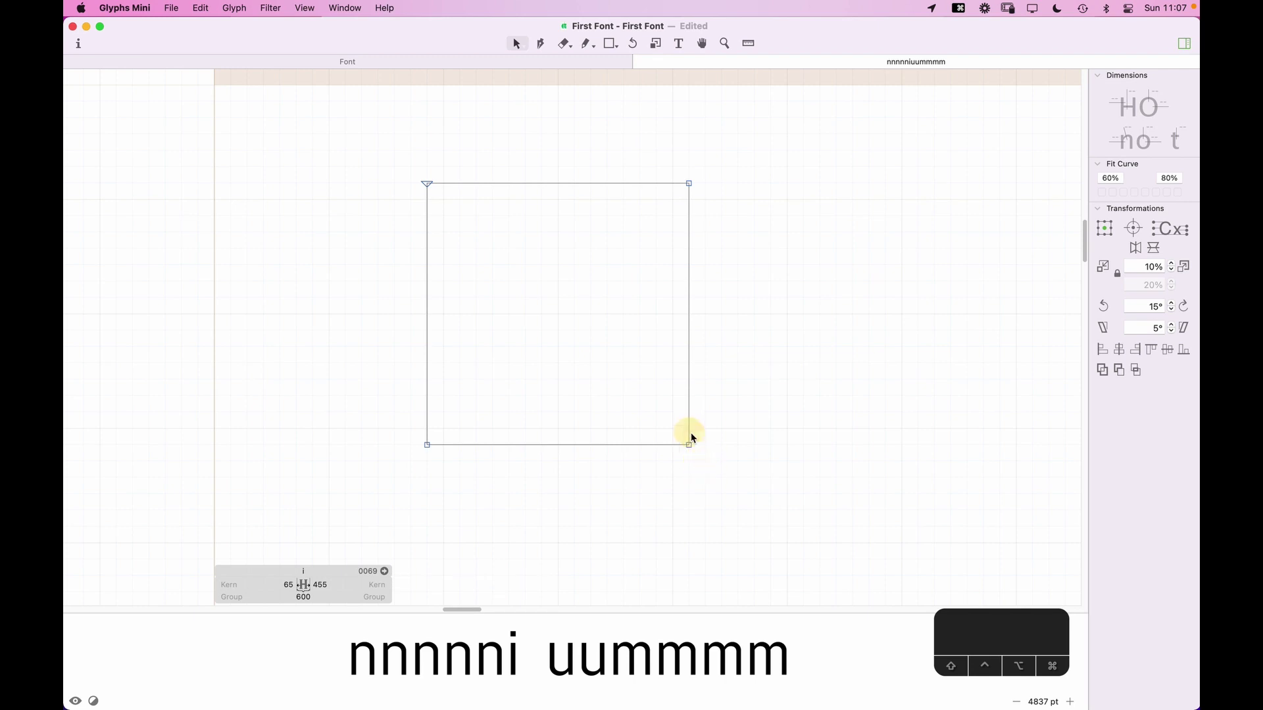
key(super+z)
drag(688, 448, 676, 428)
click(444, 227)
click(427, 183)
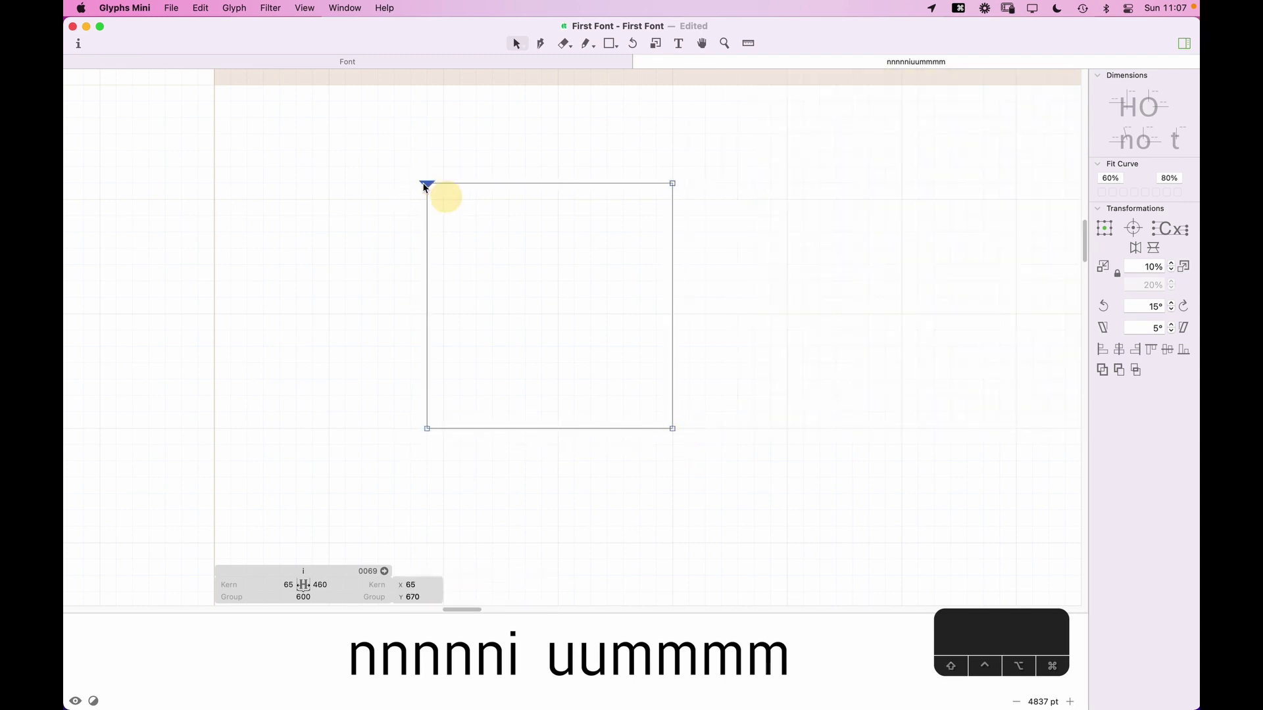
double_click(426, 183)
drag(426, 183, 428, 191)
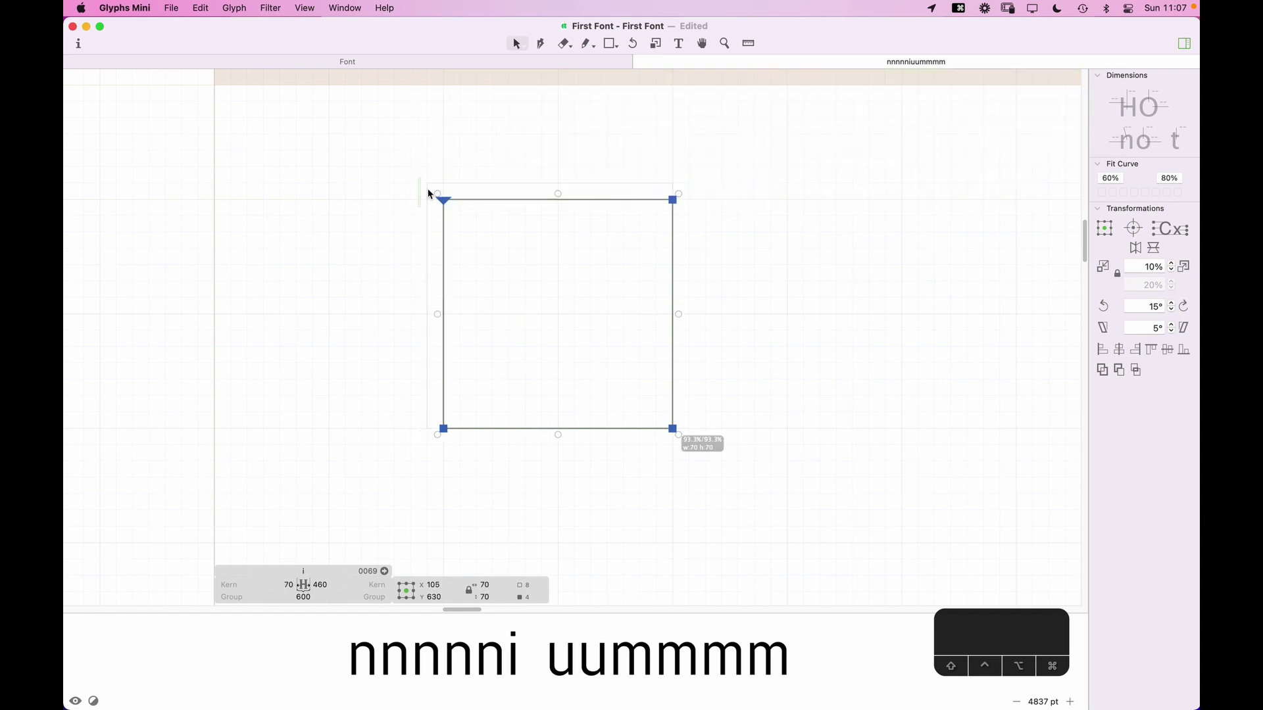
Step: Preview the i with its 70-unit square dot in the line of n's and u's
click(429, 180)
key(super+minus)
key(super+minus)
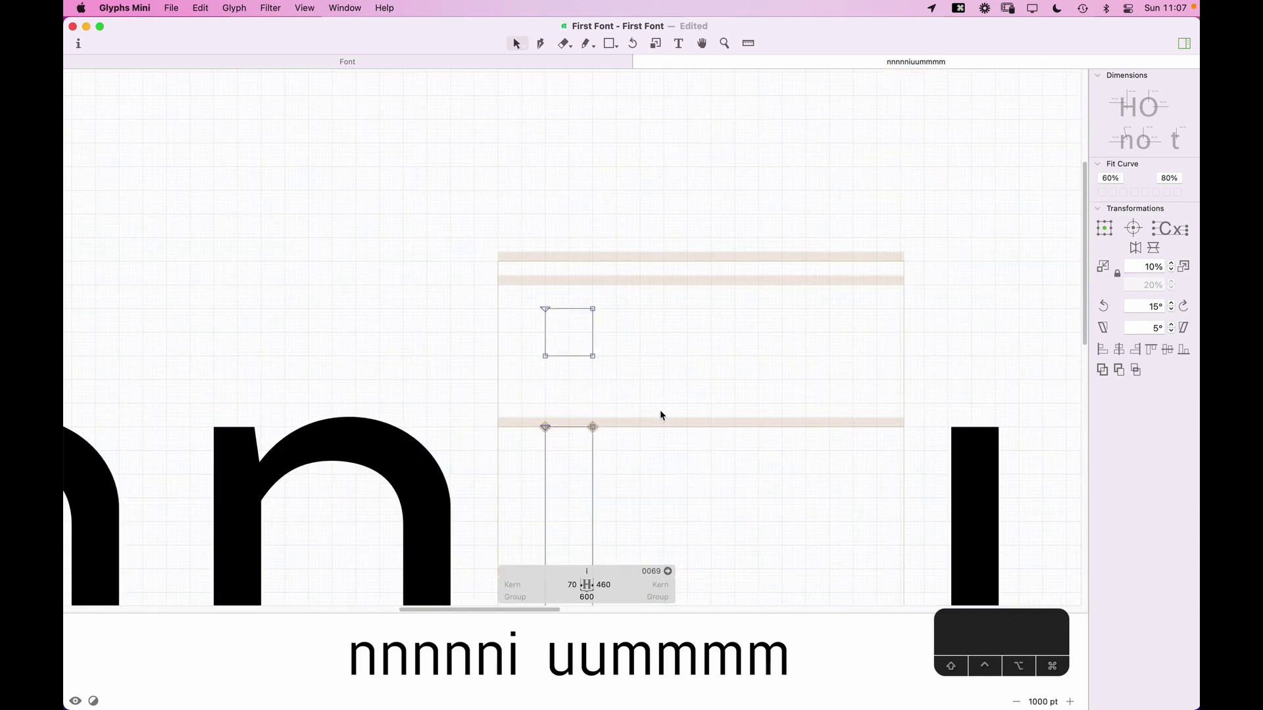
key(space)
key(super+minus)
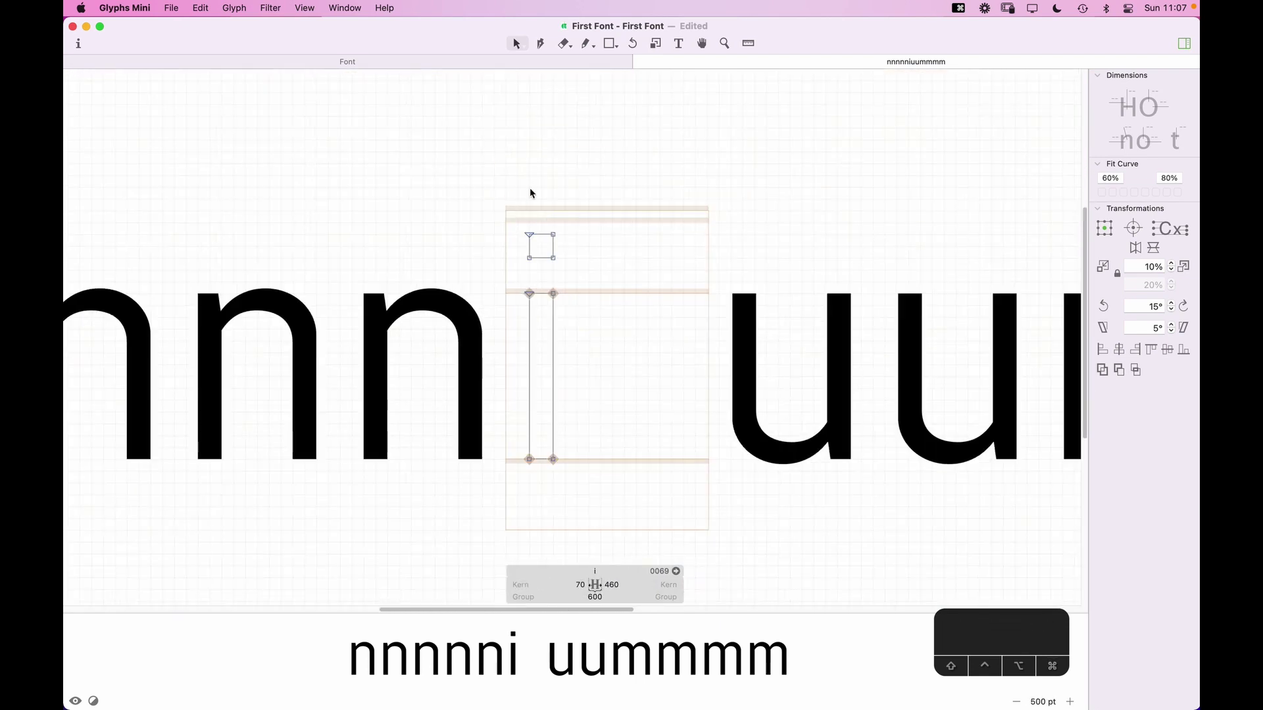
key(space)
Step: Stretch the i's dot into a taller rectangle by lowering its two bottom nodes about 20 units
key(z)
drag(626, 186, 450, 355)
key(v)
drag(536, 339, 713, 287)
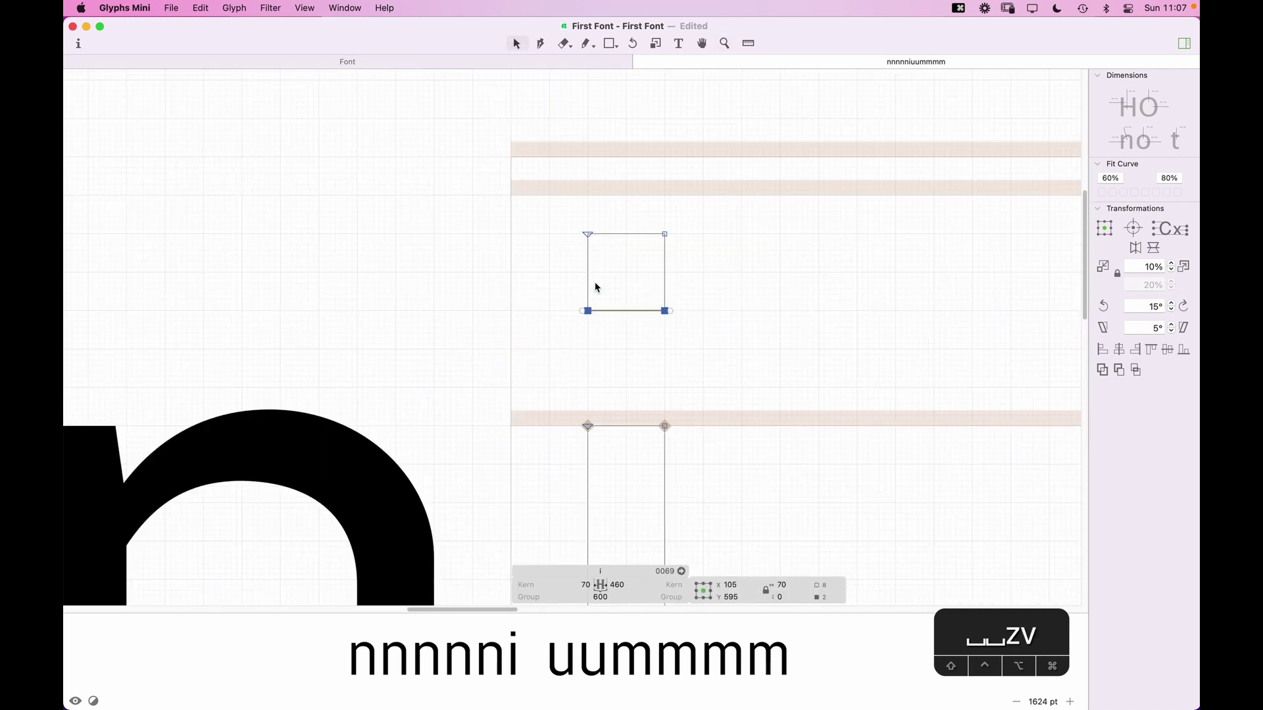
key(Down)
key(Down)
key(Down)
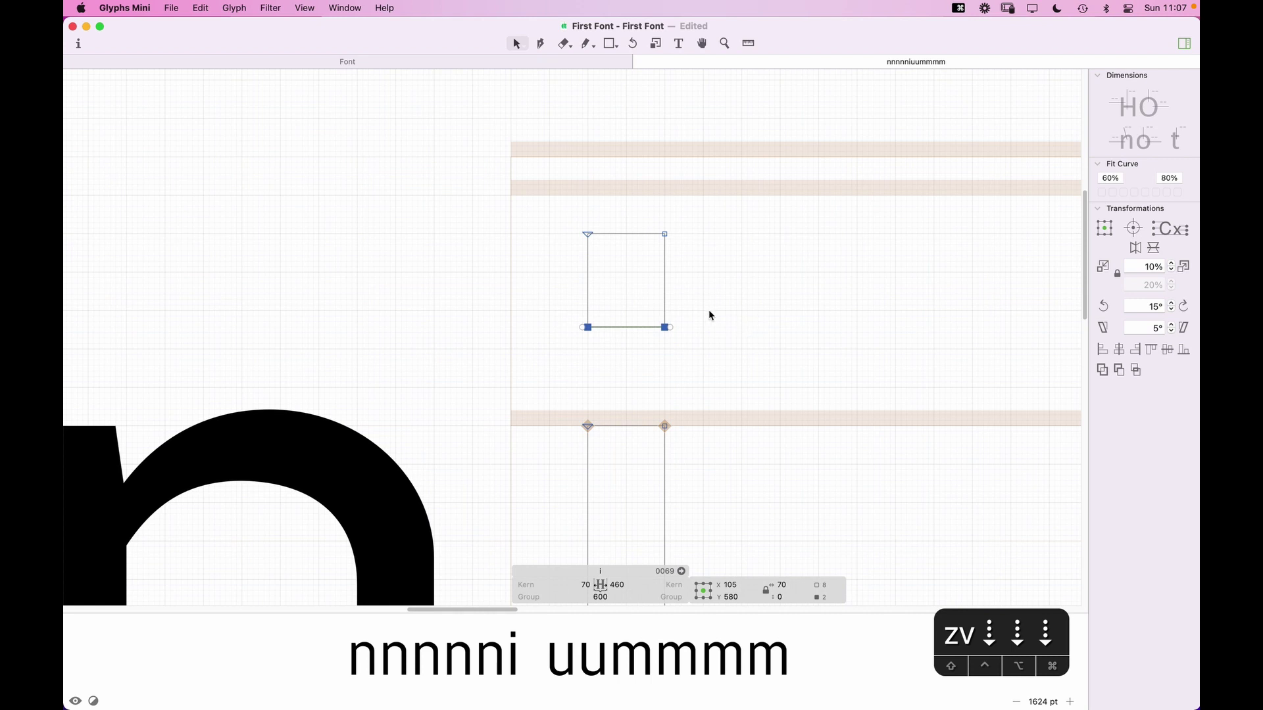
drag(659, 194, 426, 237)
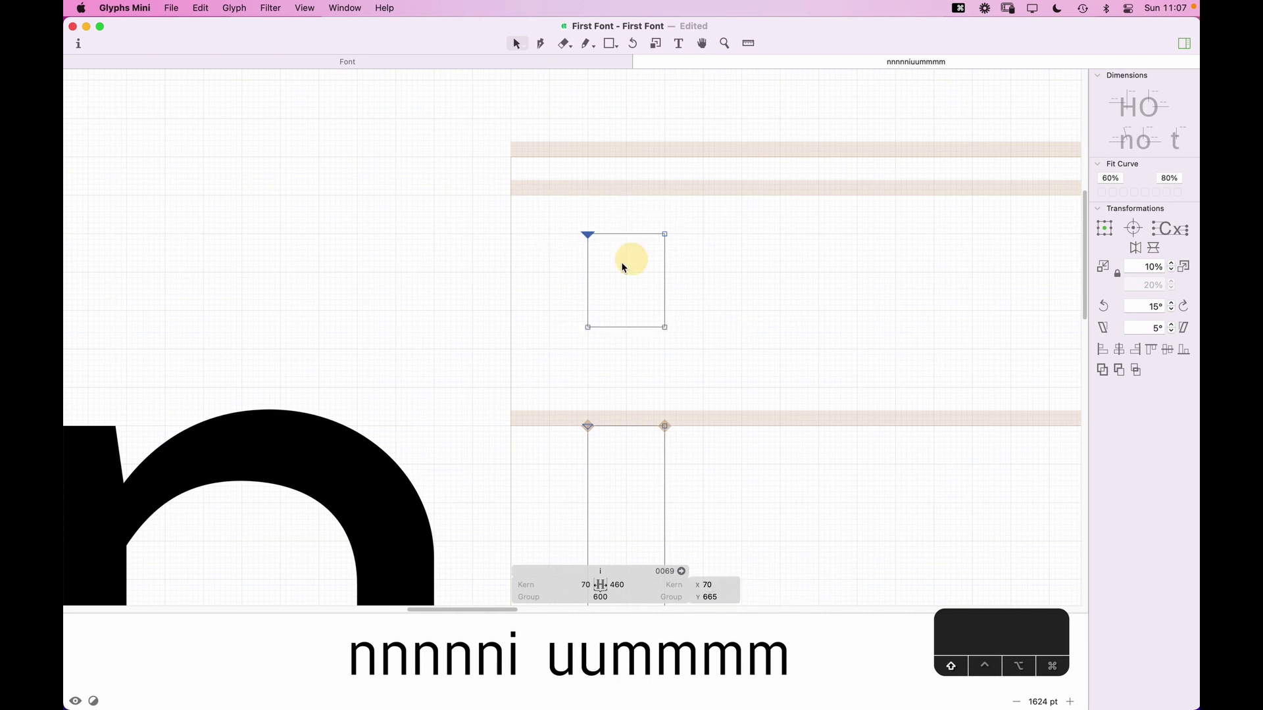
drag(732, 308, 519, 358)
key(Down)
click(543, 378)
Step: Link both the left and right sidebearings of the i to those of the n
key(super+minus)
key(super+minus)
key(super+minus)
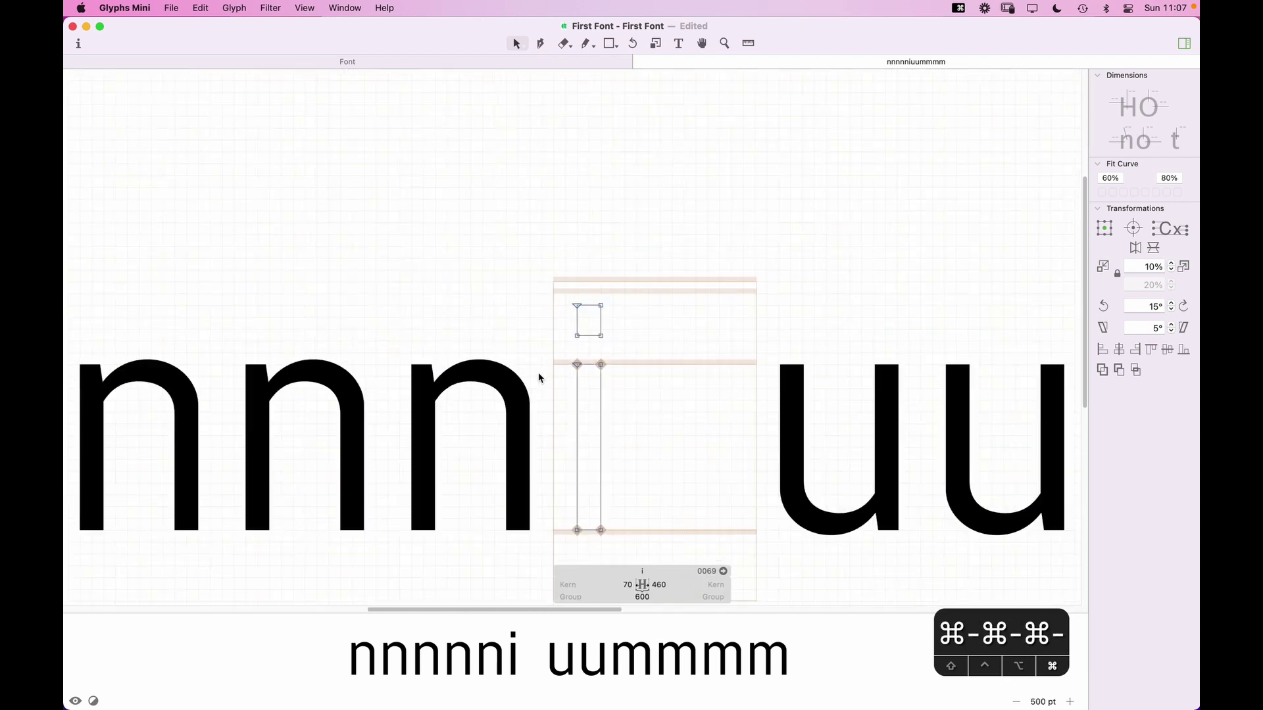
click(617, 583)
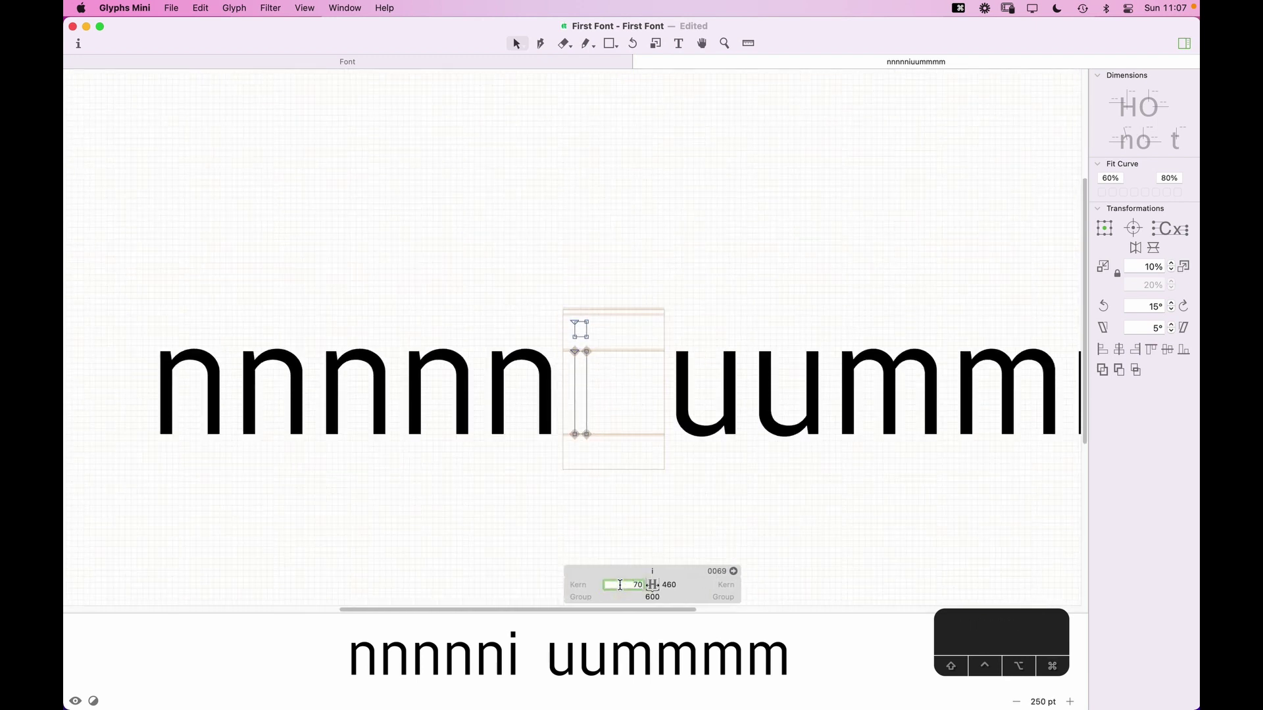
text(n)
key(Tab)
text(n)
key(Return)
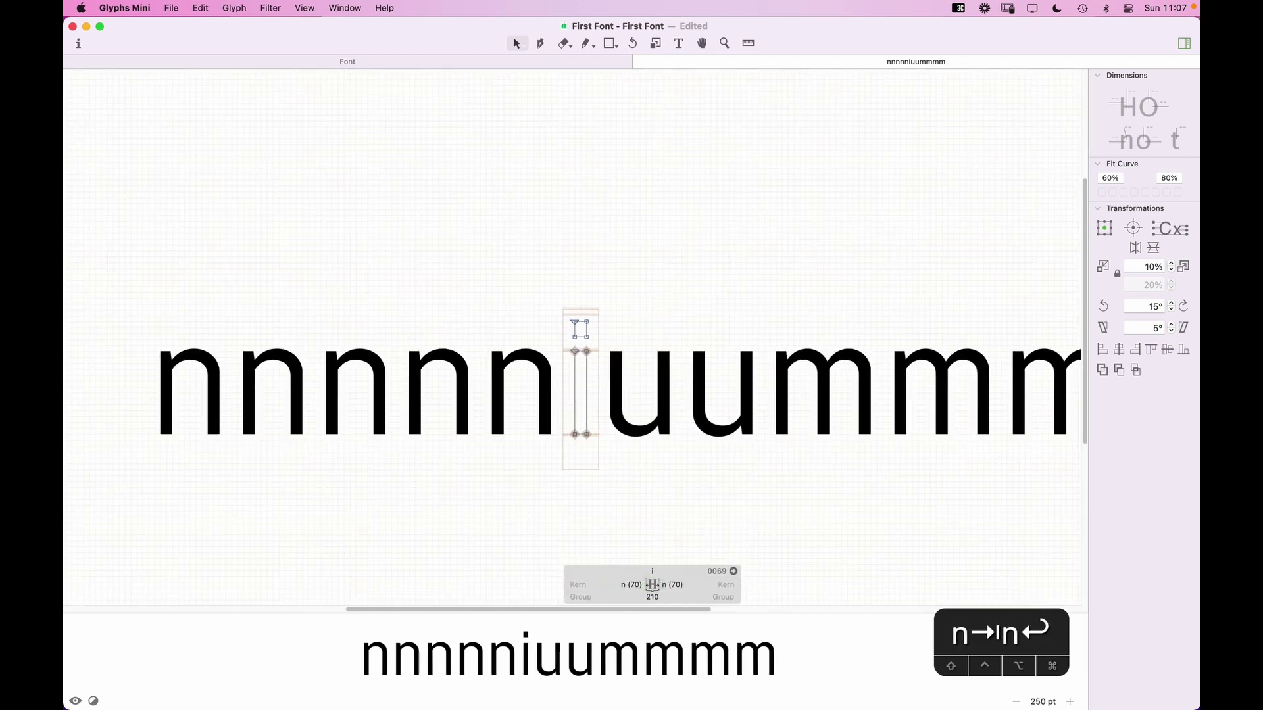
Step: Replace the whole line of test letters with the word "minimum"
key(t)
click(761, 421)
key(super+minus)
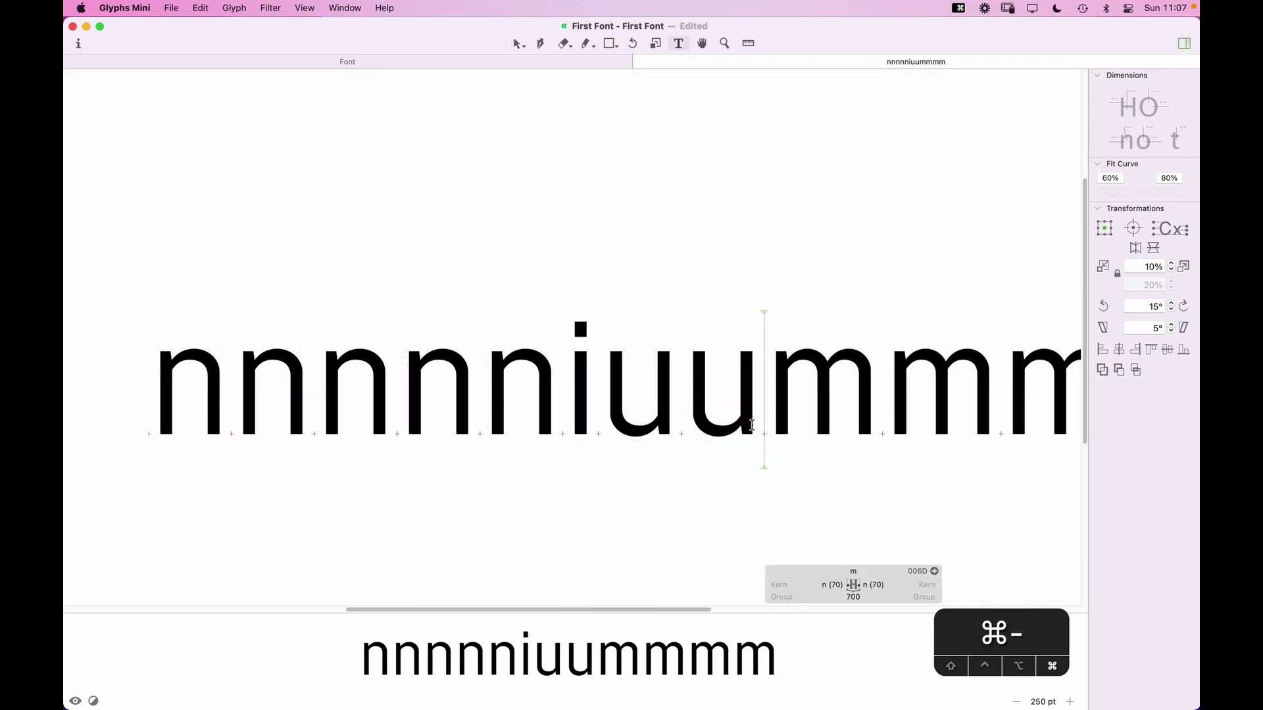
click(850, 358)
key(Escape)
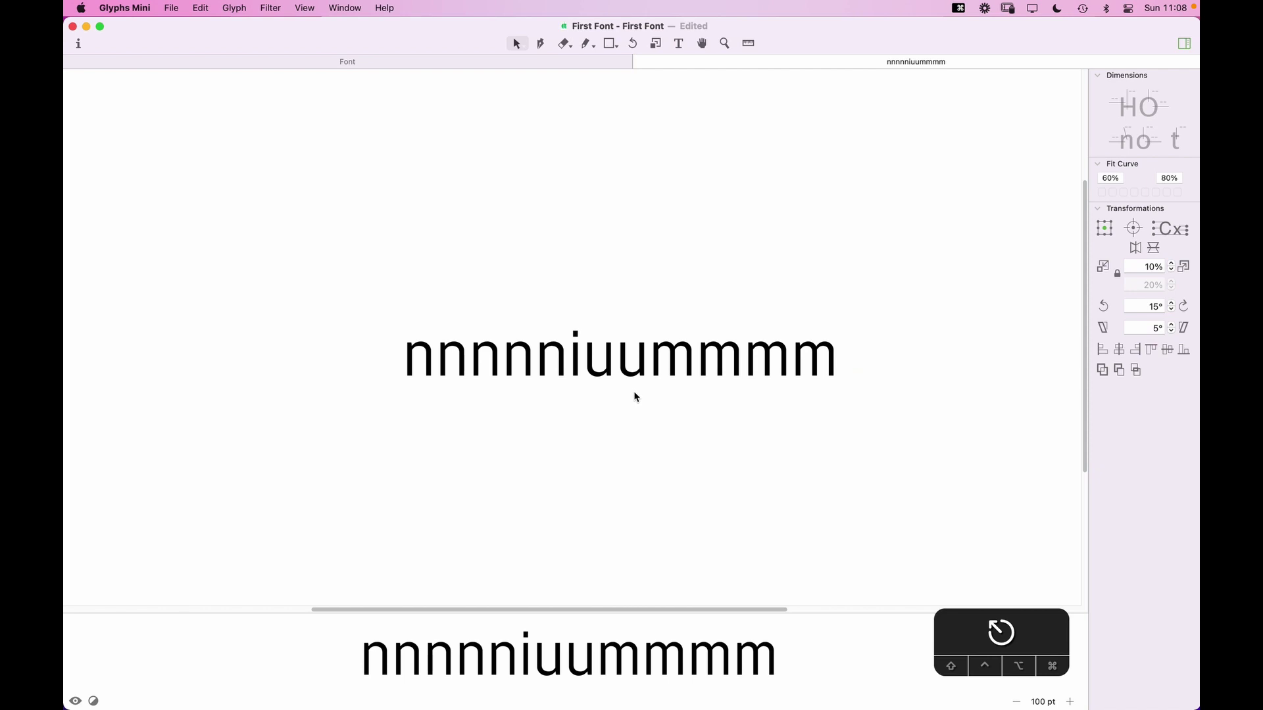
key(t)
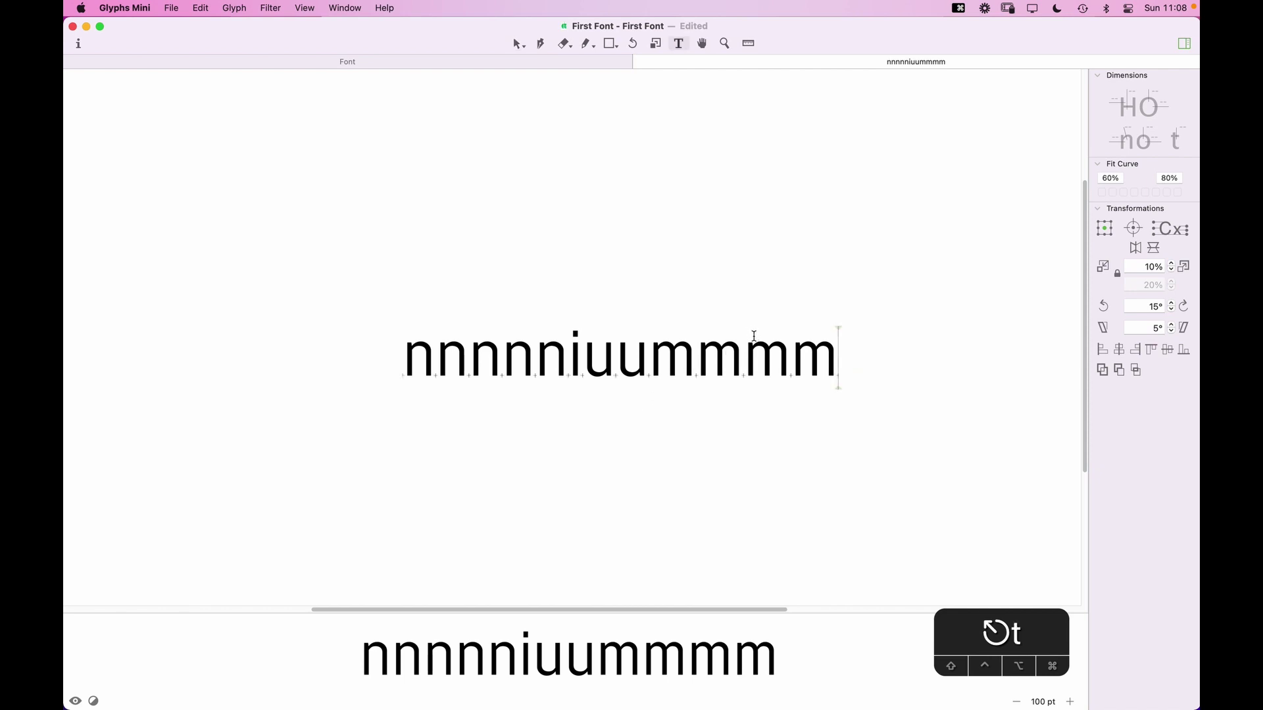
key(cmd+a)
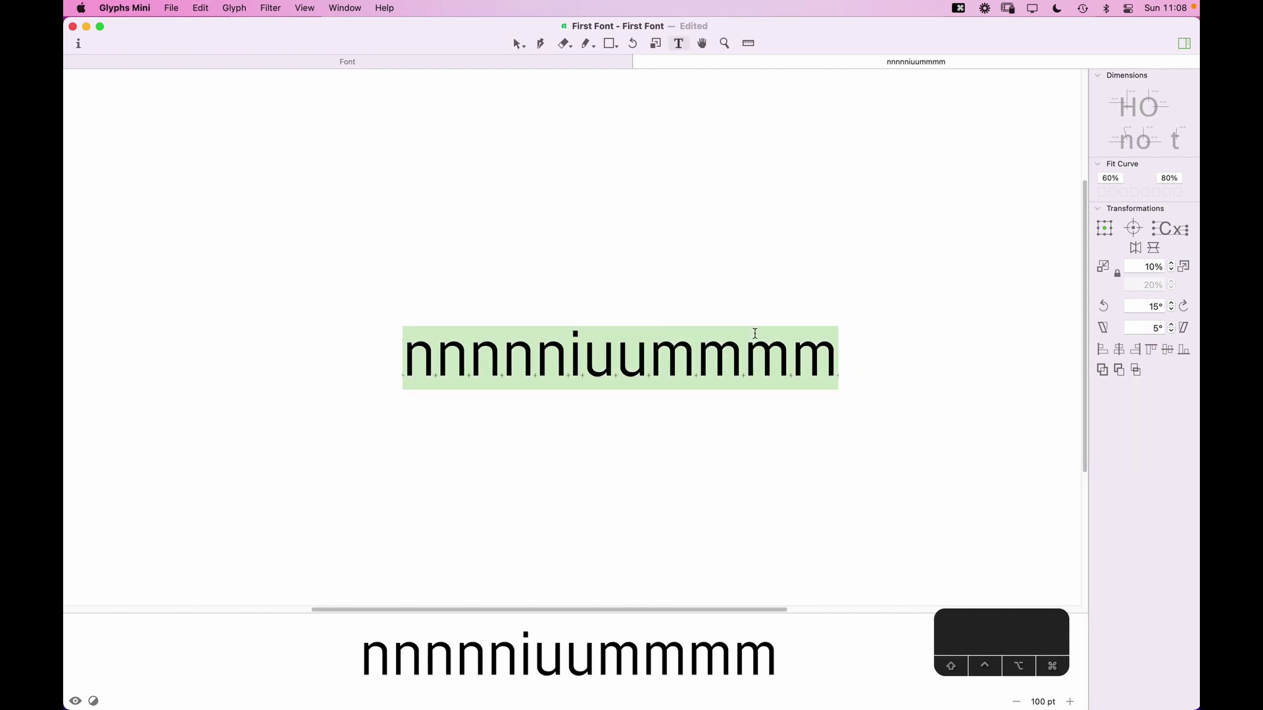
text(minimum)
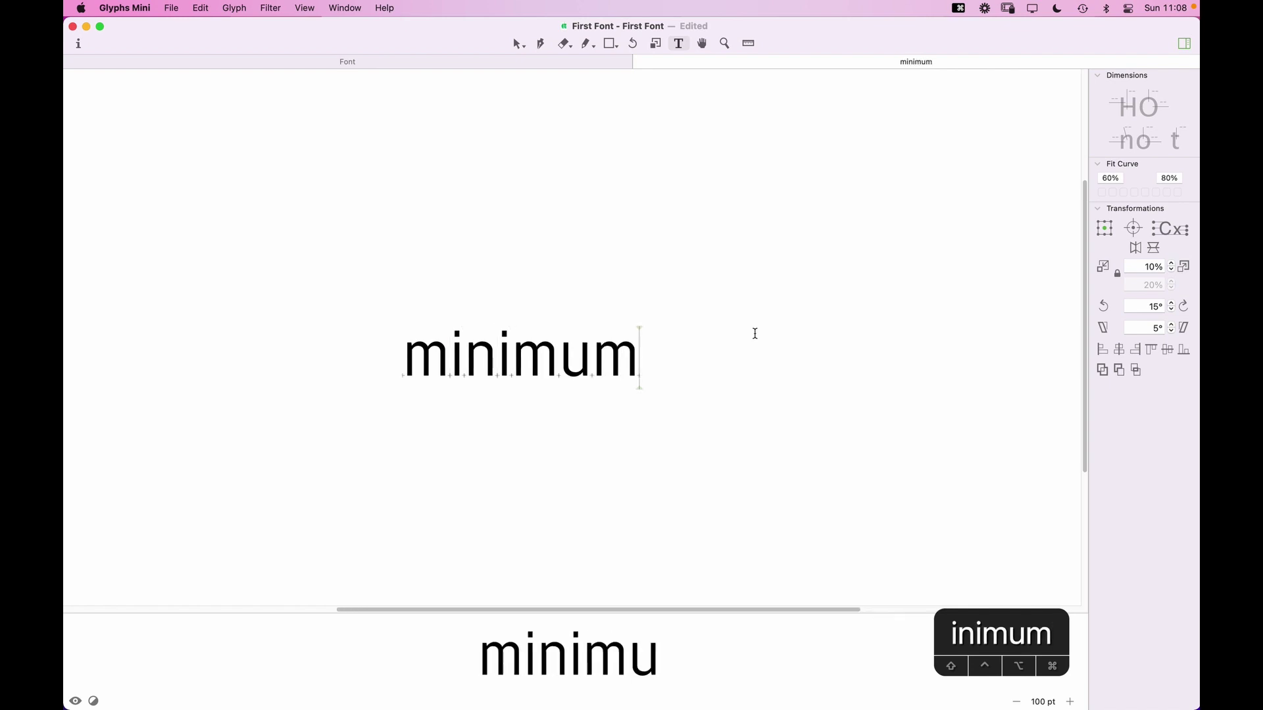
Step: Examine the letter shapes and spacing of the word "minimum" at small and large sizes
key(Escape)
key(cmd+equal)
key(cmd+equal)
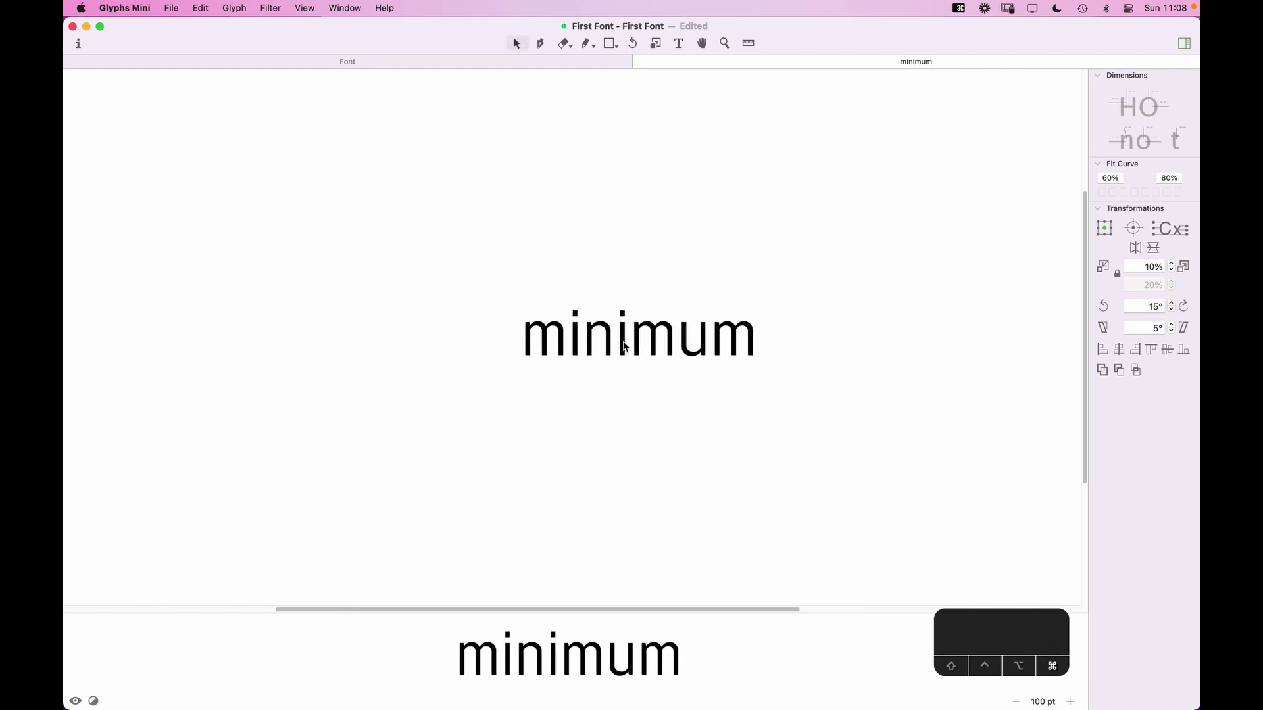
drag(777, 419, 632, 414)
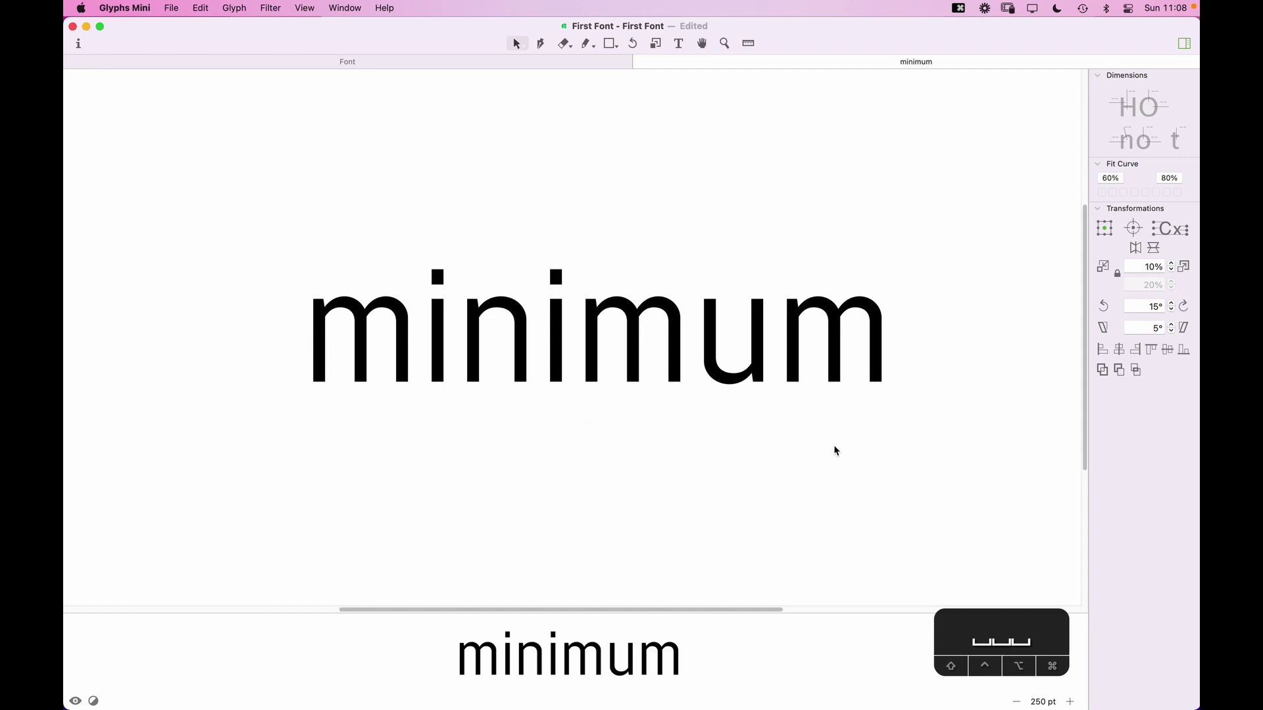
key(super+minus)
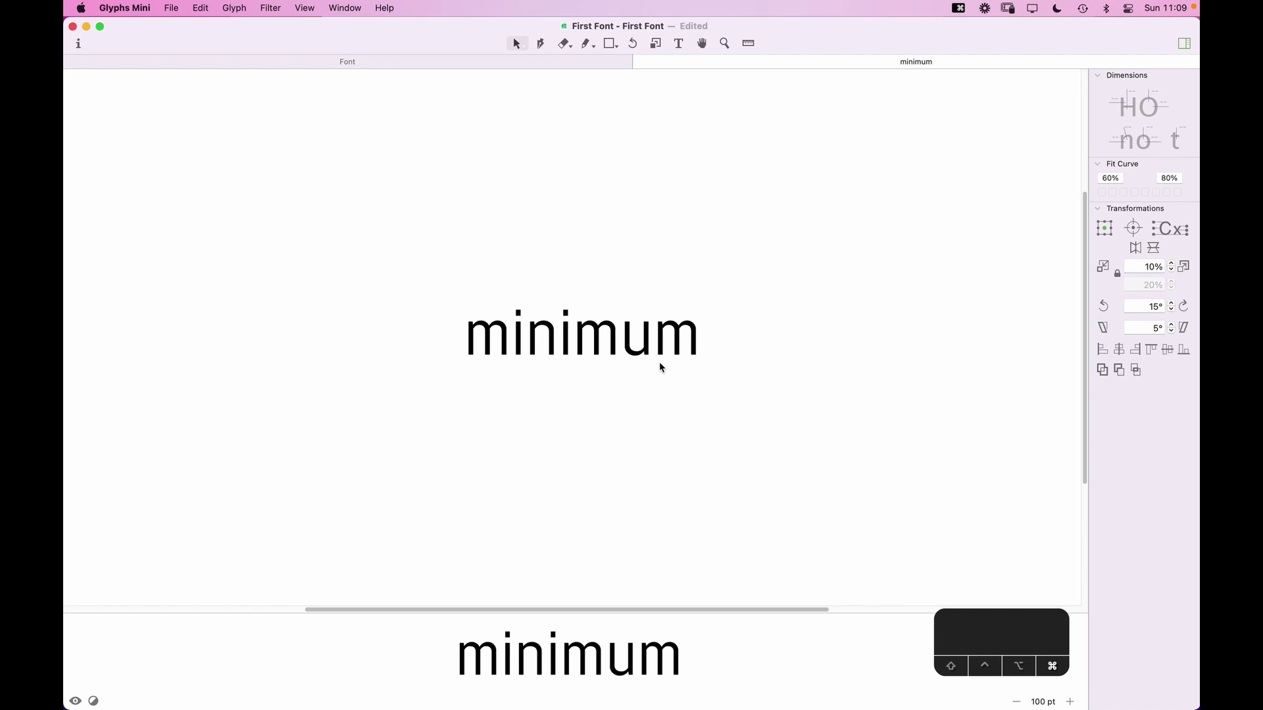
key(super+equal)
key(super+equal)
key(super+equal)
Step: Insert an h after "min" in the test word and open the empty h glyph for editing
key(t)
click(515, 353)
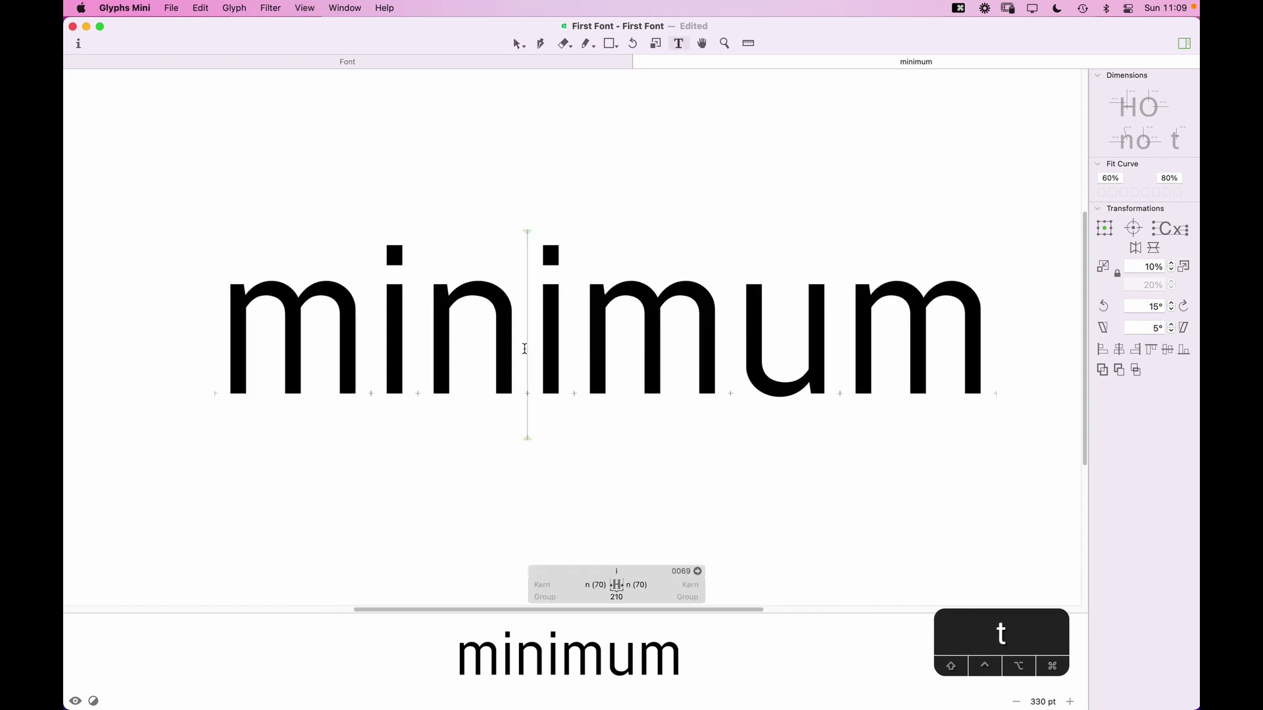
text(h)
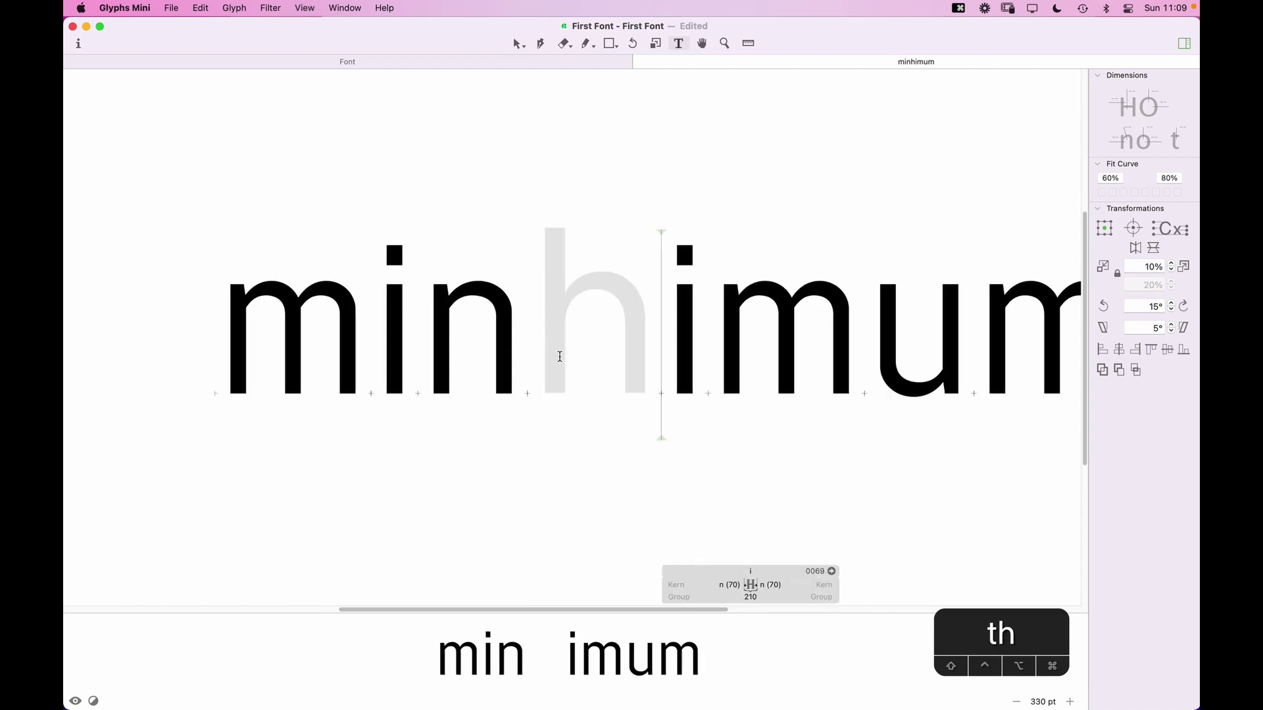
key(Escape)
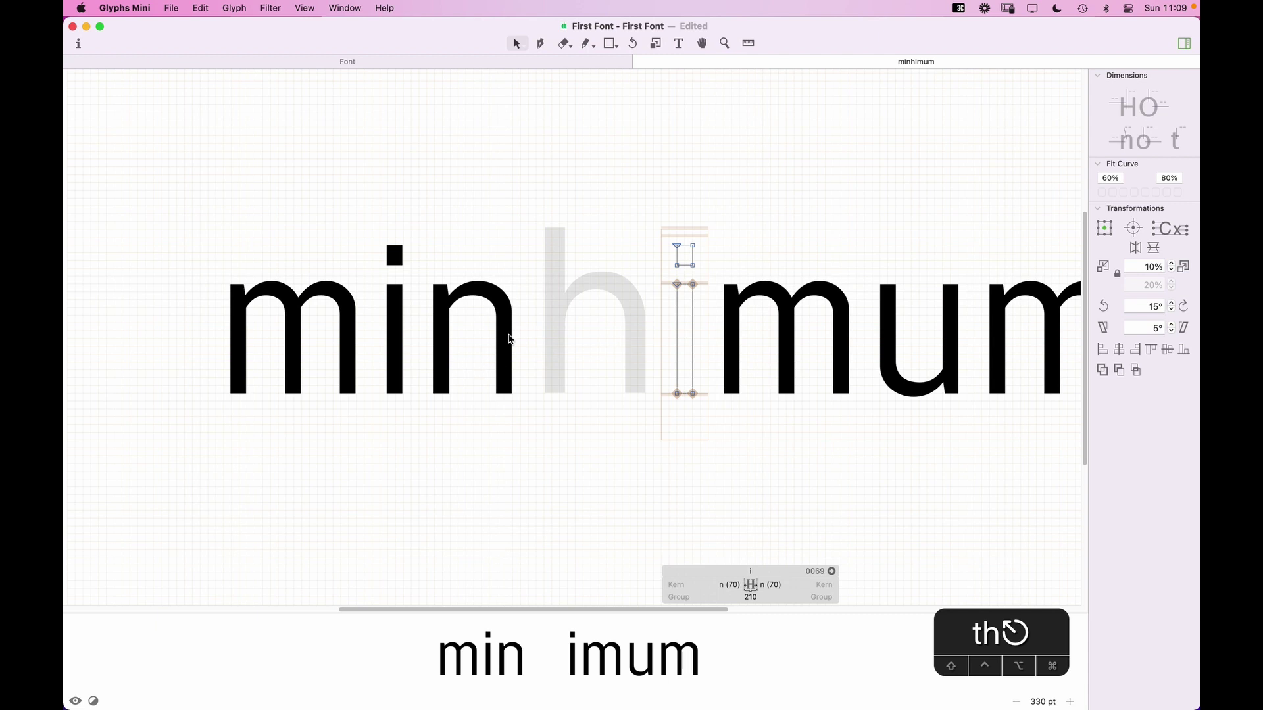
click(602, 334)
double_click(596, 352)
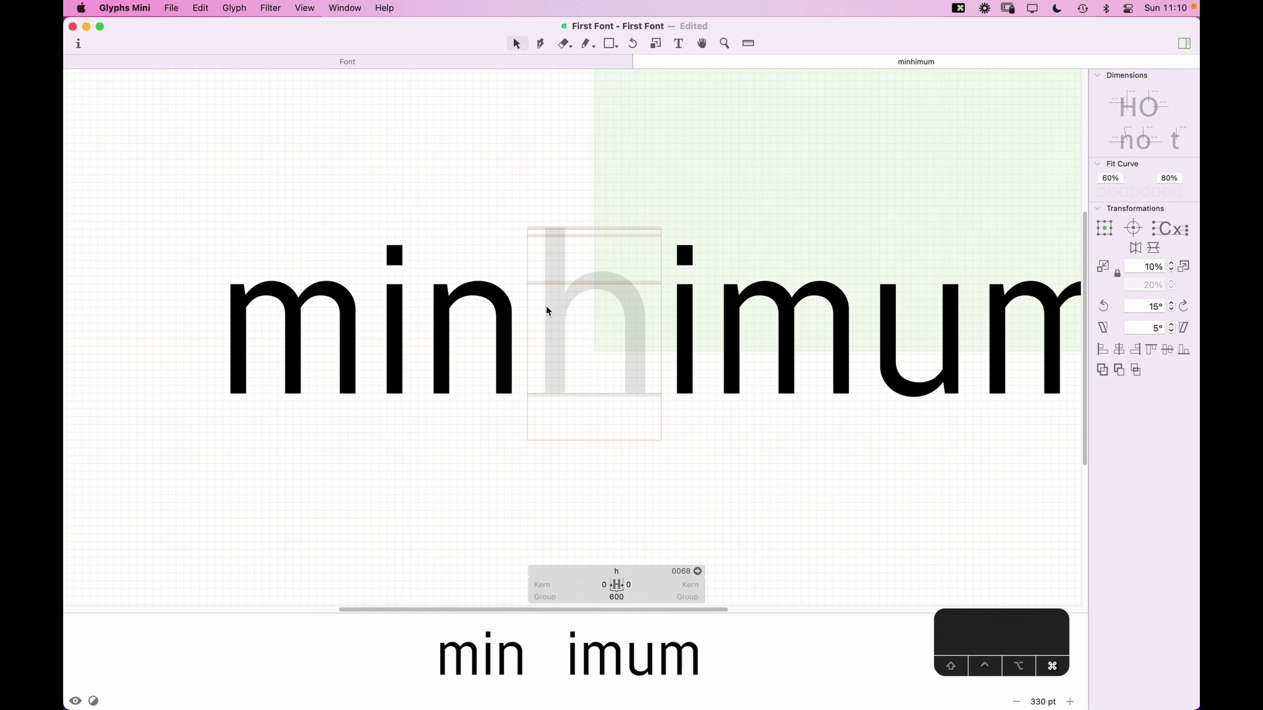
key(cmd+equal)
key(space)
scroll(612, 369, up, 5)
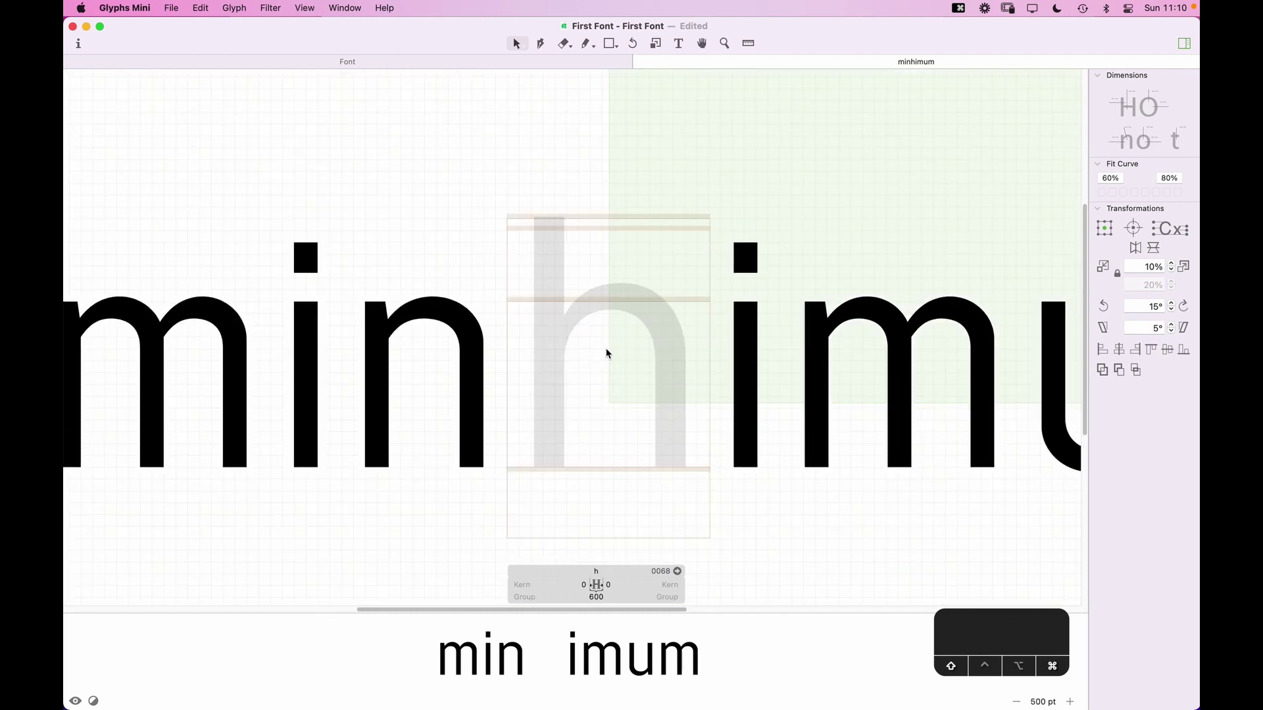
Step: Add the n to the h glyph as a component
key(super+f)
text(n)
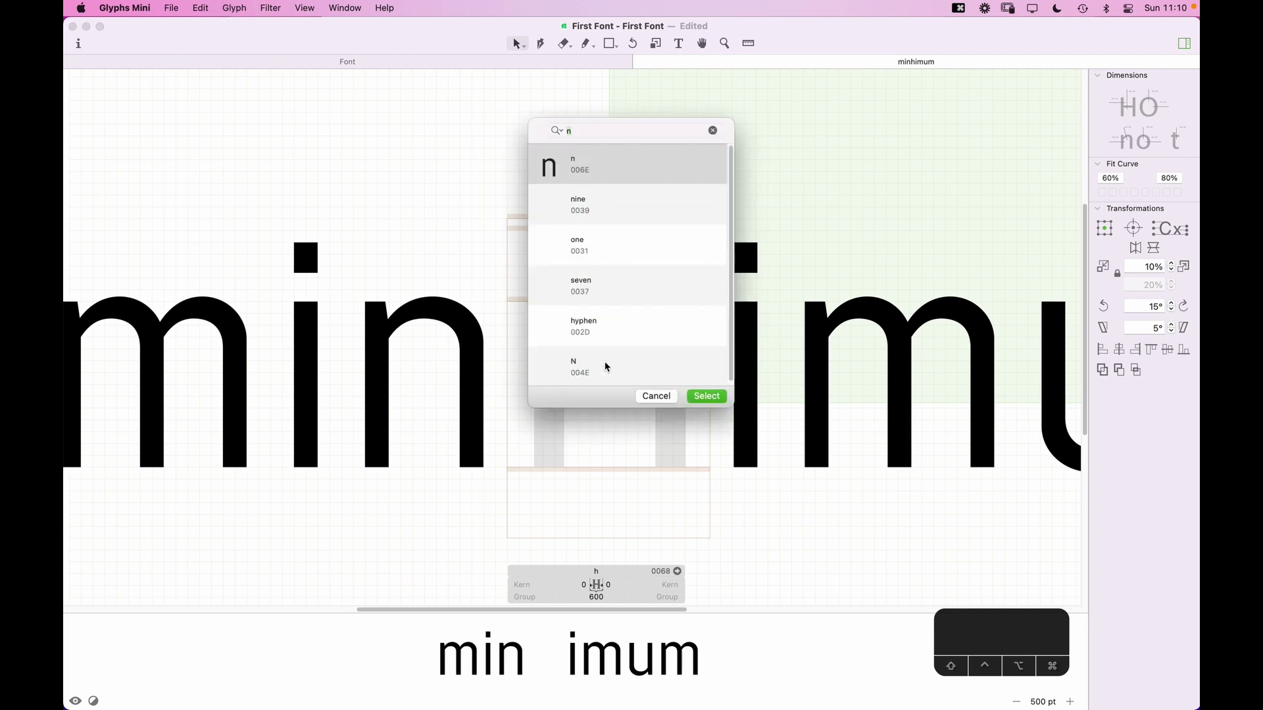
text(n)
key(Return)
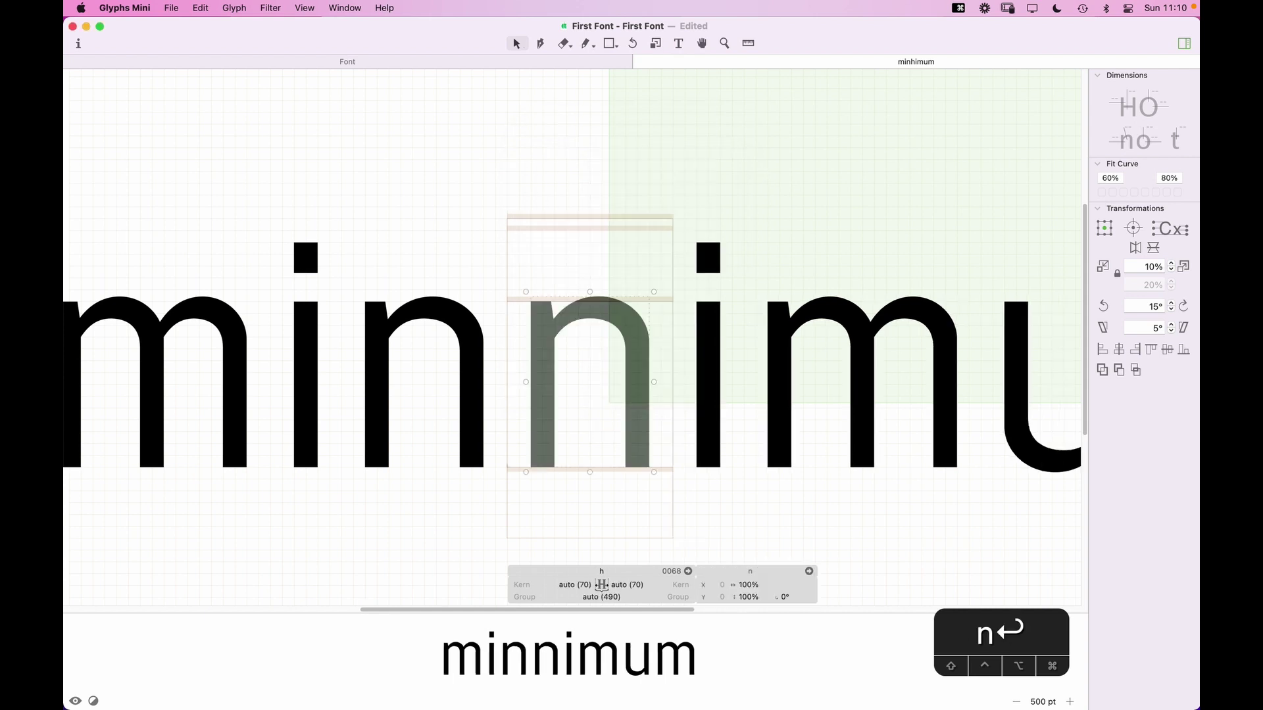
Step: Select the n component inside the h and check the options available for it
click(600, 539)
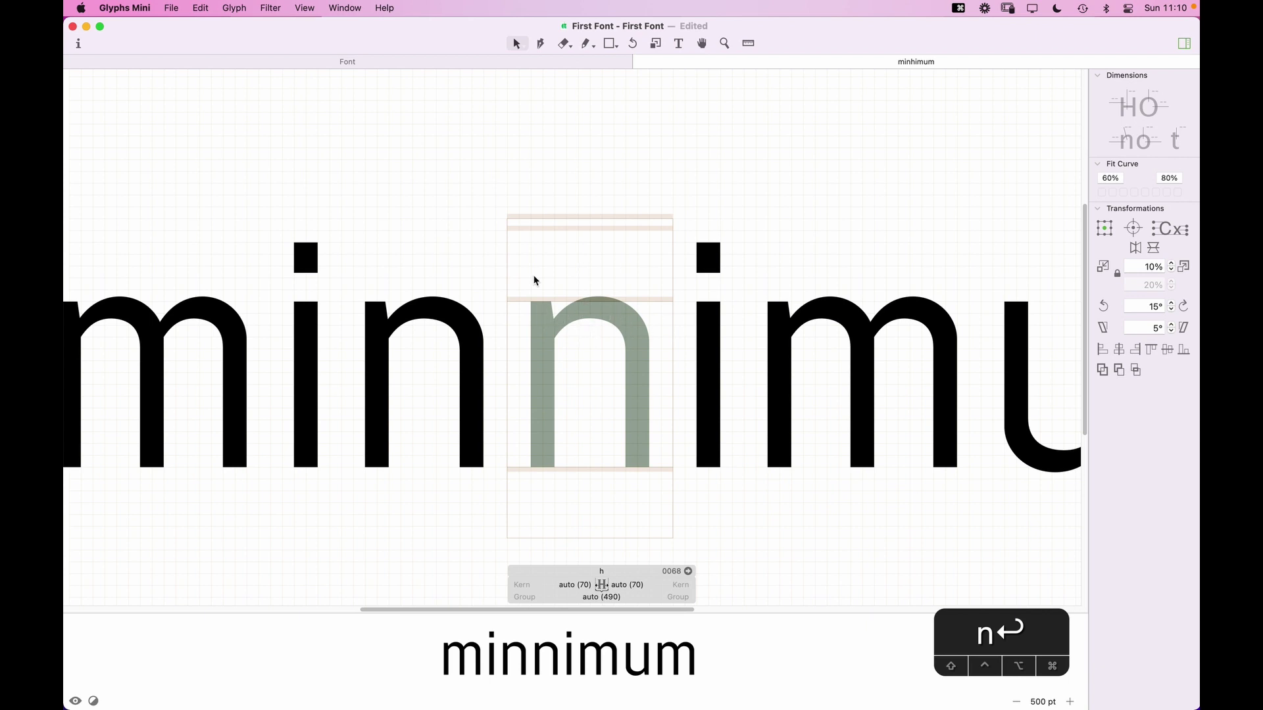
click(648, 409)
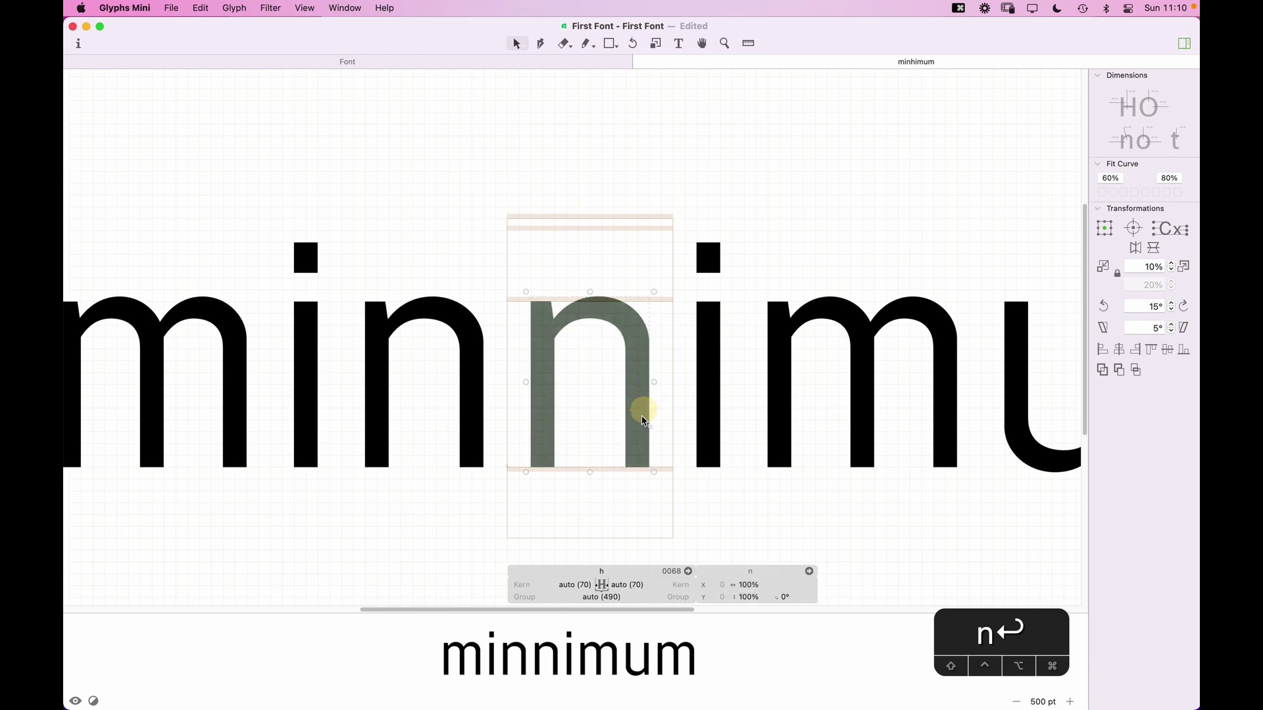
right_click(637, 342)
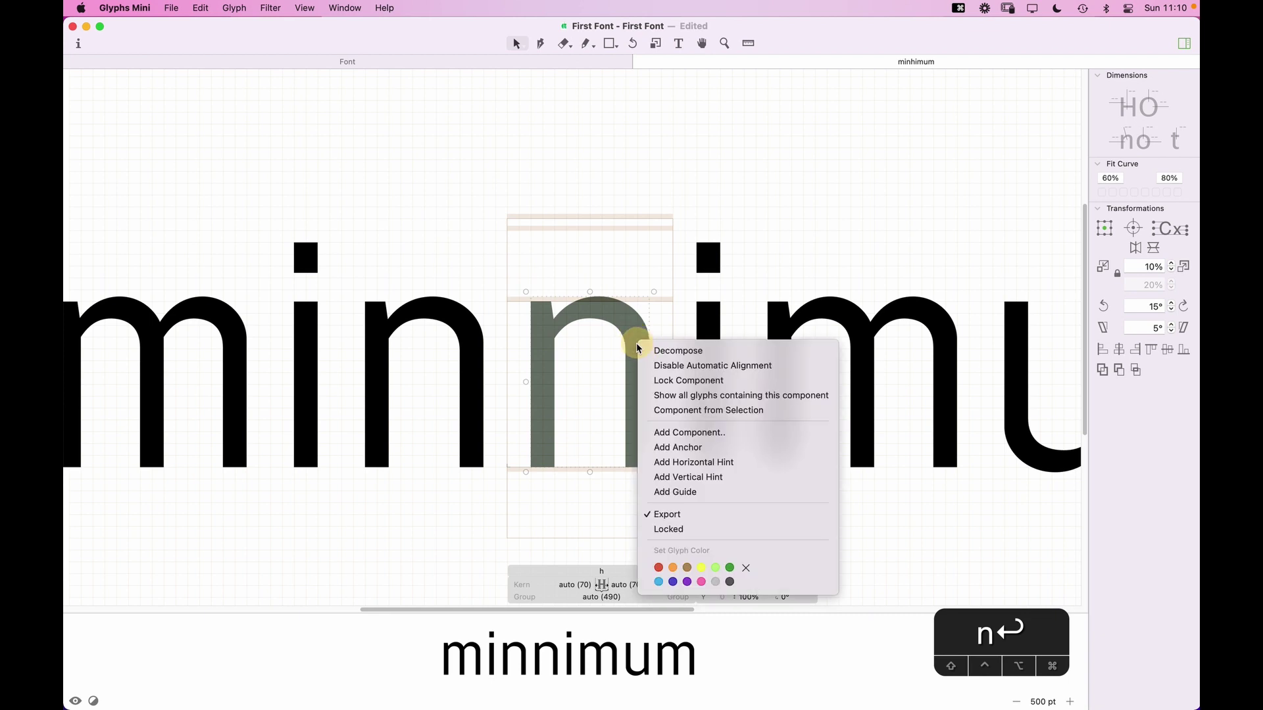
click(609, 398)
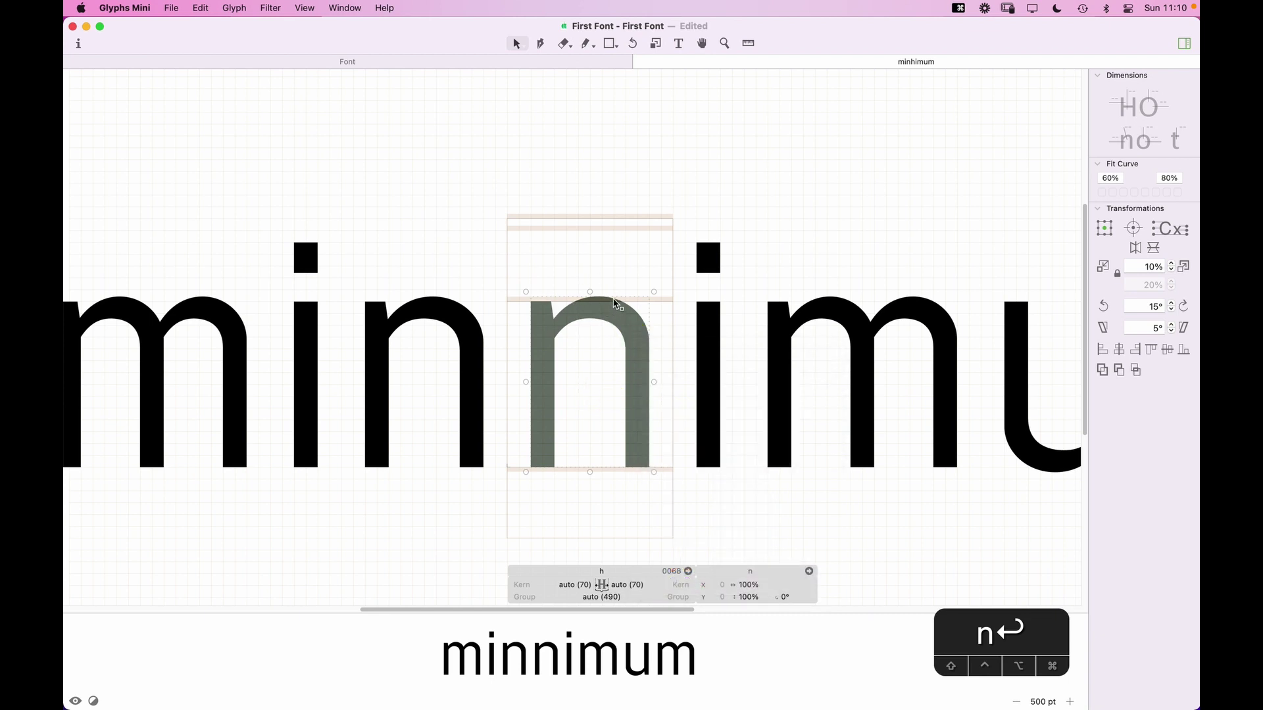
Step: Test the component link by shifting the bottom nodes of the n's right stem to x 405, y 45, and undo the changes
double_click(417, 367)
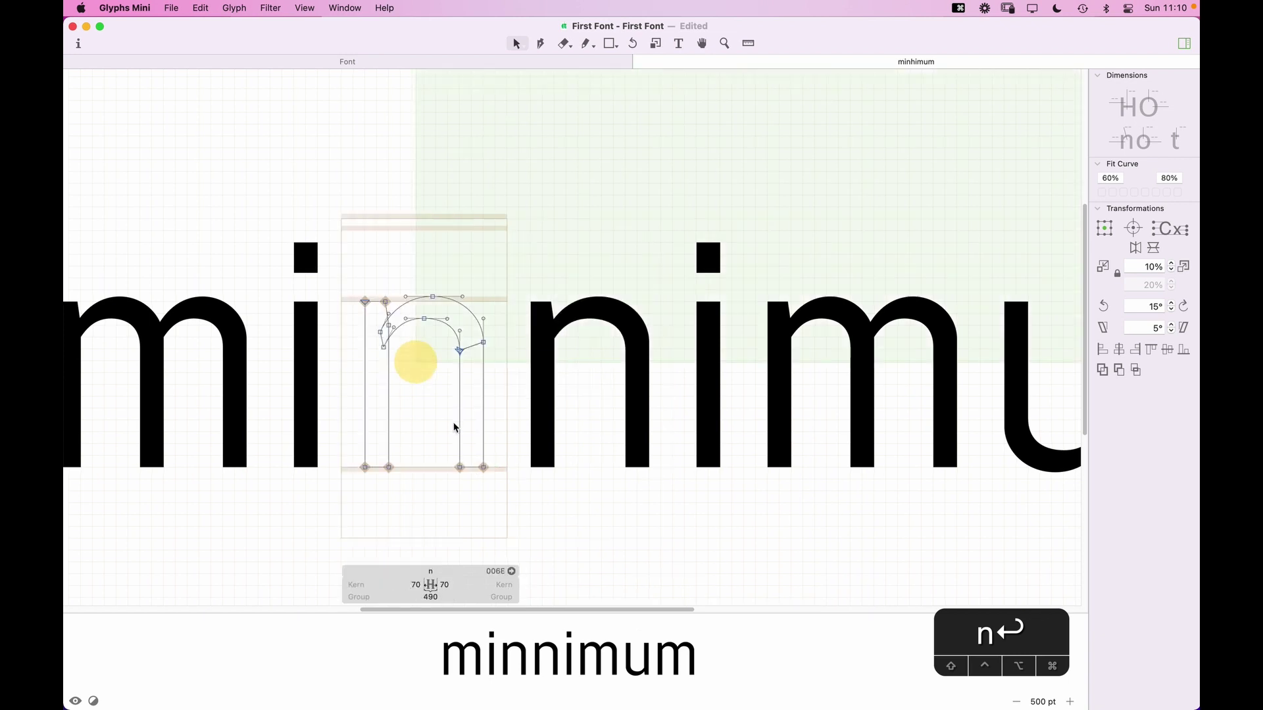
drag(427, 483, 488, 452)
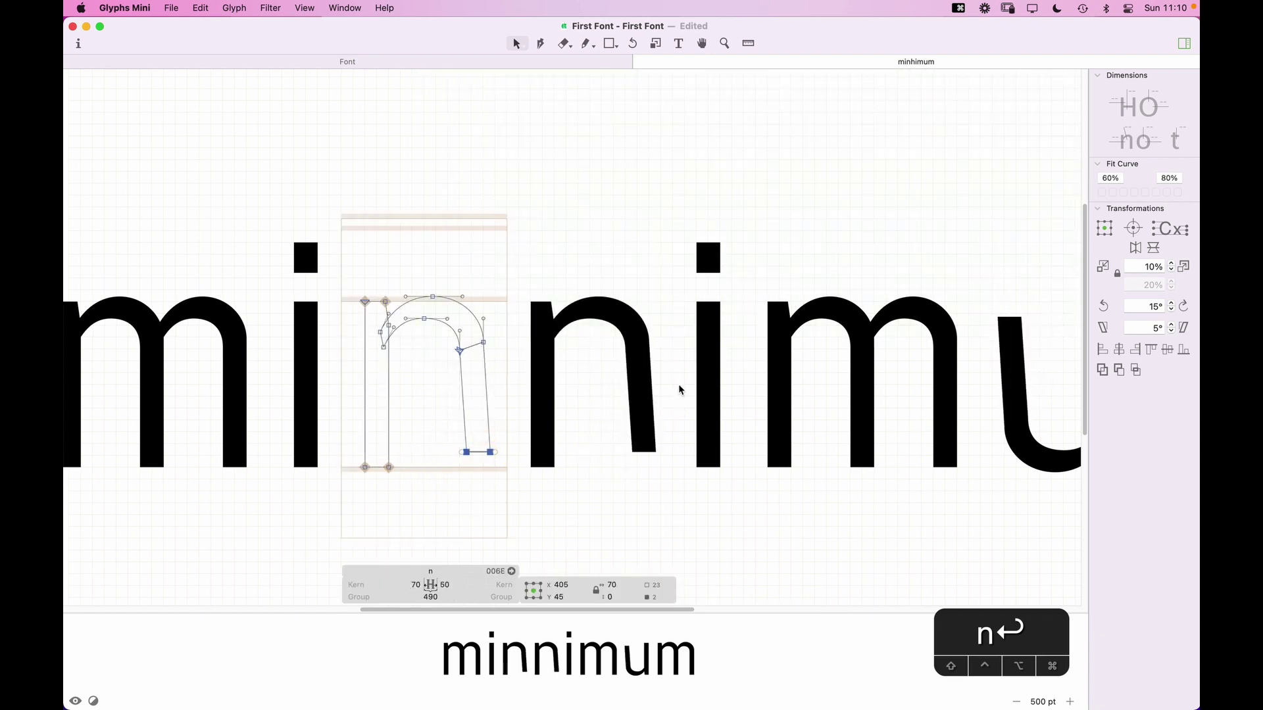
key(space)
drag(574, 366, 460, 403)
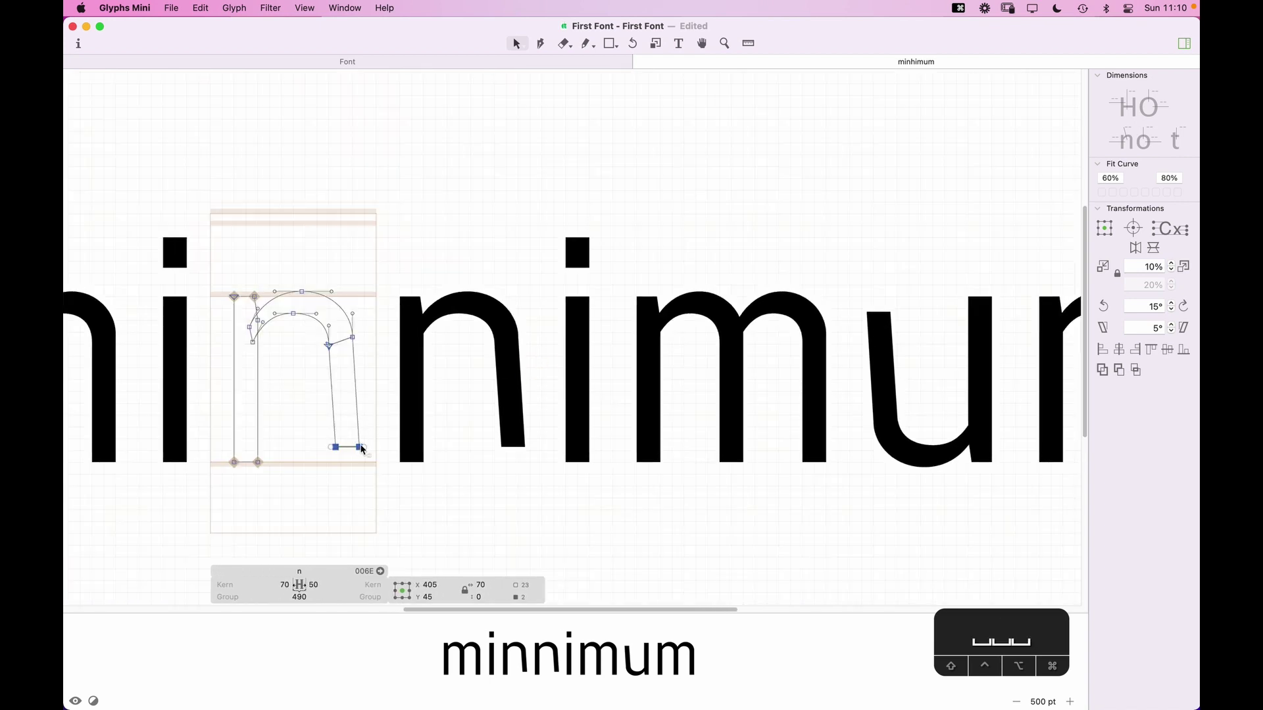
mouse_move(366, 454)
mouse_down()
mouse_move(348, 453)
mouse_move(345, 434)
mouse_move(352, 447)
mouse_up()
key(super+z)
key(super+z)
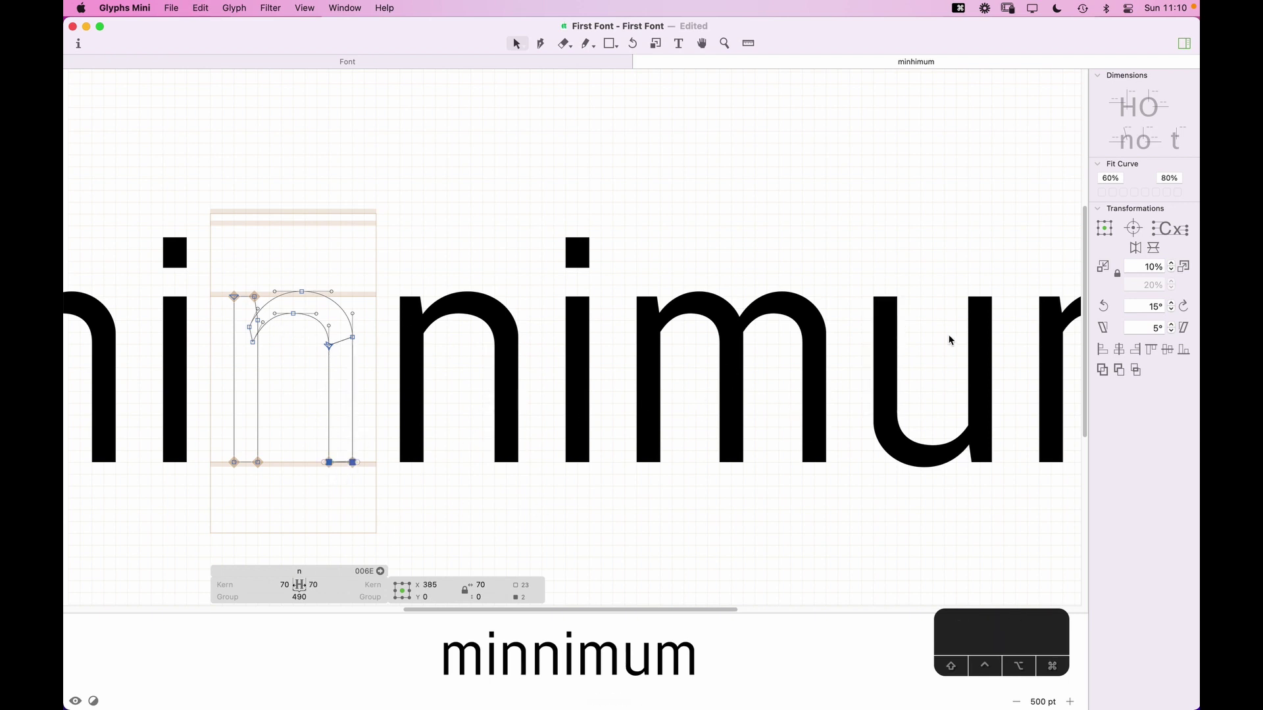
Step: Open the h glyph for editing and decompose its n component into editable outlines
click(458, 432)
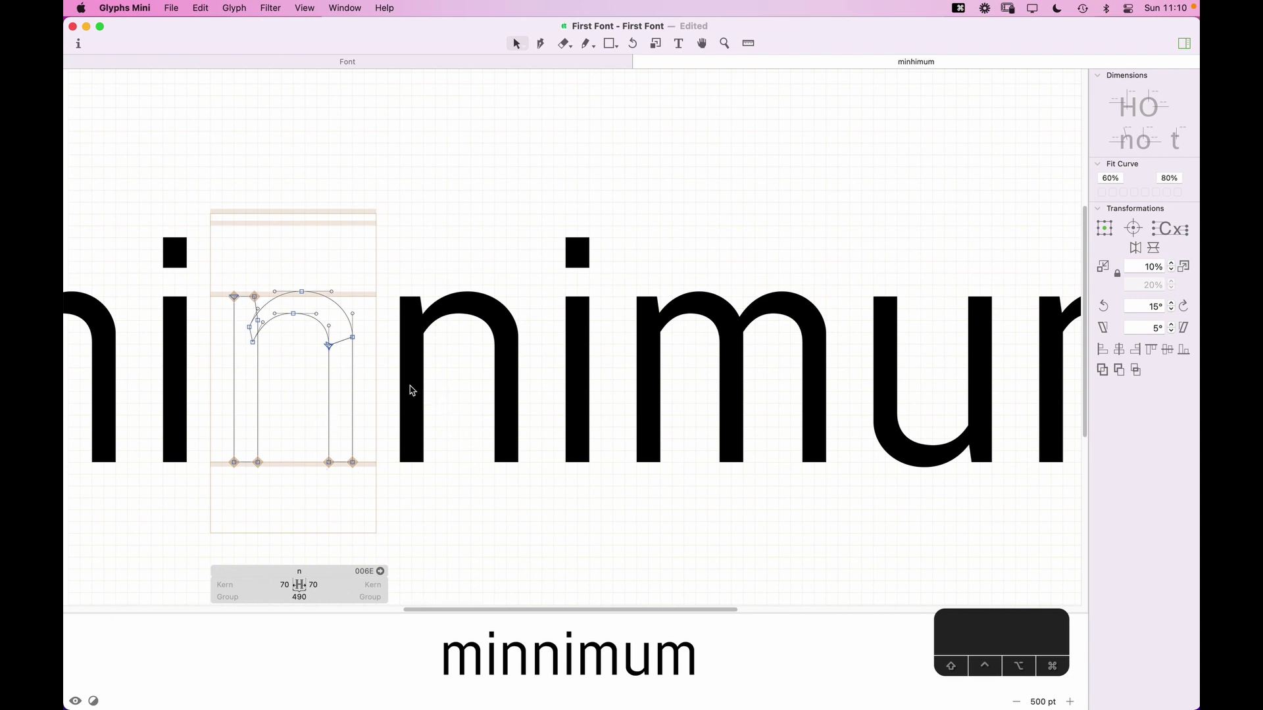
double_click(456, 373)
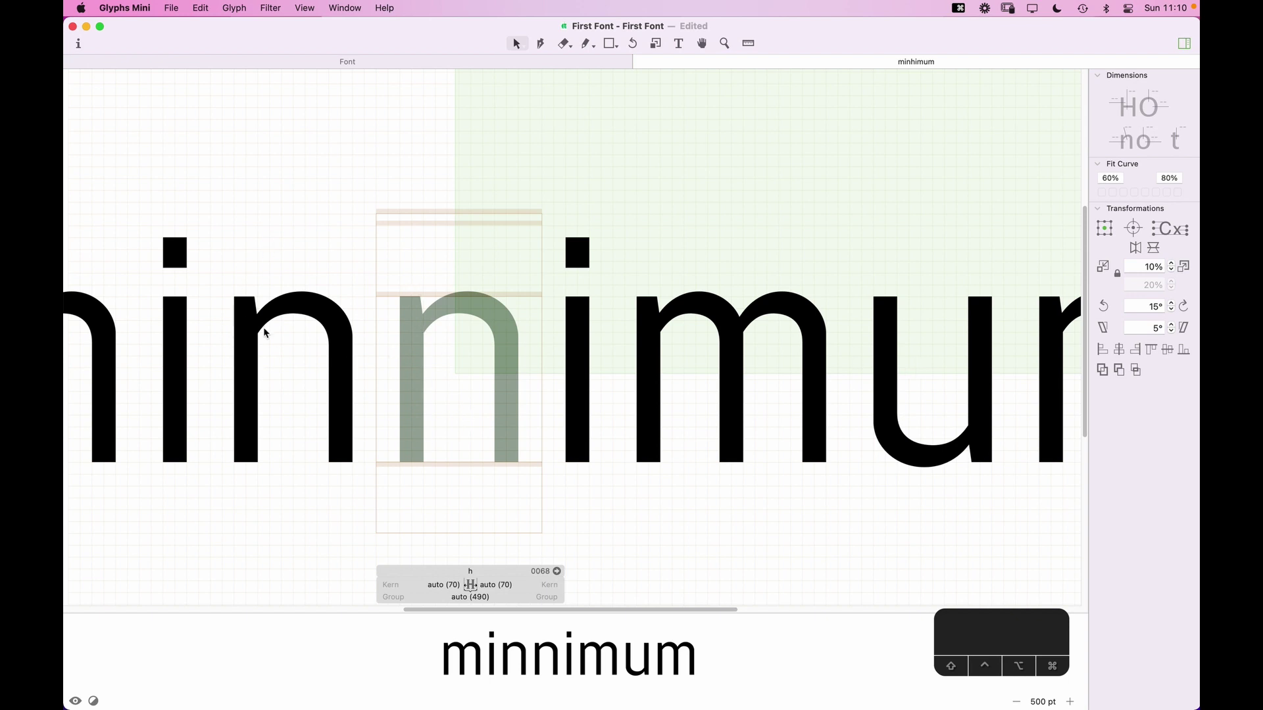
click(413, 360)
click(412, 338)
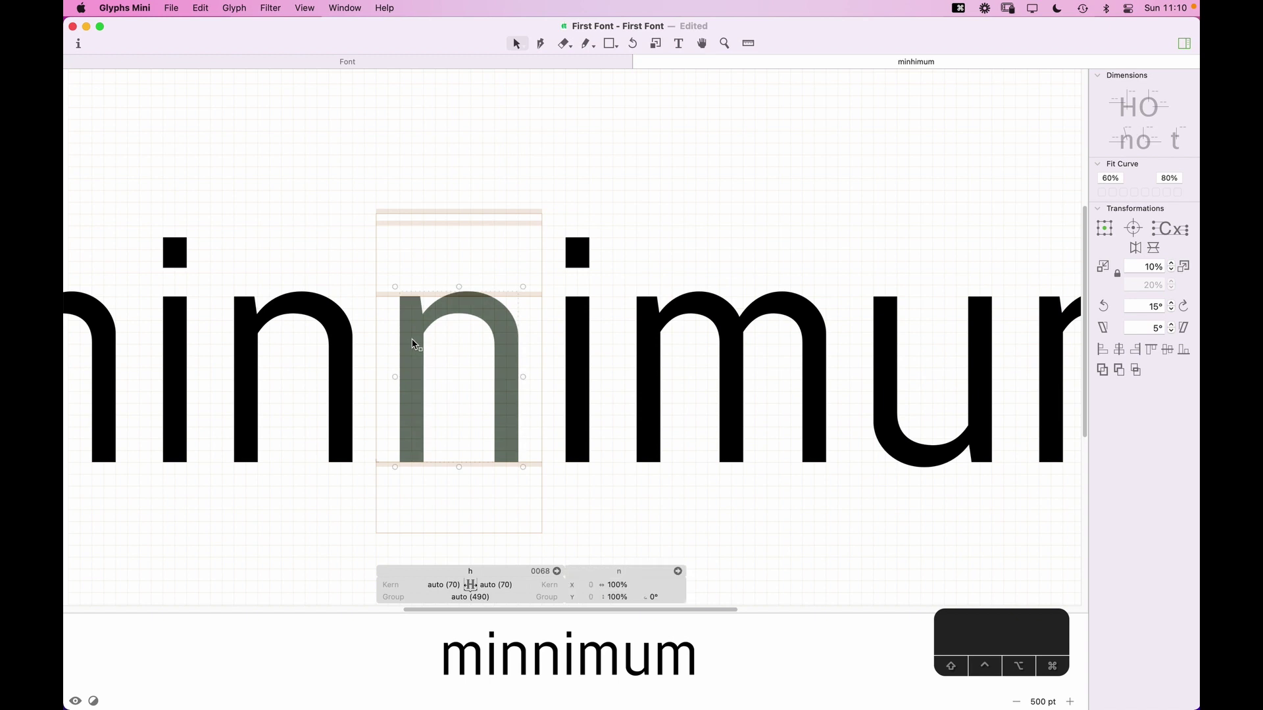
right_click(410, 336)
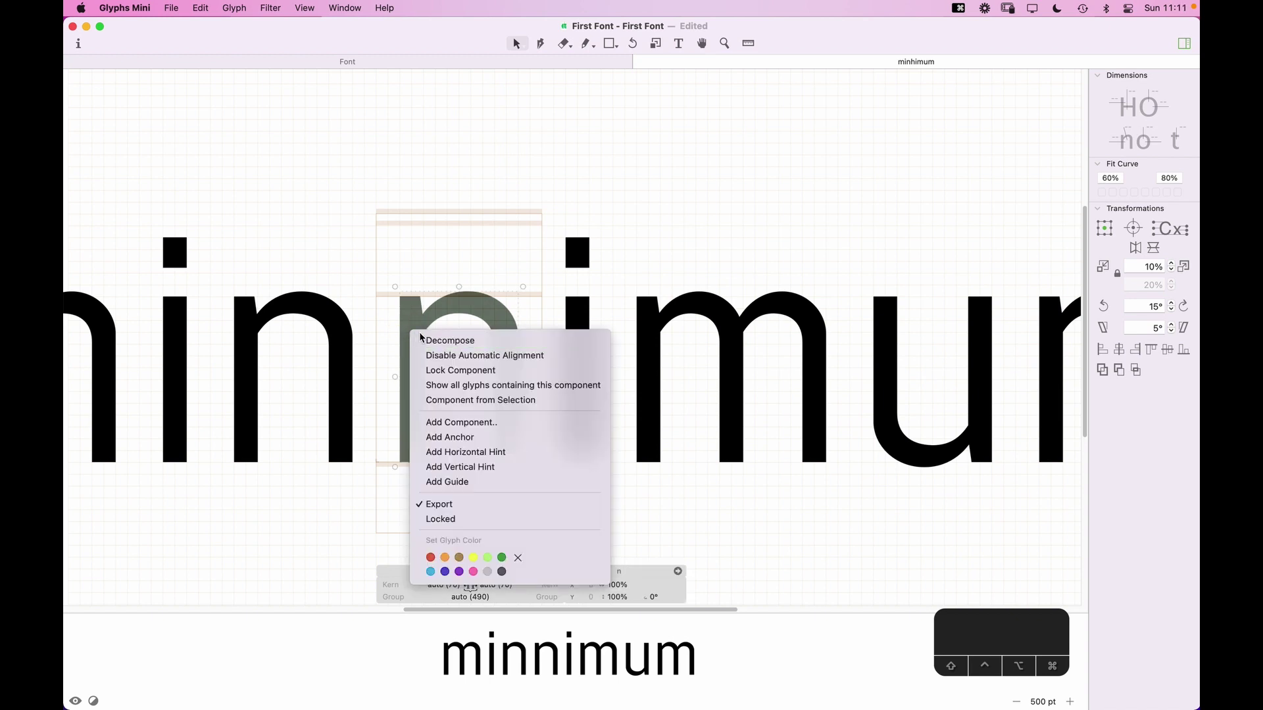
click(432, 342)
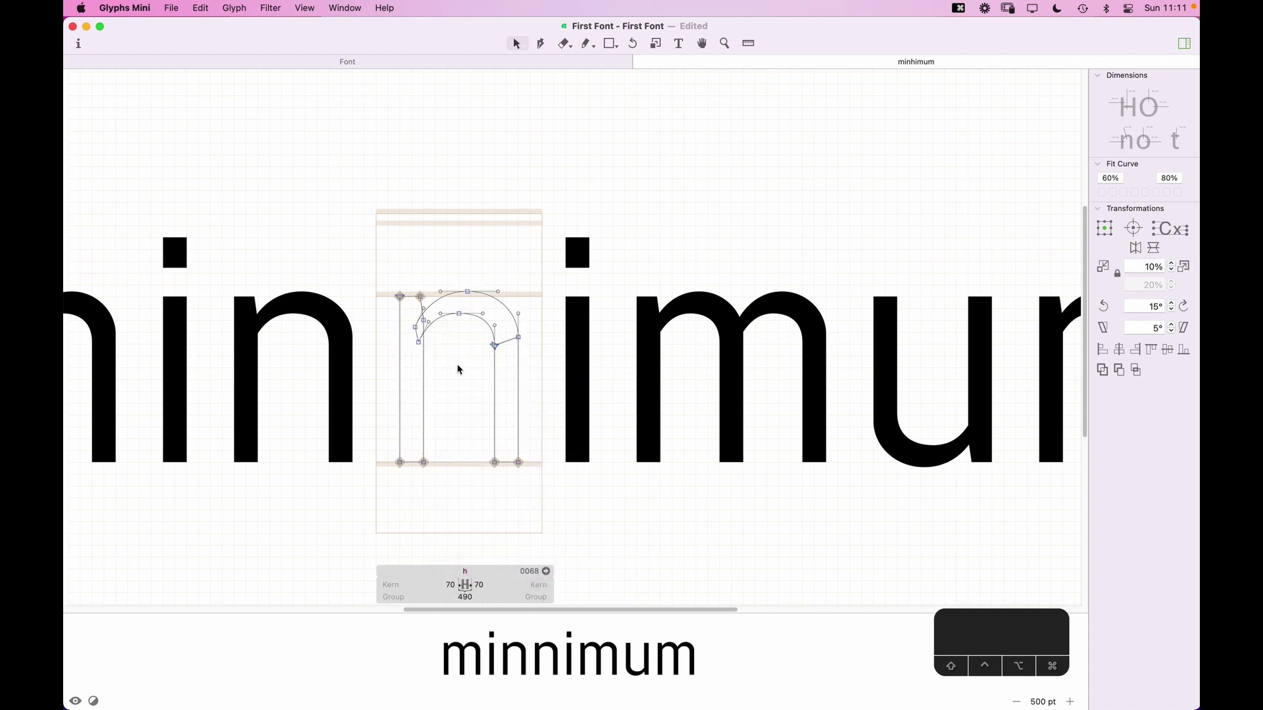
Step: Test the decomposed outline by pulling the left stem's top-left node to x 5, y 610, and undo the move
key(z)
drag(569, 185, 298, 457)
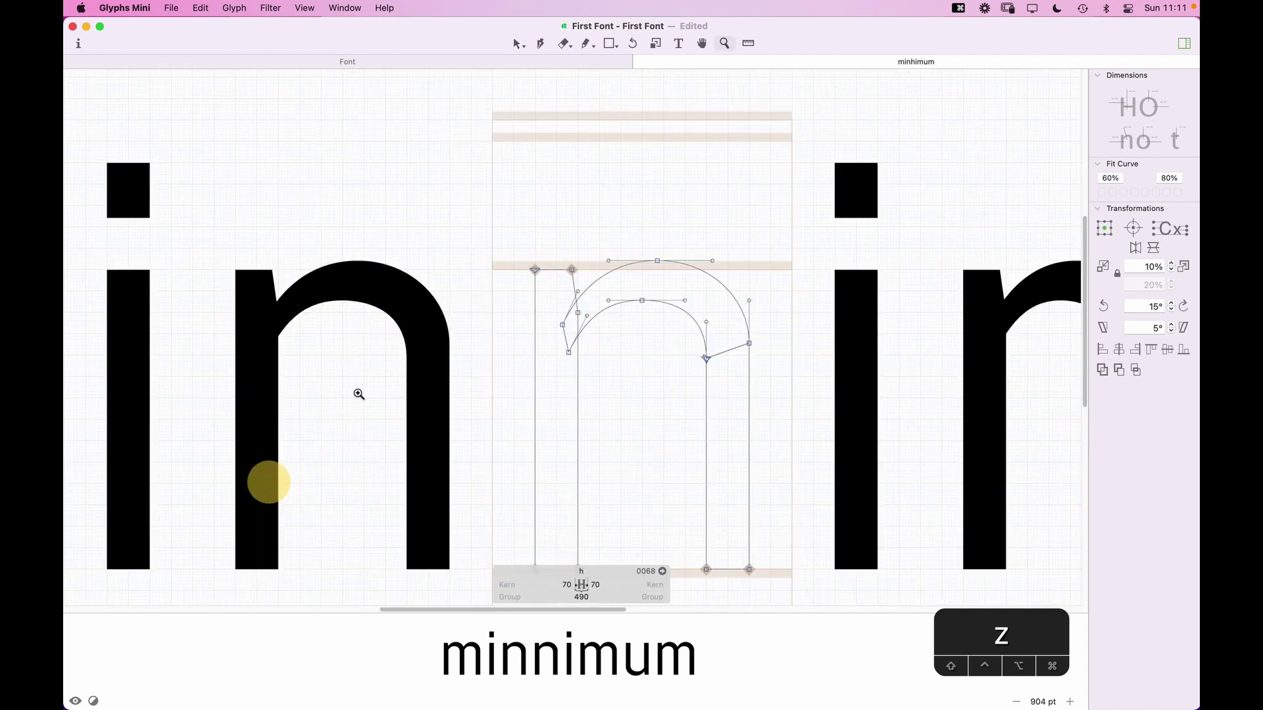
key(v)
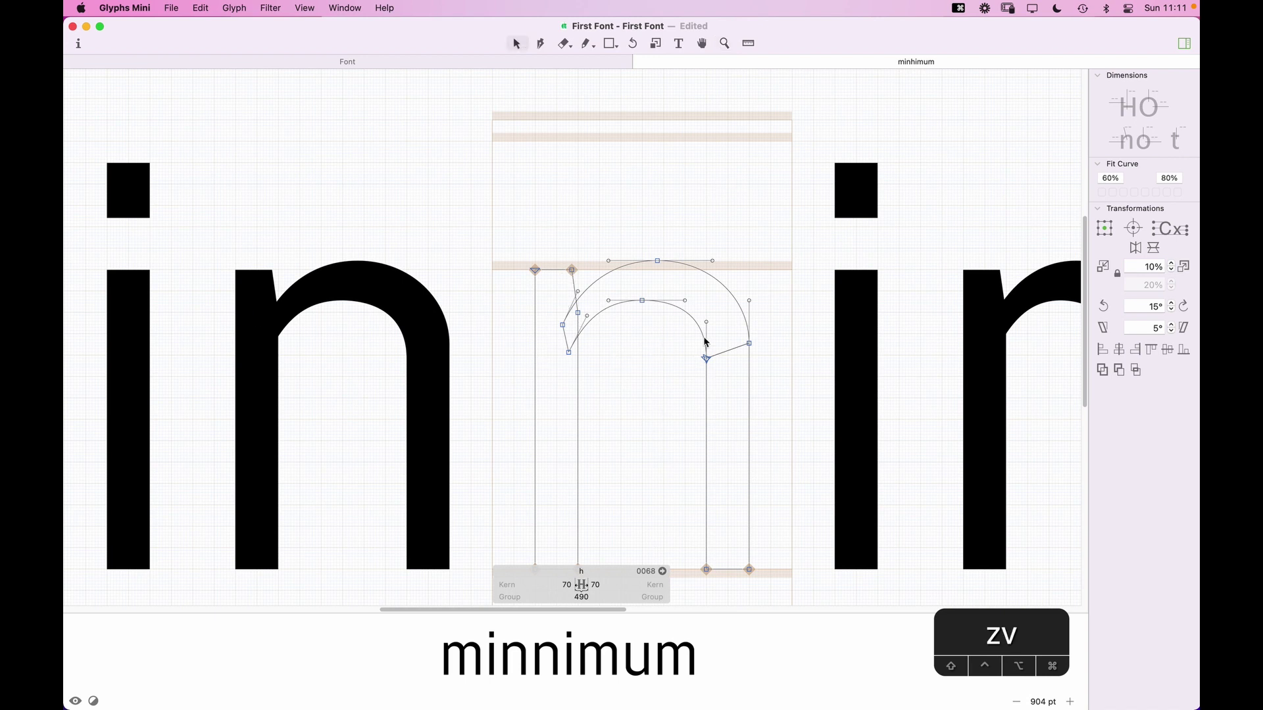
drag(535, 270, 501, 183)
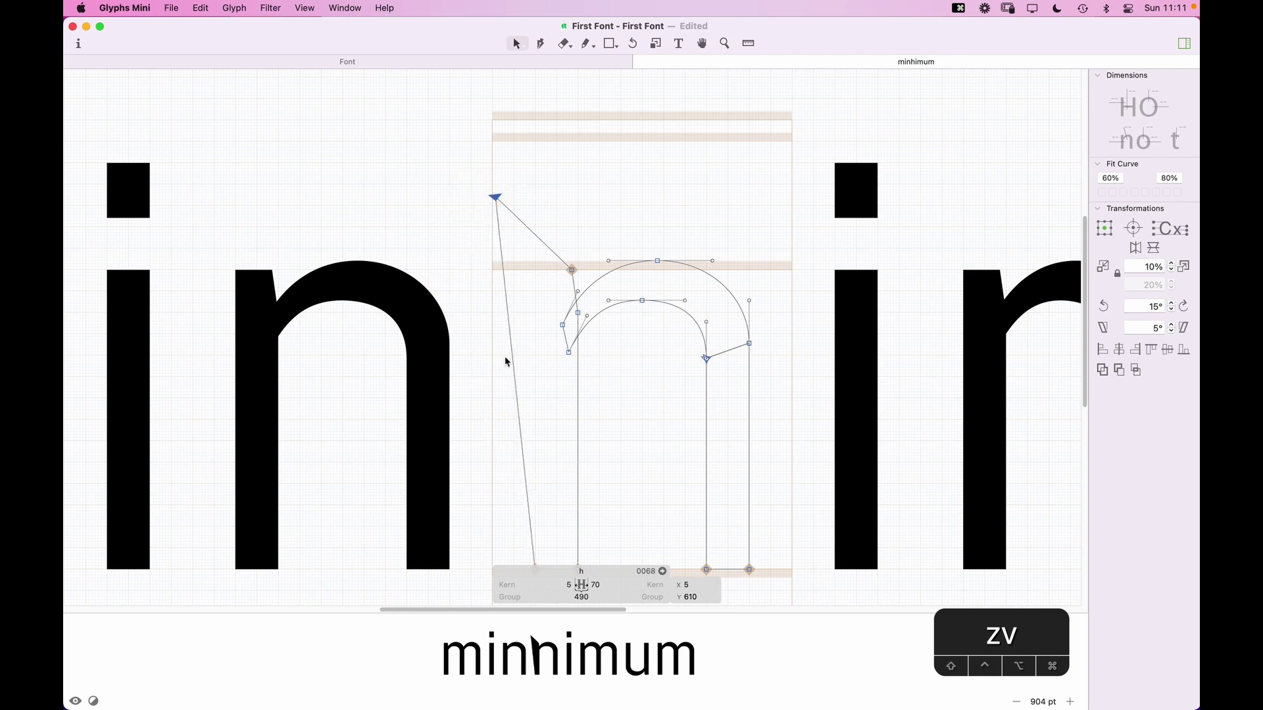
key(super+z)
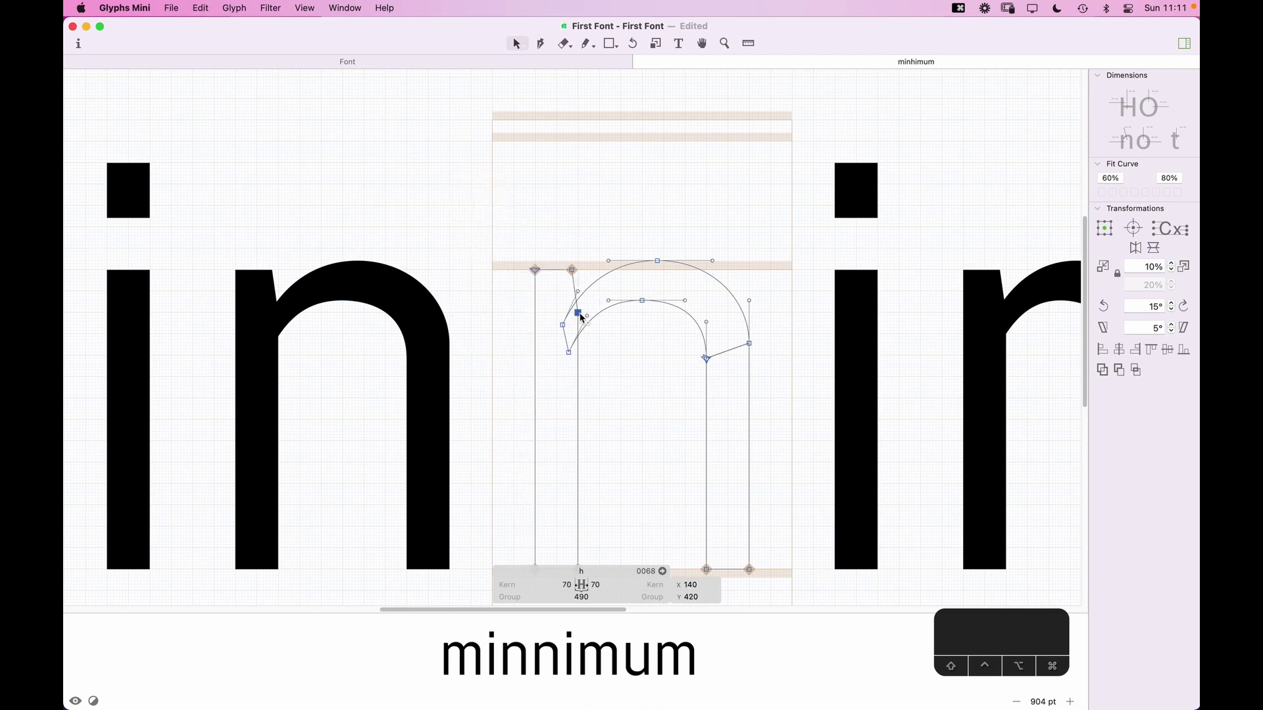
Step: Square off the h's left stem by raising its notch node to x-height at x 140 and removing the extra corner node
drag(578, 314, 584, 272)
key(z)
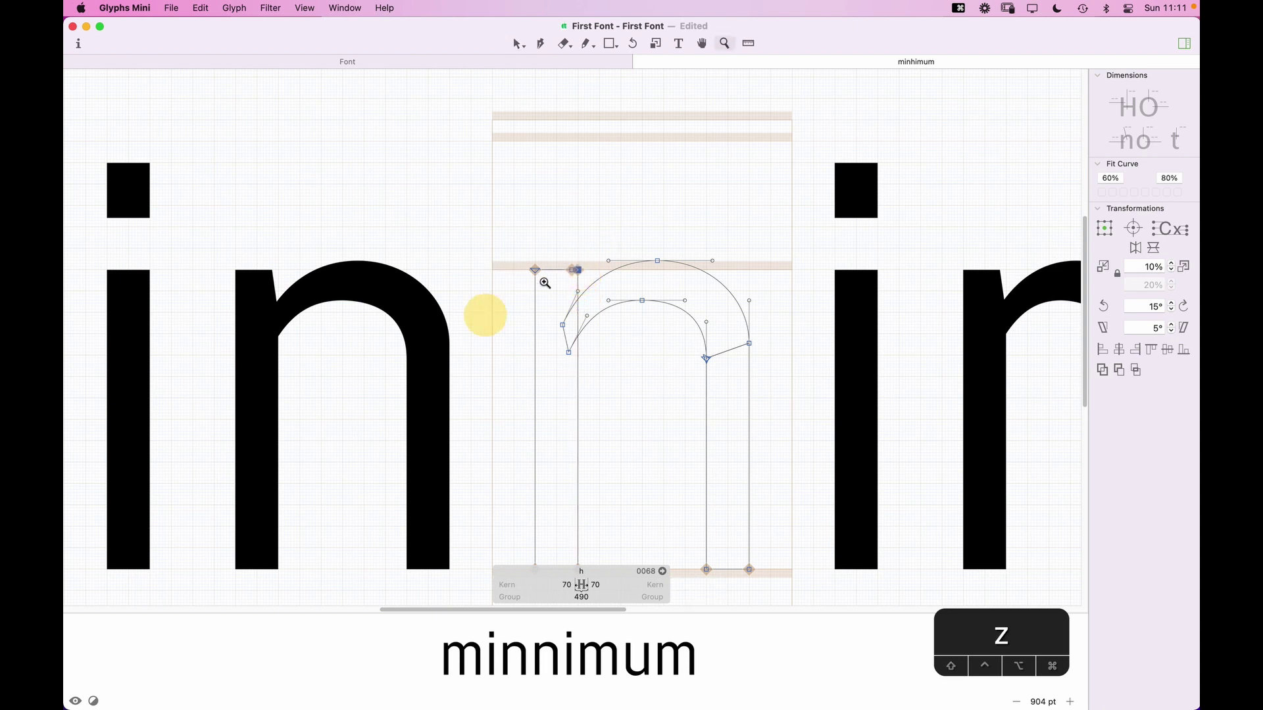
click(542, 272)
click(727, 297)
key(super+minus)
key(super+minus)
key(super+minus)
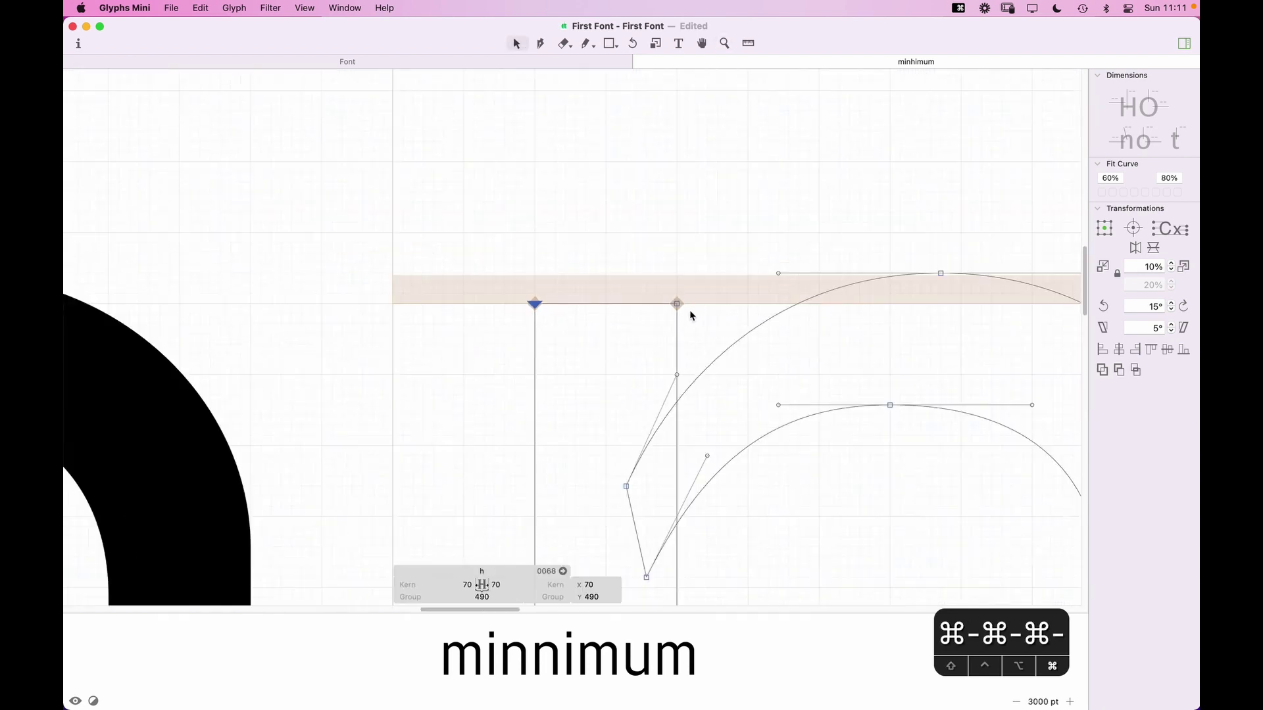
key(space)
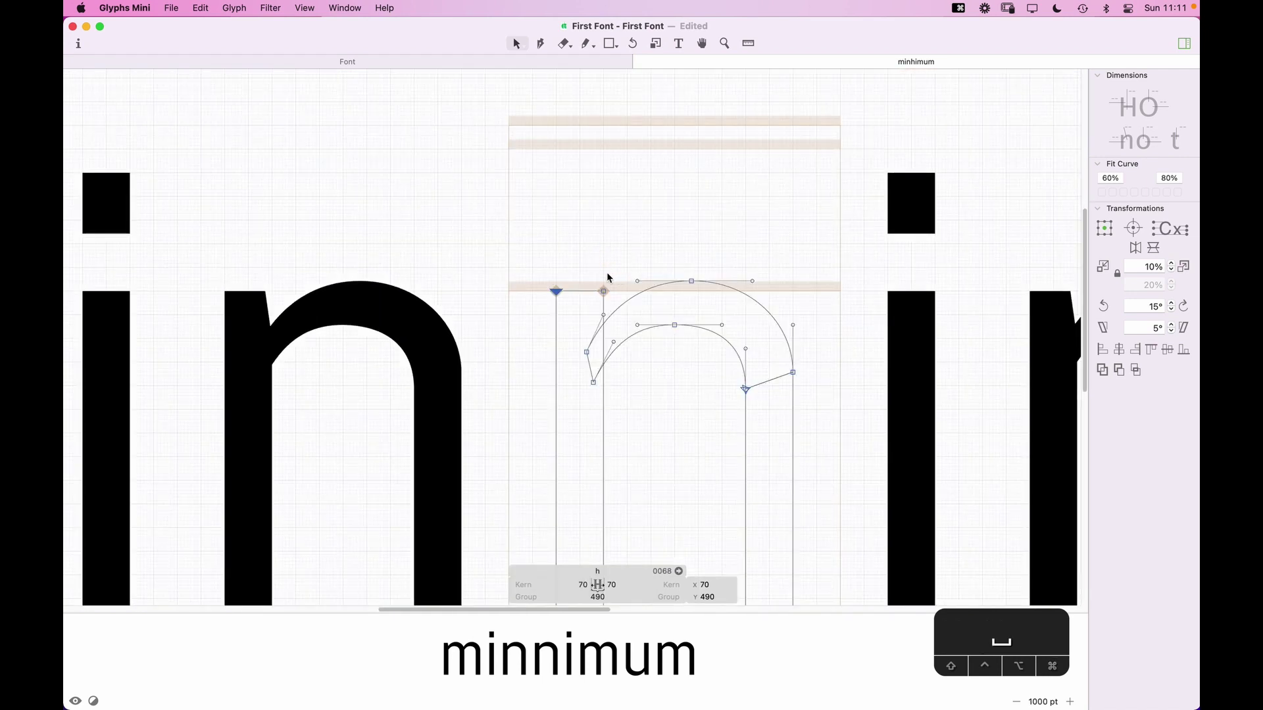
Step: Extend the h's left stem by raising both of its top nodes to the ascender line
key(space)
drag(608, 277, 605, 139)
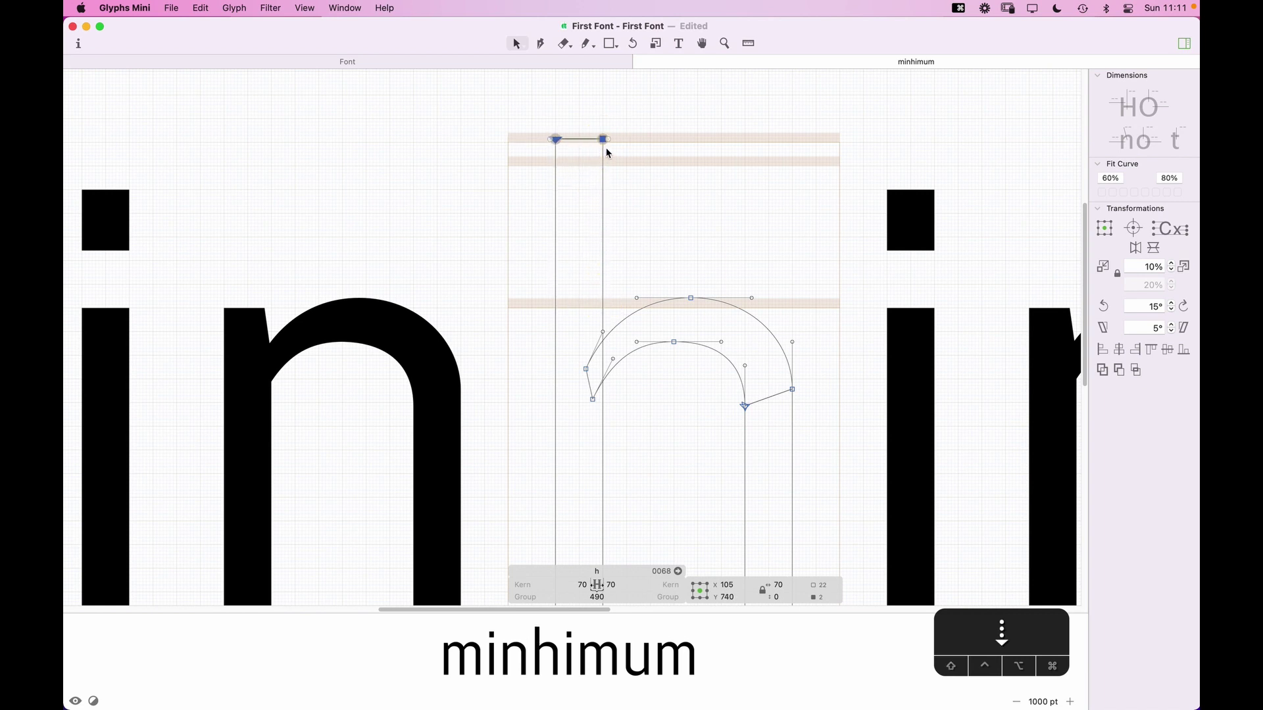
click(793, 255)
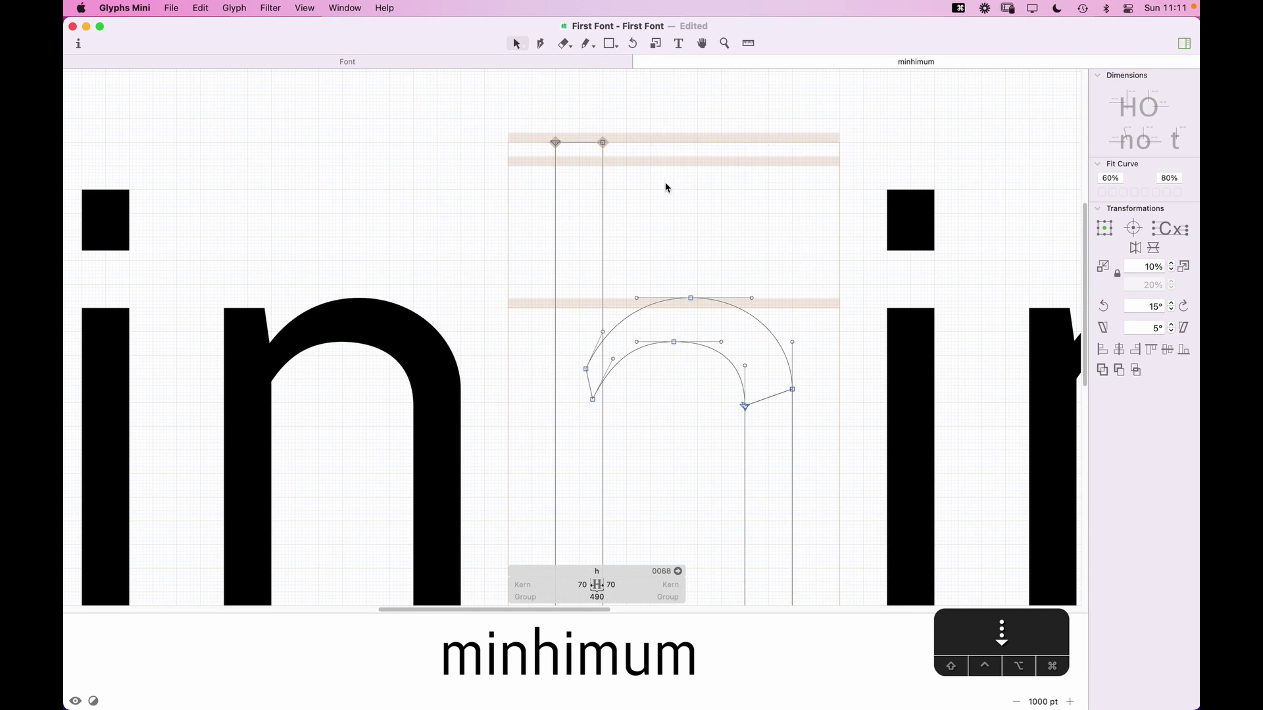
Step: Link both the left and right sidebearings of the h to those of the n
key(super+minus)
key(super+minus)
key(super+minus)
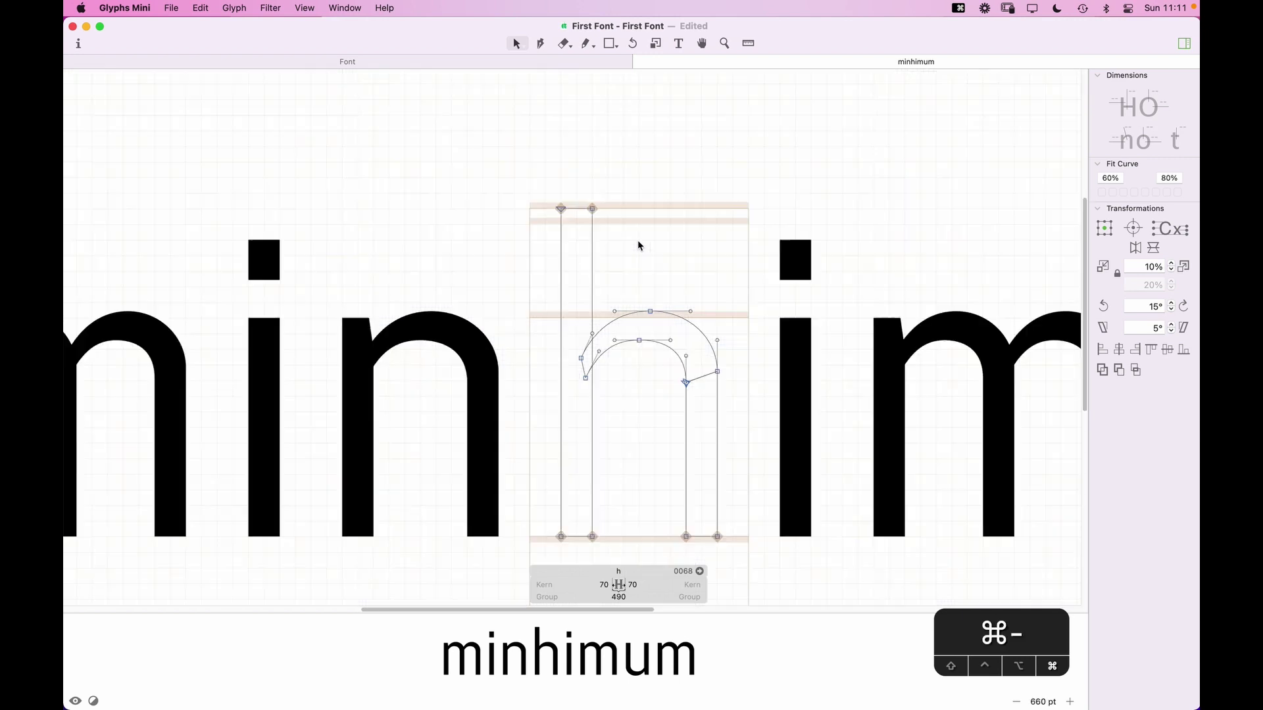
click(611, 582)
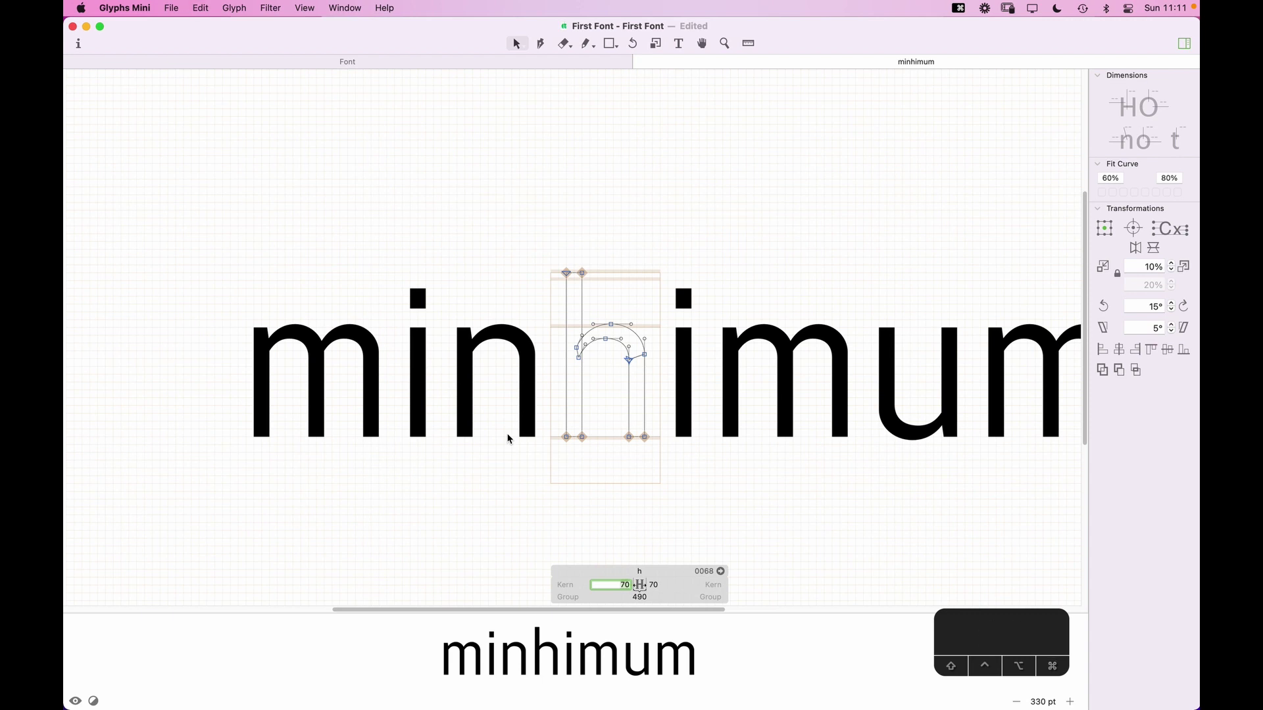
text(n)
key(Tab)
text(n)
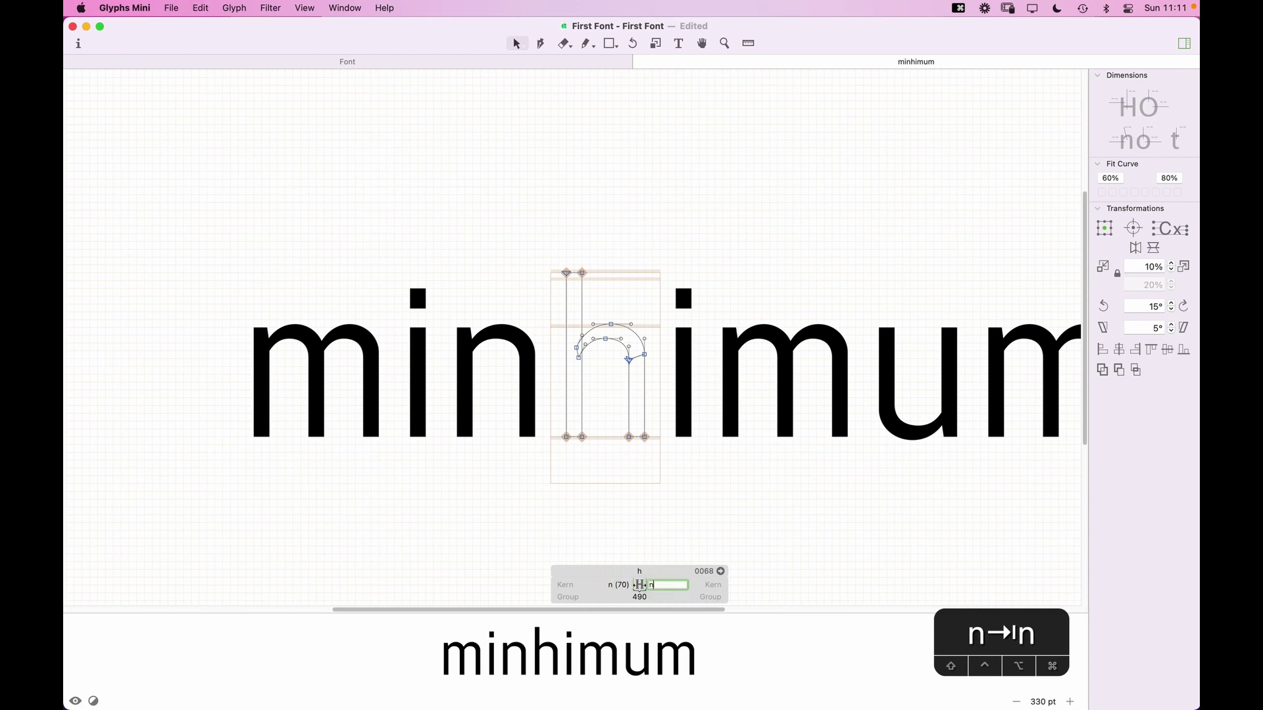
key(Return)
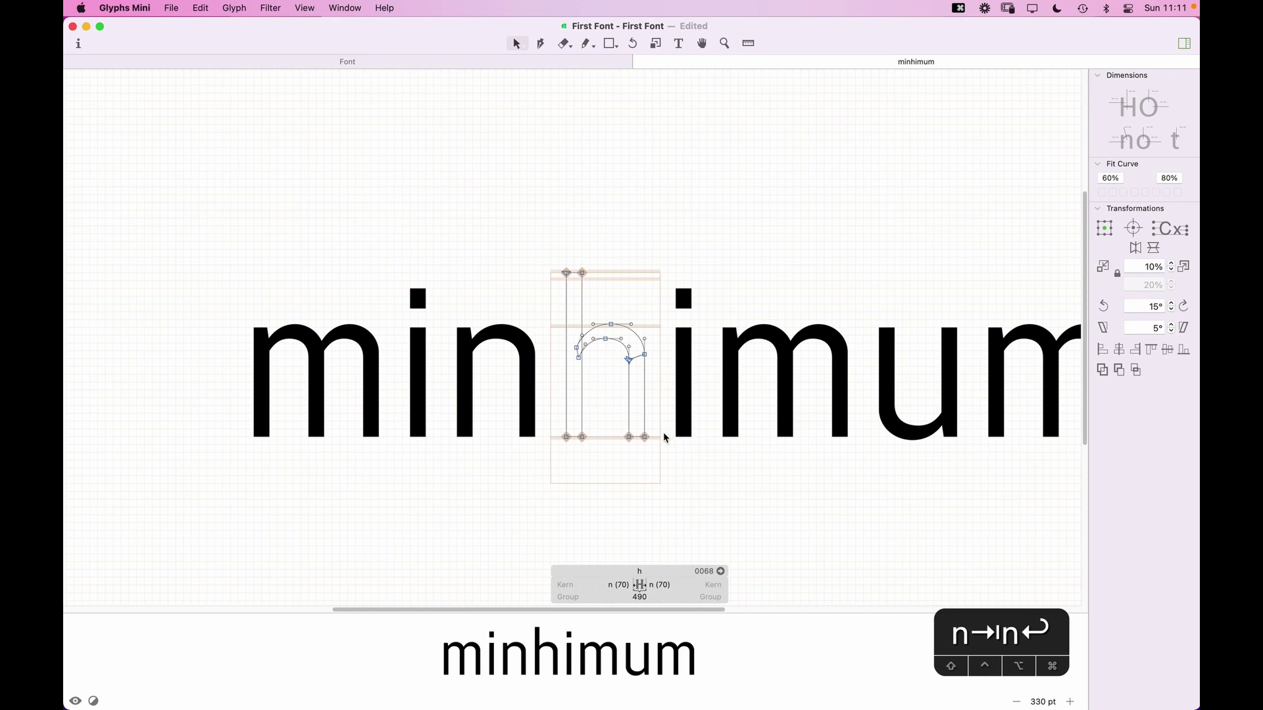
Step: Leave the h outline and check how the h looks within the whole word "minhimum" at a small size
key(t)
key(super+minus)
key(super+minus)
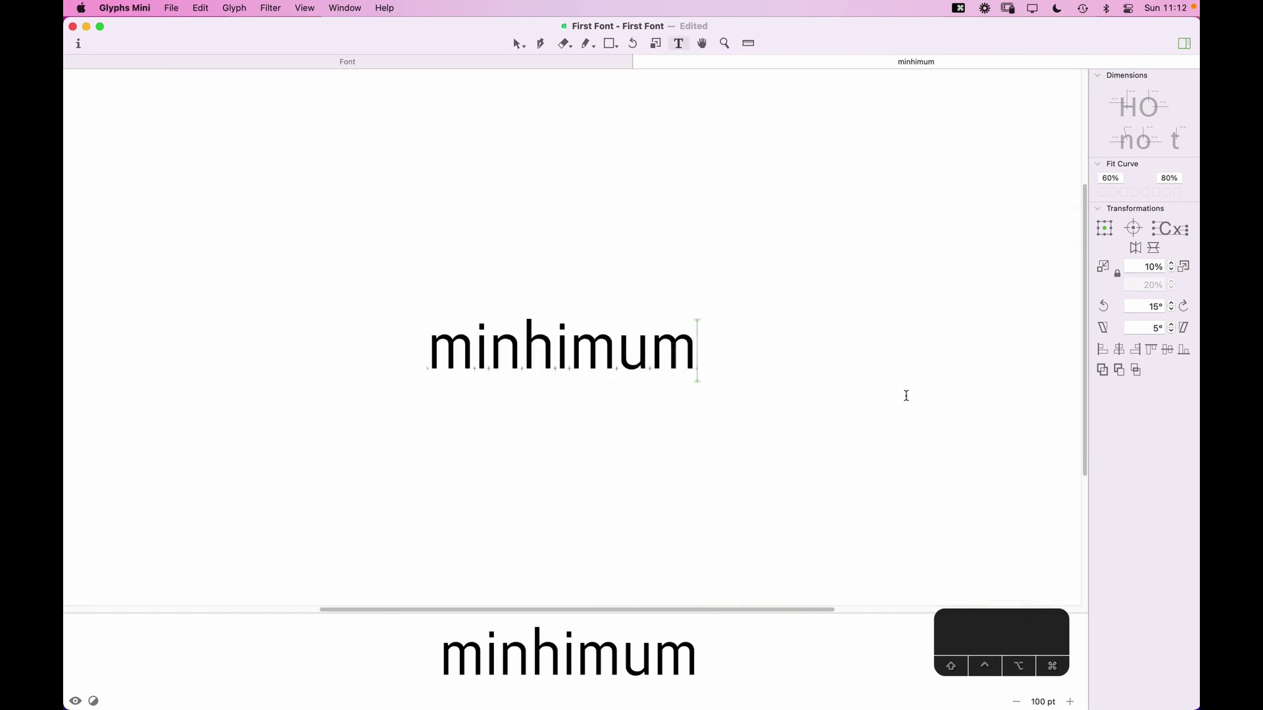
key(Escape)
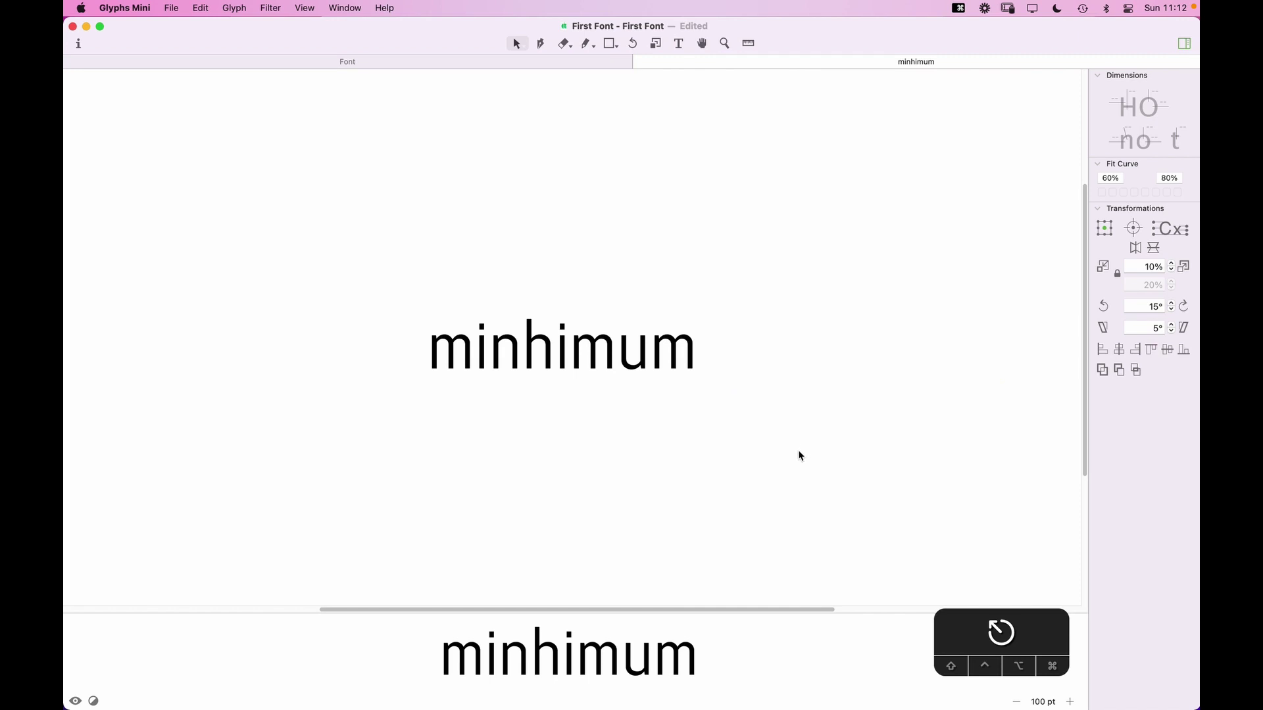
key(super+equal)
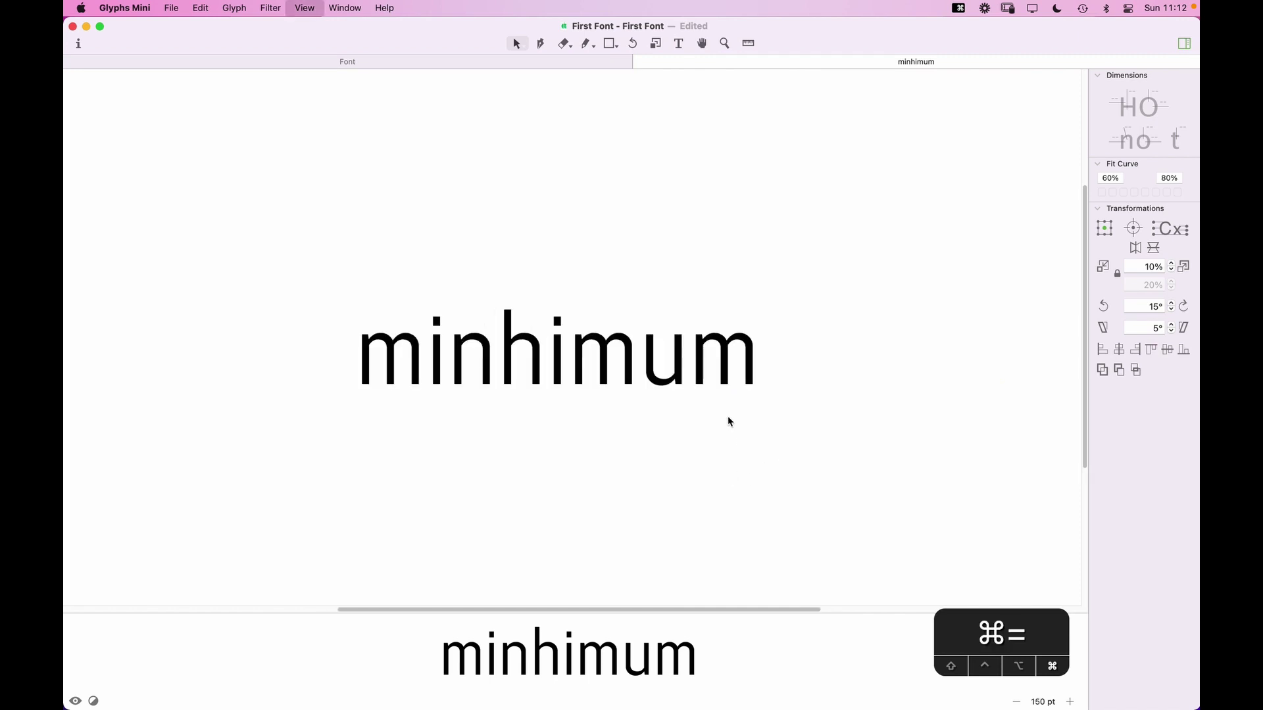